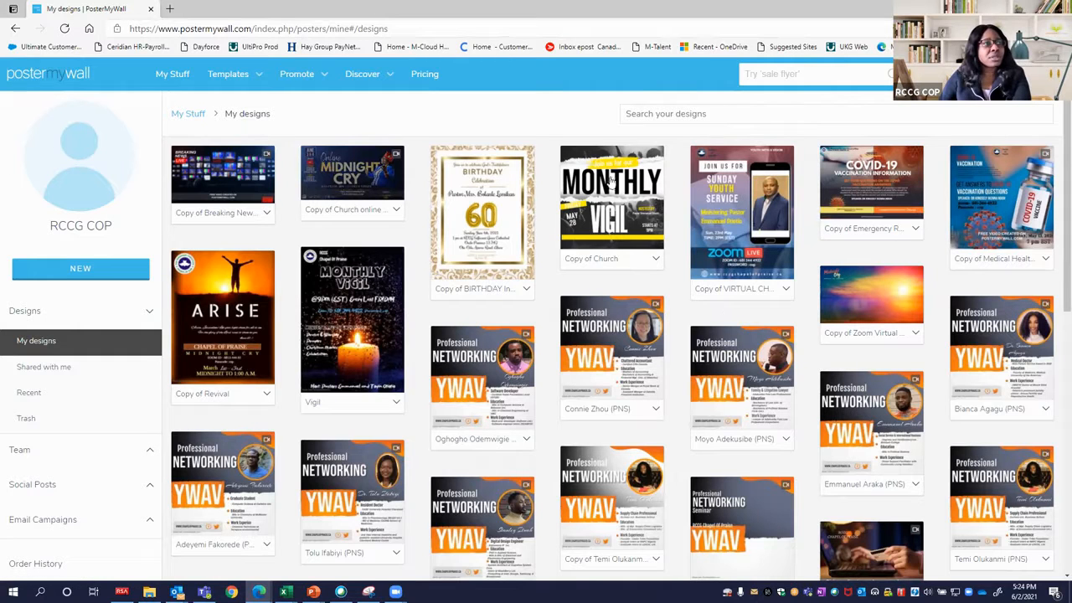
mouse_move(979, 74)
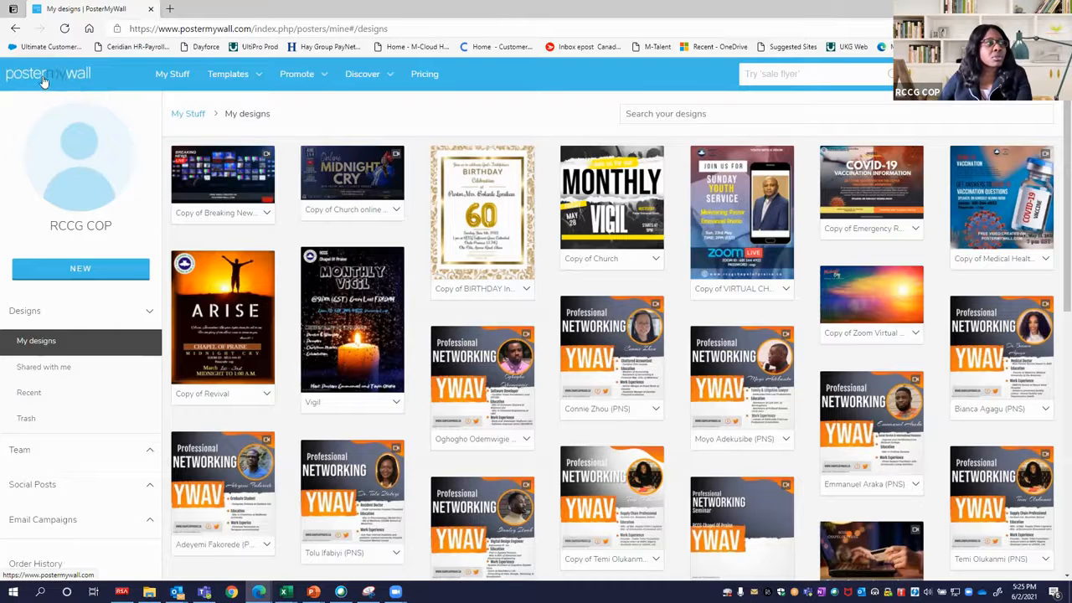
left_click(81, 87)
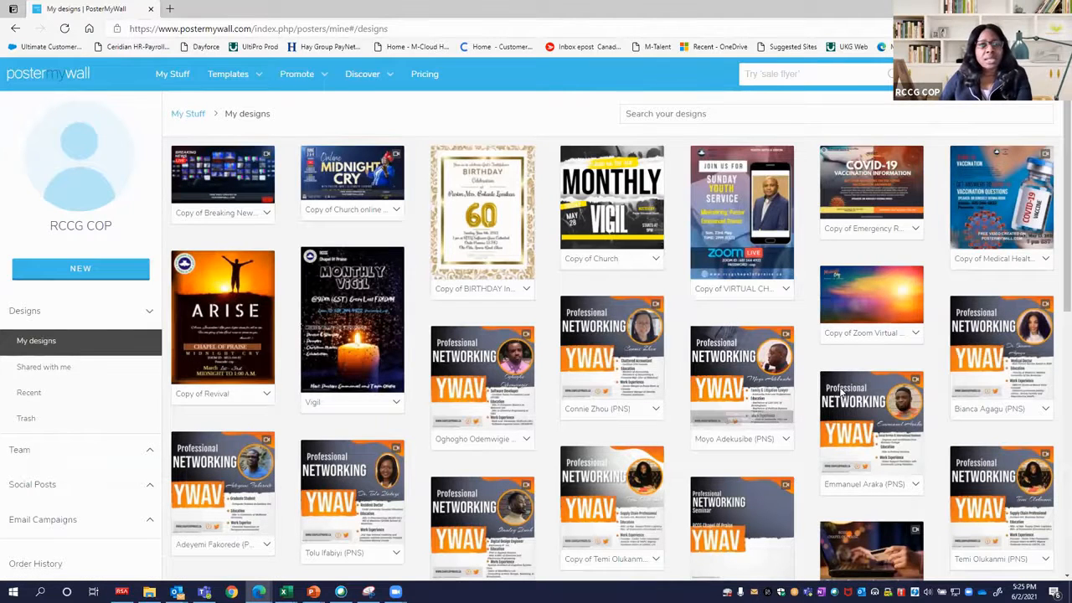
mouse_move(697, 400)
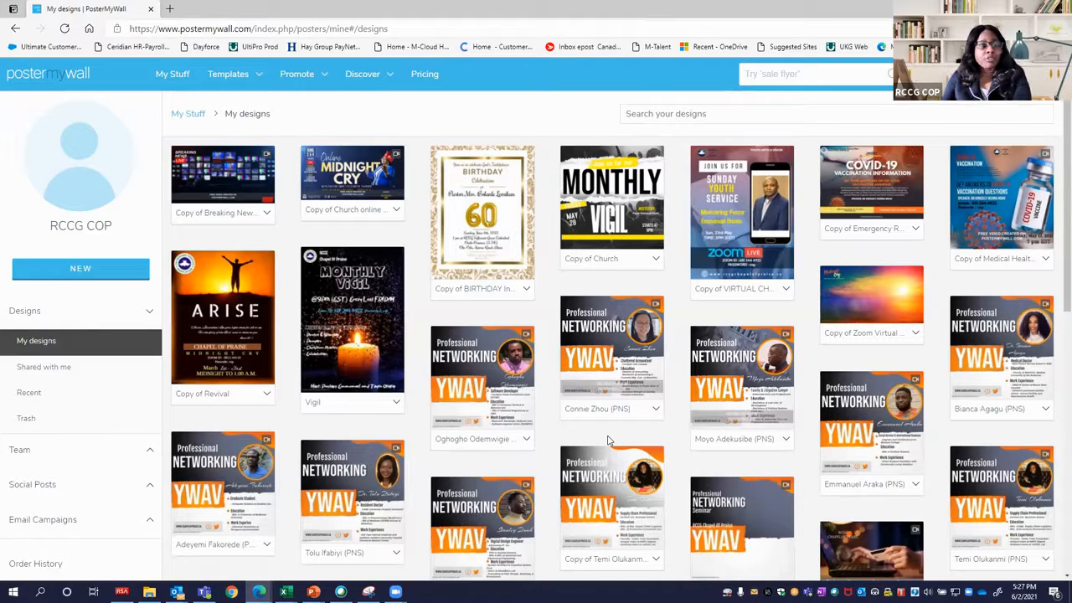
View the designs shared with the account, then return to the account's own designs.
left_click(64, 375)
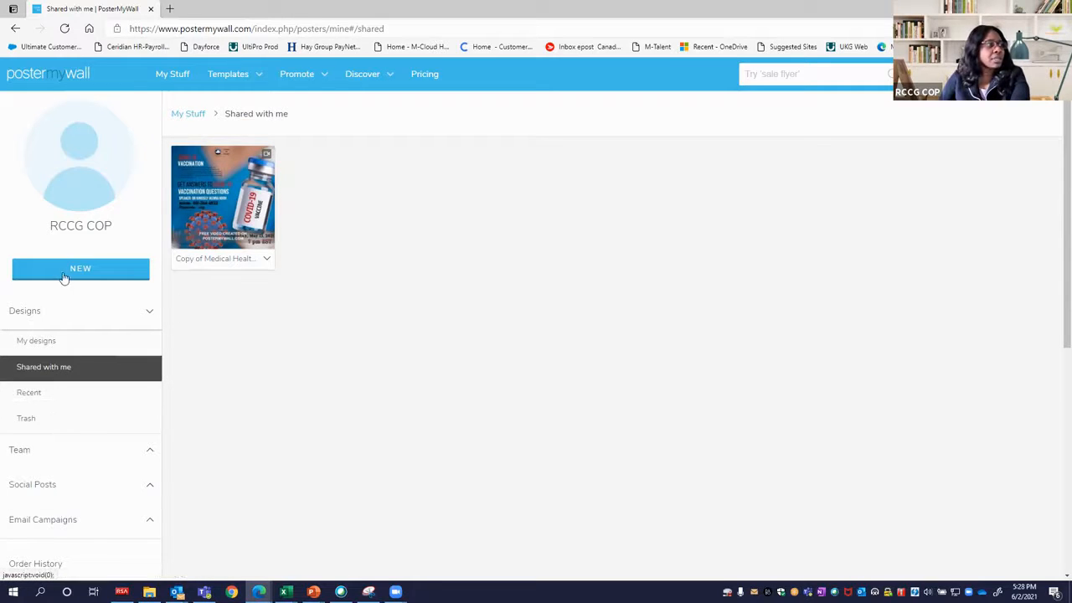
scroll(67, 505, "down", 2)
scroll(67, 483, "up", 2)
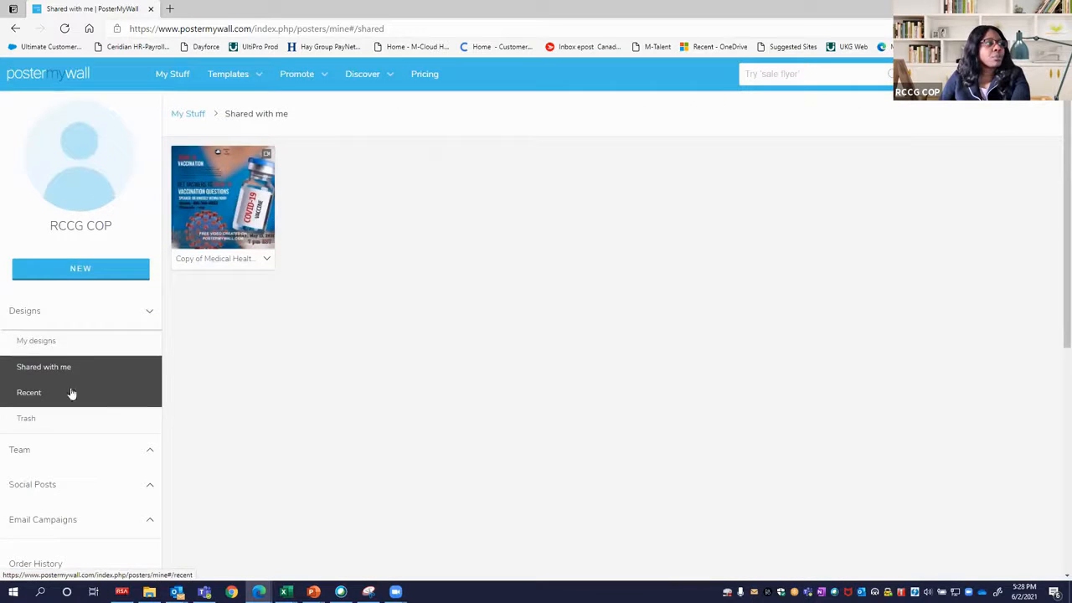
left_click(41, 82)
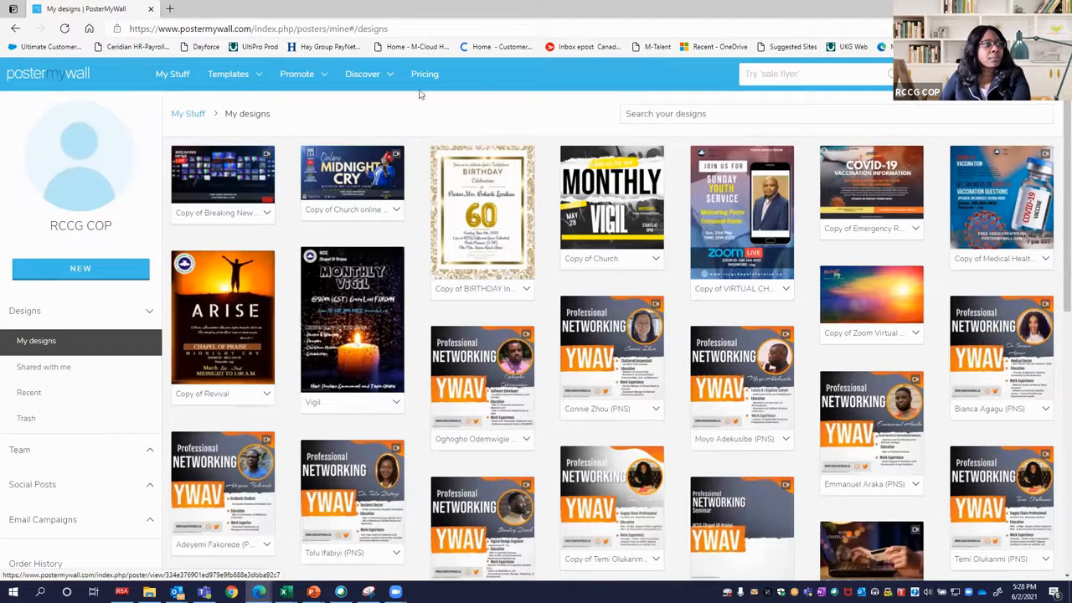
Search the template library for "zoom virtual background".
left_click(791, 75)
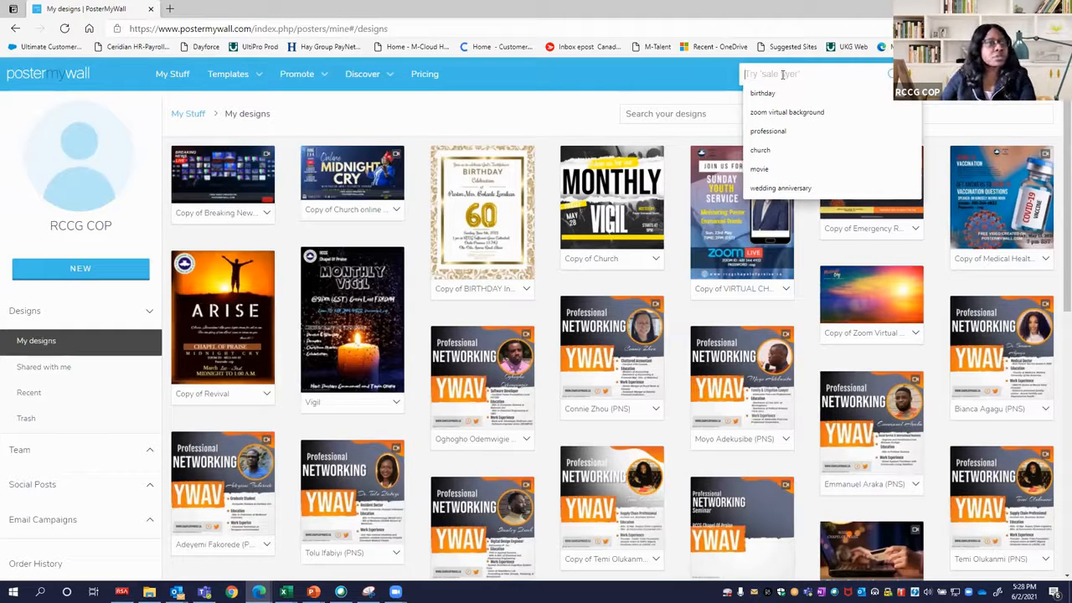
left_click(795, 111)
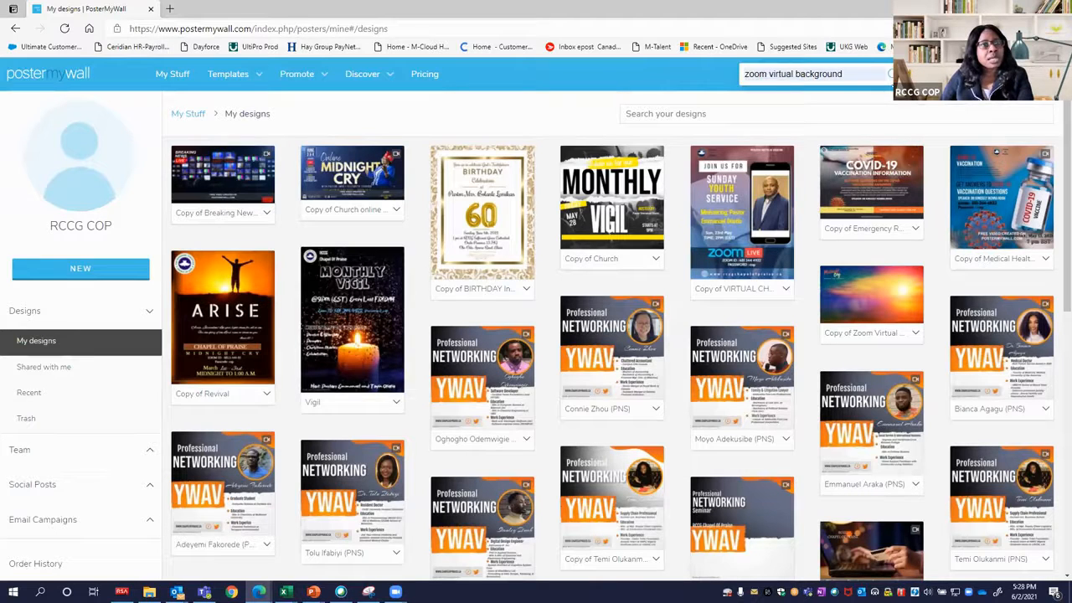
left_click(890, 75)
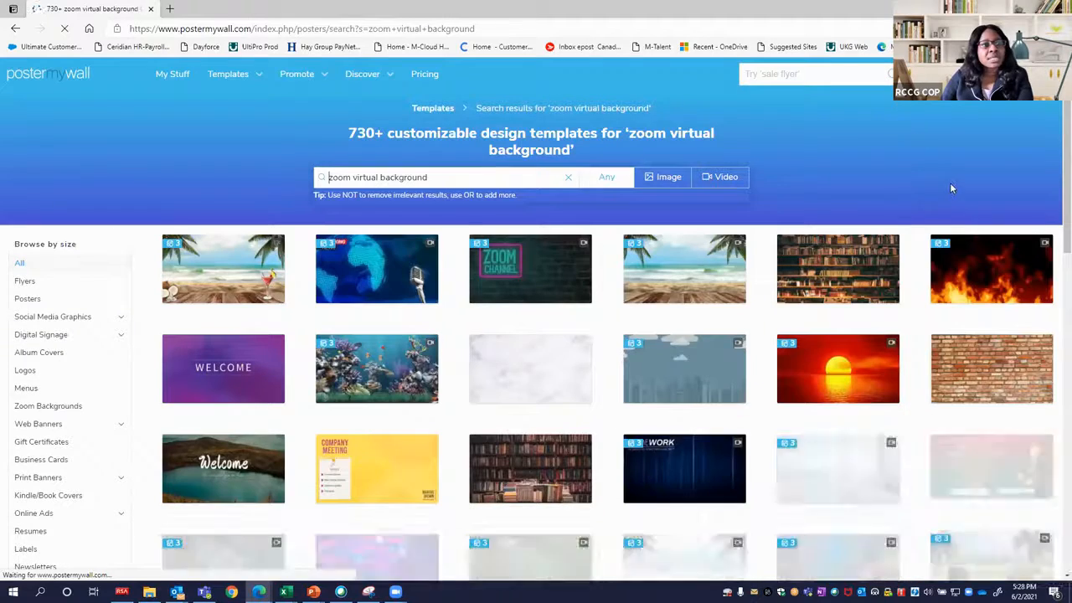
Browse the zoom virtual background results to examine the available image and video templates.
scroll(944, 220, "down", 3)
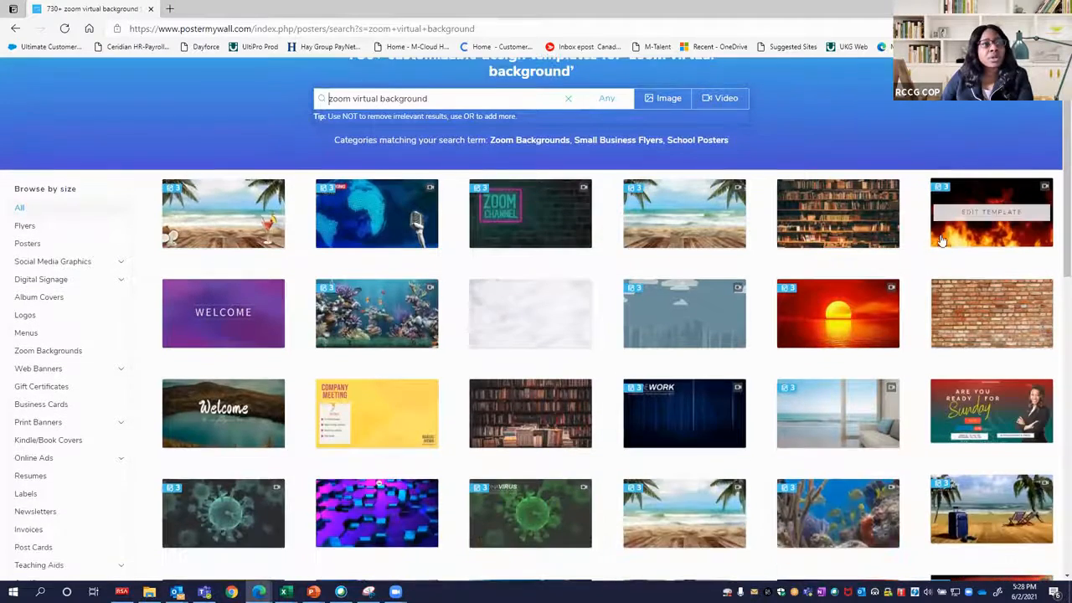
scroll(939, 241, "down", 8)
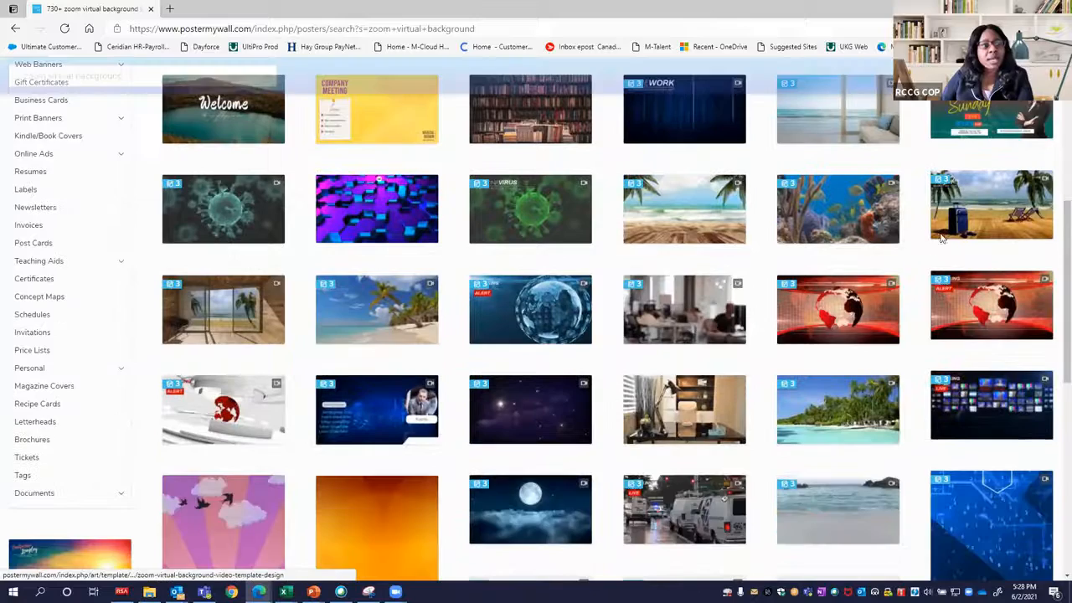
scroll(940, 239, "down", 8)
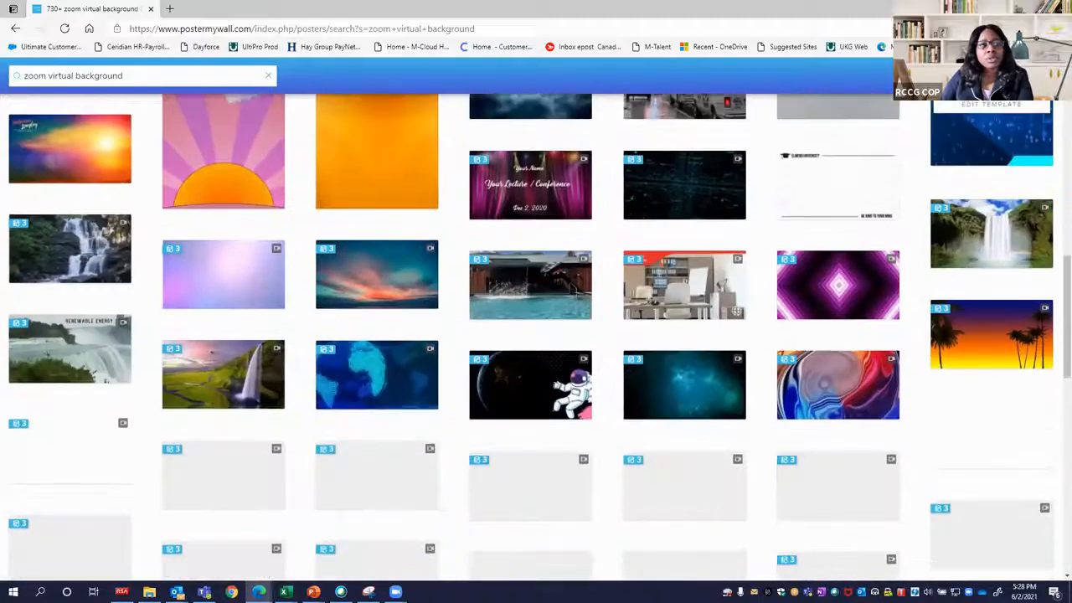
scroll(942, 239, "down", 5)
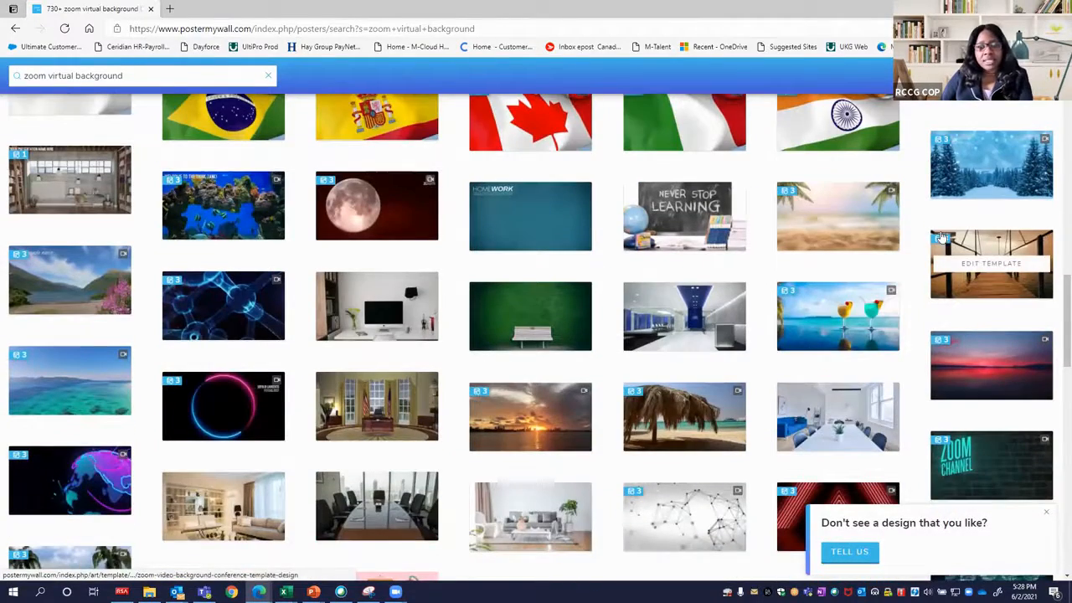
scroll(942, 239, "down", 5)
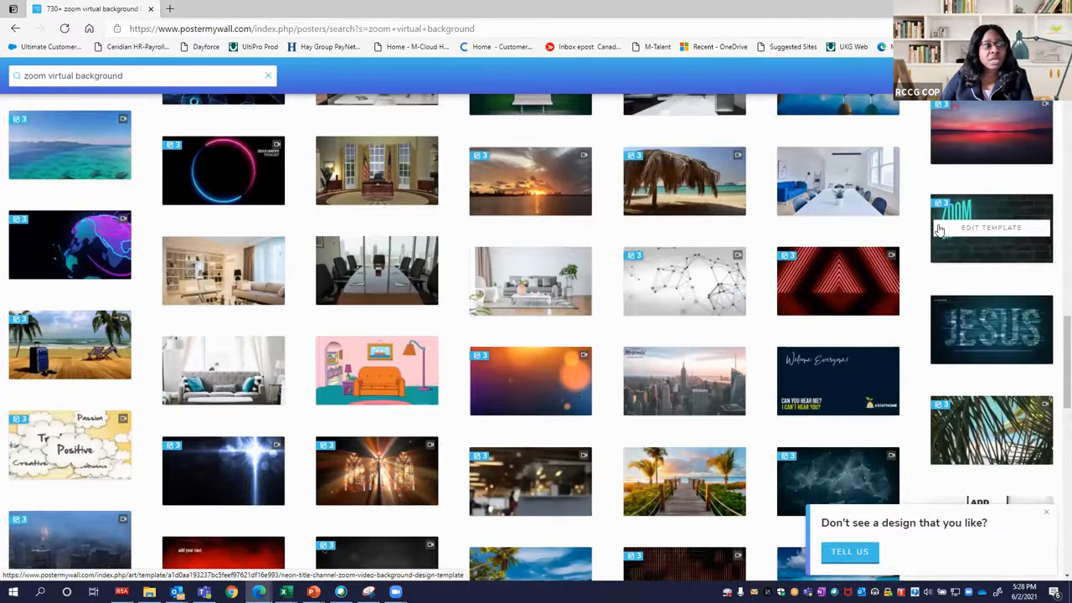
scroll(939, 230, "down", 5)
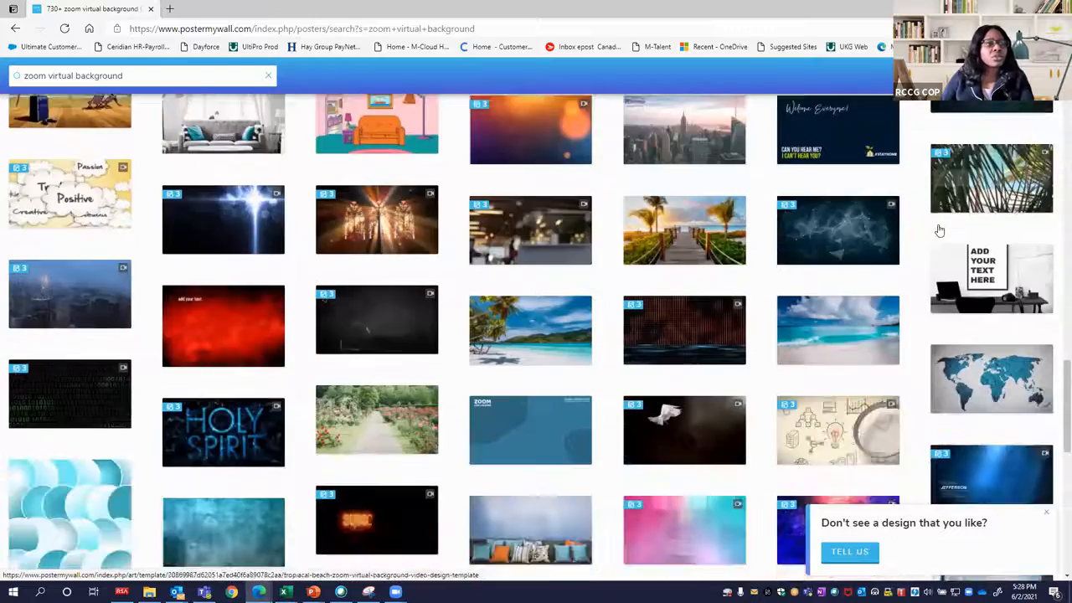
scroll(939, 230, "down", 7)
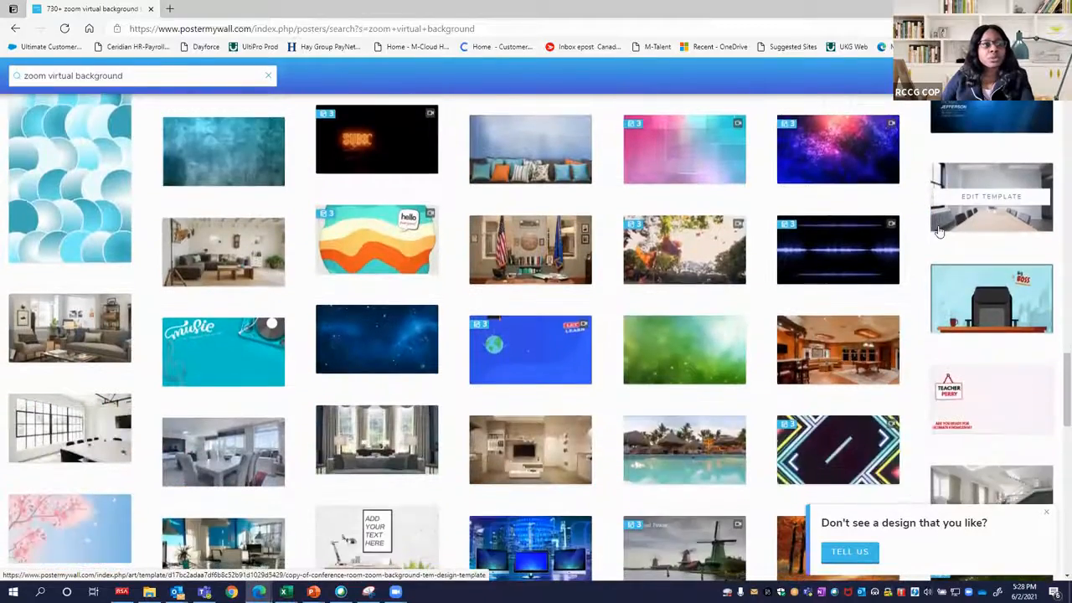
scroll(938, 232, "down", 6)
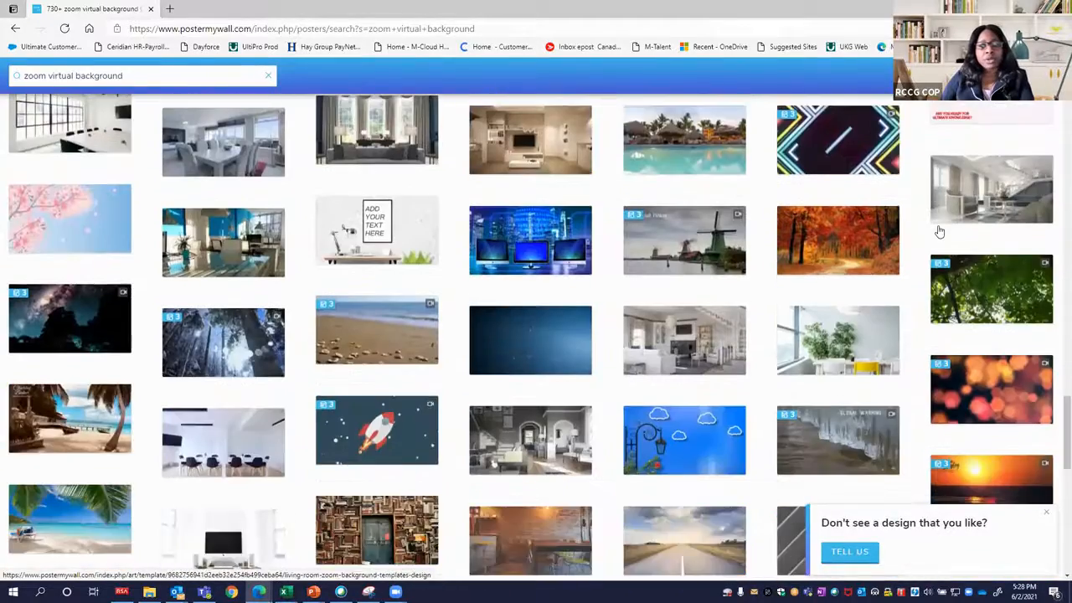
scroll(938, 232, "down", 6)
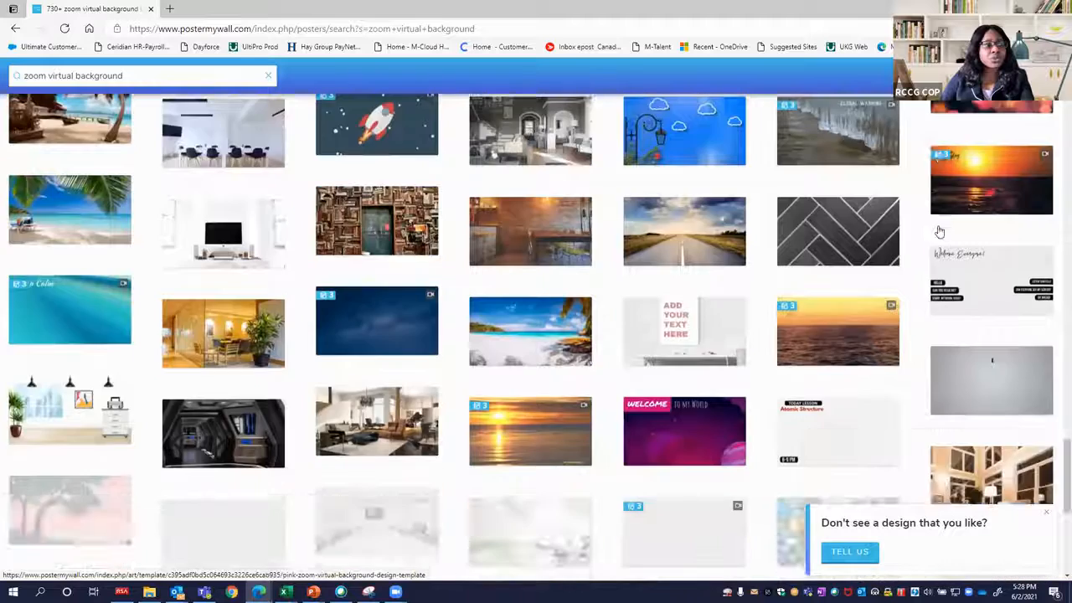
scroll(938, 232, "down", 5)
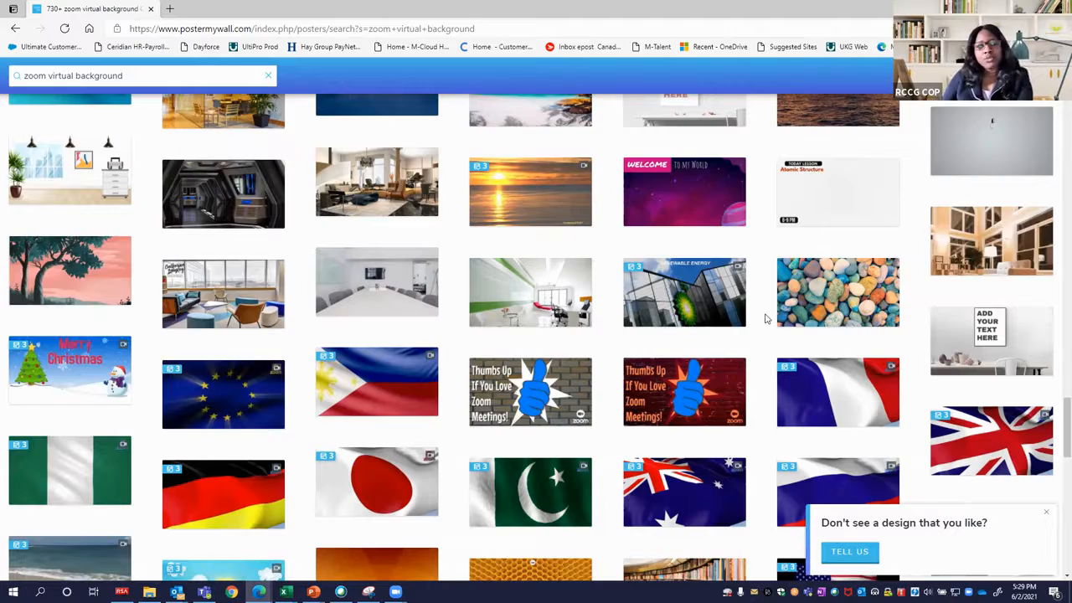
scroll(727, 319, "up", 1)
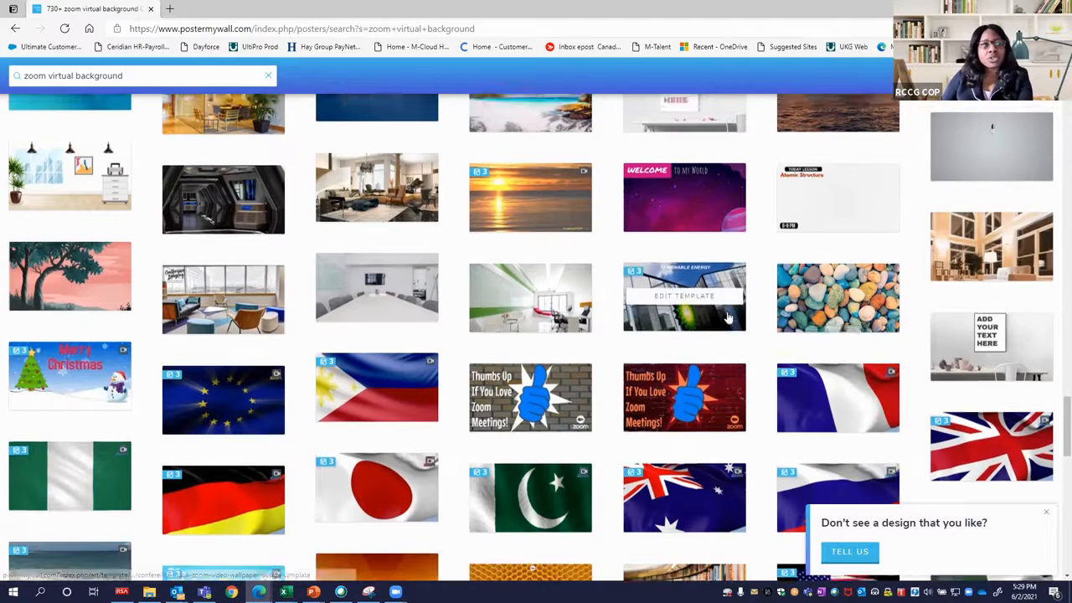
scroll(727, 319, "up", 10)
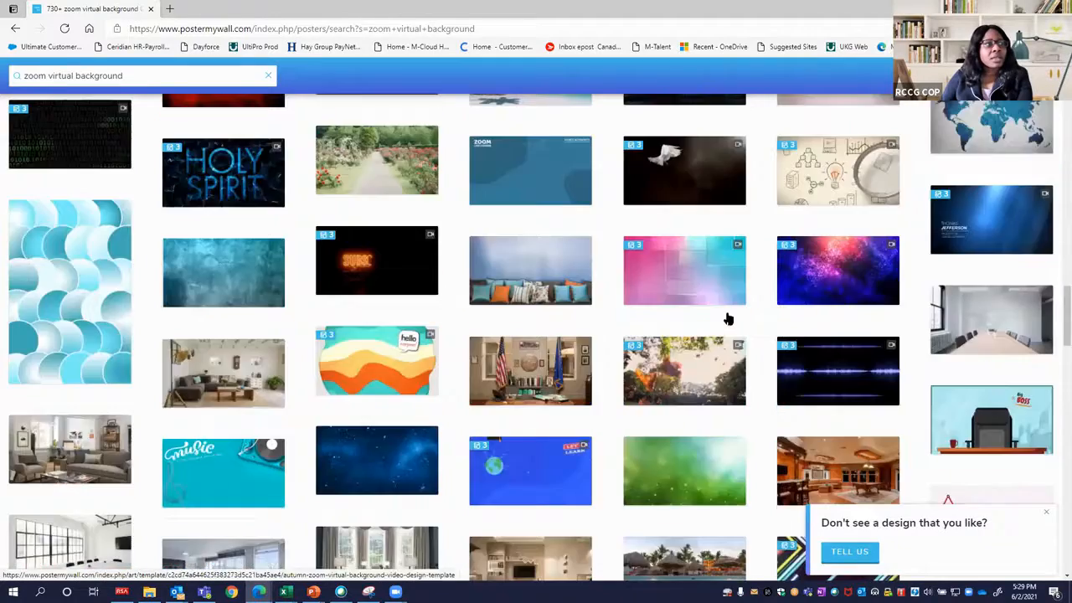
scroll(728, 318, "up", 15)
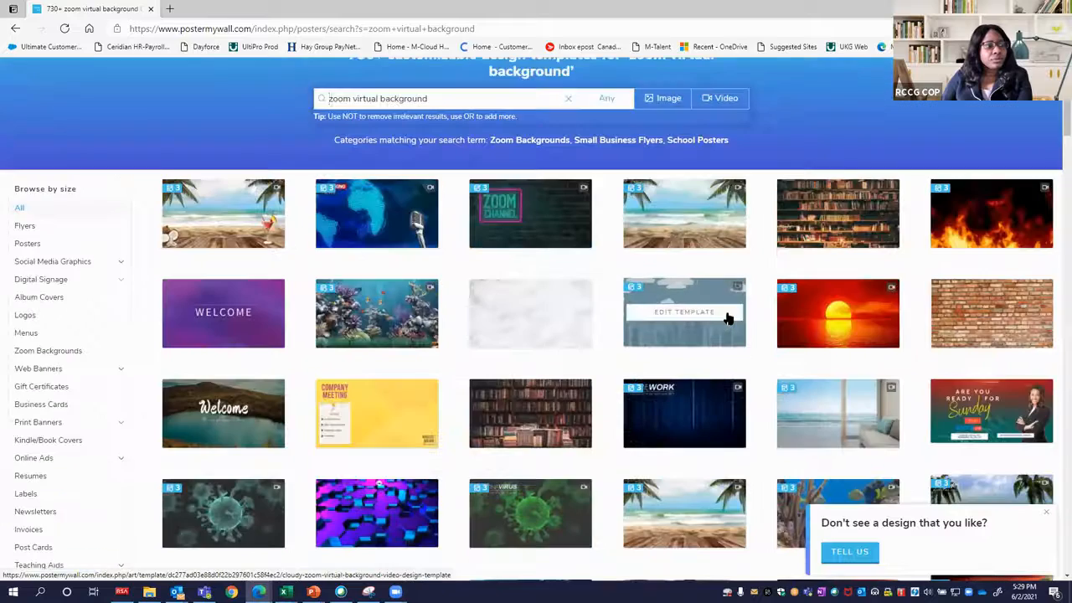
scroll(727, 318, "down", 2)
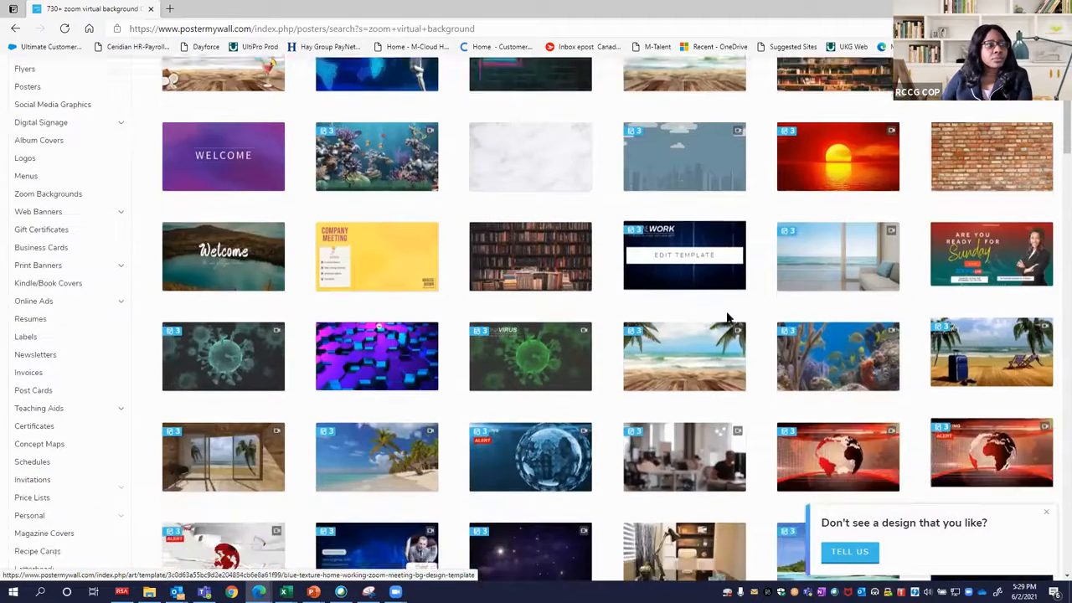
scroll(727, 319, "up", 1)
scroll(728, 318, "down", 2)
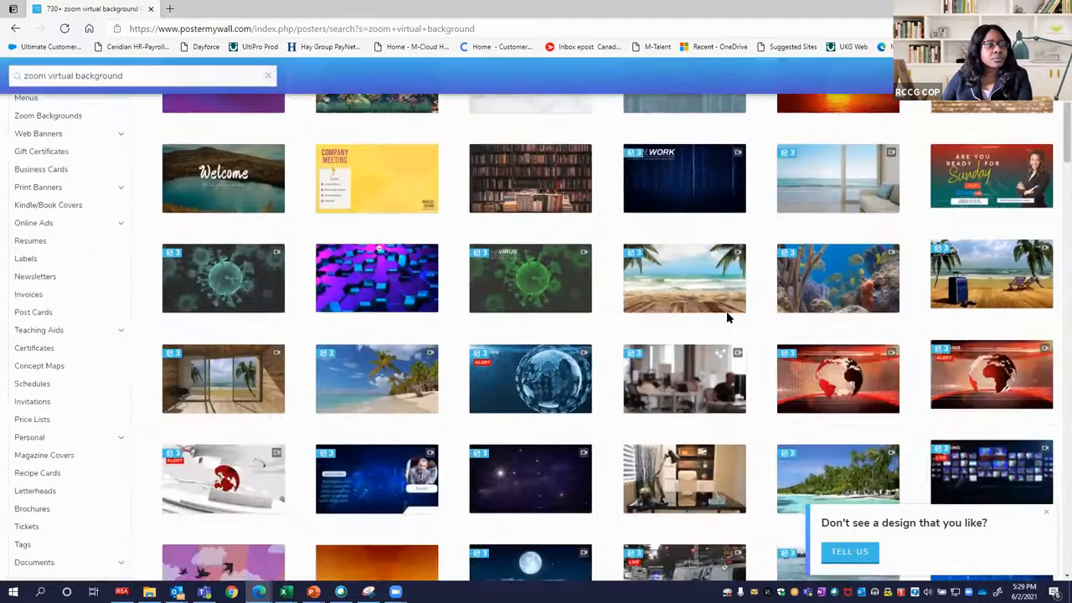
scroll(727, 318, "down", 2)
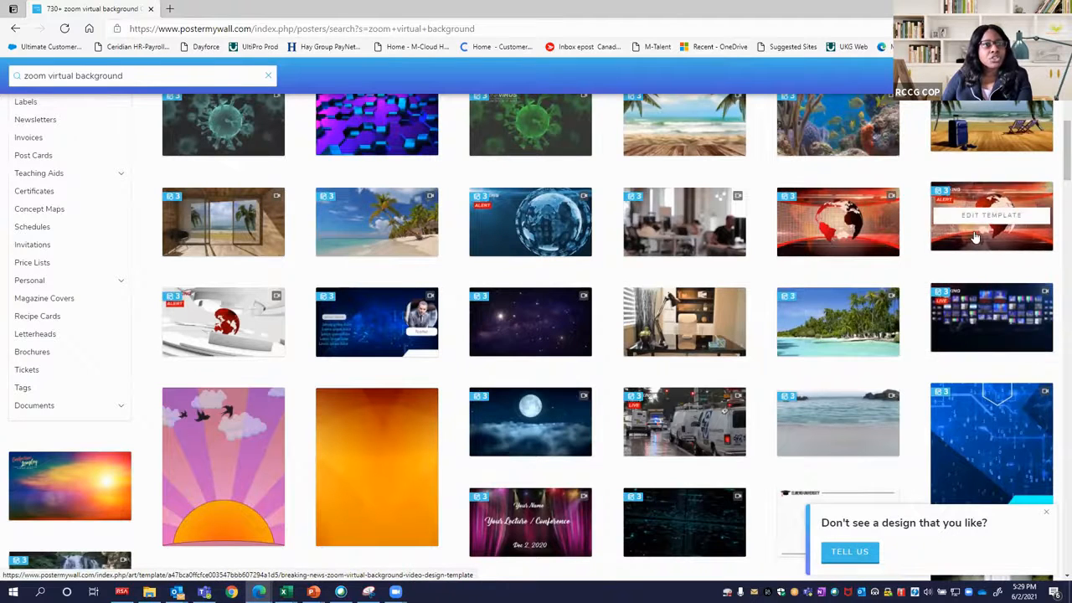
left_click(251, 30)
left_click_drag(254, 30, 130, 28)
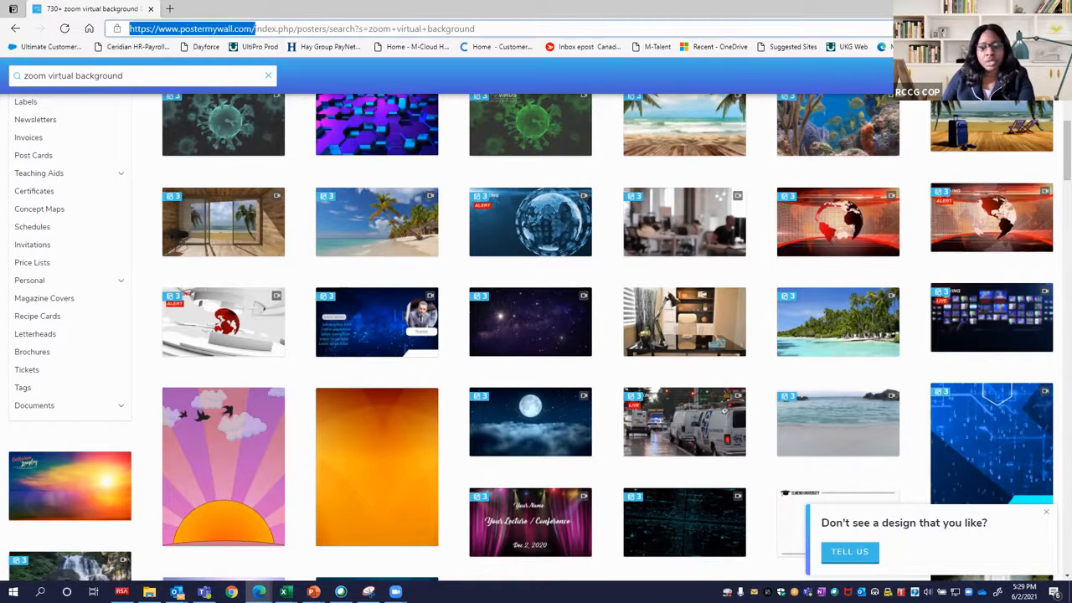
left_click(607, 413)
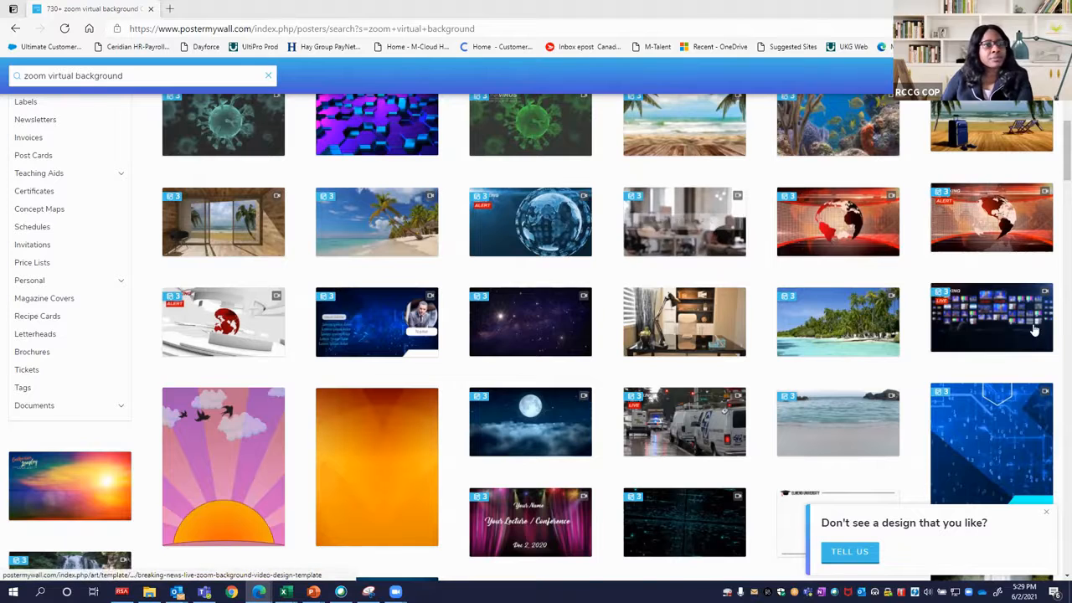
Preview the dark Breaking News Live Zoom background video template and close the preview.
scroll(1034, 331, "up", 1)
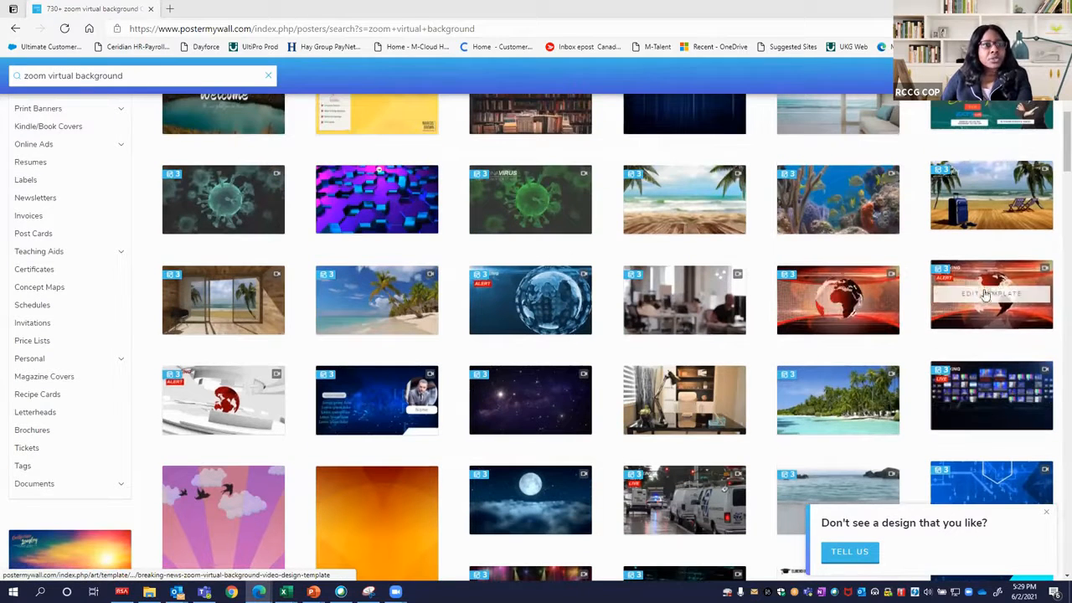
left_click(982, 382)
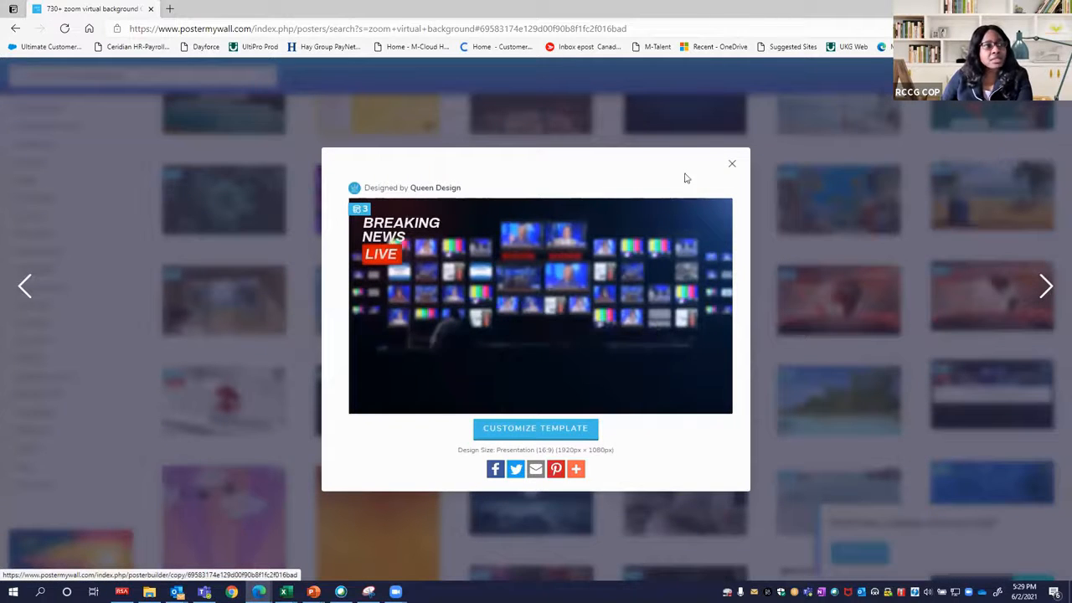
left_click(731, 164)
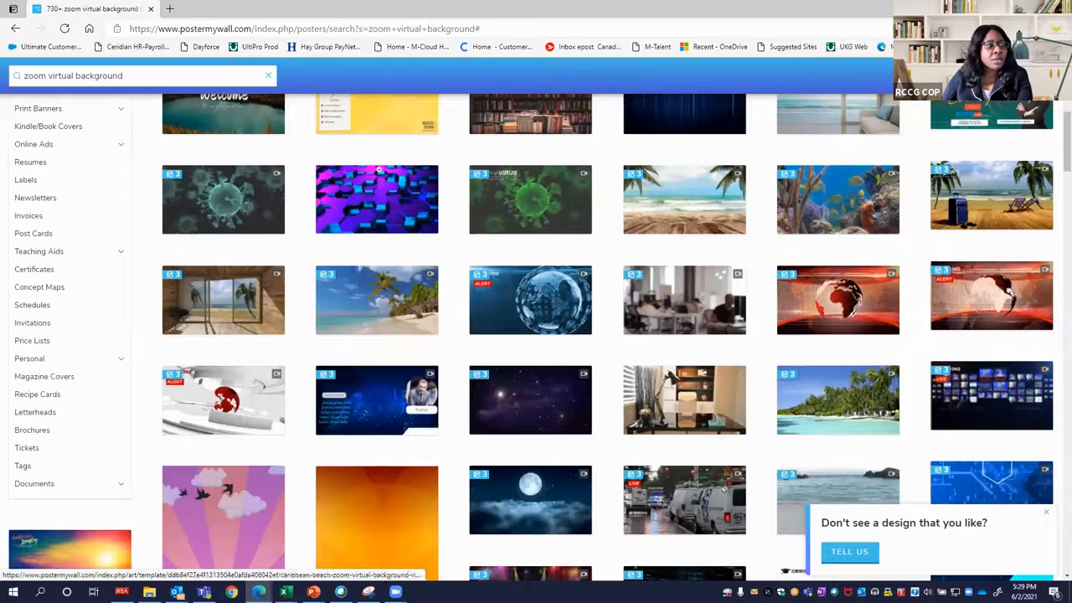
Preview the white Breaking News Alert template with the red globe and highlight its pixel dimensions.
left_click(212, 401)
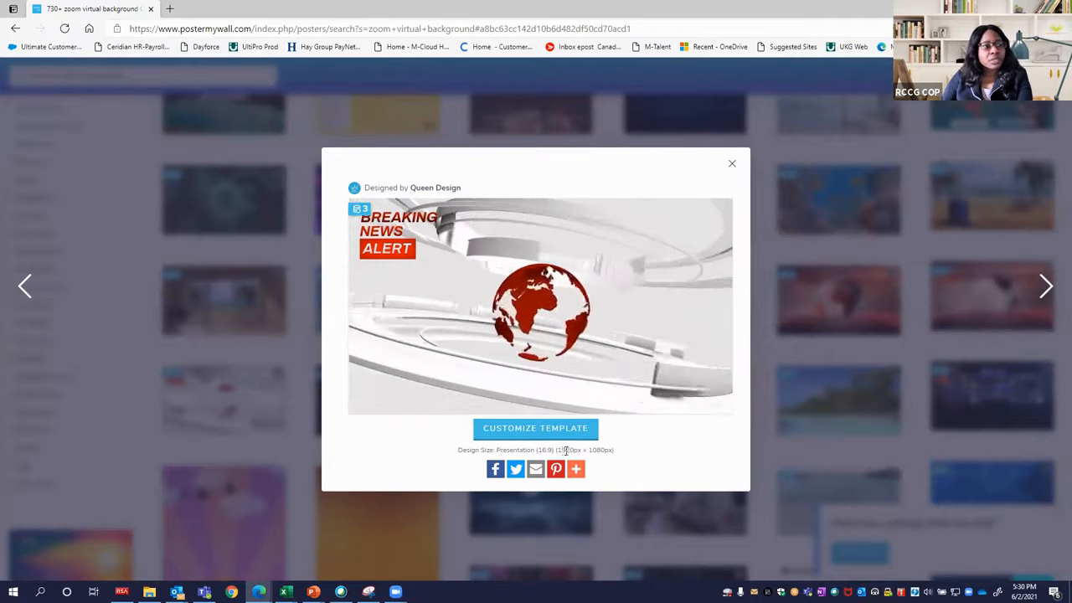
left_click_drag(558, 450, 608, 449)
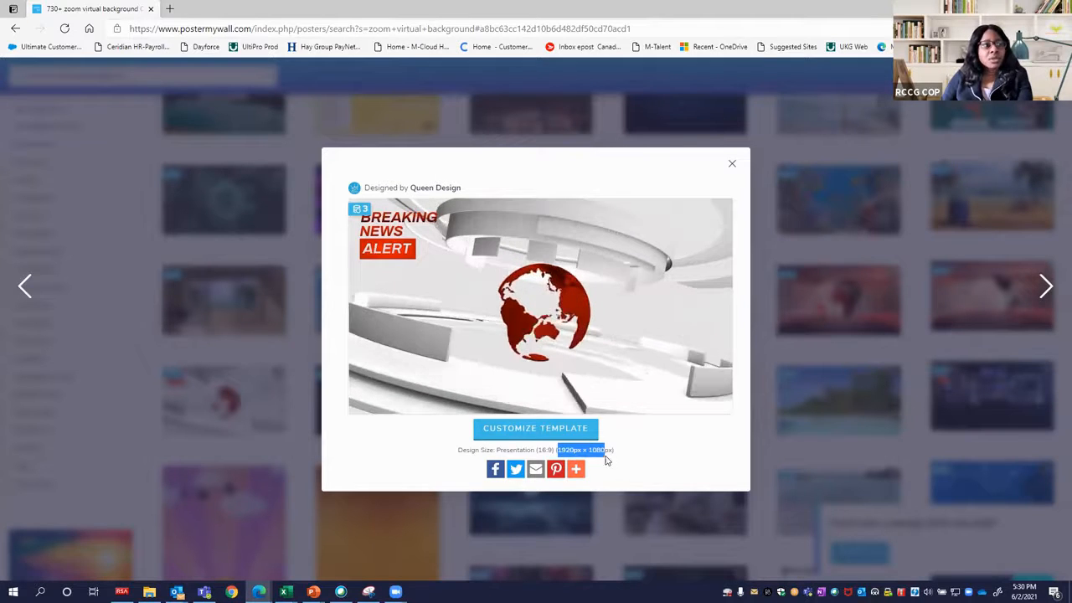
left_click(601, 453)
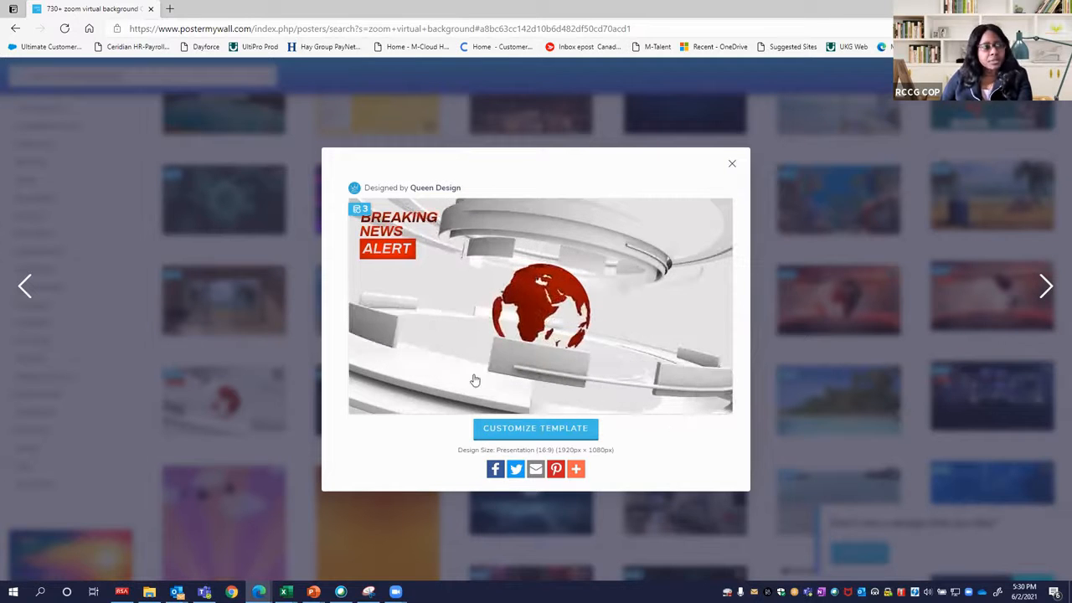
Open the previewed Breaking News Alert template for customizing and display the sources for adding a photo.
left_click(529, 429)
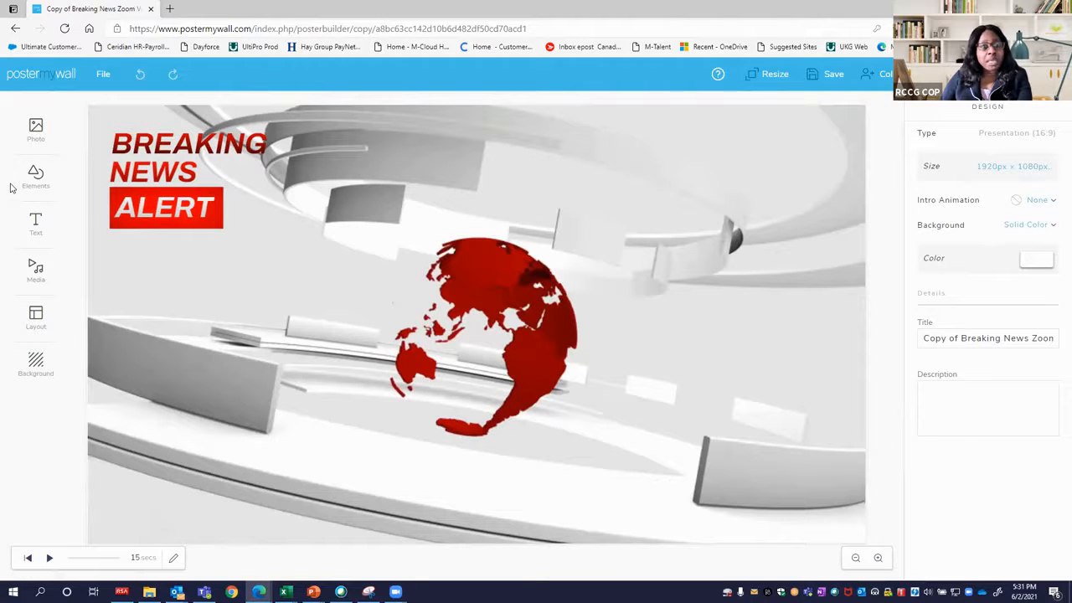
left_click(36, 131)
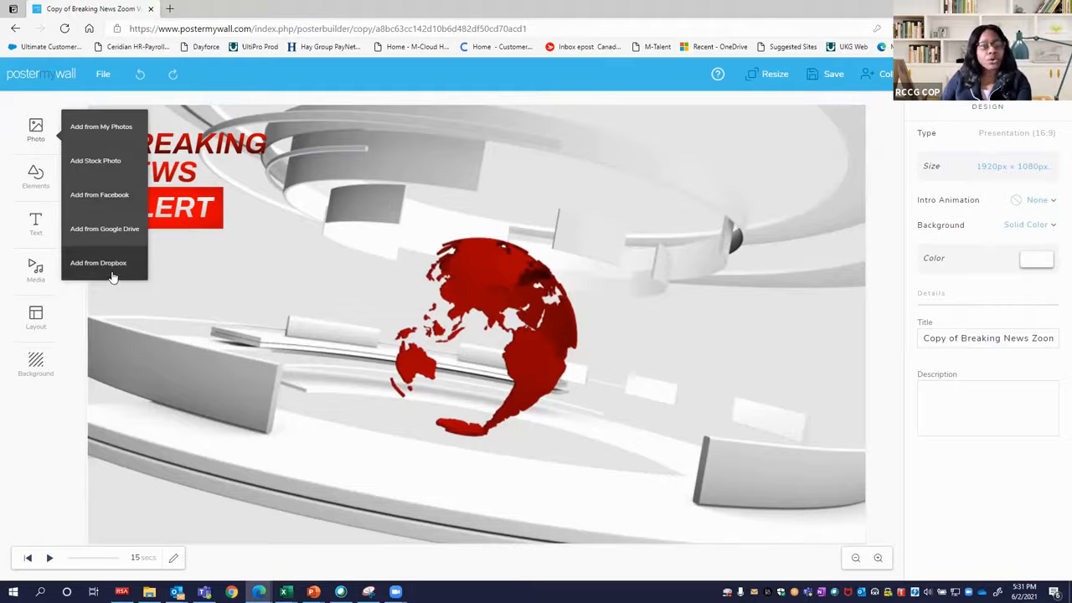
Start uploading a new picture to My Photos and open the Downloads folder as its source.
left_click(105, 131)
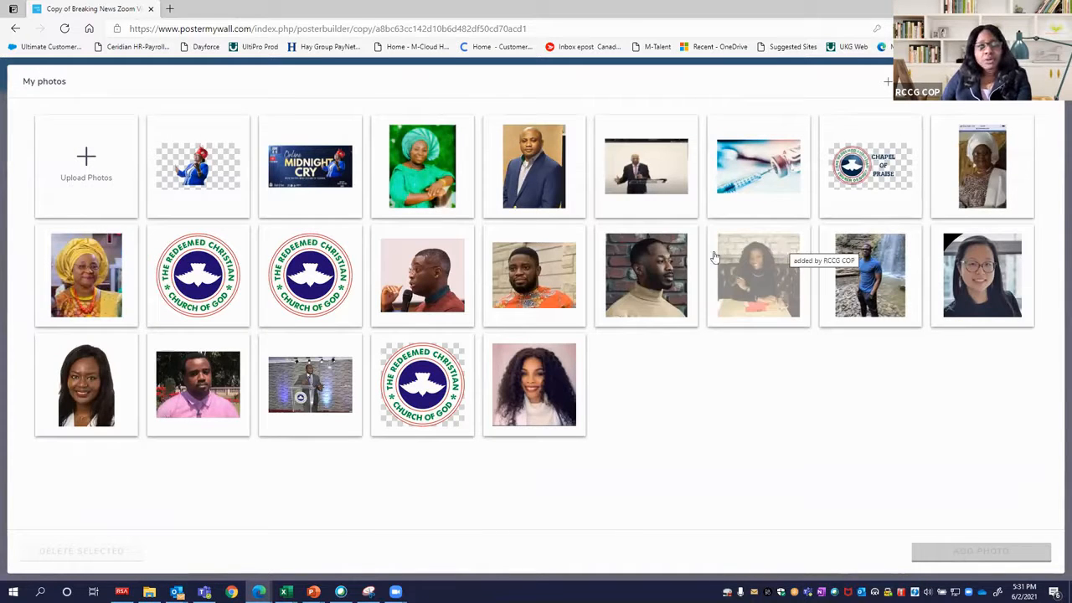
left_click(86, 171)
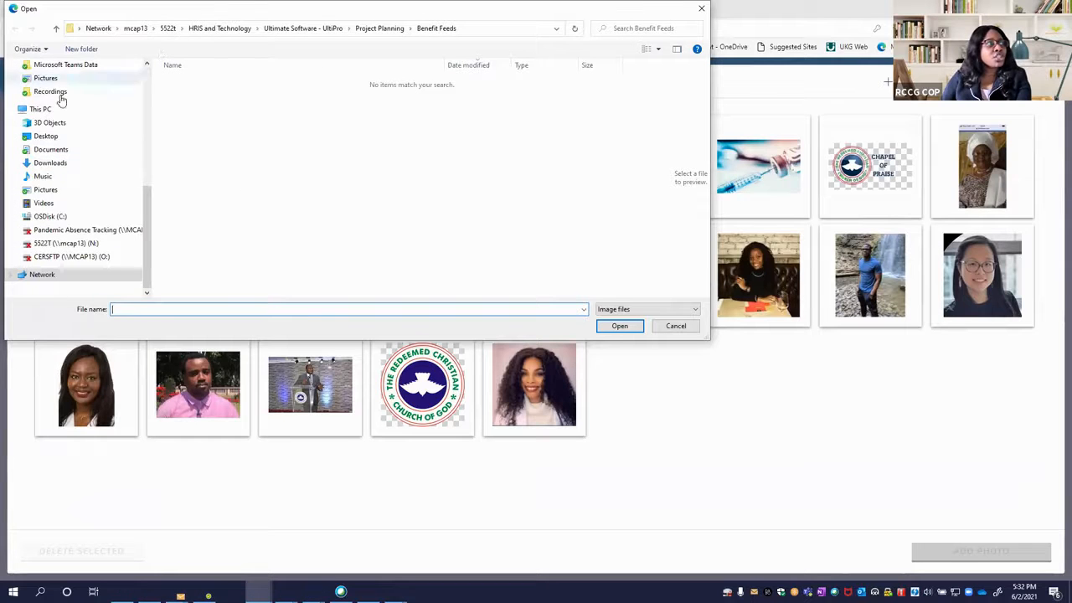
scroll(84, 106, "up", 10)
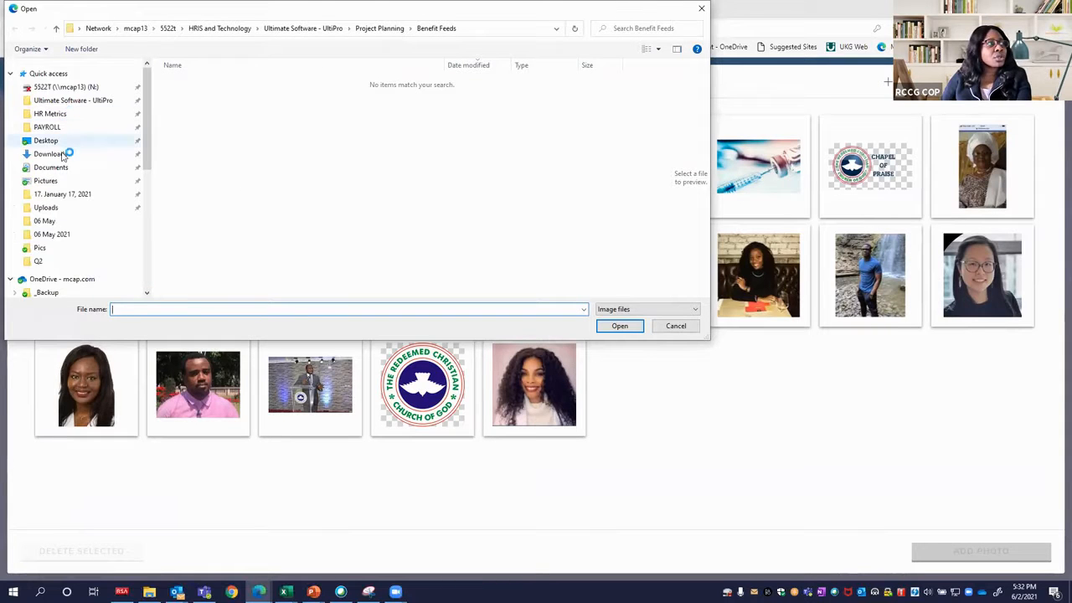
left_click(65, 153)
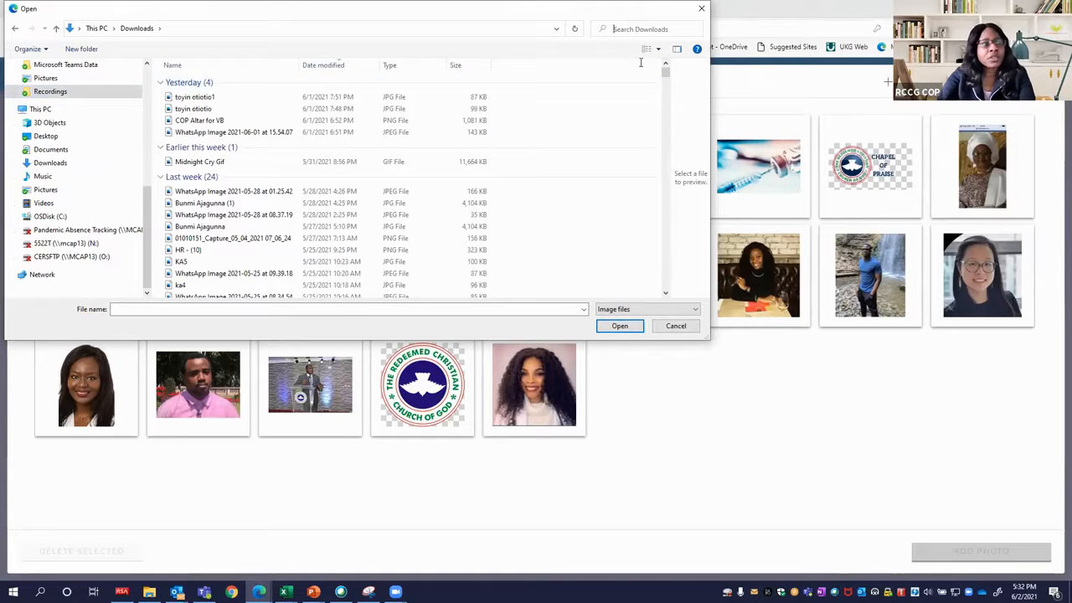
Search the Downloads folder for LOGO, replacing the first search term RCCG.
type("RCCG")
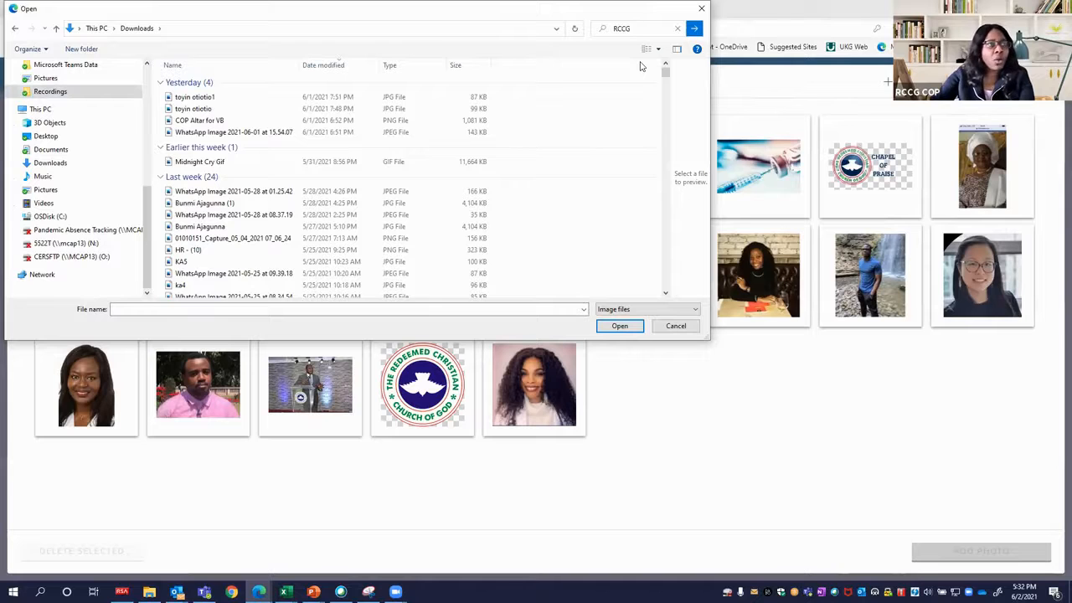
key("BackSpace")
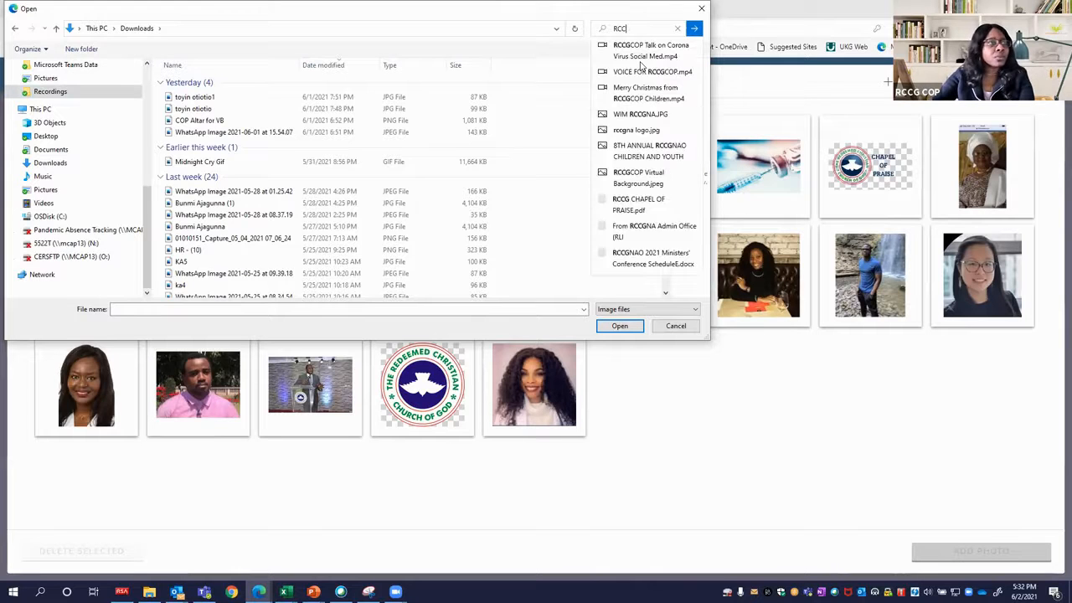
key("BackSpace")
key("BackSpace")
key("BackSpace")
type("LOG")
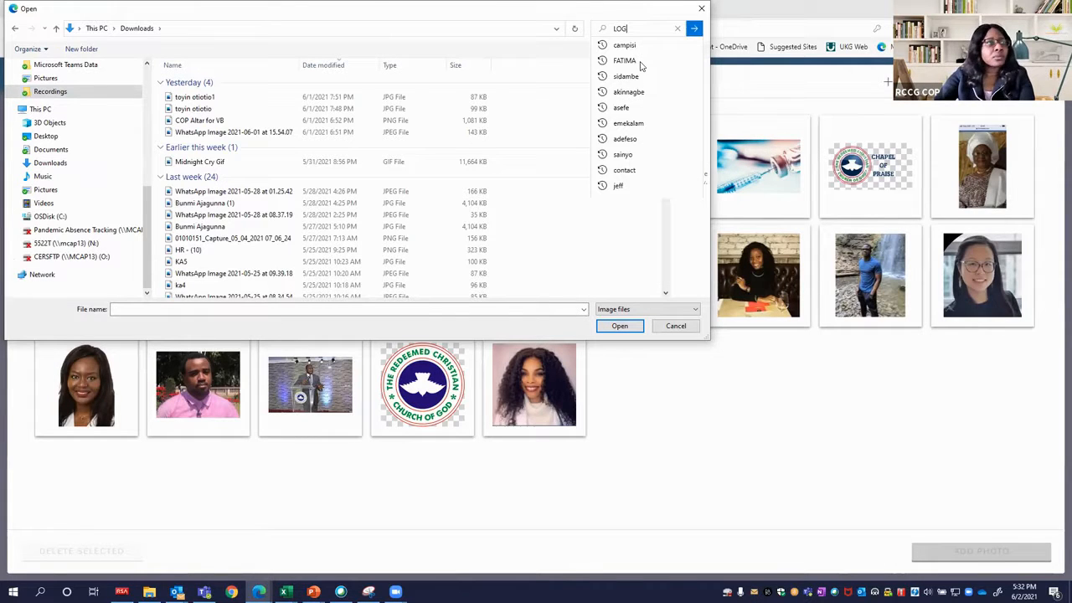
type("O")
key("Return")
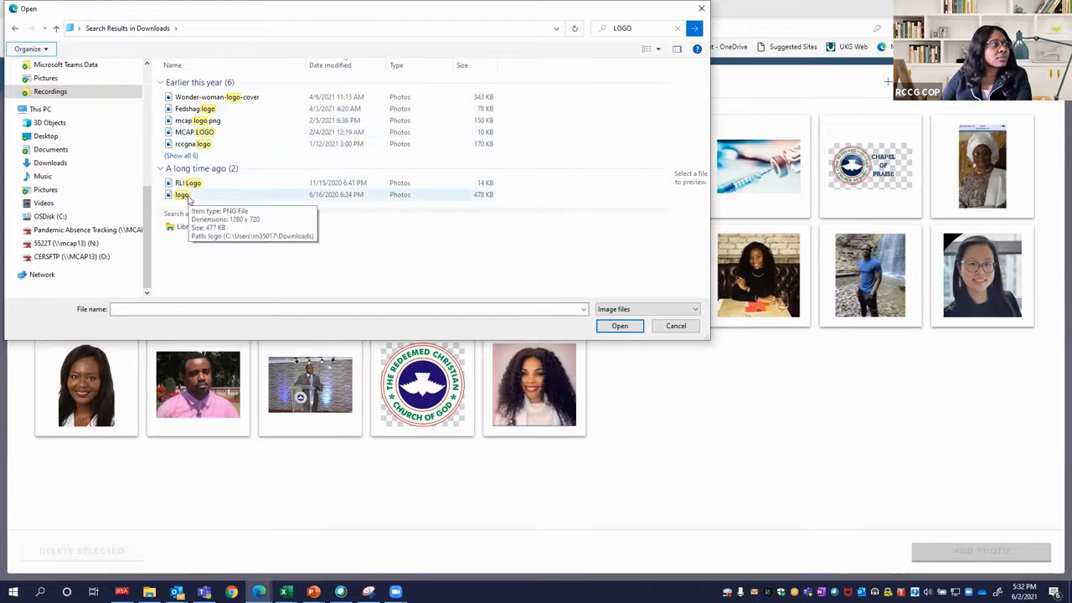
Upload the church logo image from the search results and add it to the design.
left_click(183, 194)
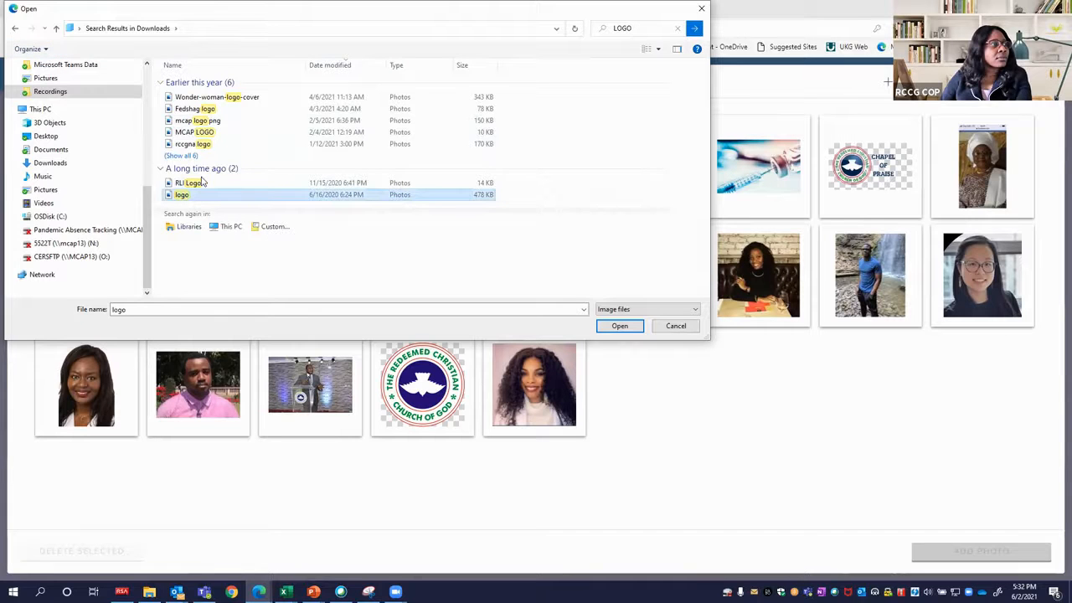
left_click(201, 182, "ctrl")
key("Return")
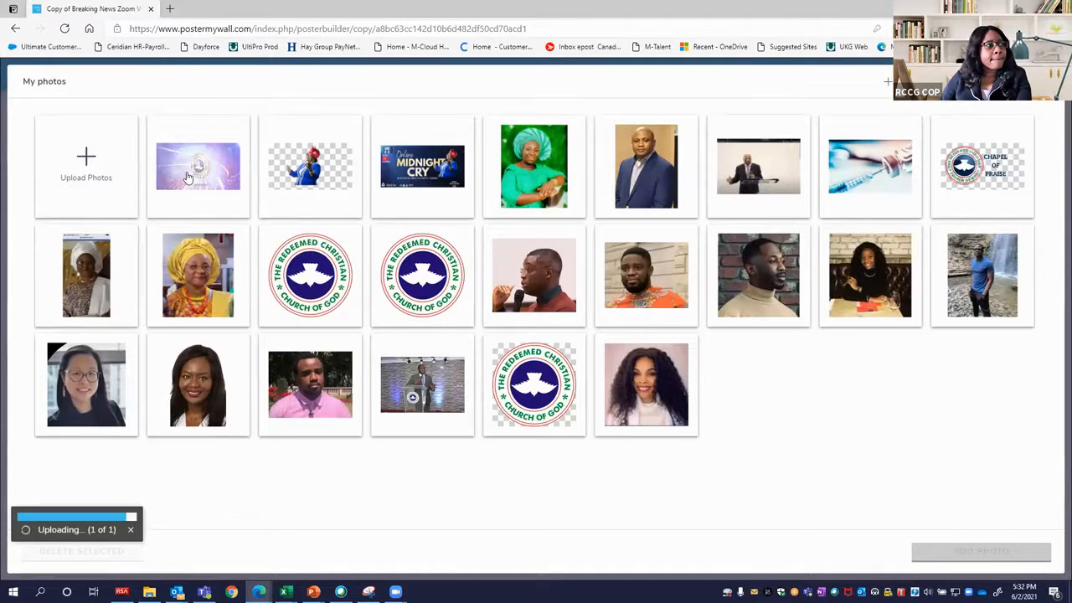
left_click(187, 176)
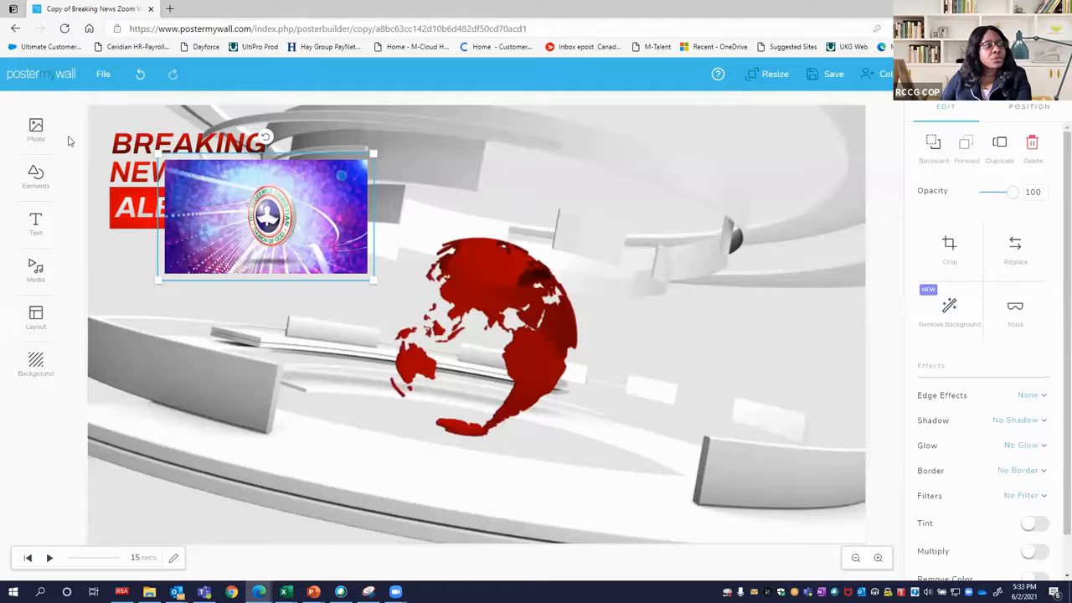
left_click(38, 132)
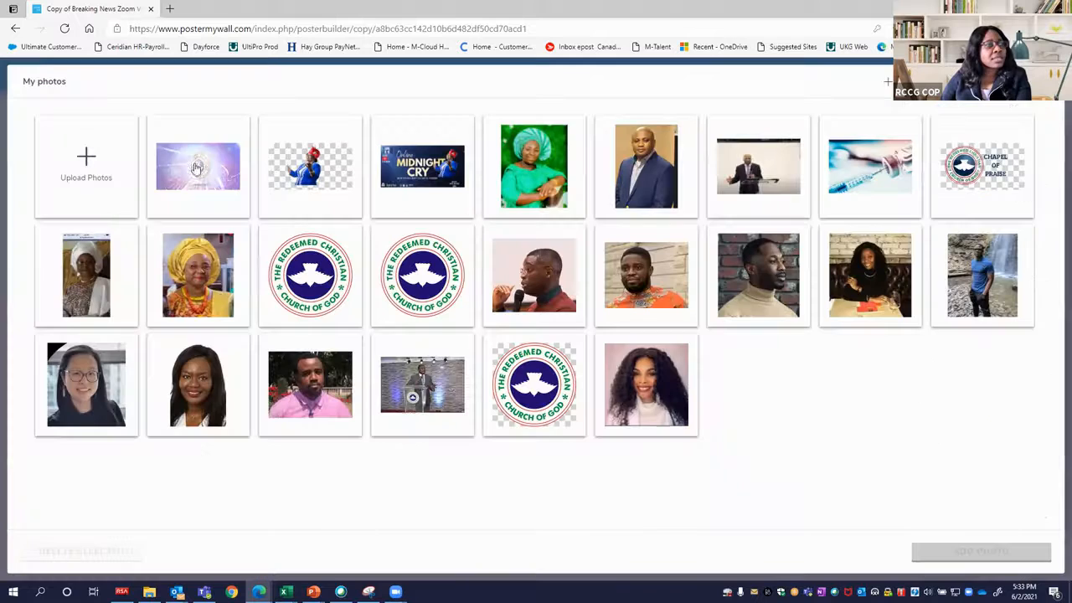
left_click(205, 179)
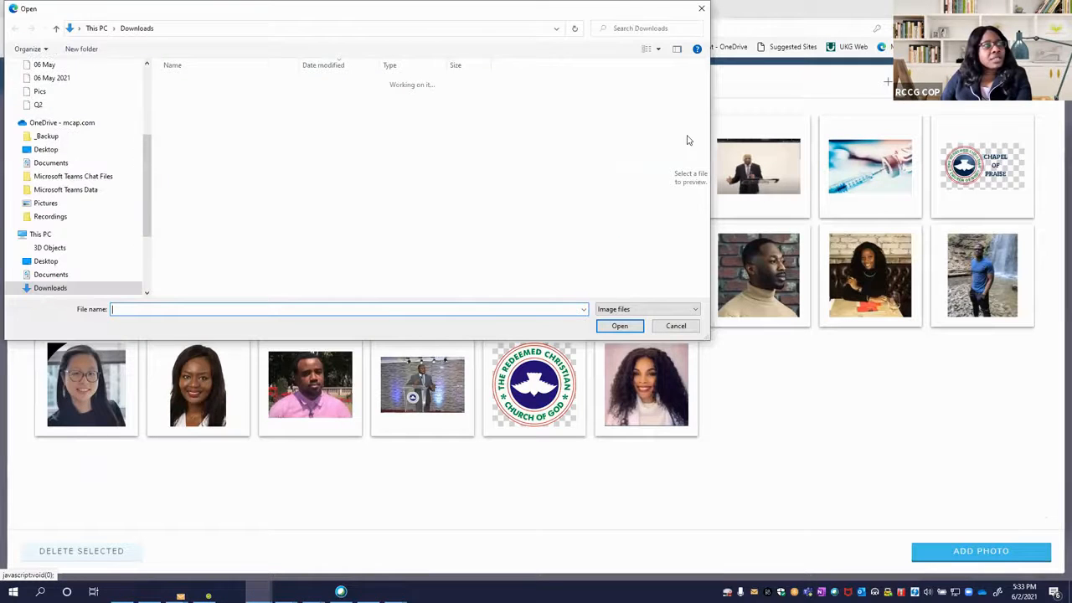
left_click(701, 9)
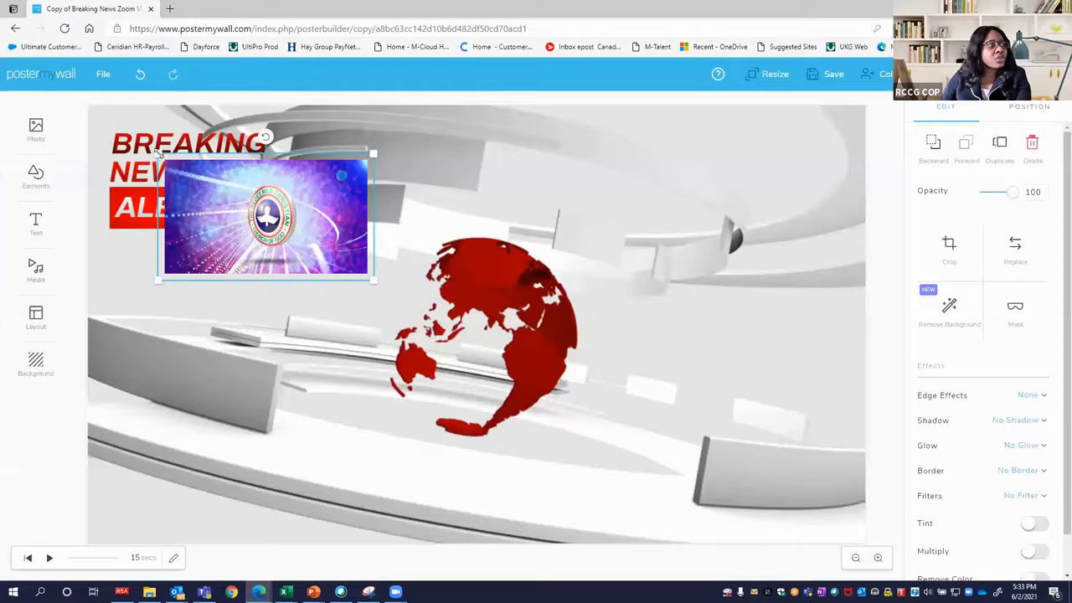
Shrink the logo picture and move it into the lower-right corner of the design.
left_click_drag(158, 154, 255, 206)
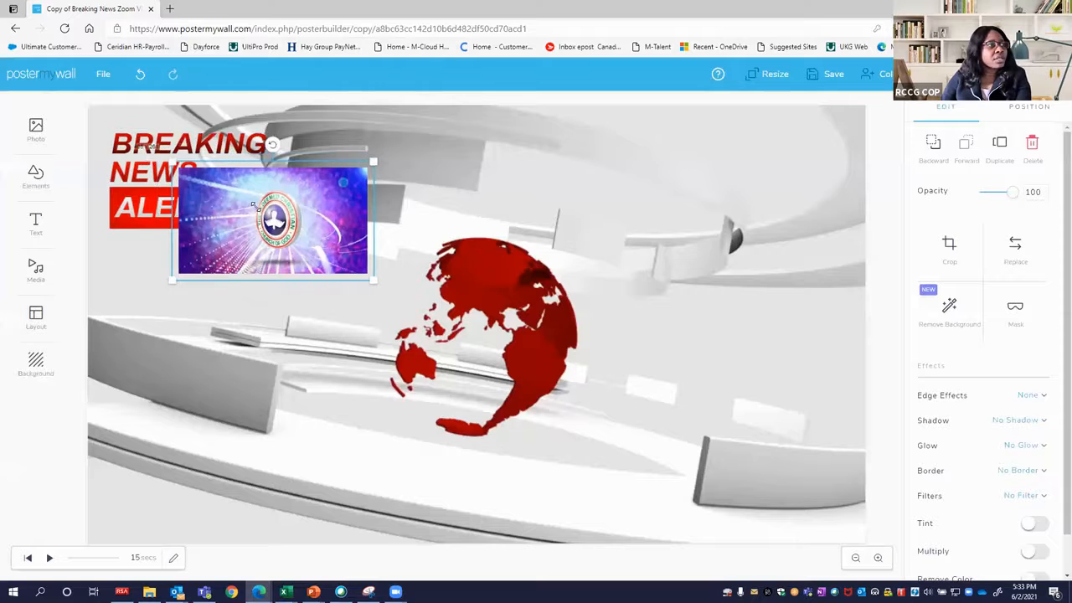
left_click_drag(313, 265, 781, 479)
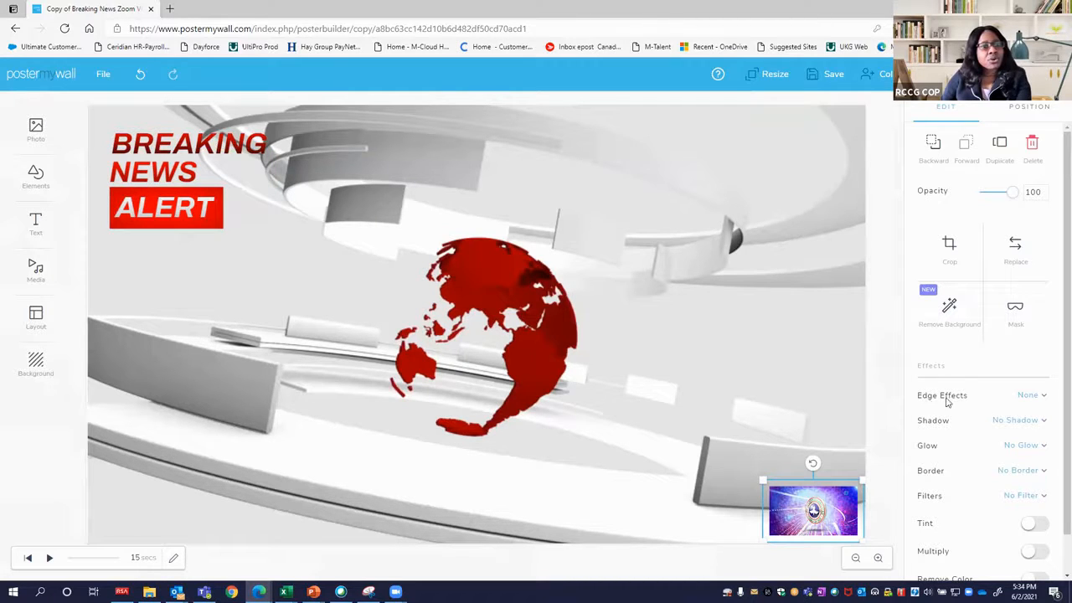
Apply the Rectangle edge effect to the logo picture and deselect it.
left_click(1033, 395)
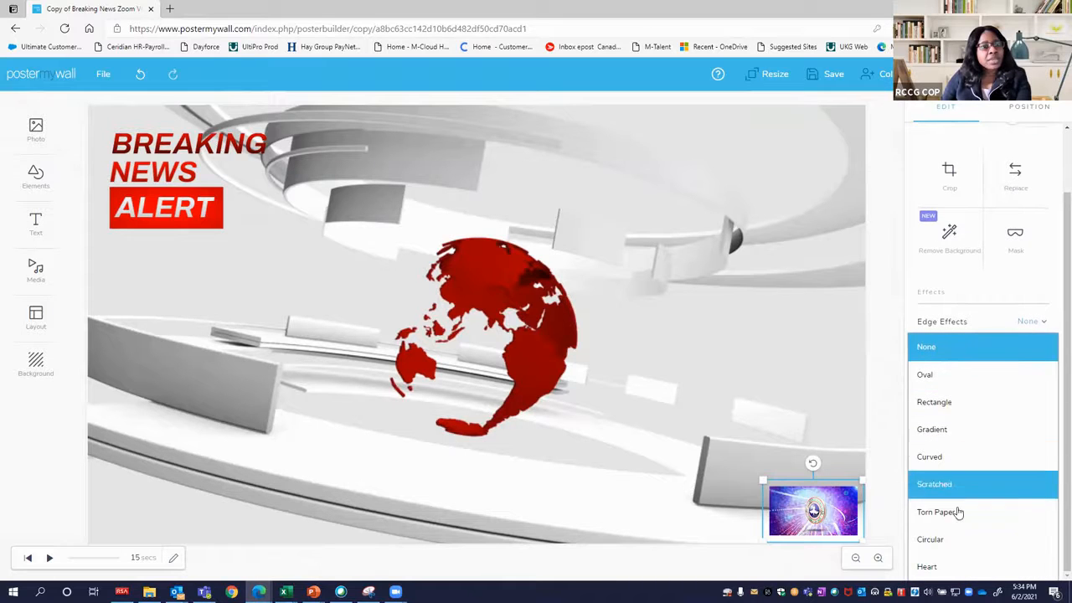
left_click(952, 405)
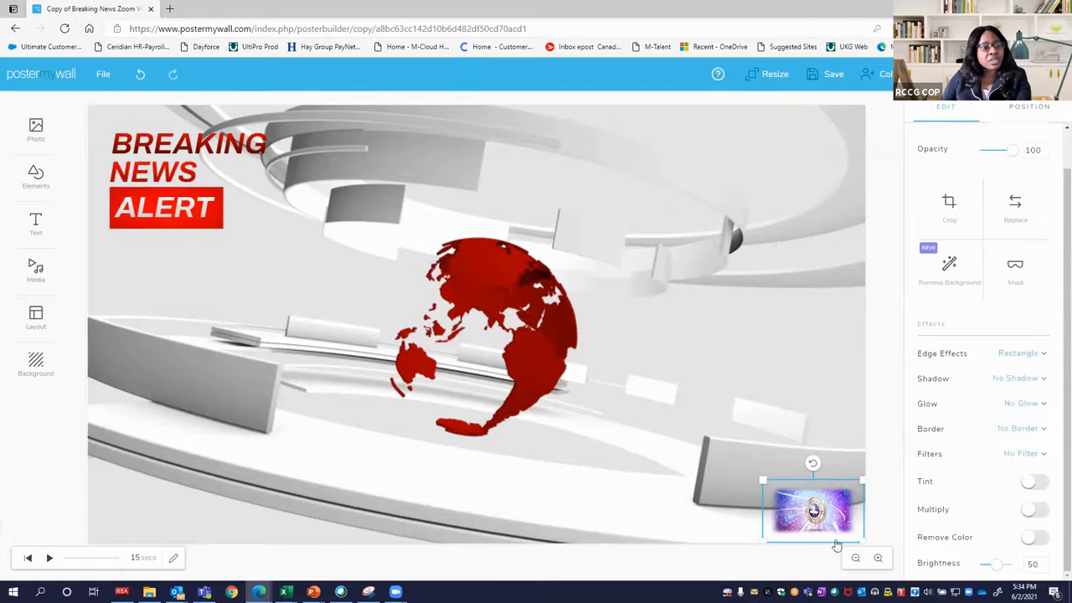
left_click(709, 428)
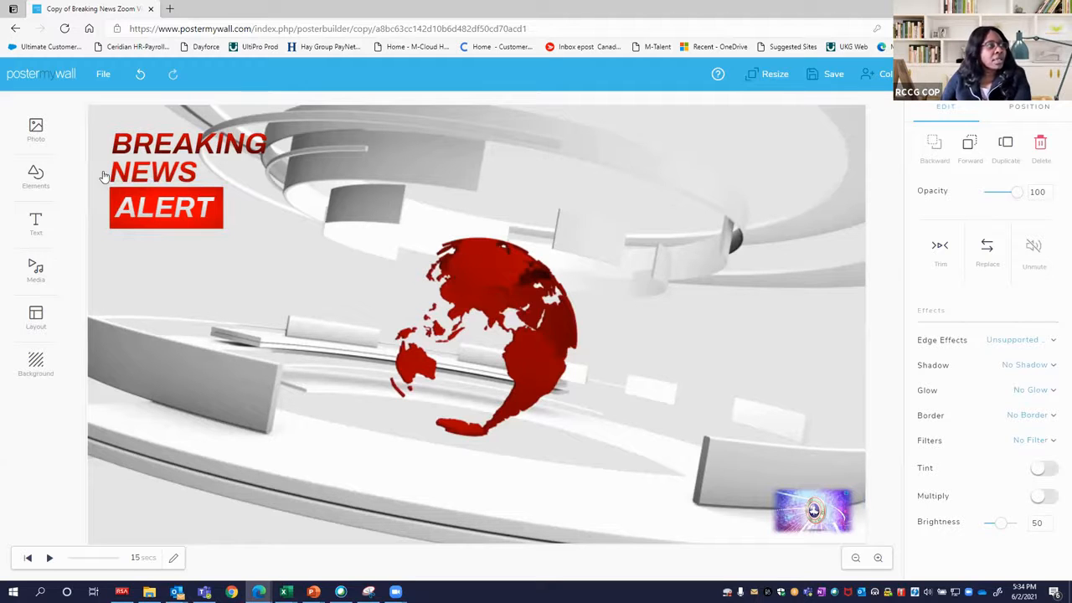
Browse the available shapes, search them for FRAME, and return to the design without adding one.
left_click(38, 187)
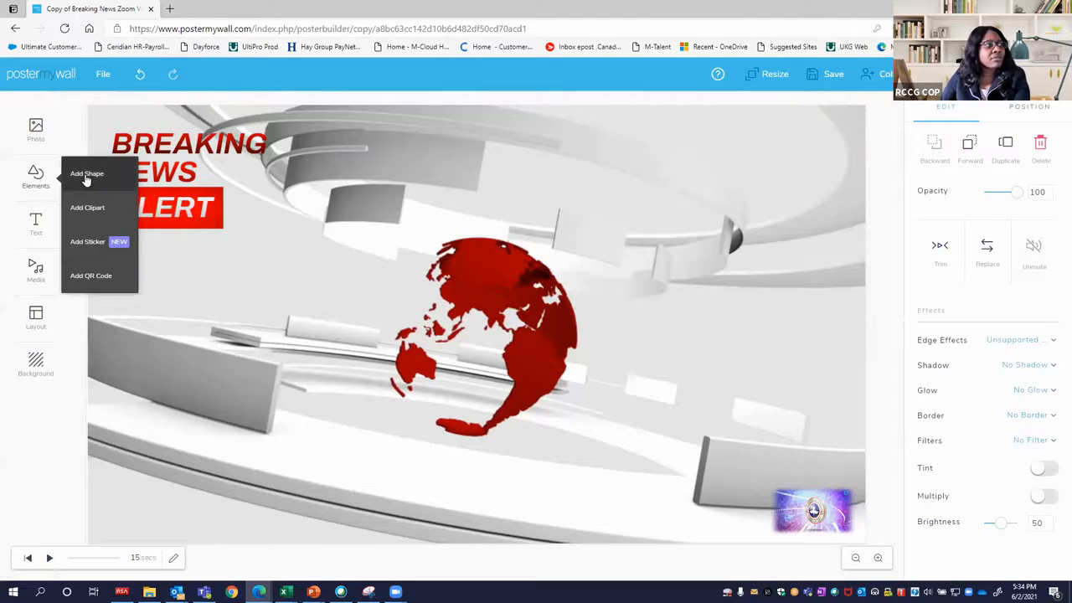
left_click(86, 178)
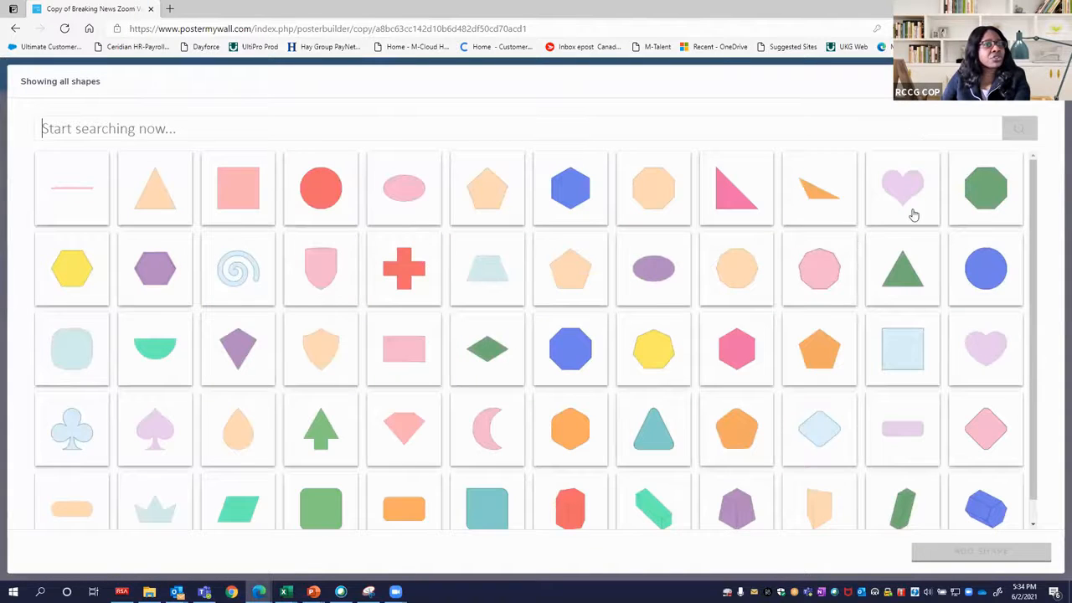
scroll(318, 163, "down", 1)
scroll(290, 223, "down", 3)
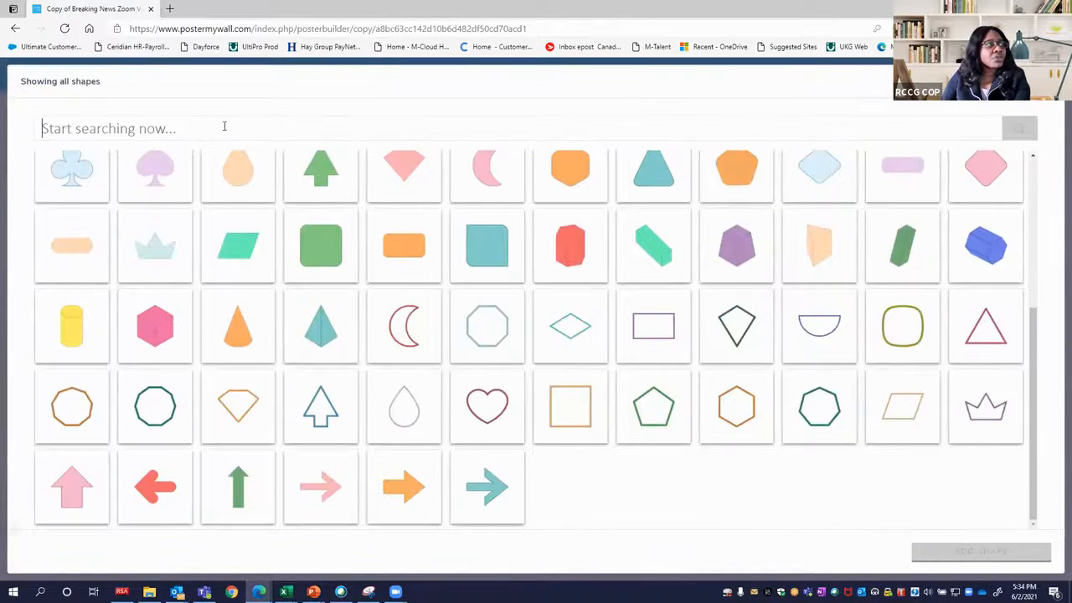
type("FRAME")
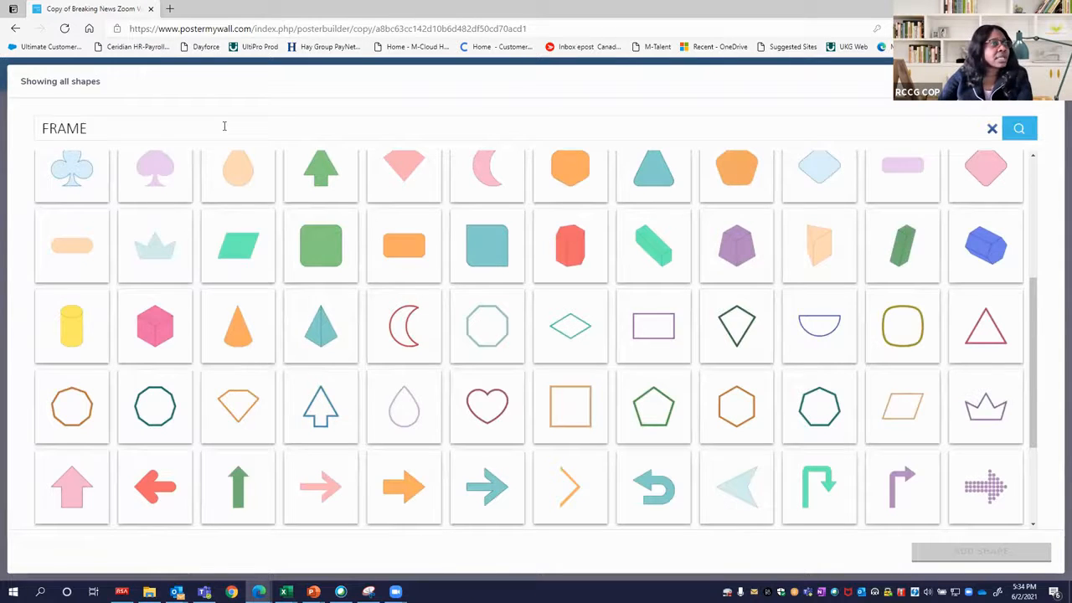
key("Return")
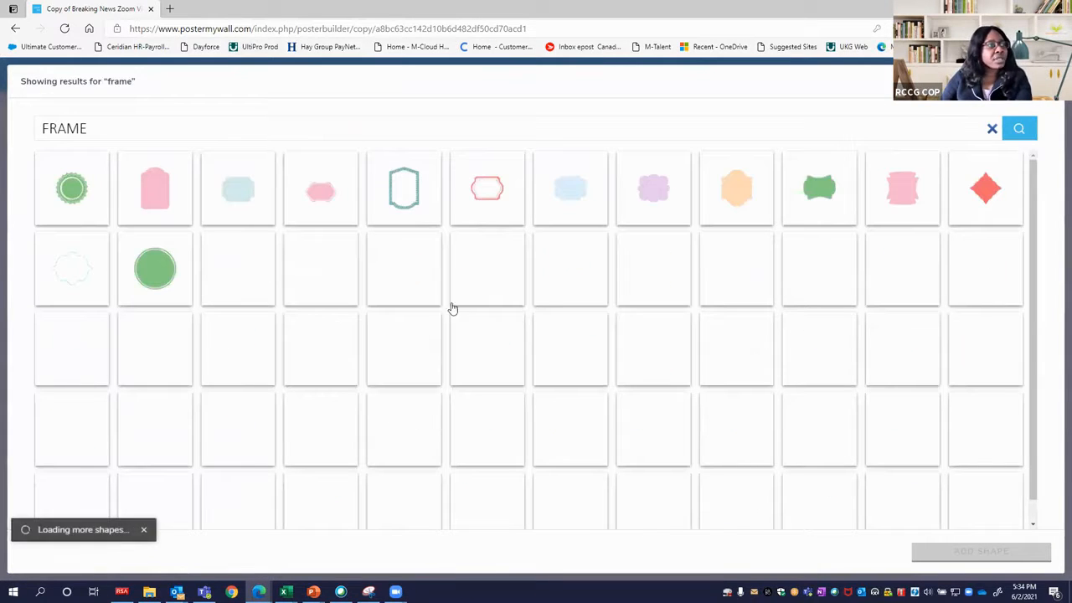
scroll(752, 435, "down", 3)
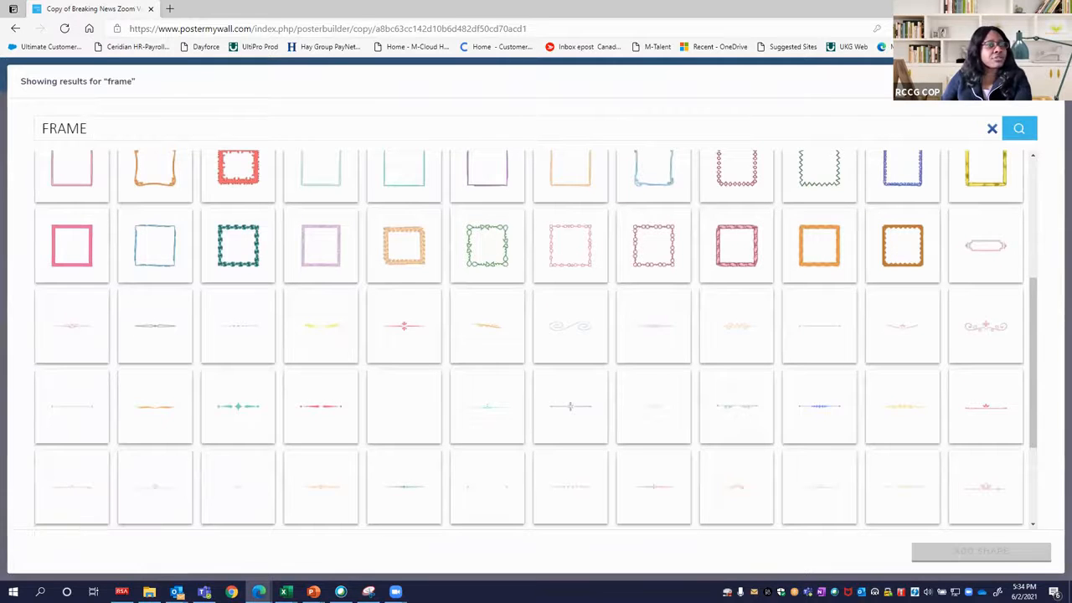
left_click(307, 576)
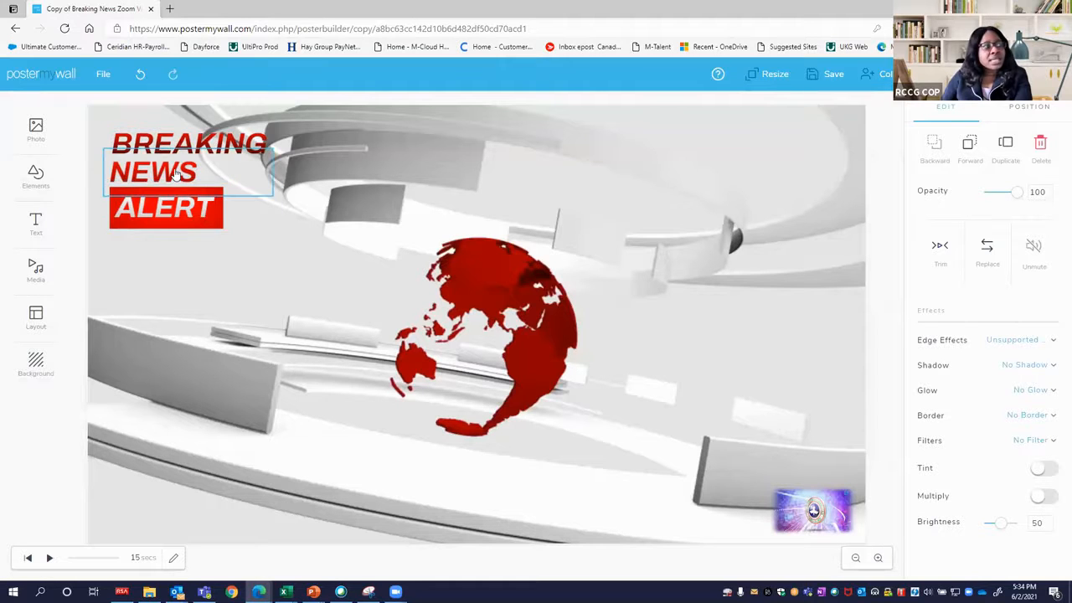
Start a fancy text element with the Stained effect and enter COPTV as its text.
left_click(31, 228)
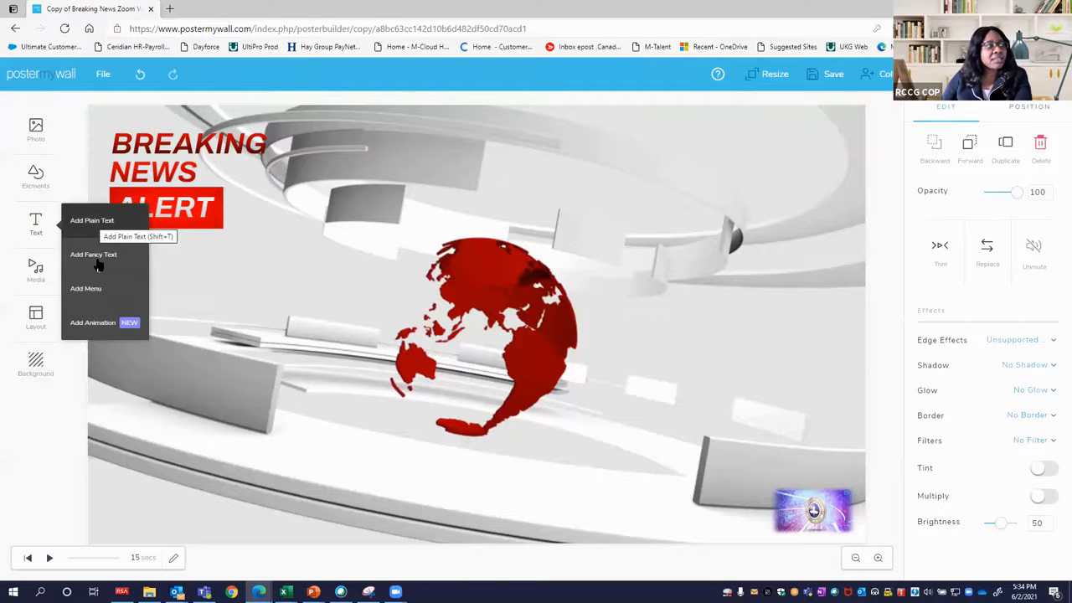
left_click(97, 255)
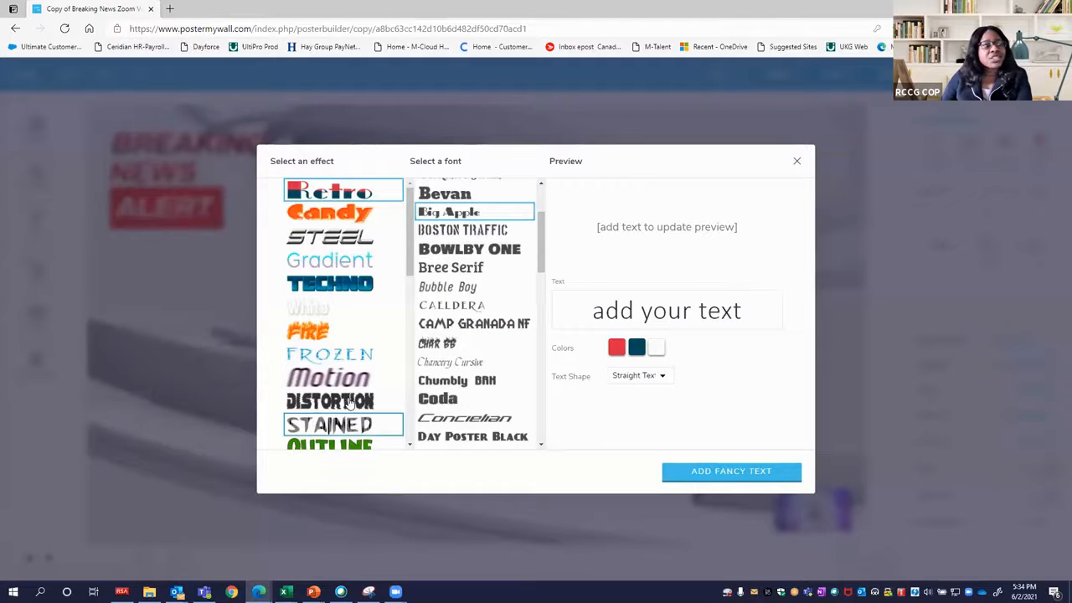
scroll(352, 404, "down", 1)
scroll(358, 400, "down", 2)
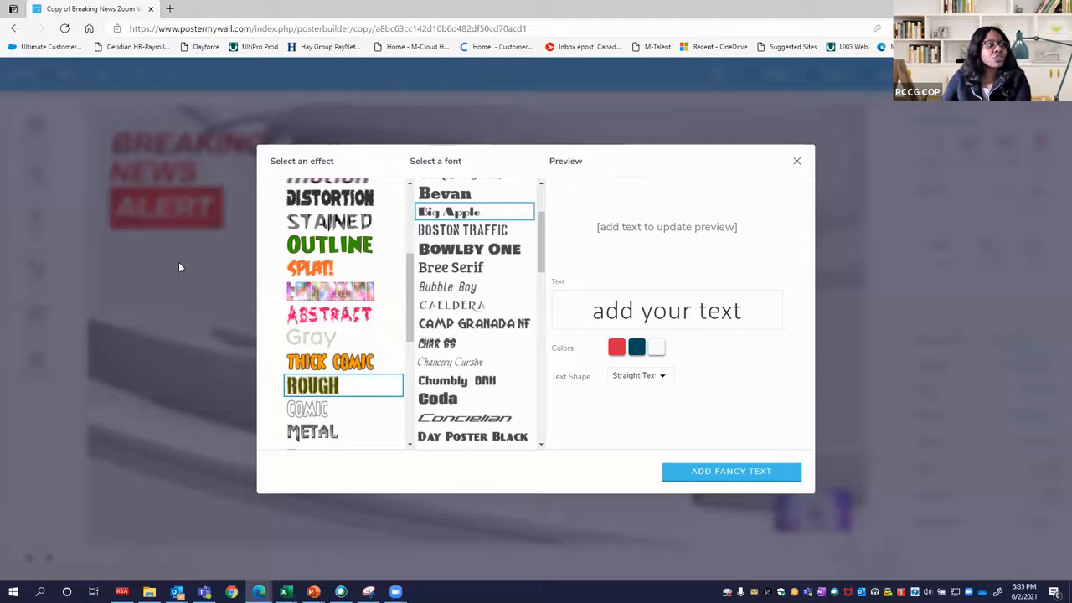
left_click(335, 230)
left_click(628, 311)
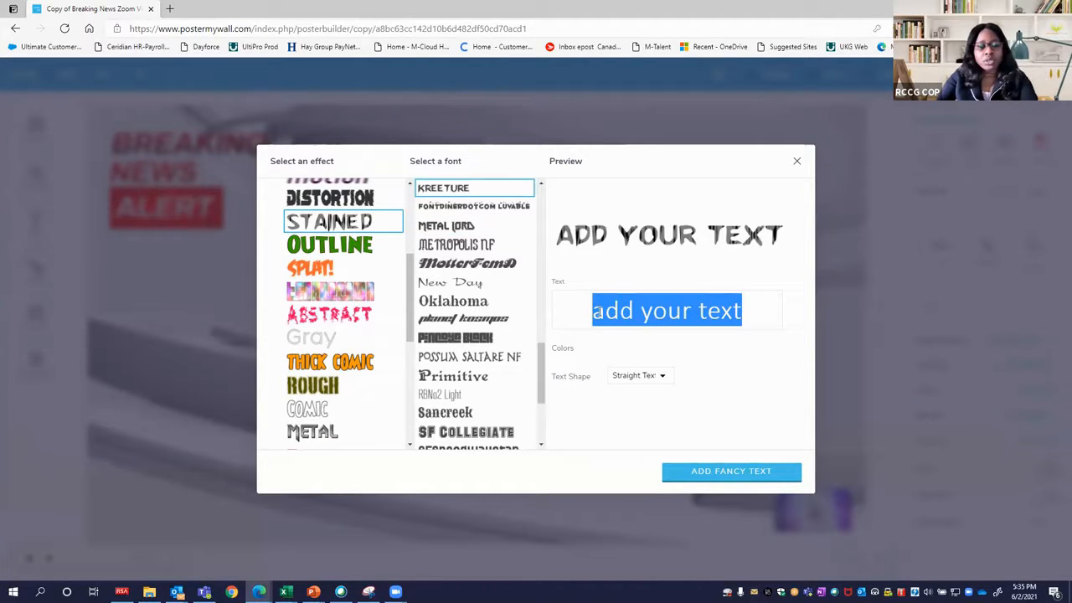
type("COPTV")
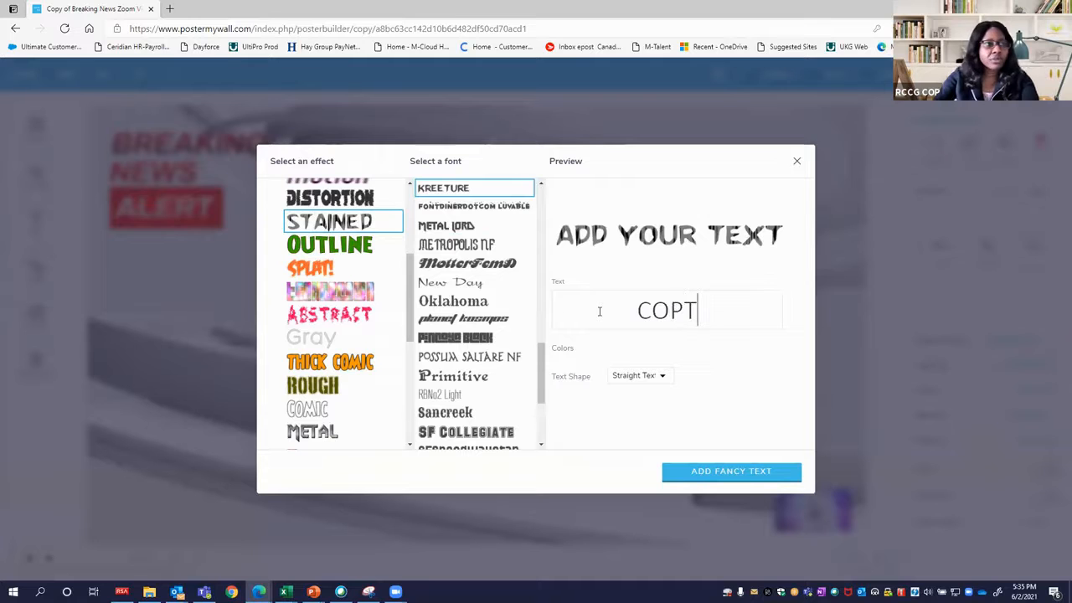
Set the COPTV fancy text's shape to Wave and review the other shape options.
left_click(643, 378)
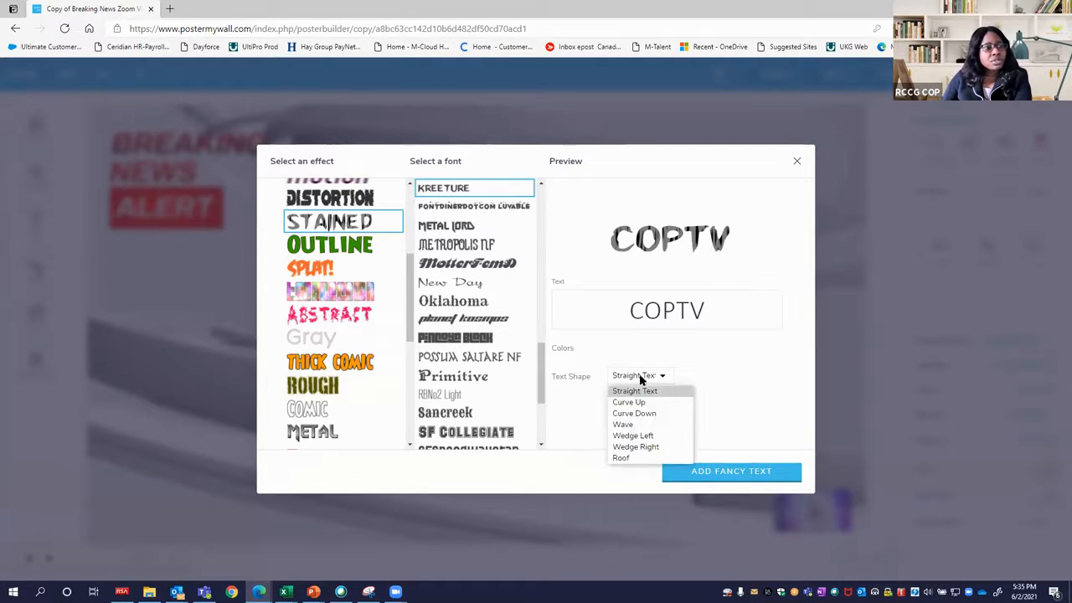
left_click(626, 424)
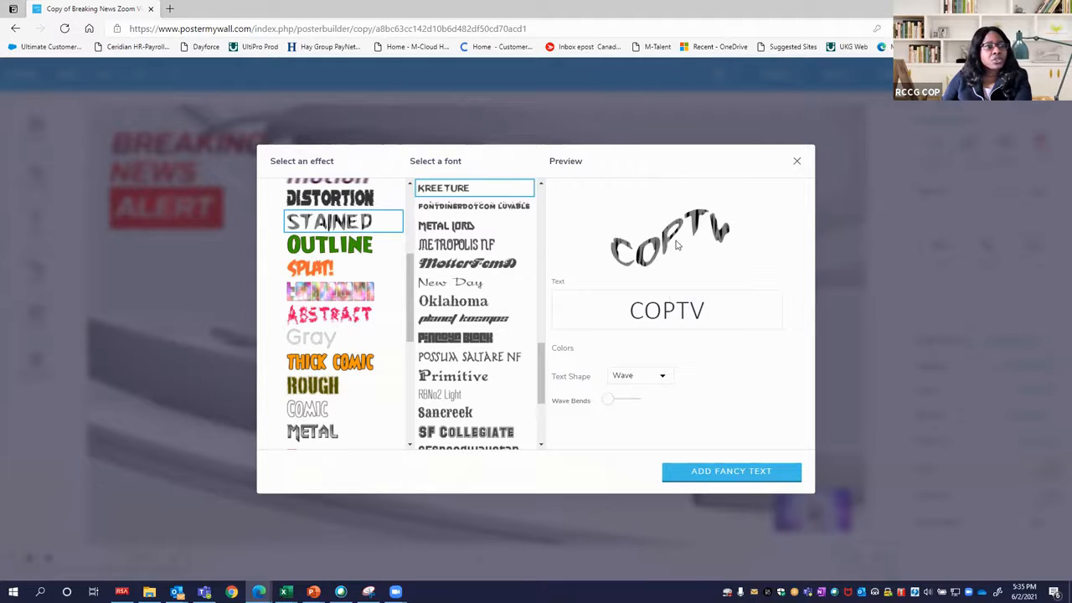
left_click(634, 379)
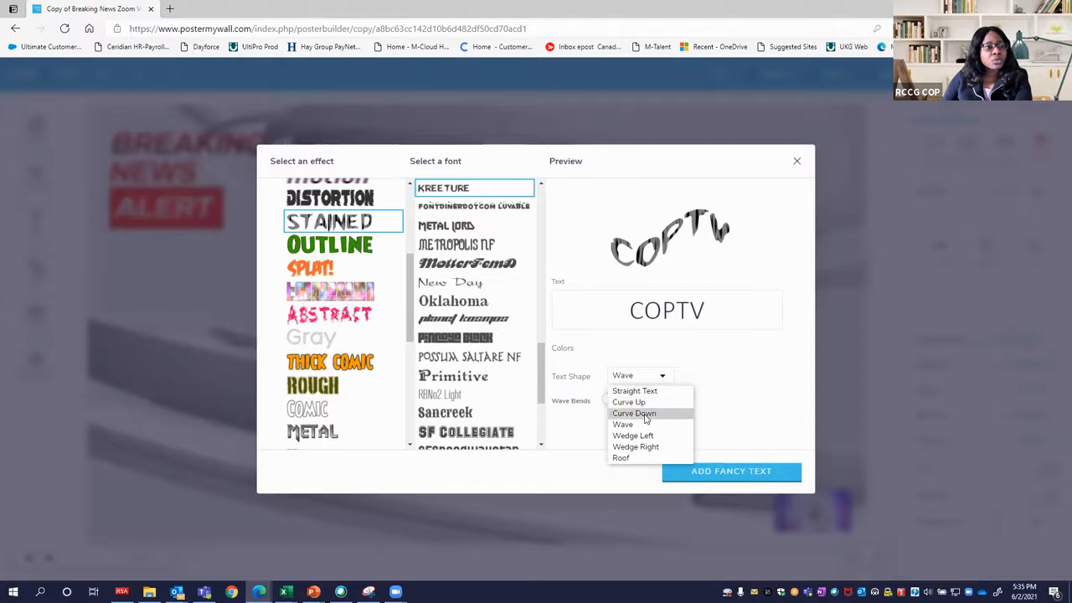
left_click(724, 411)
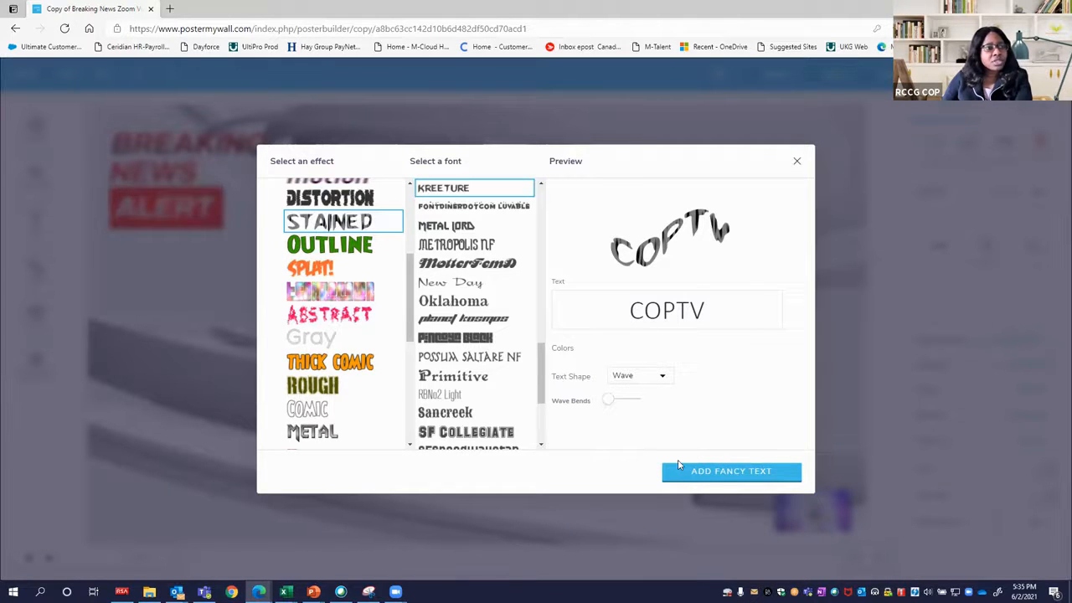
Add the COPTV fancy text to the design, shrink it and place it in the design's lower-left corner.
left_click(705, 473)
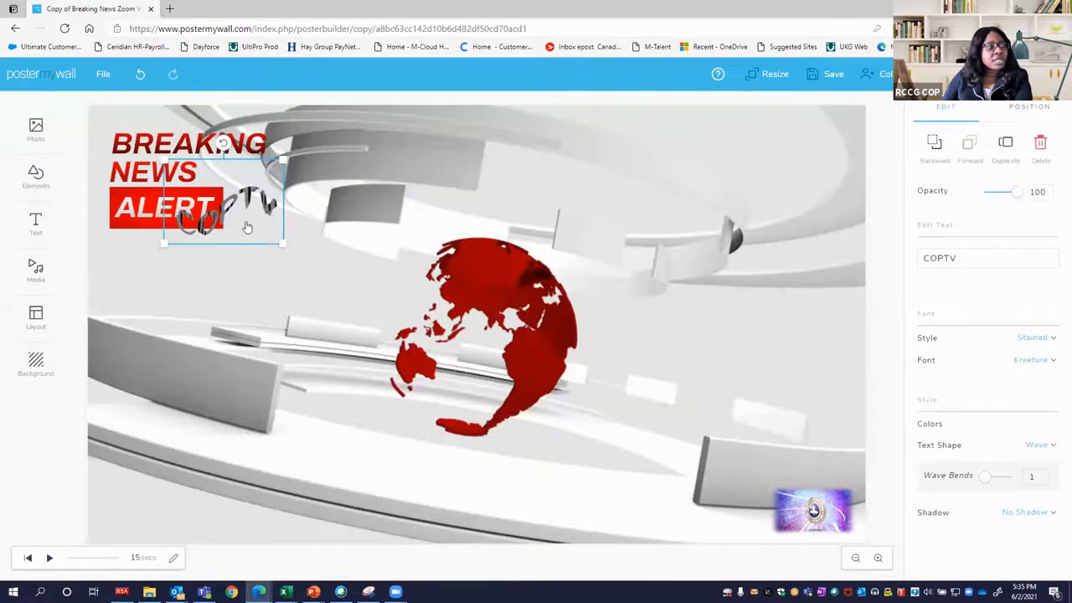
left_click_drag(247, 226, 97, 553)
left_click_drag(210, 459, 174, 481)
left_click(234, 478)
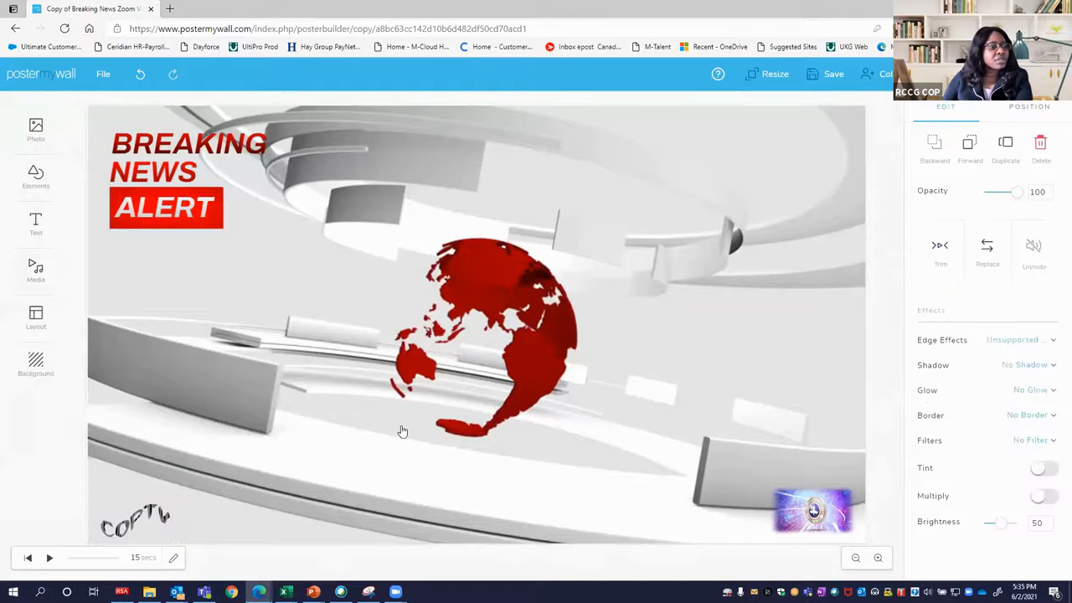
left_click_drag(148, 506, 148, 492)
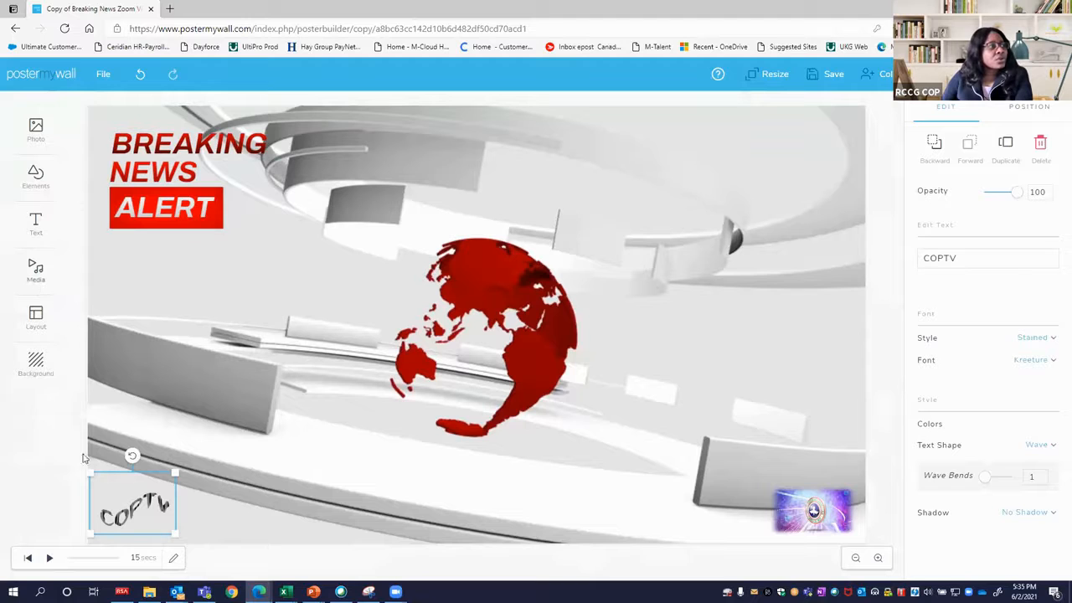
Start uploading a video from the computer and browse to the Downloads folder inside Documents.
left_click(35, 283)
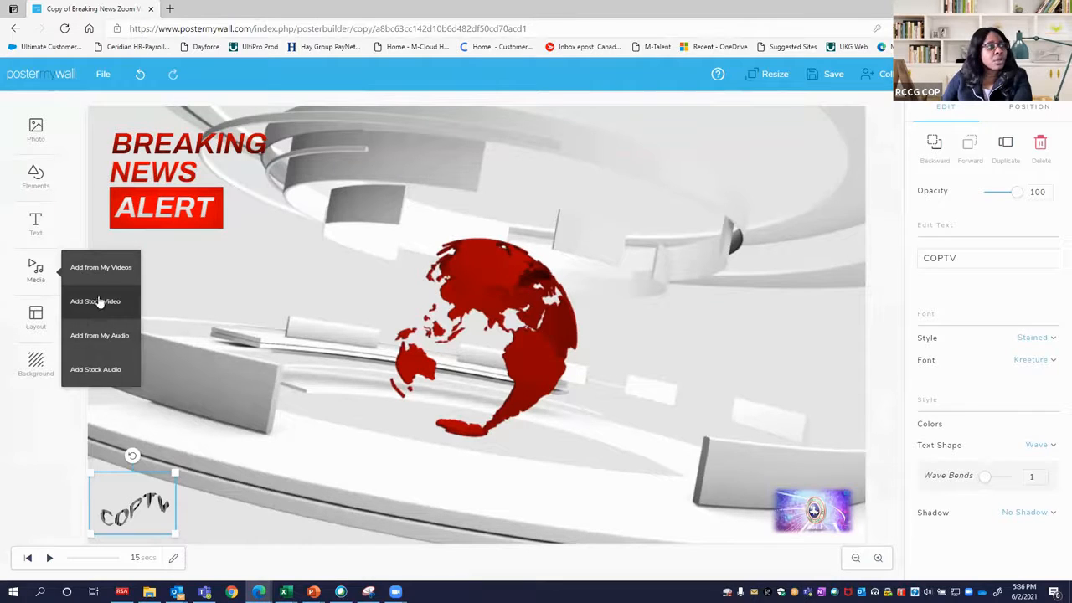
left_click(130, 279)
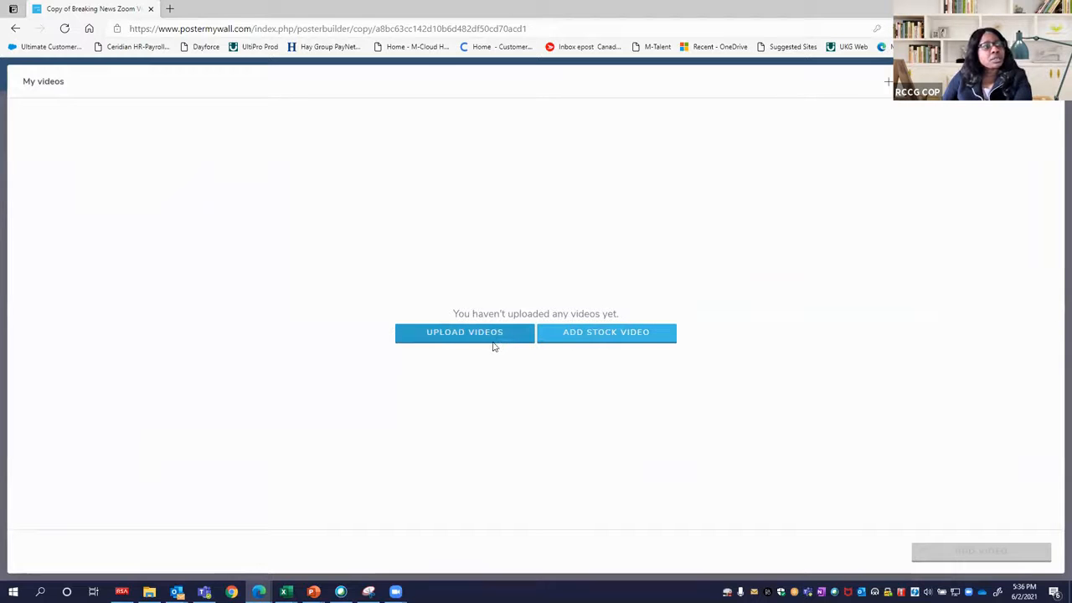
left_click(491, 342)
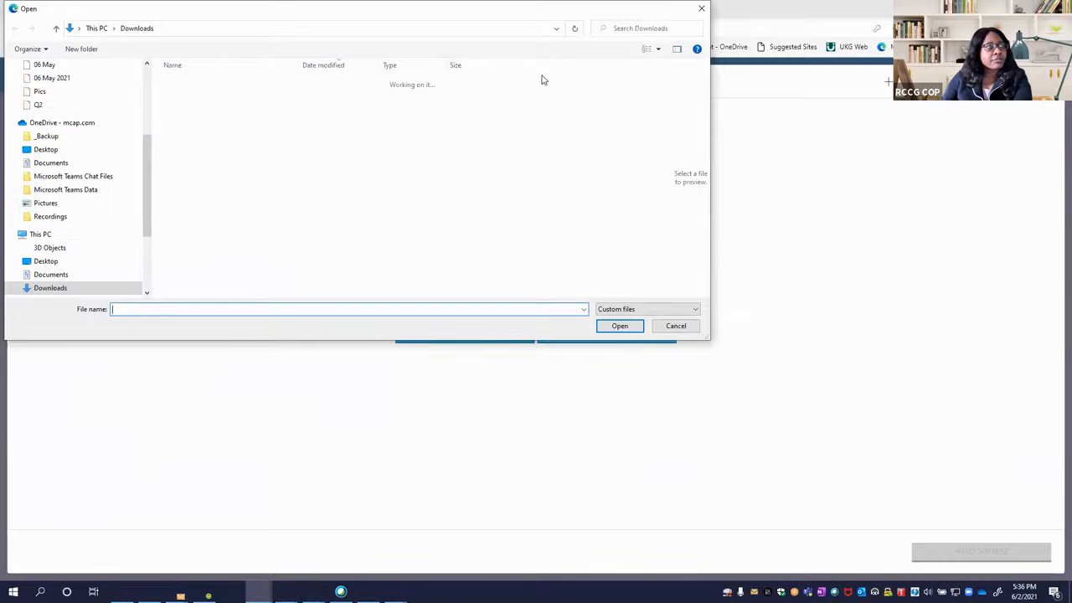
scroll(106, 132, "up", 4)
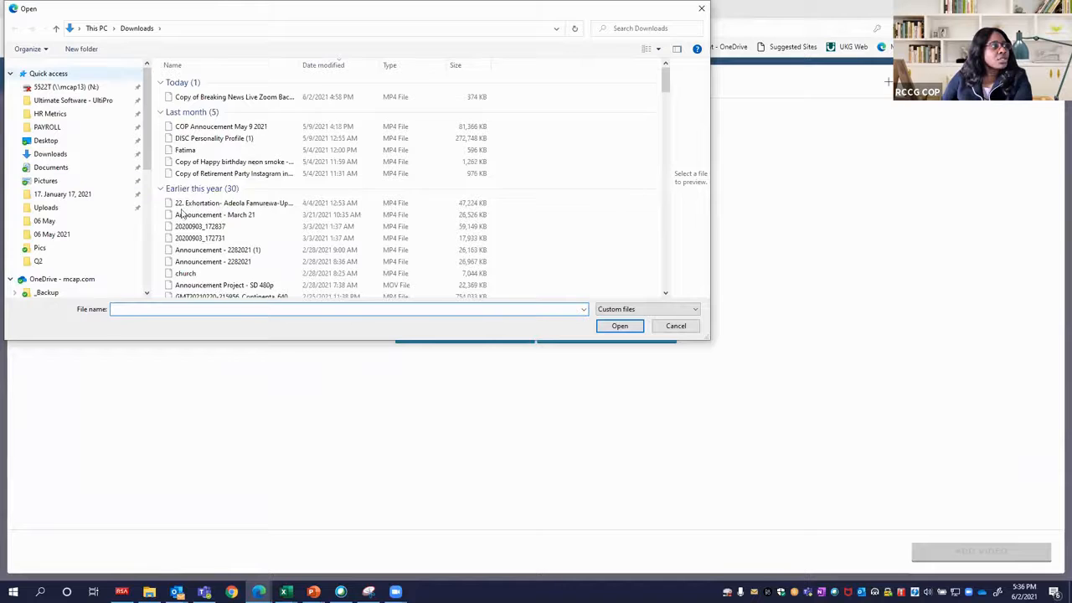
left_click(59, 167)
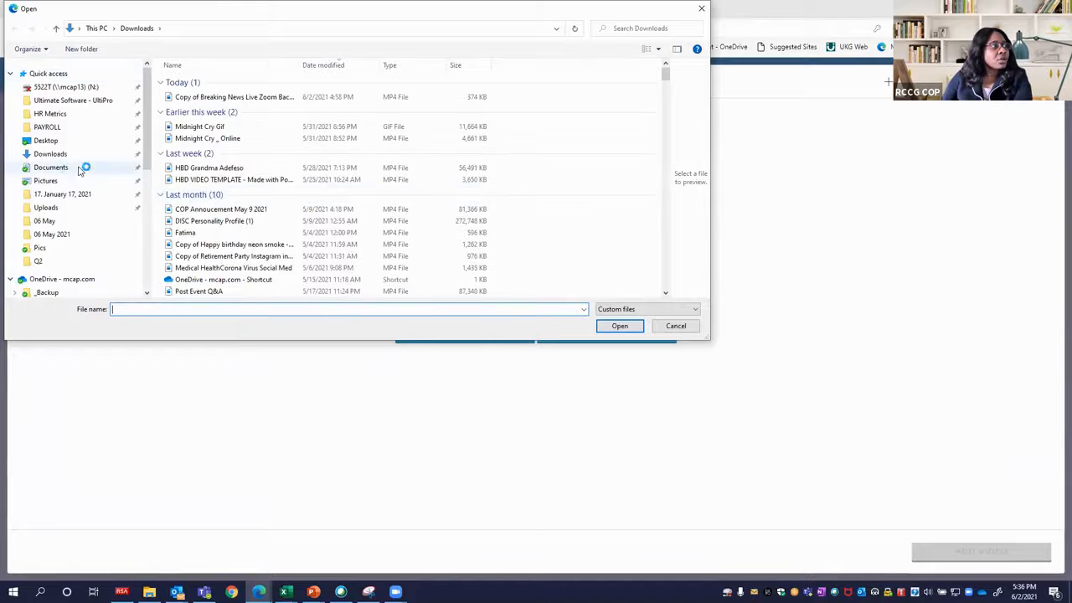
left_click(192, 165)
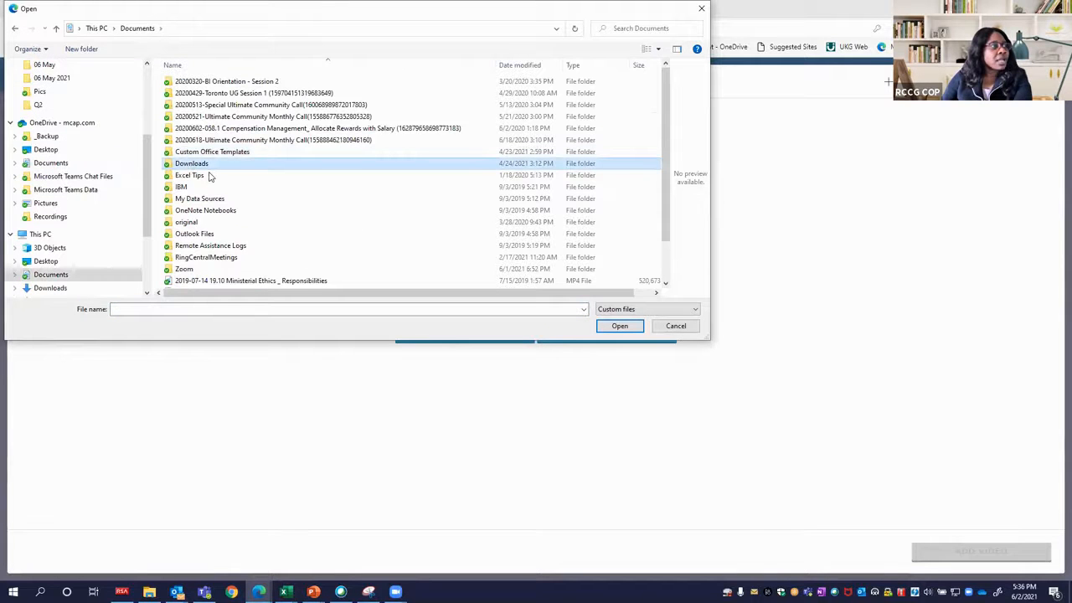
key("Return")
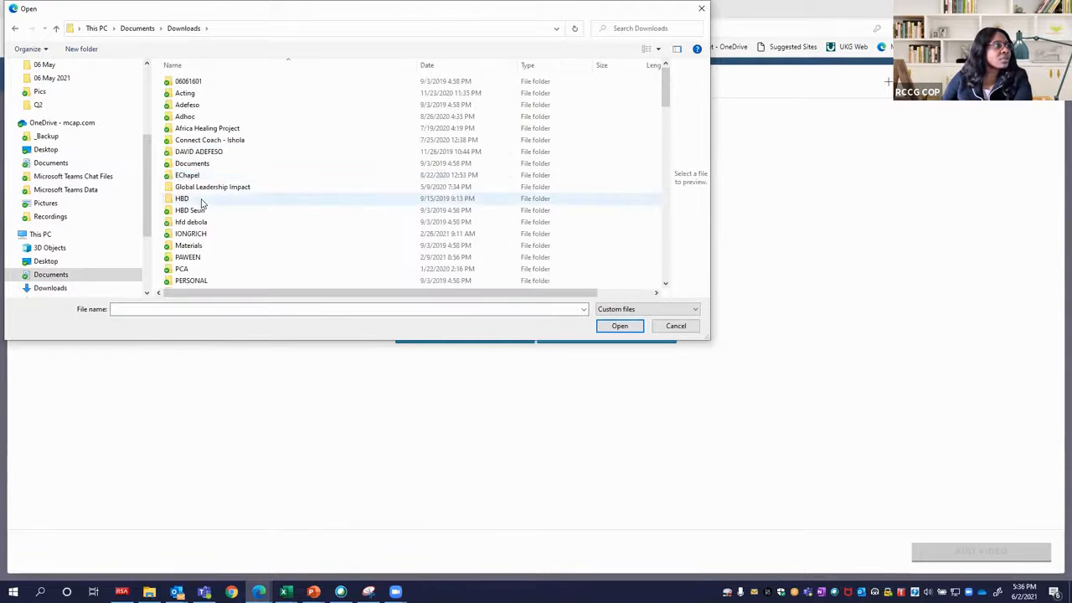
Upload the 3D LOGO video from the rccgcop folder's Marketing subfolder and add it to the design.
scroll(191, 197, "down", 3)
left_click(192, 190)
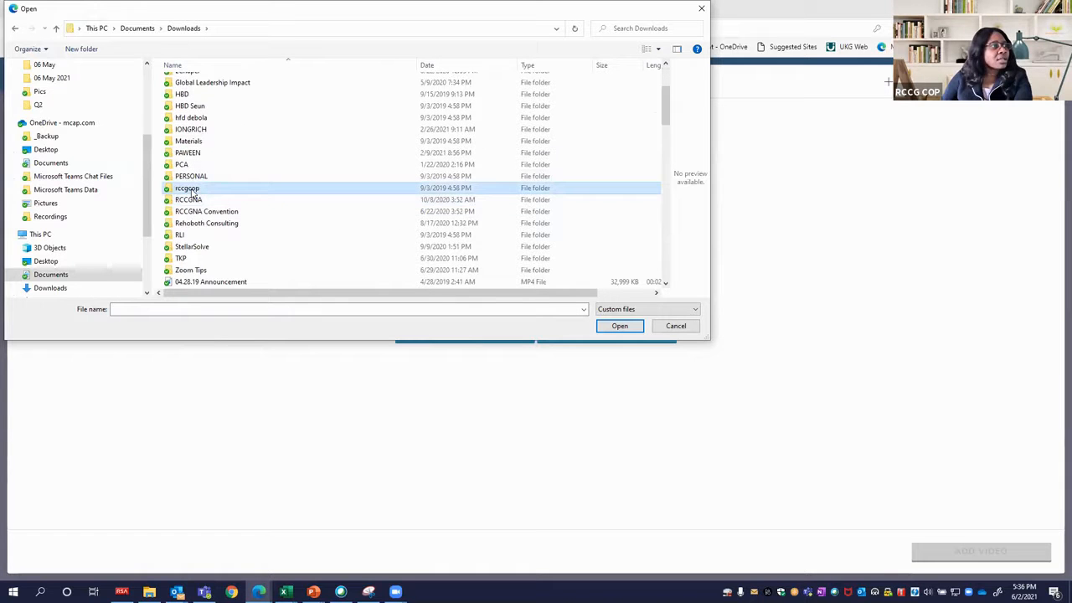
key("Return")
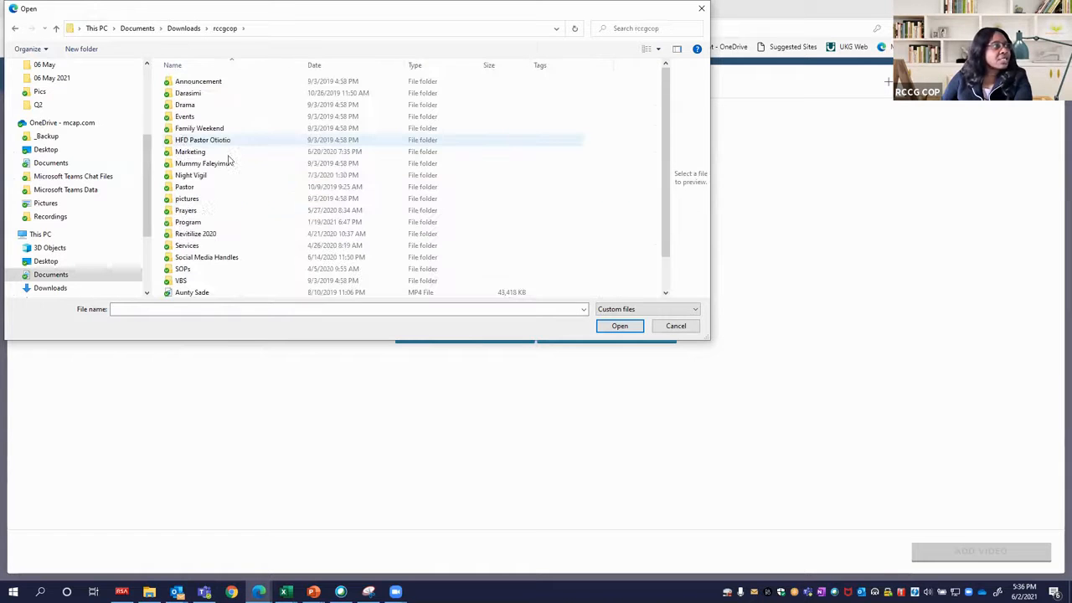
left_click(208, 259)
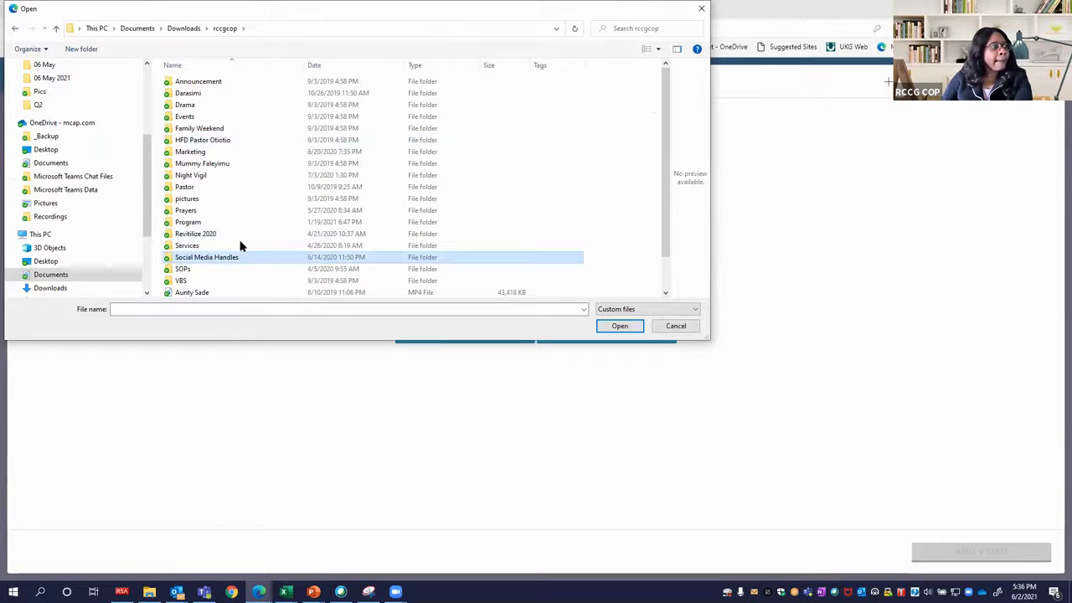
key("Return")
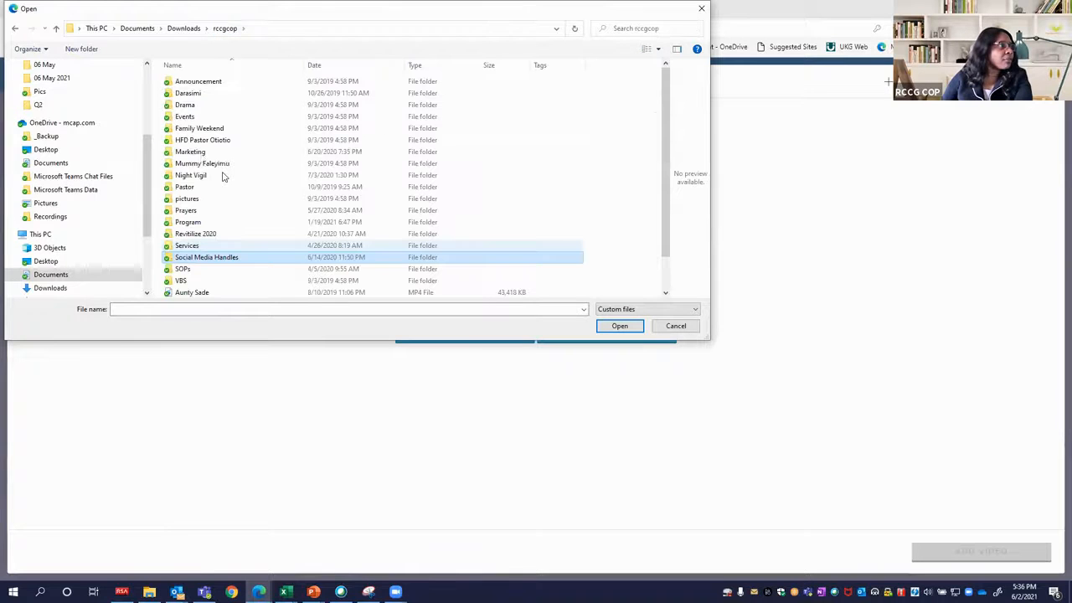
left_click(208, 154)
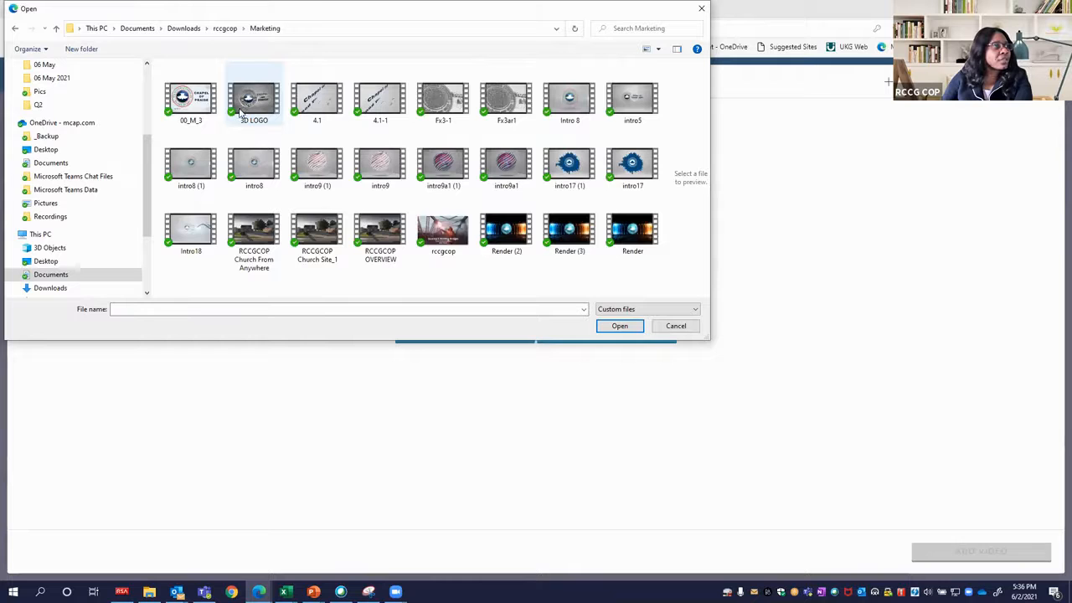
left_click(249, 107)
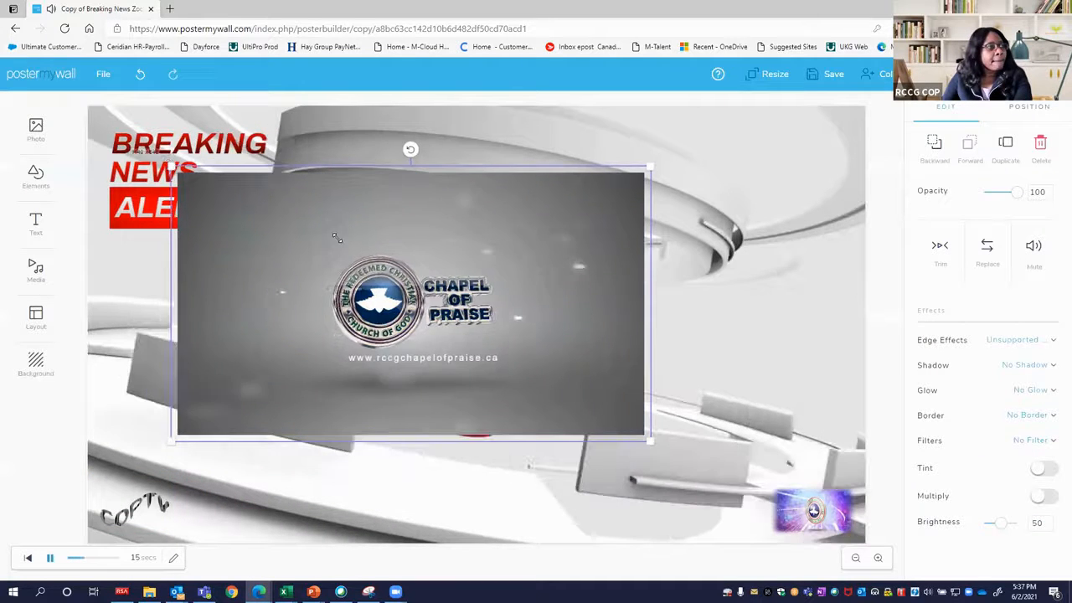
Shrink the 3D logo video, stop the playback and move the video into the design's upper-right corner.
left_click_drag(336, 238, 441, 319)
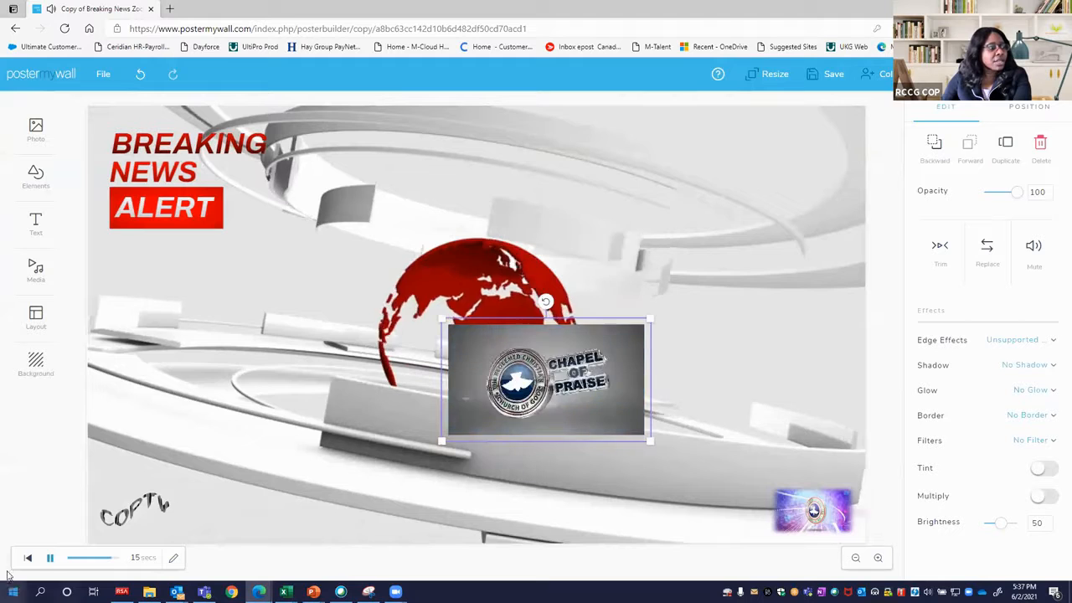
left_click(50, 565)
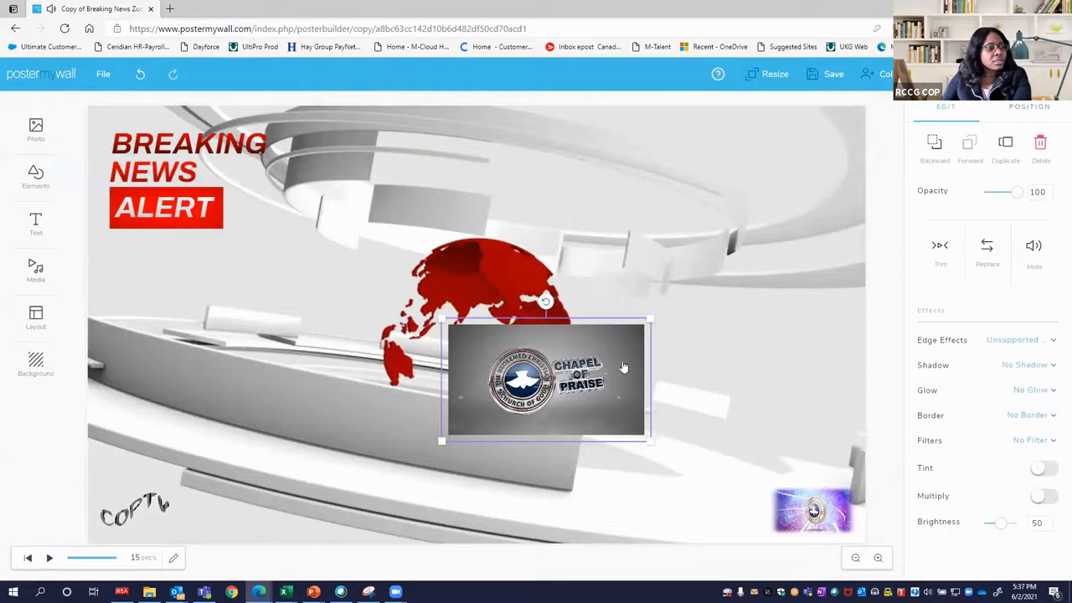
left_click_drag(643, 357, 707, 360)
left_click_drag(714, 320, 852, 96)
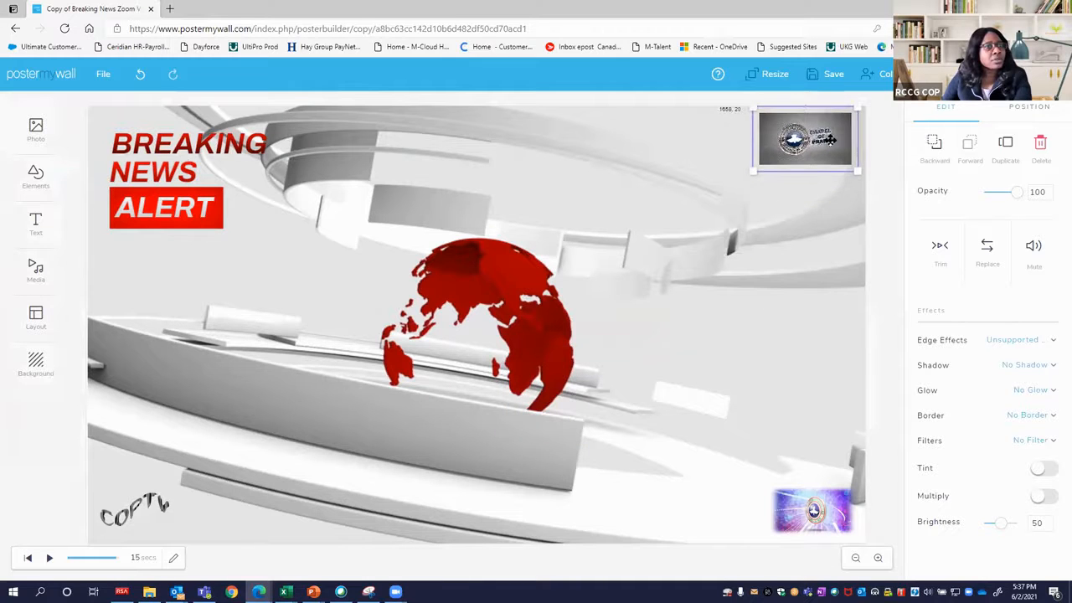
left_click_drag(822, 163, 802, 141)
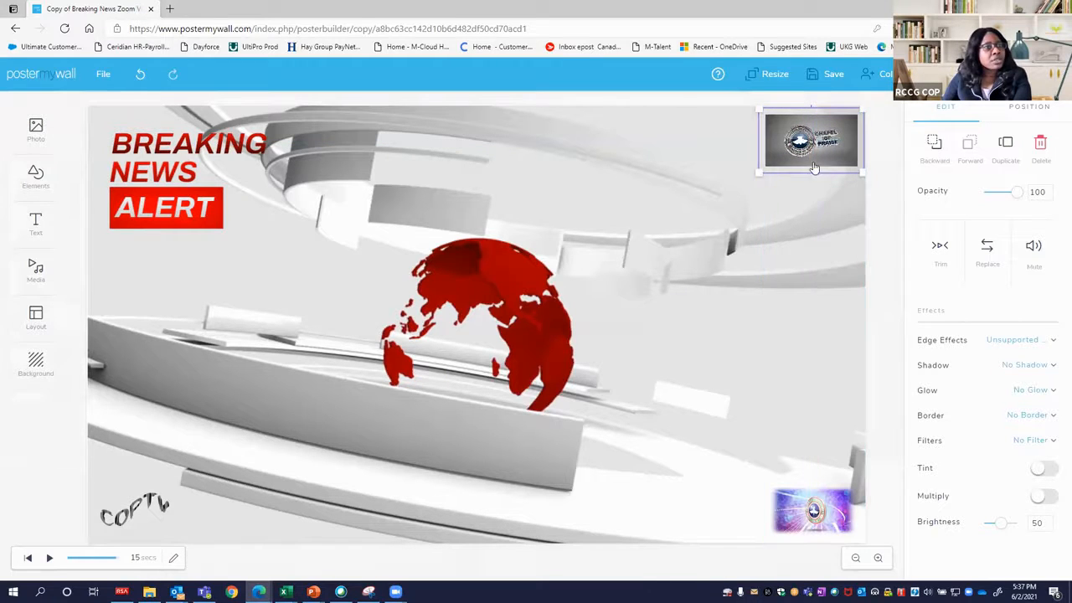
Apply the Rectangle edge effect to the 3D logo video, then preview the design's playback and pause it.
left_click(1008, 341)
left_click(976, 406)
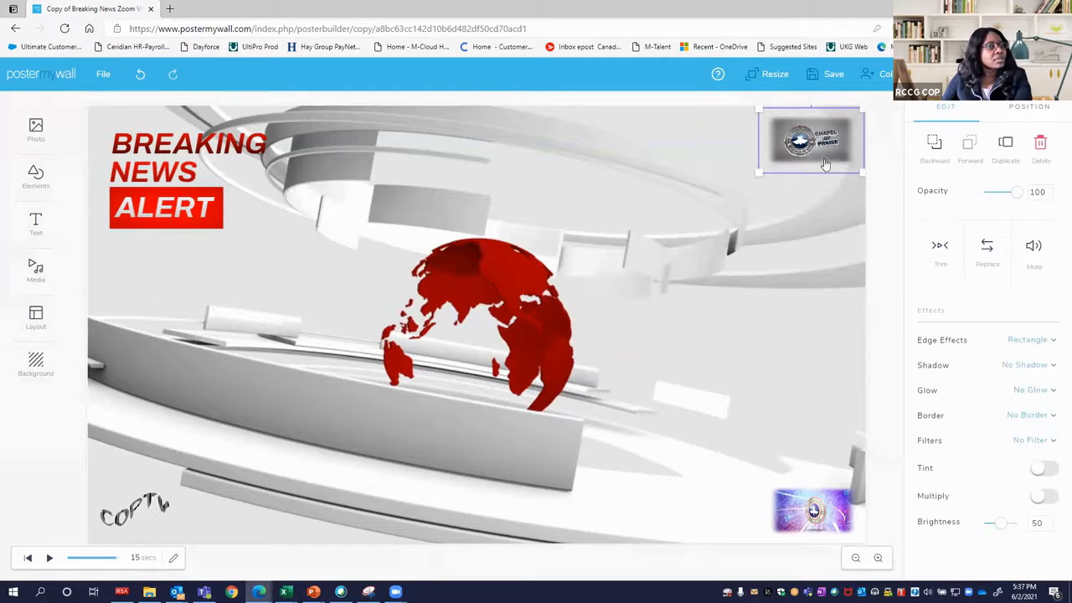
left_click(50, 558)
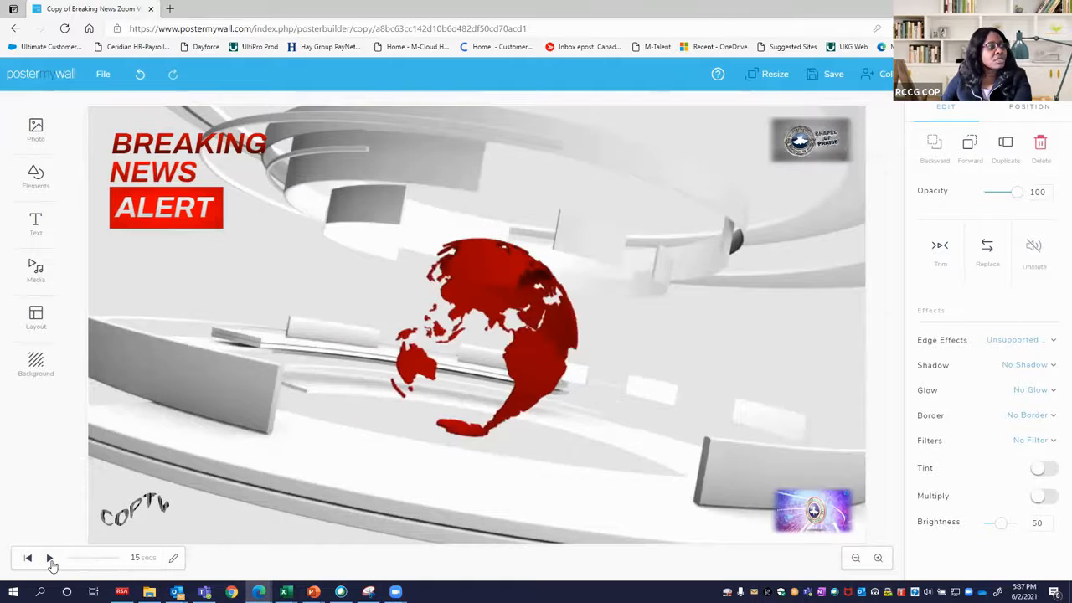
left_click(49, 559)
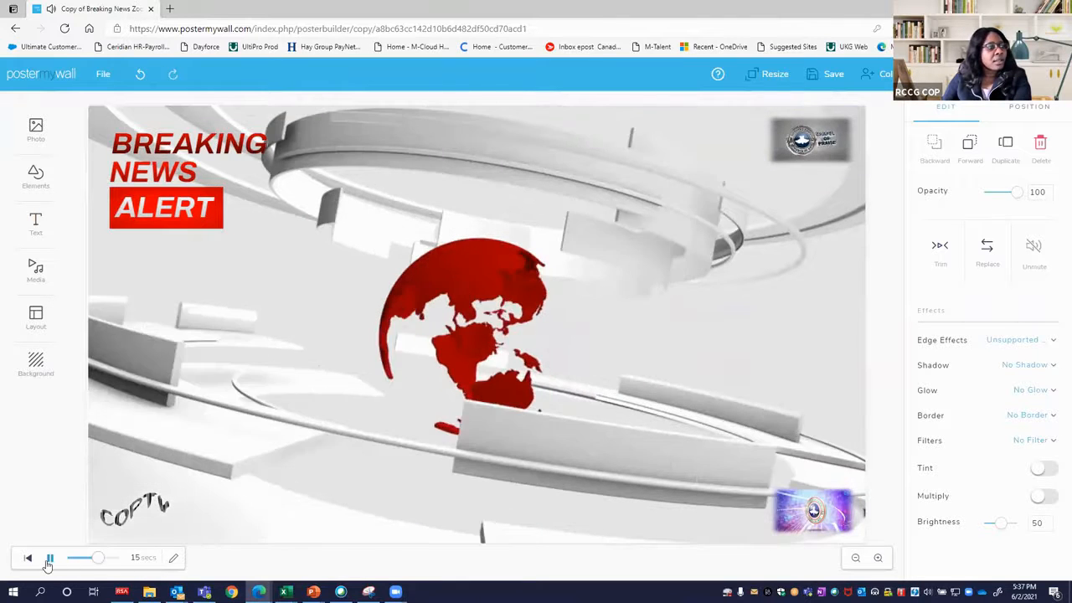
left_click(49, 558)
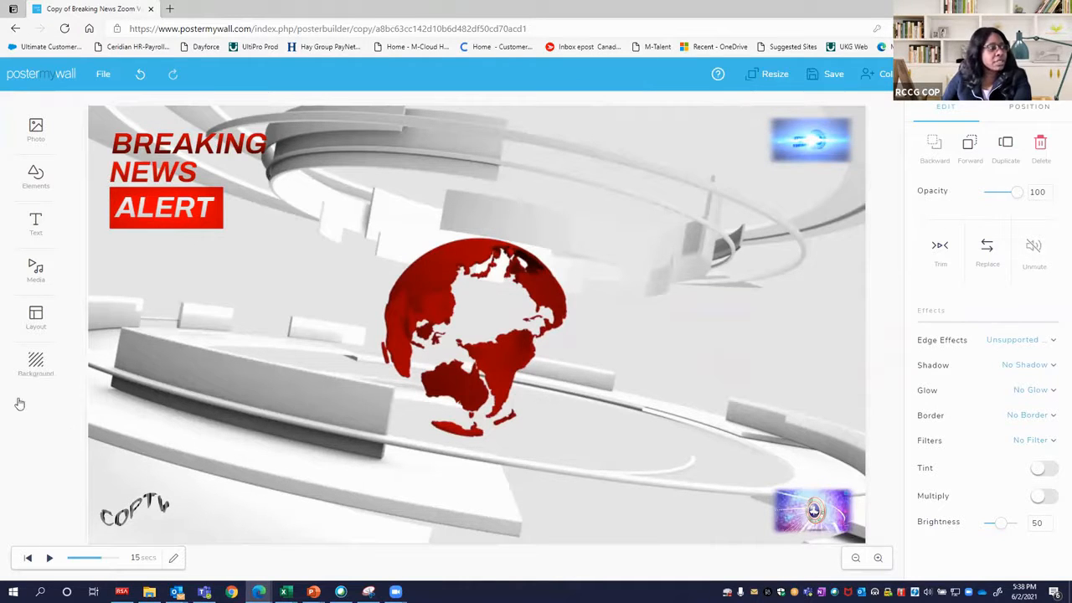
Review the layout and background options, and compare the background video's edit and position settings.
left_click(39, 325)
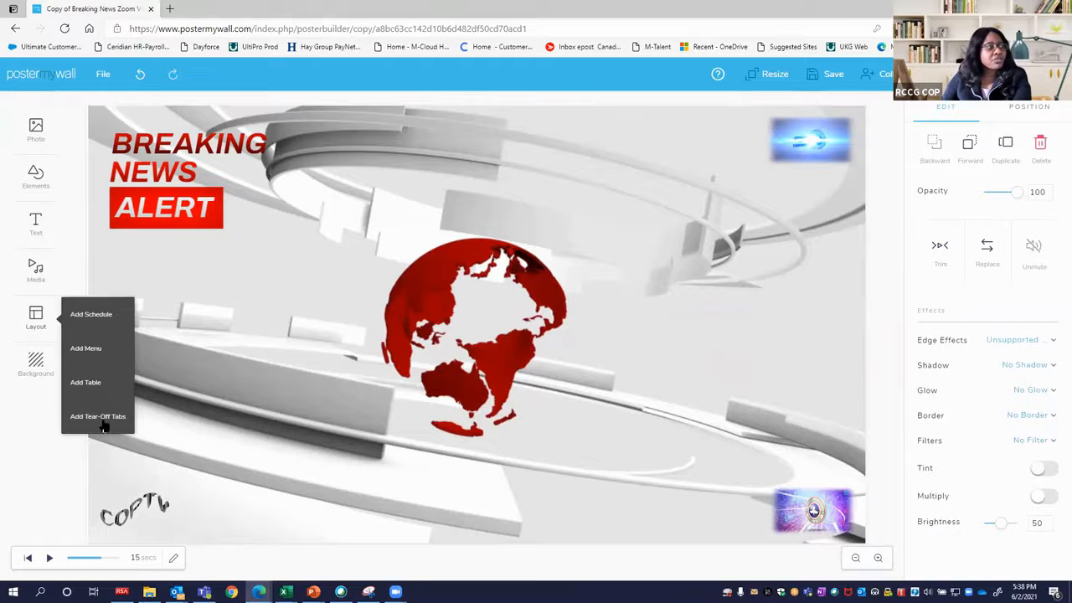
left_click(40, 375)
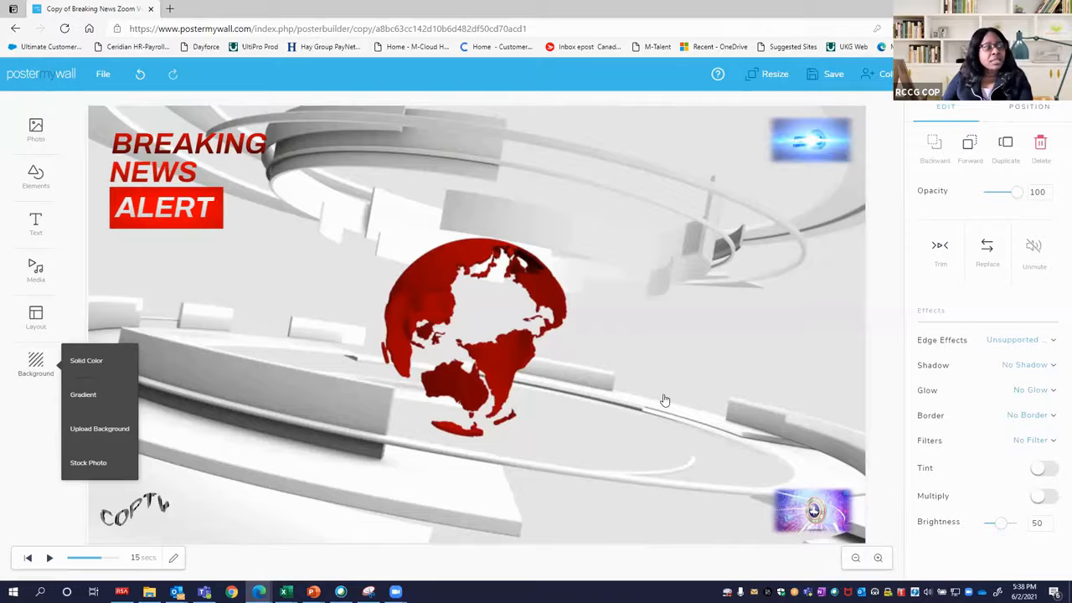
left_click(339, 358)
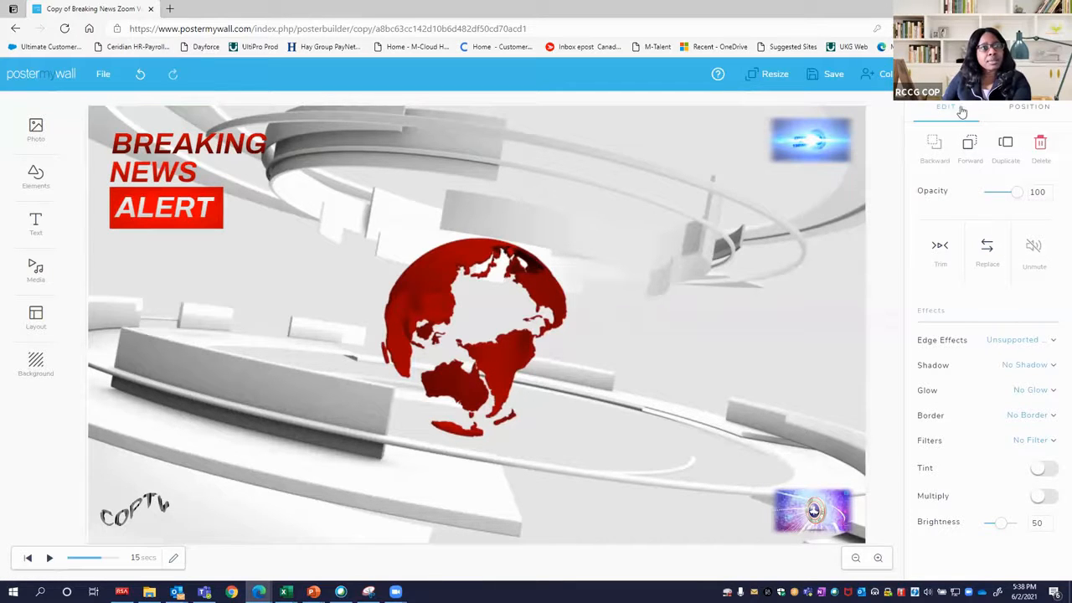
left_click(1028, 117)
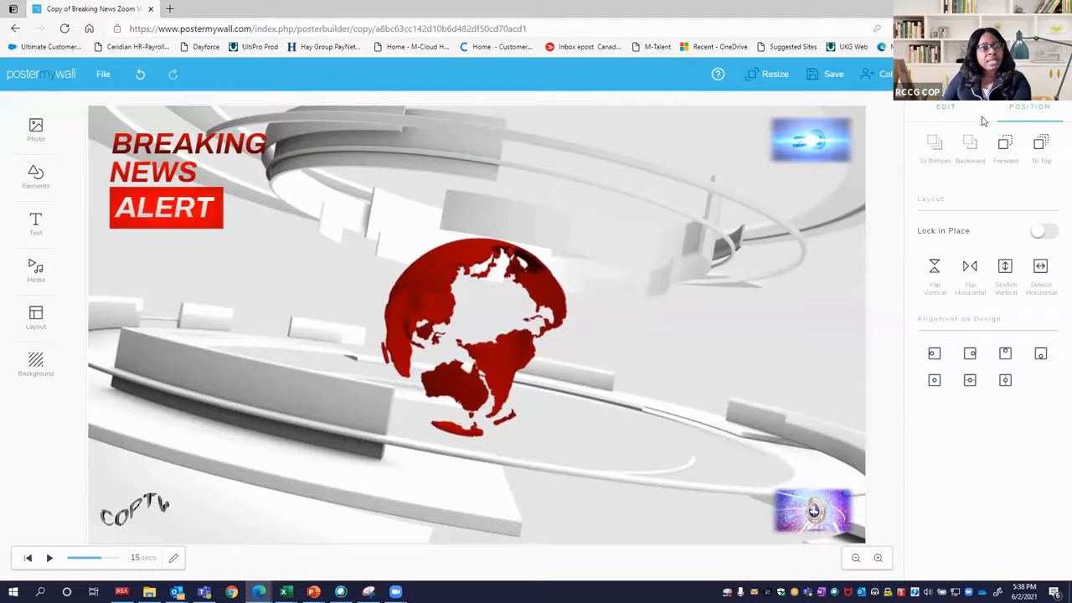
left_click(941, 112)
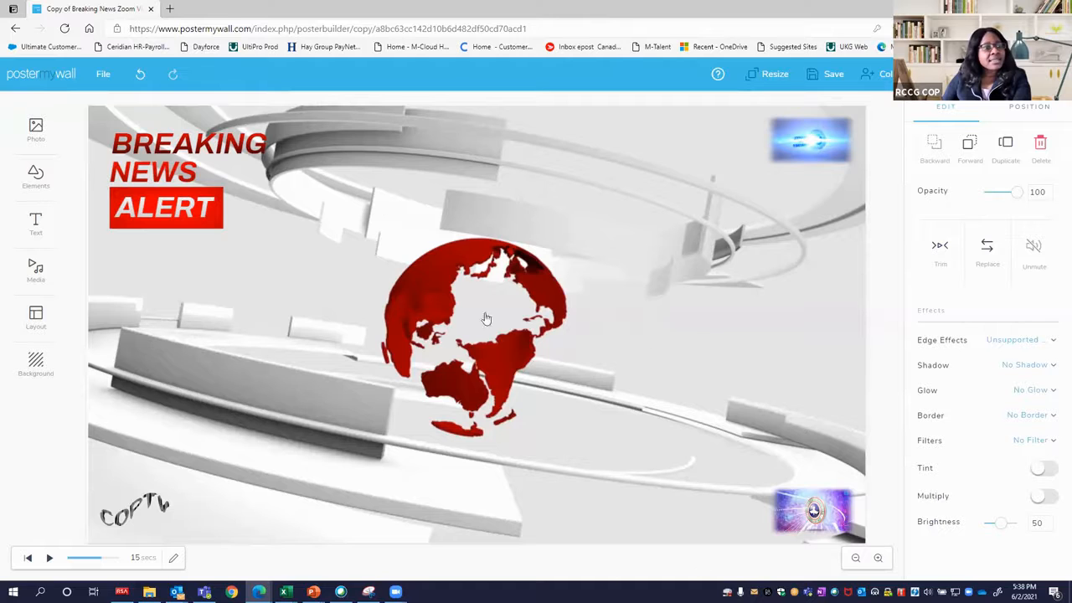
left_click(1028, 109)
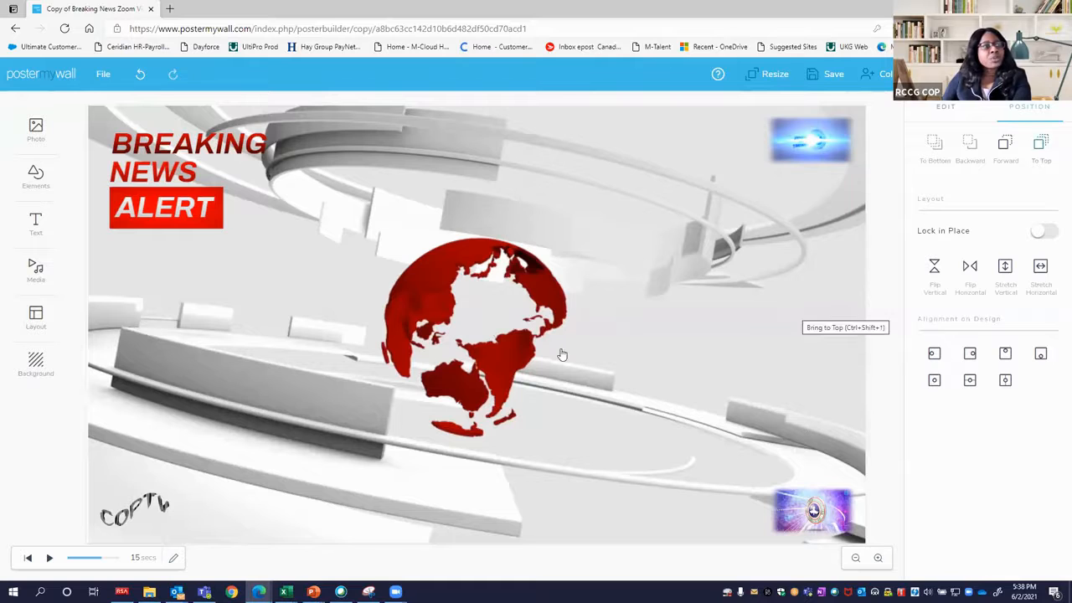
Examine the NEWS text's style and position settings and the actions available for the ALERT text.
left_click(154, 166)
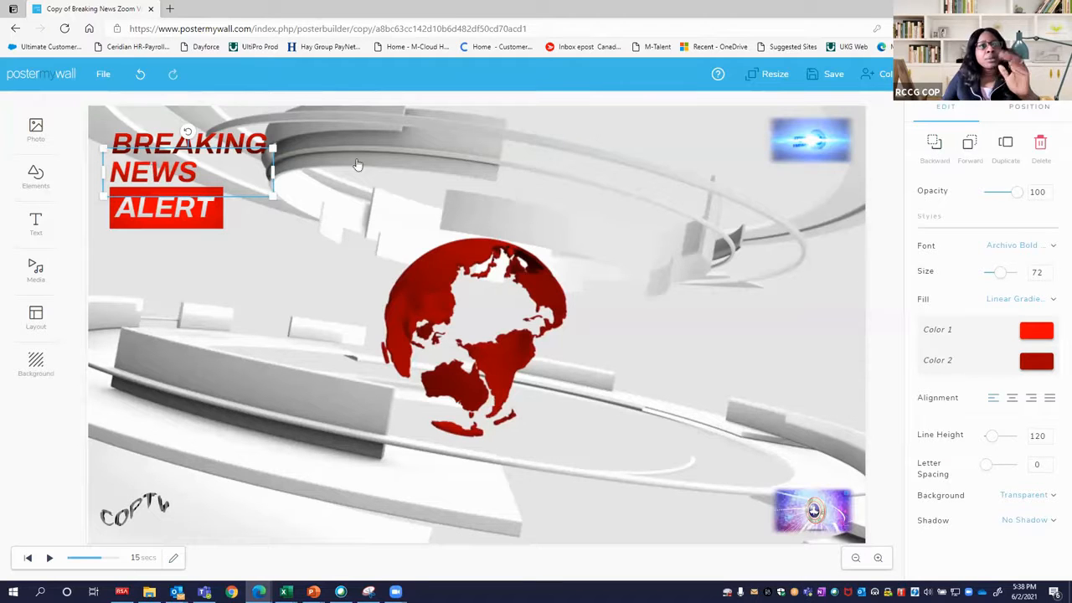
left_click(1028, 106)
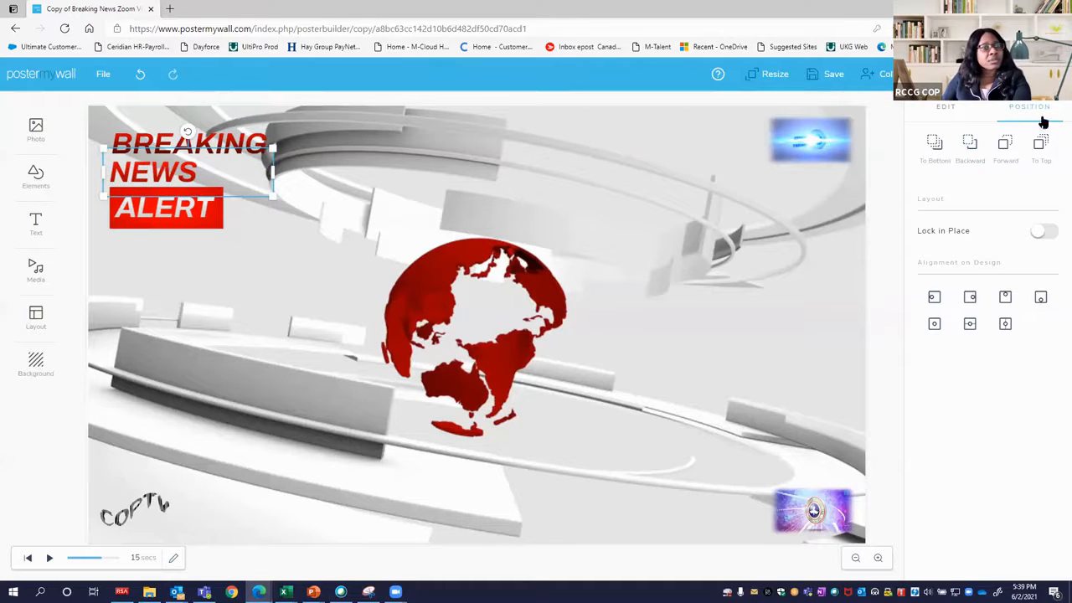
right_click(154, 221)
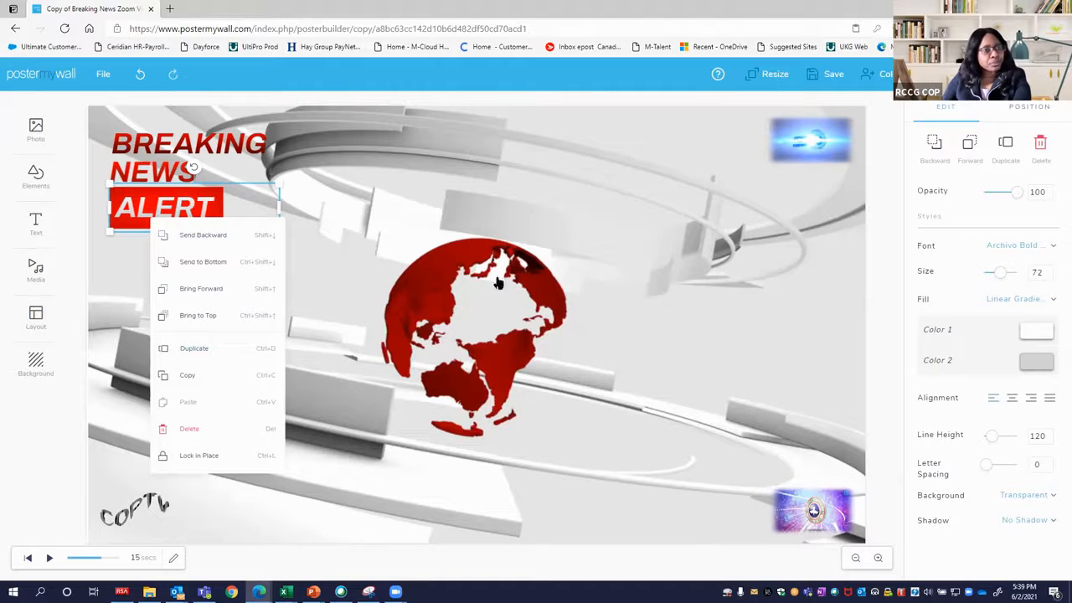
left_click(379, 269)
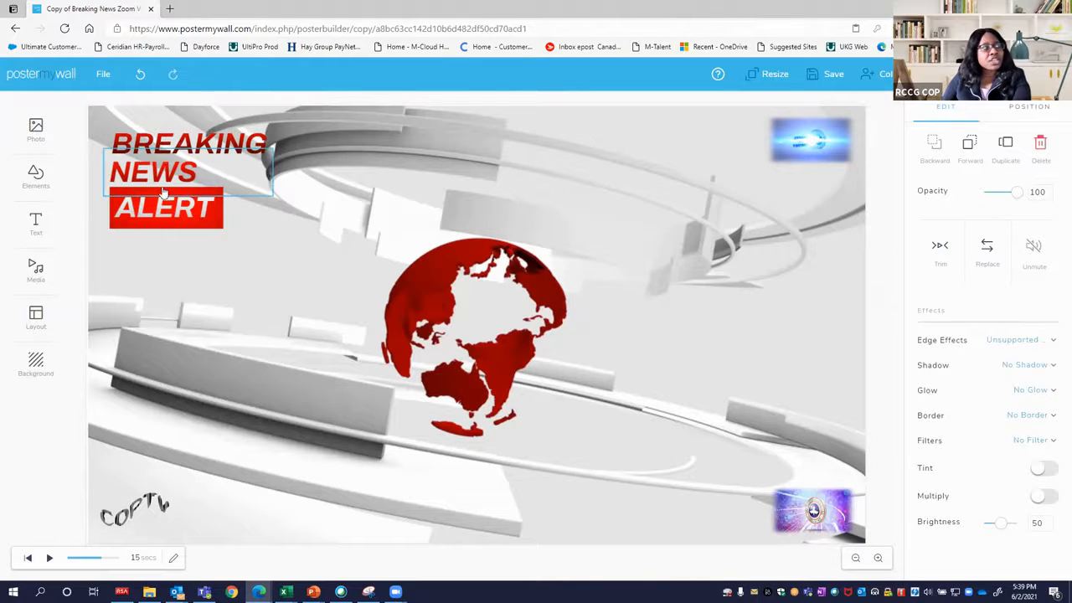
left_click(208, 206)
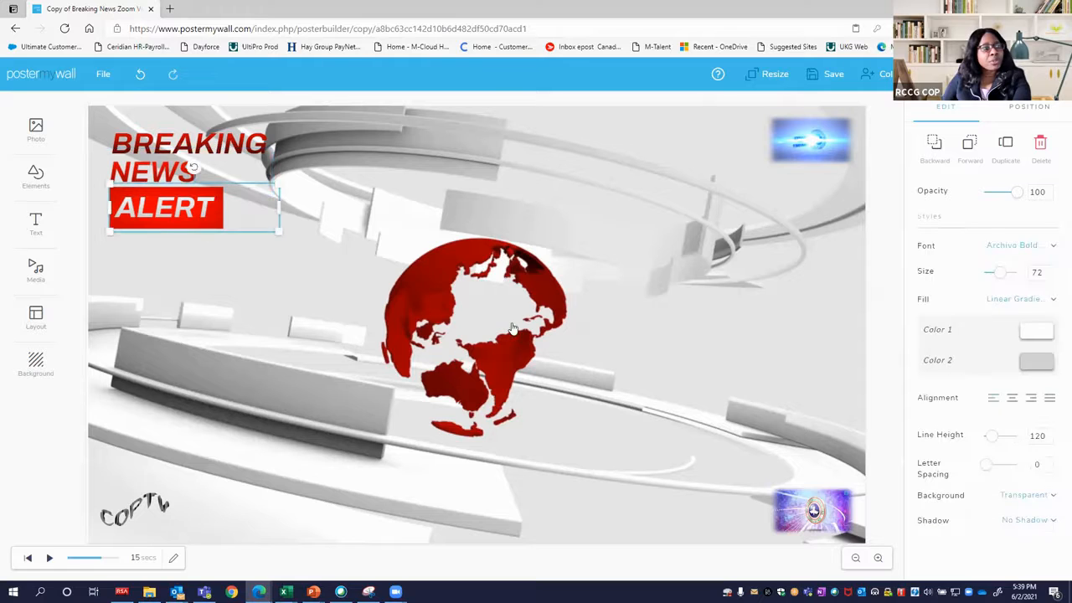
Set the background video's brightness to 60, then save the design and dismiss the saved-design dialog.
left_click(457, 312)
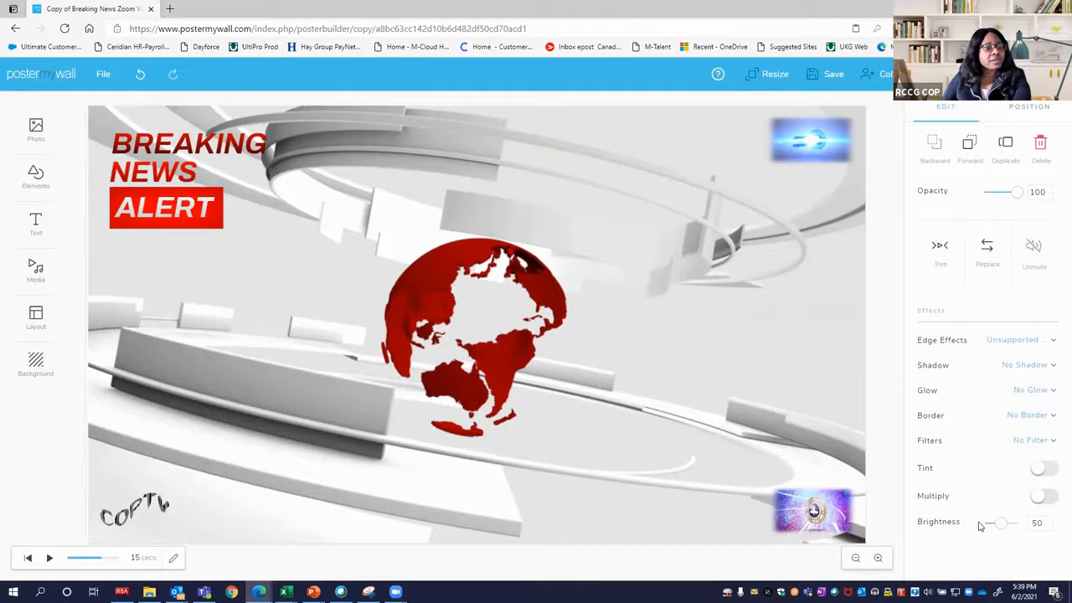
left_click_drag(1000, 524, 970, 529)
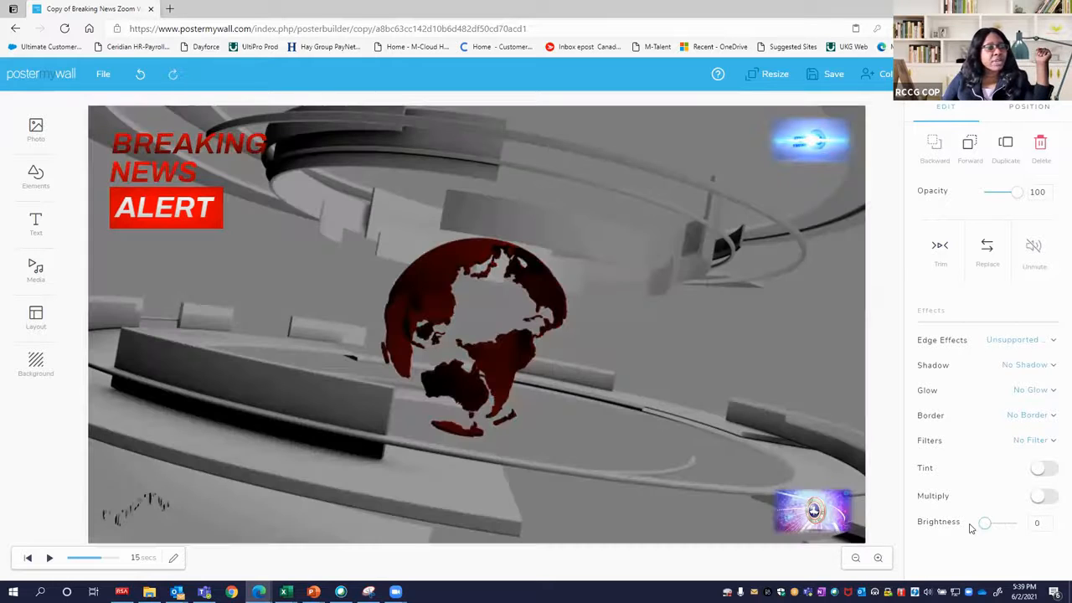
left_click_drag(988, 526, 1005, 525)
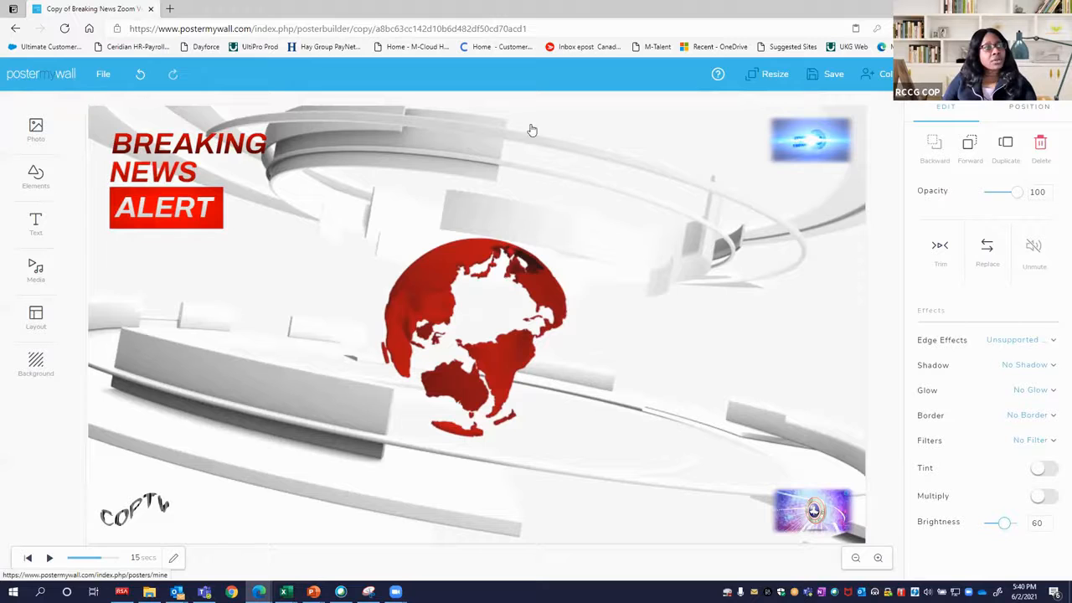
left_click(814, 88)
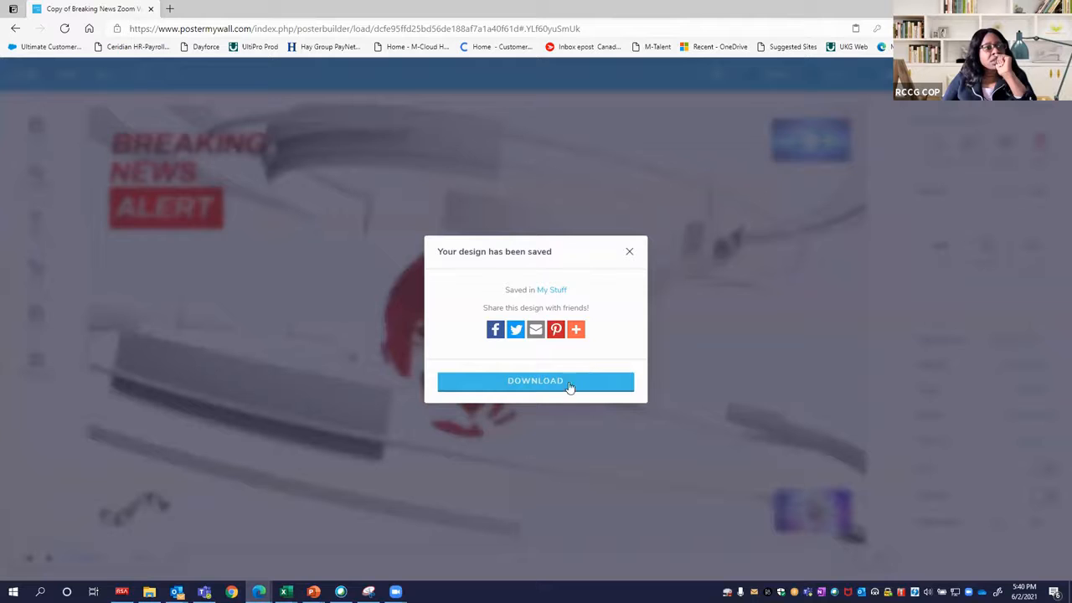
left_click(628, 252)
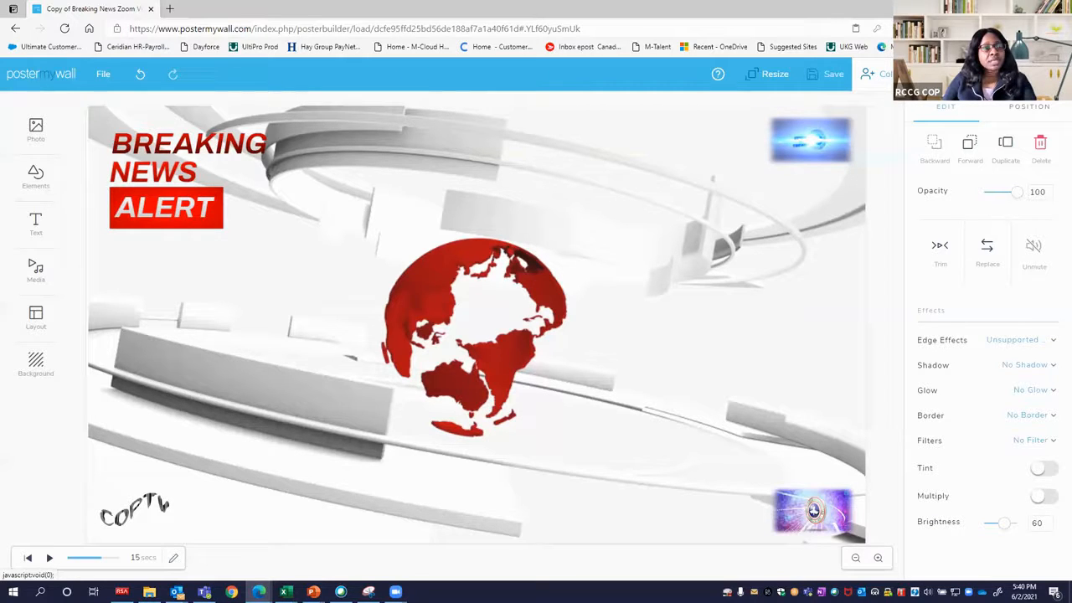
Review the collaboration options for inviting people by email or shareable link, then leave the invitation dialog.
left_click(886, 75)
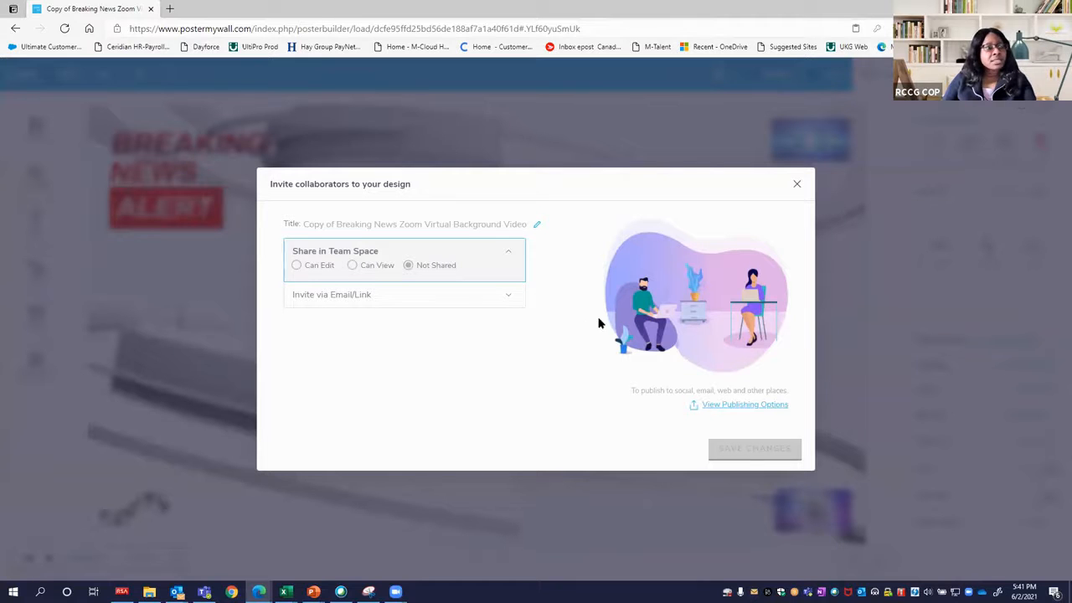
left_click(513, 303)
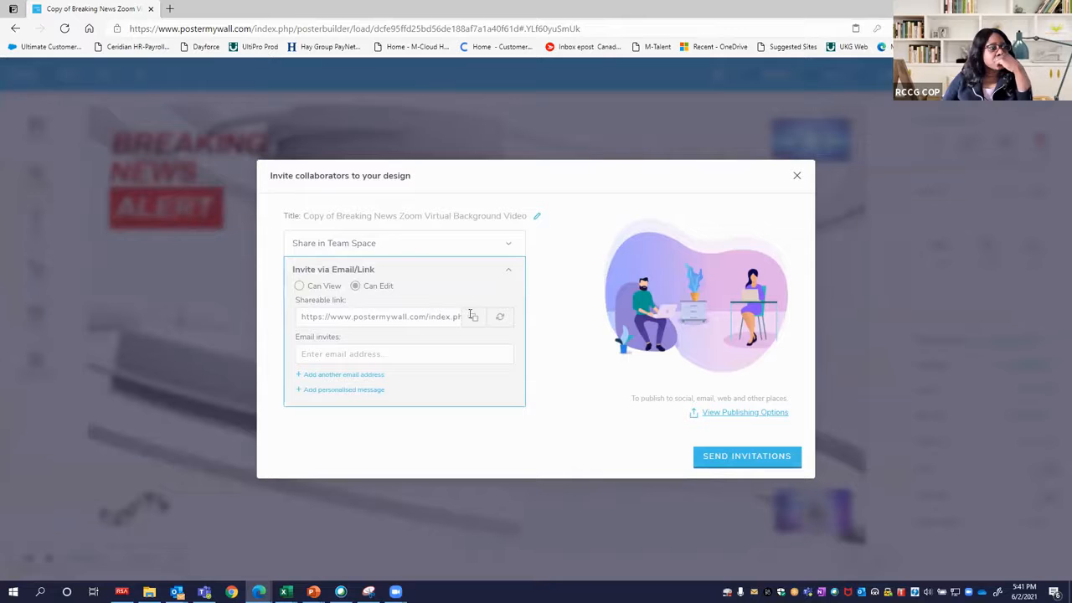
left_click(474, 319)
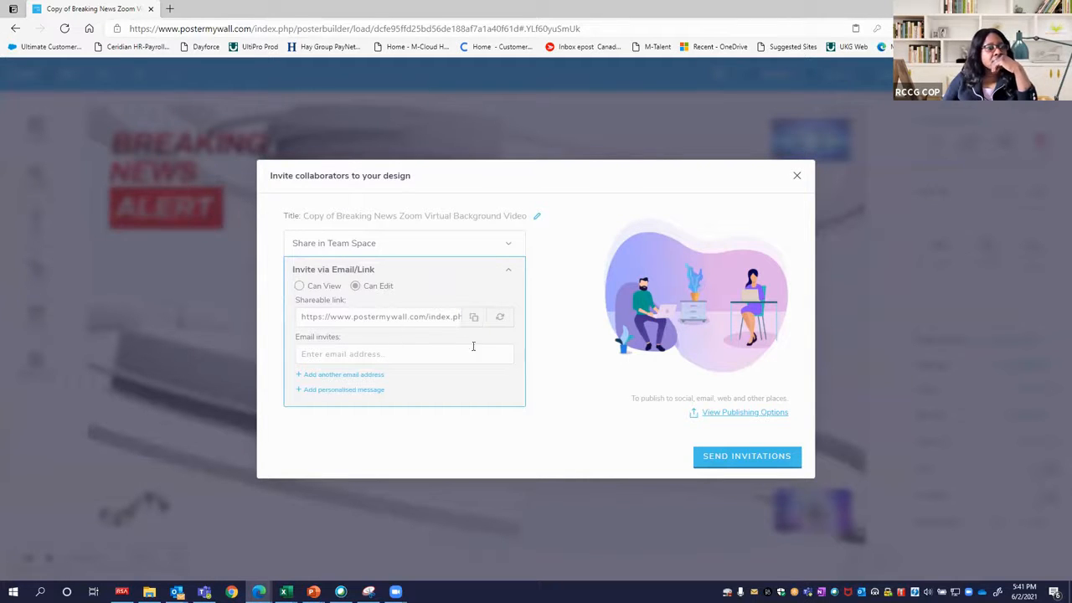
left_click(725, 460)
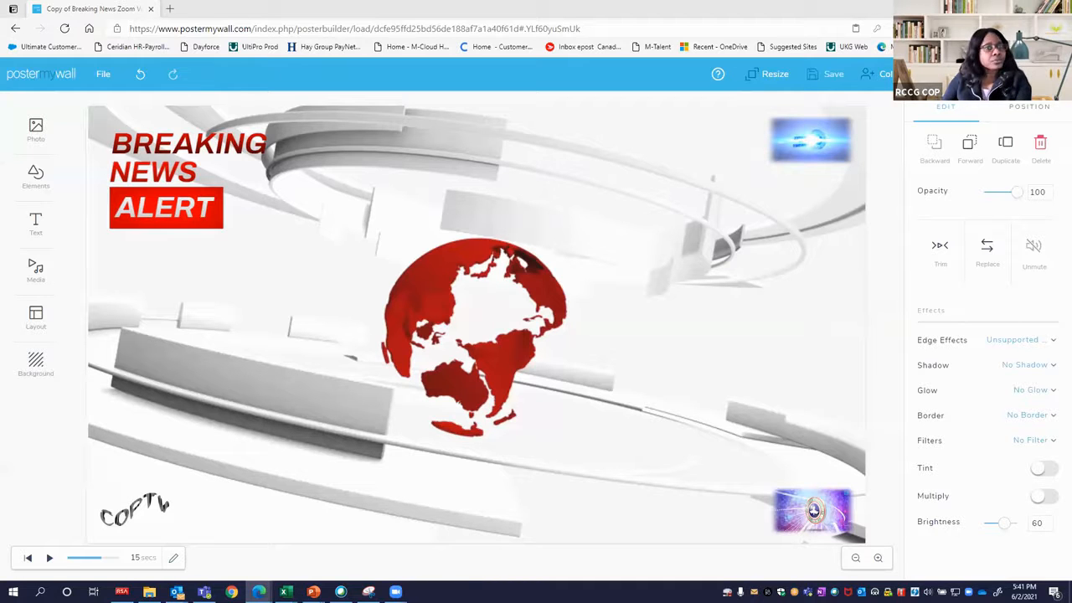
Compare the HD Video and Basic Video download options, then return to the design without downloading.
left_click(992, 74)
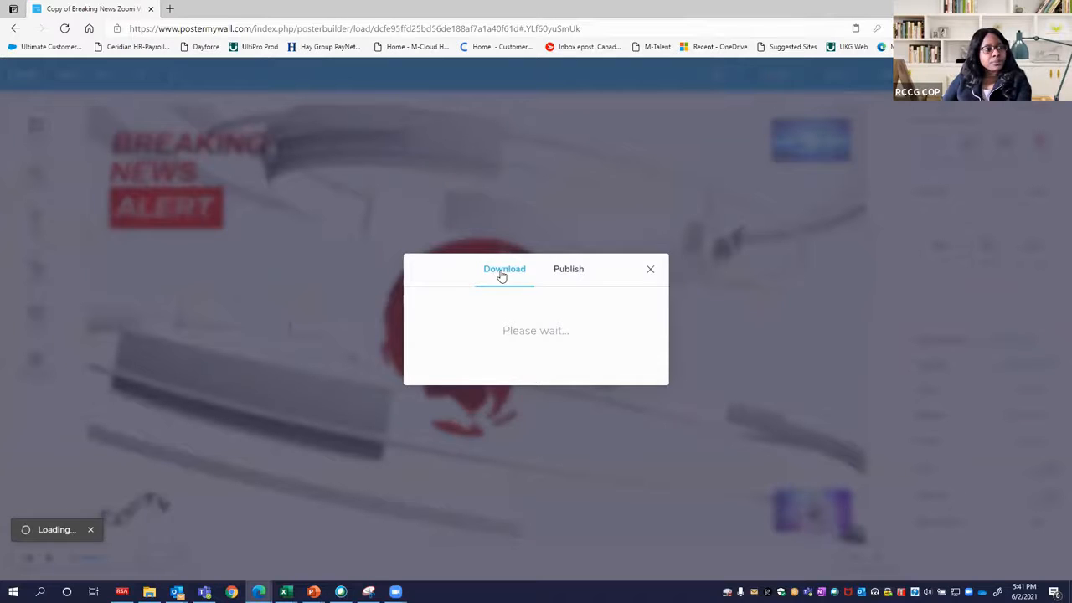
left_click(481, 361)
left_click(487, 359)
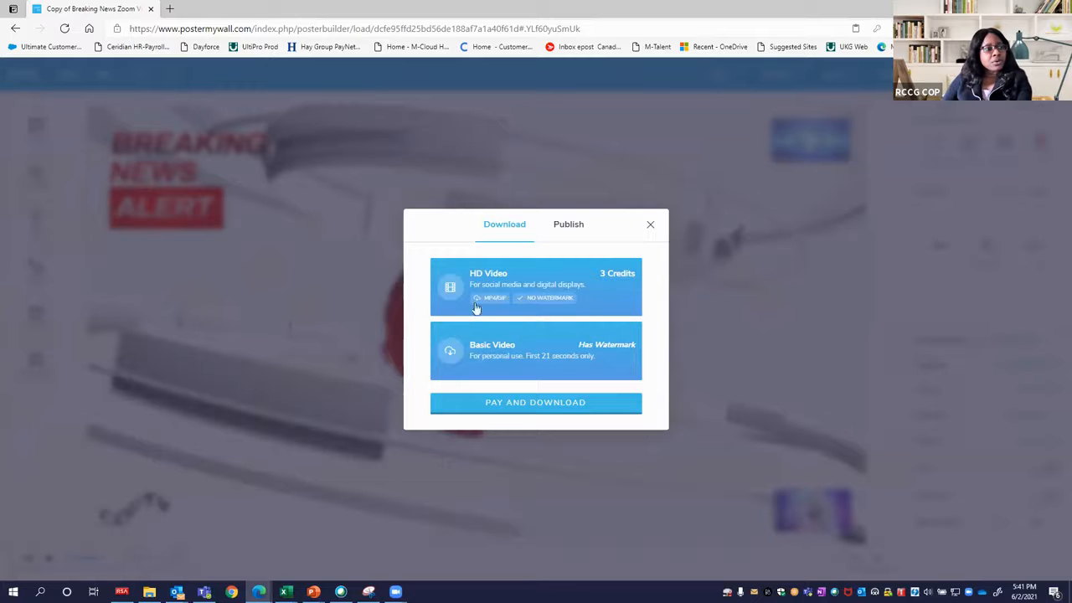
left_click(494, 276)
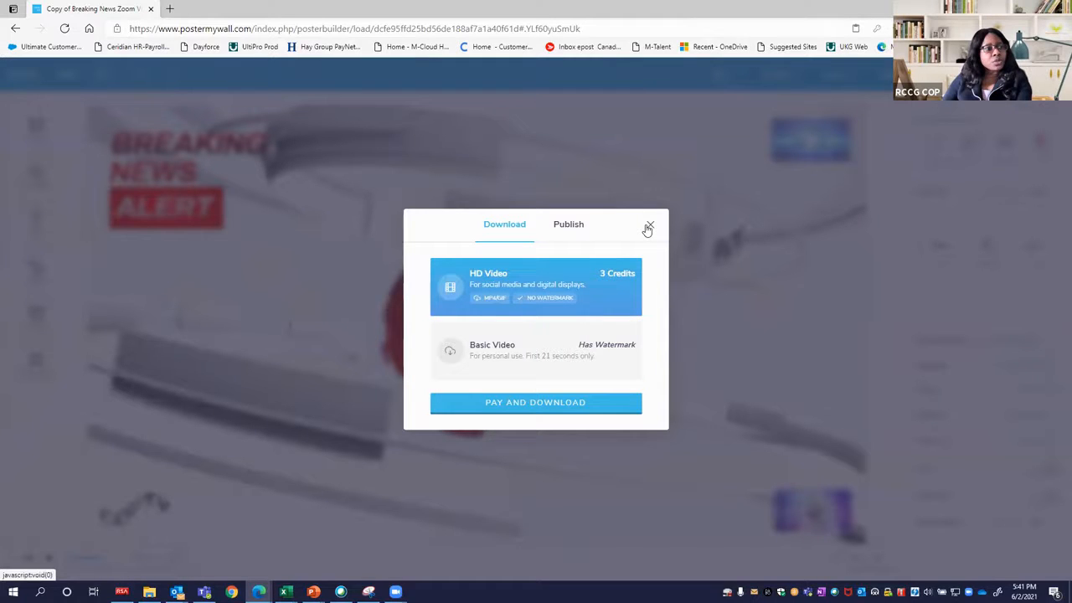
left_click(681, 310)
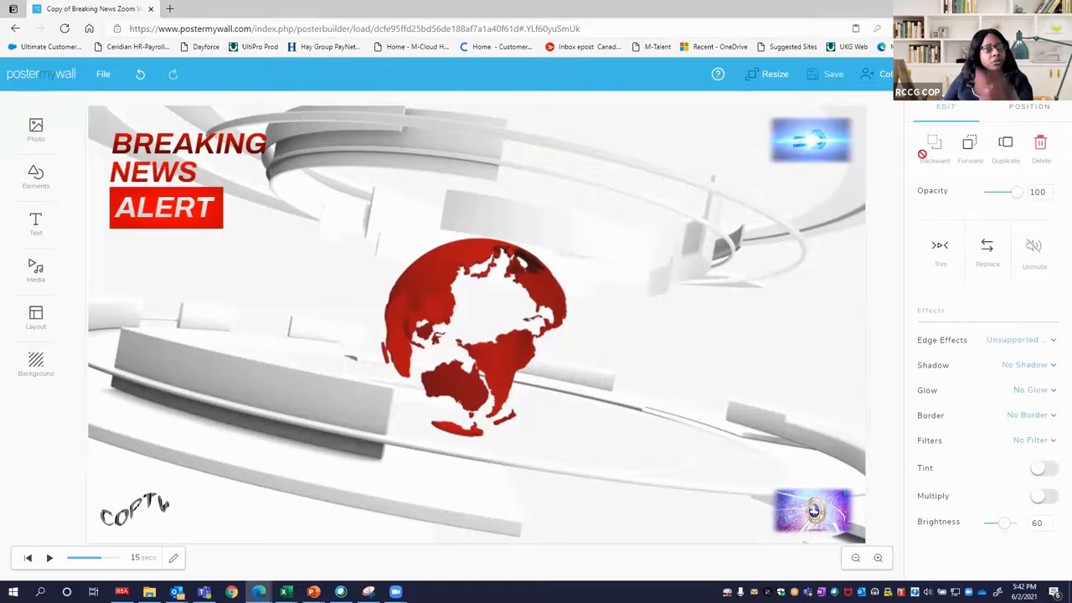
left_click(139, 75)
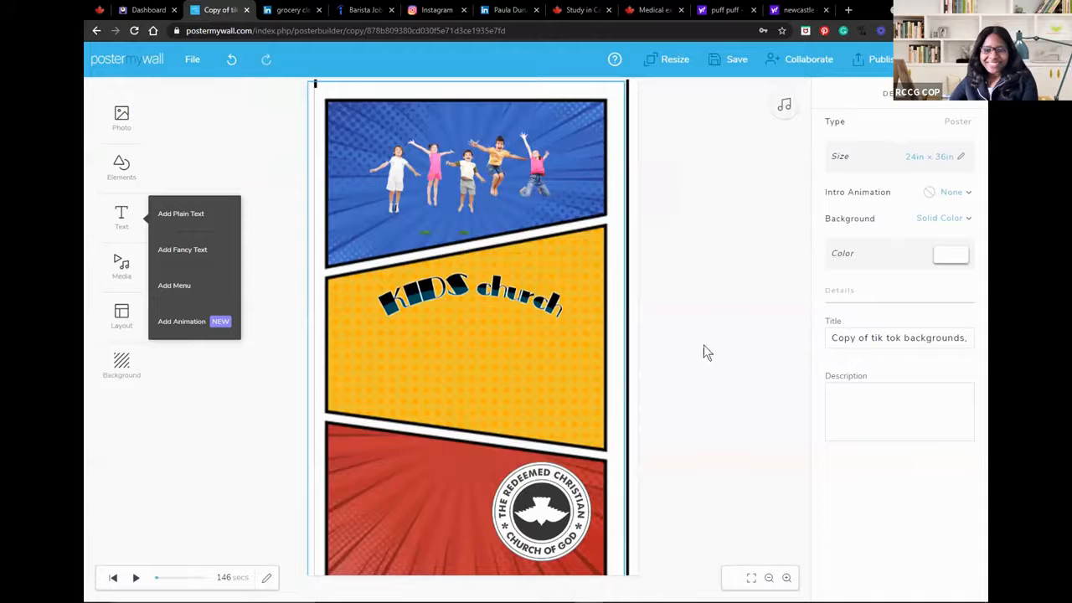
Switch the church logo's filter on the KIDS church poster to No Filter, then back to Black & White.
left_click(587, 522)
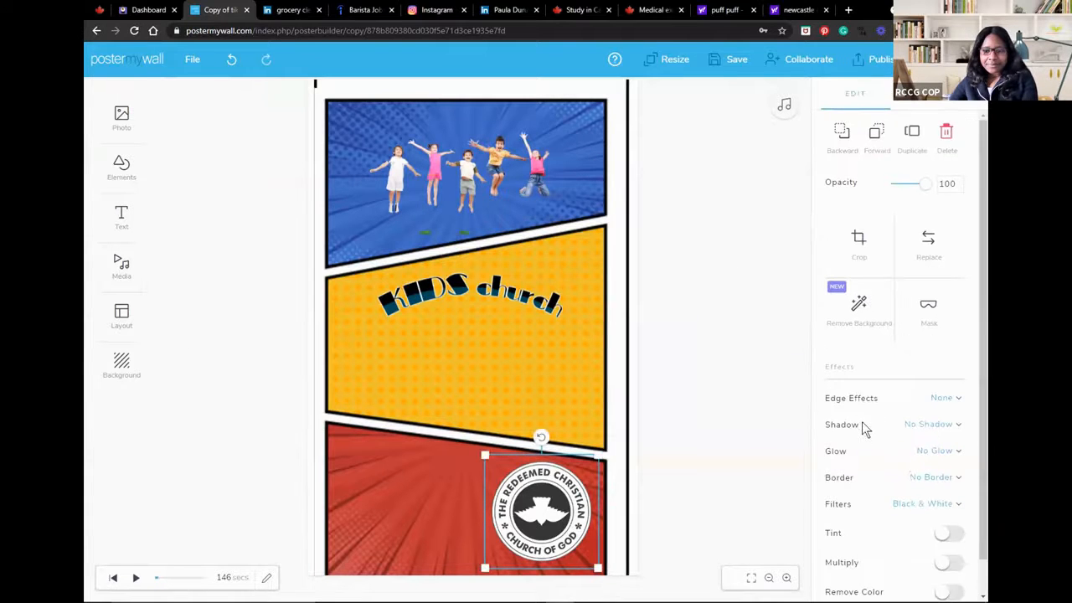
scroll(878, 540, "down", 1)
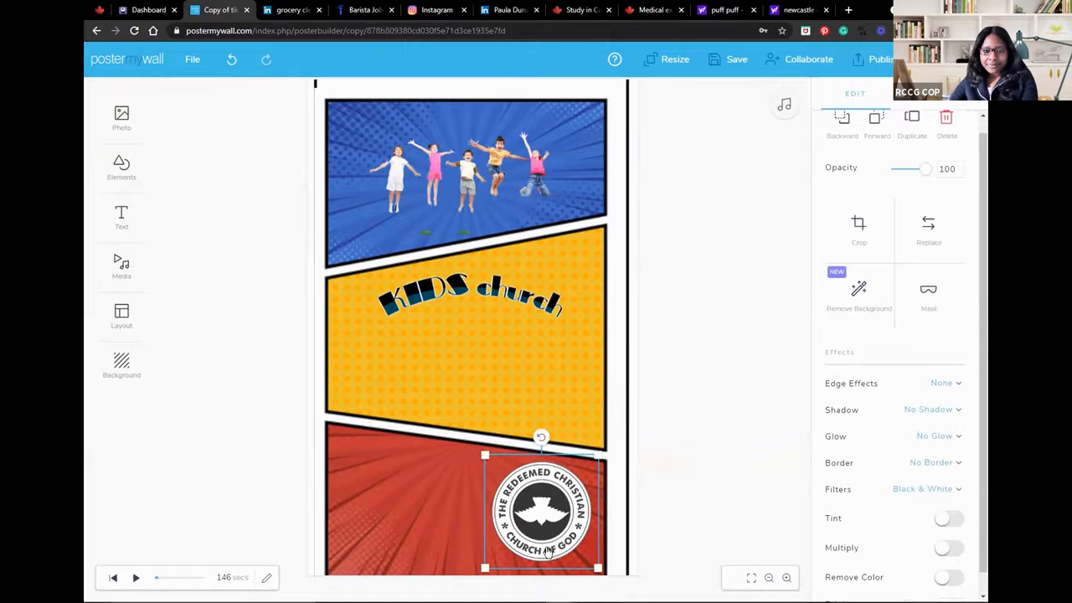
left_click(909, 490)
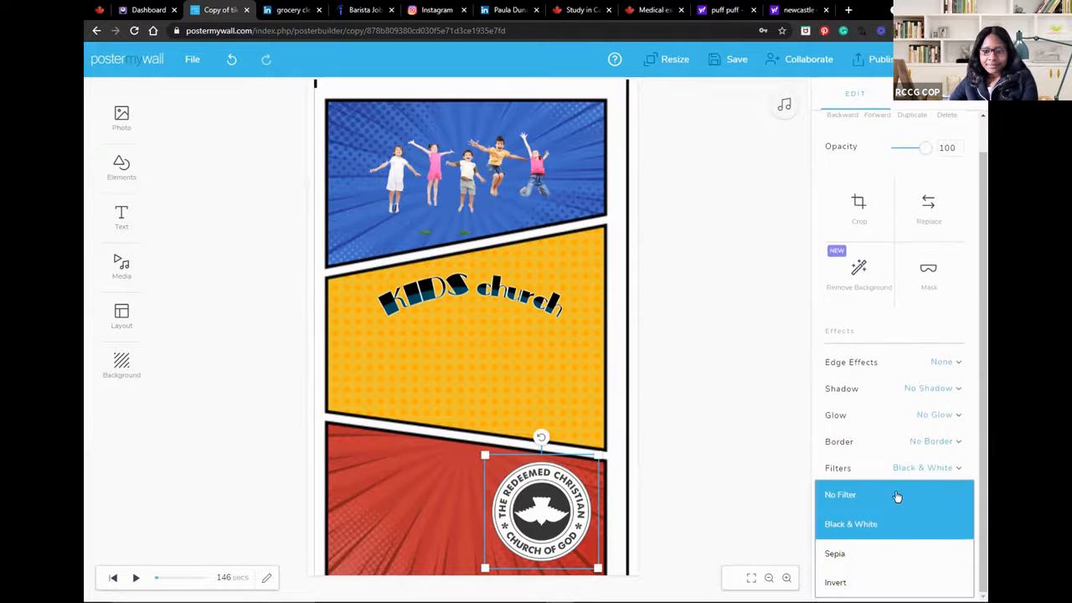
left_click(892, 496)
left_click(918, 470)
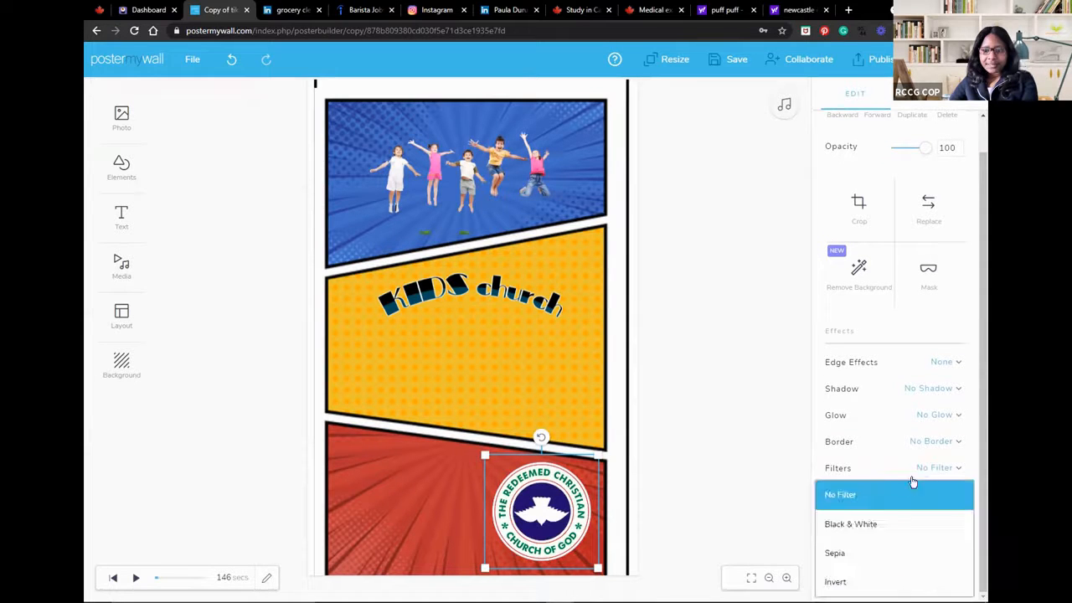
left_click(887, 522)
Examine the jumping children picture's background removal option and the style settings of the KIDS church text.
left_click(463, 165)
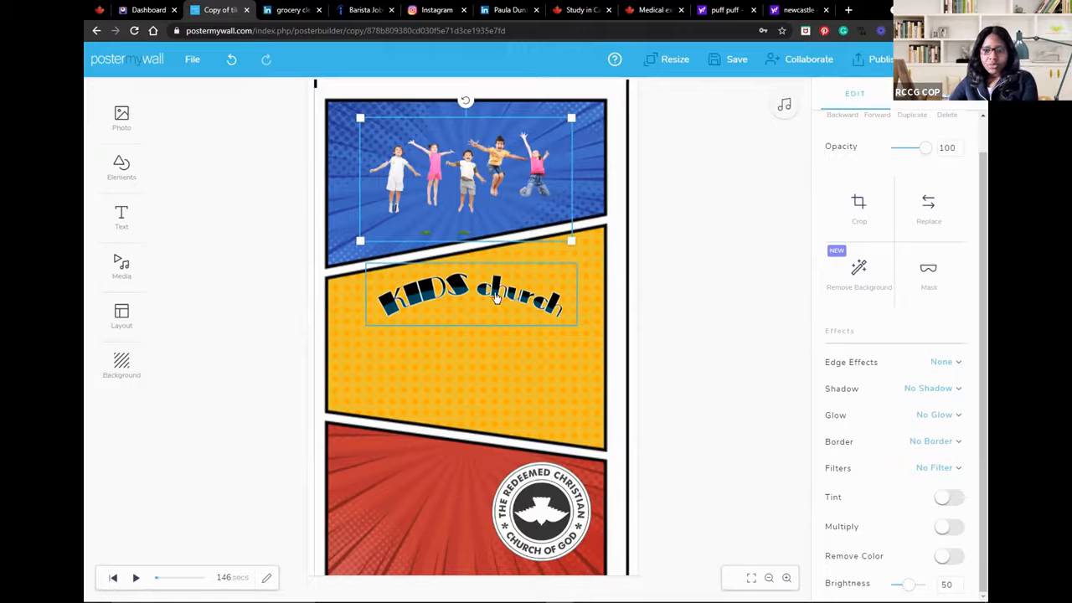
left_click(861, 276)
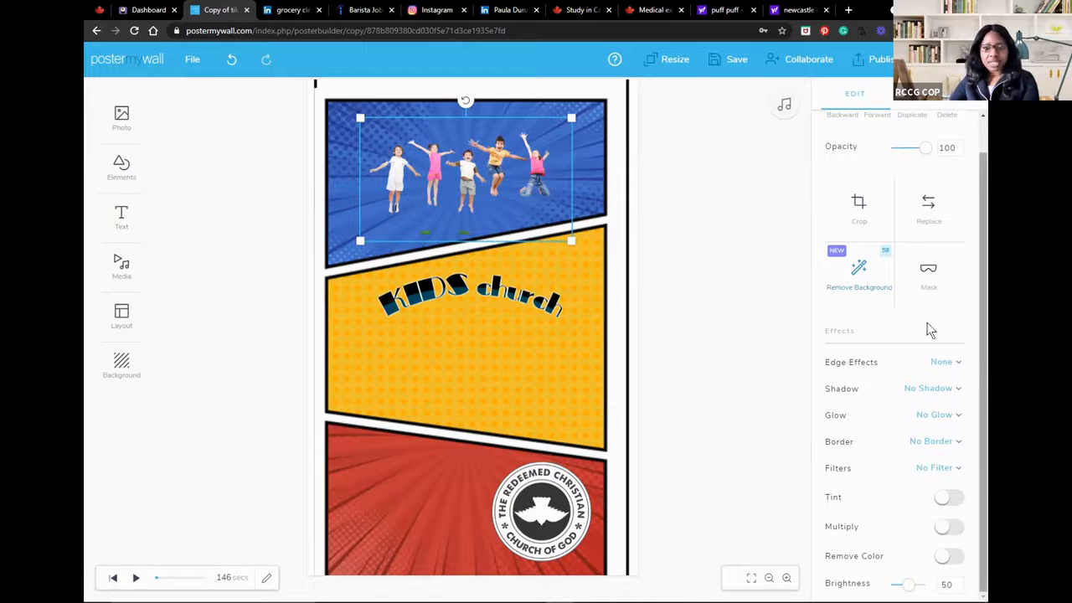
left_click(548, 314)
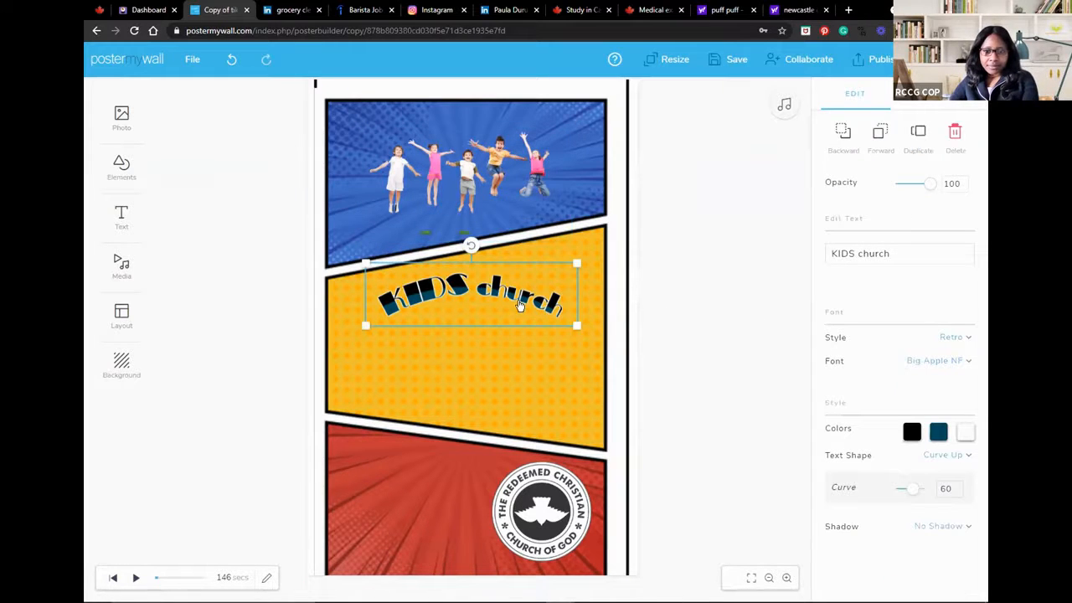
Show the poster's audio clips, then preview the design's playback with its music and pause it.
left_click(783, 108)
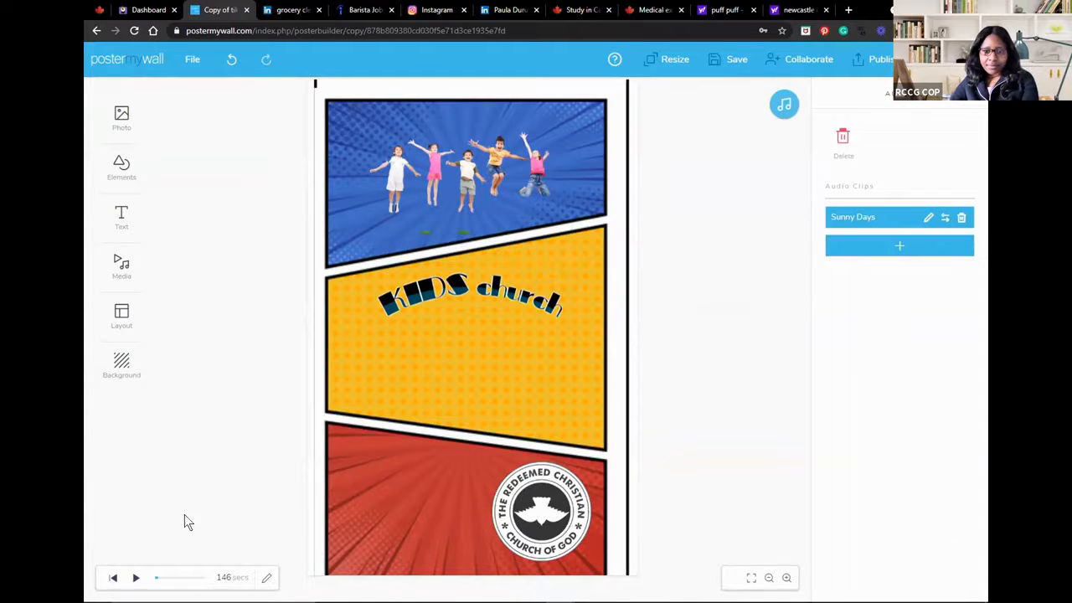
left_click(134, 578)
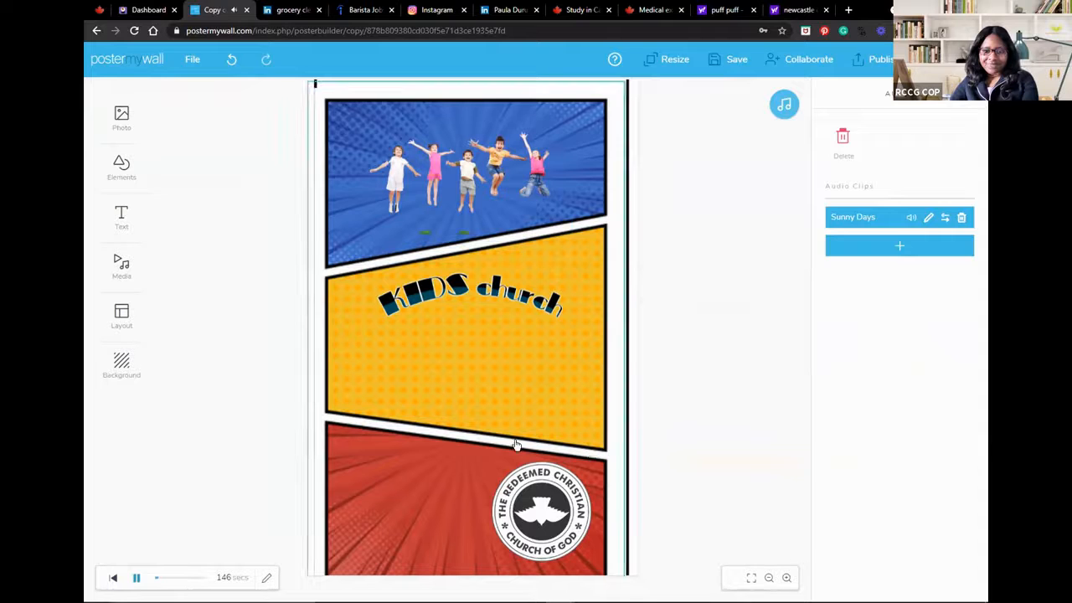
left_click(136, 577)
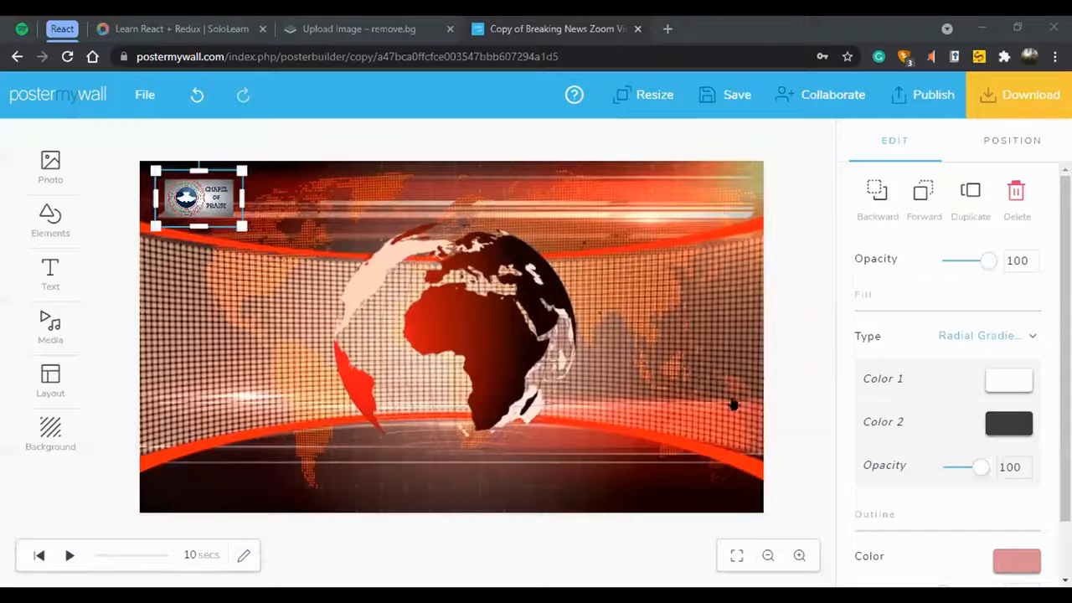
Add the Chapel of Praise logo from My Photos to the red globe design, then delete the added logo.
left_click(411, 286)
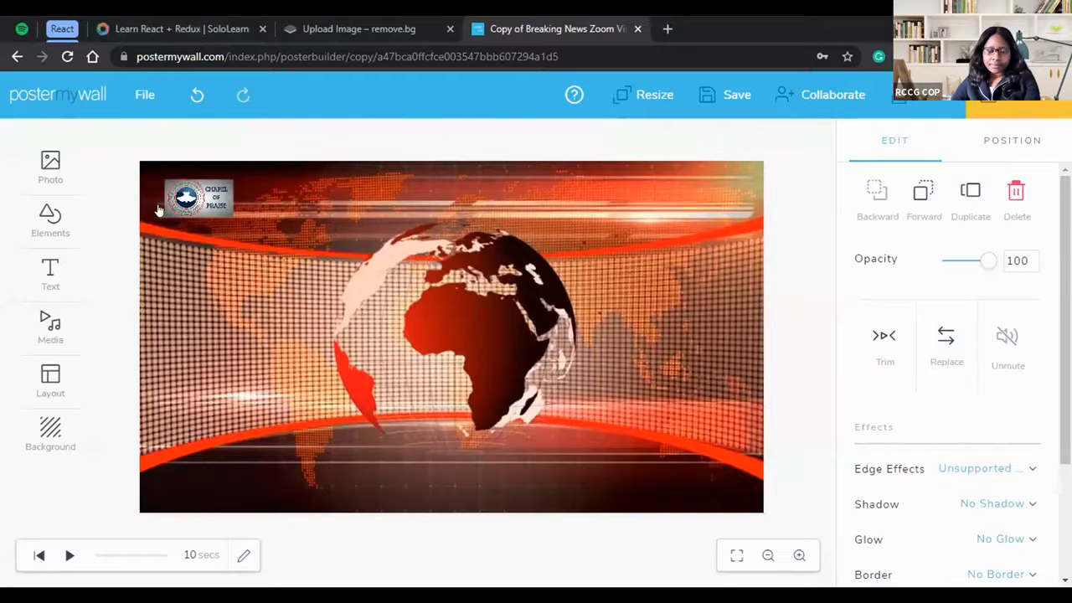
left_click(65, 180)
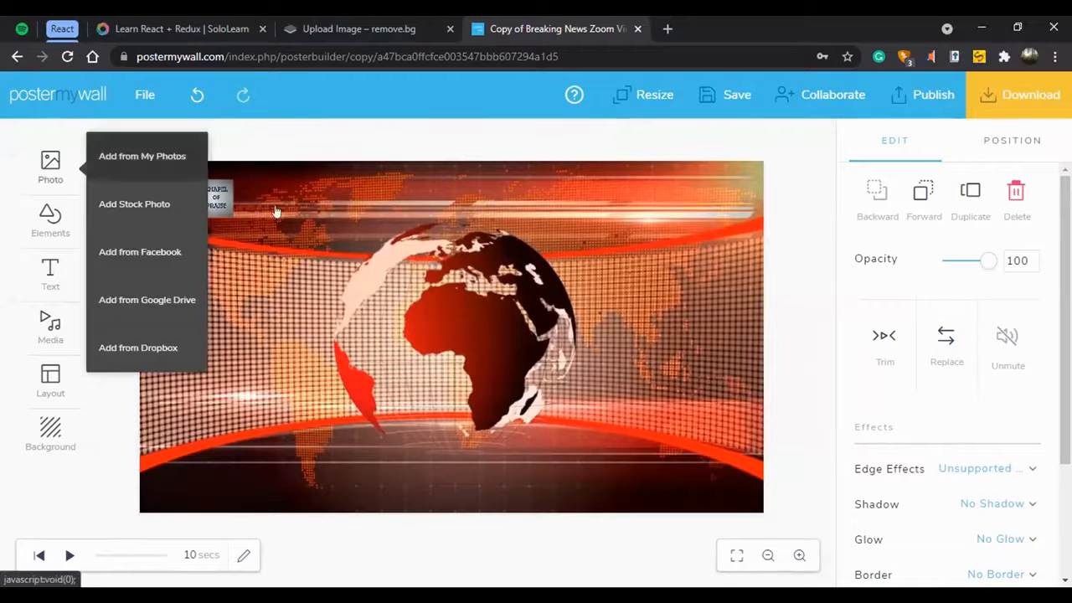
left_click(155, 158)
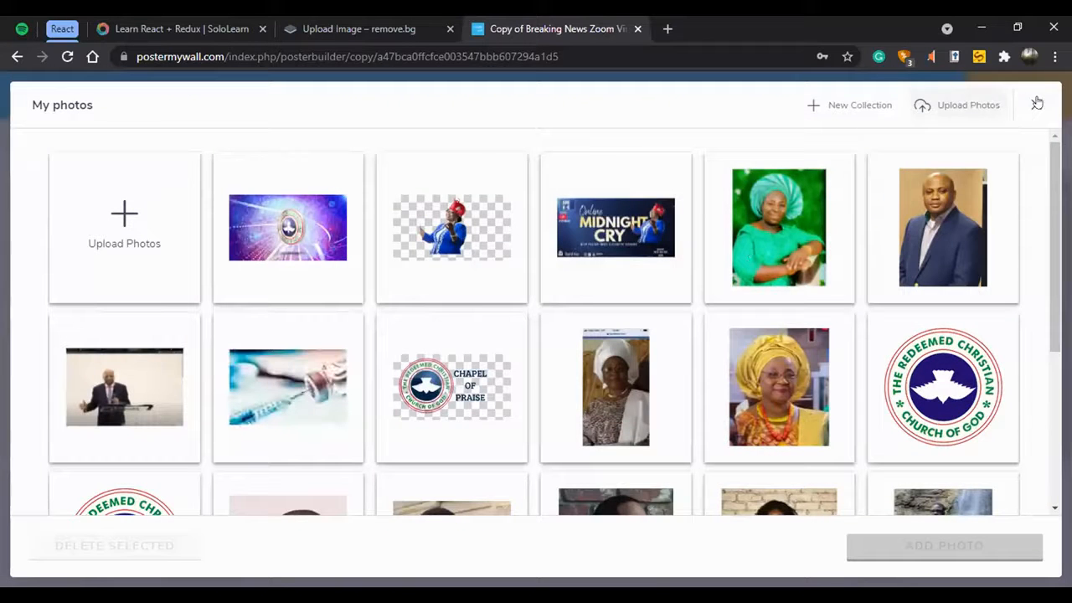
left_click(450, 360)
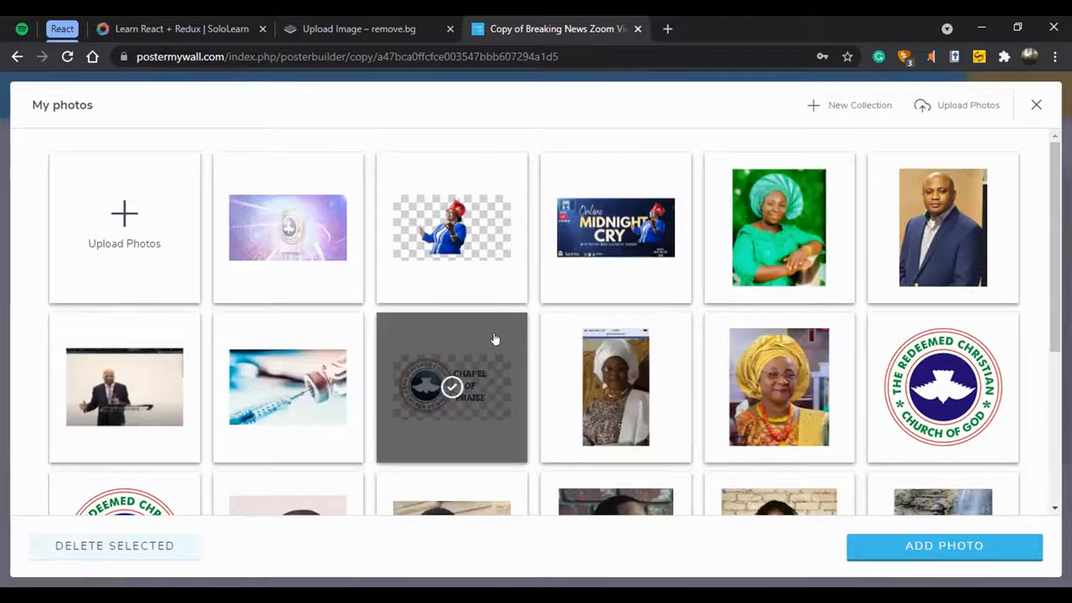
left_click(940, 549)
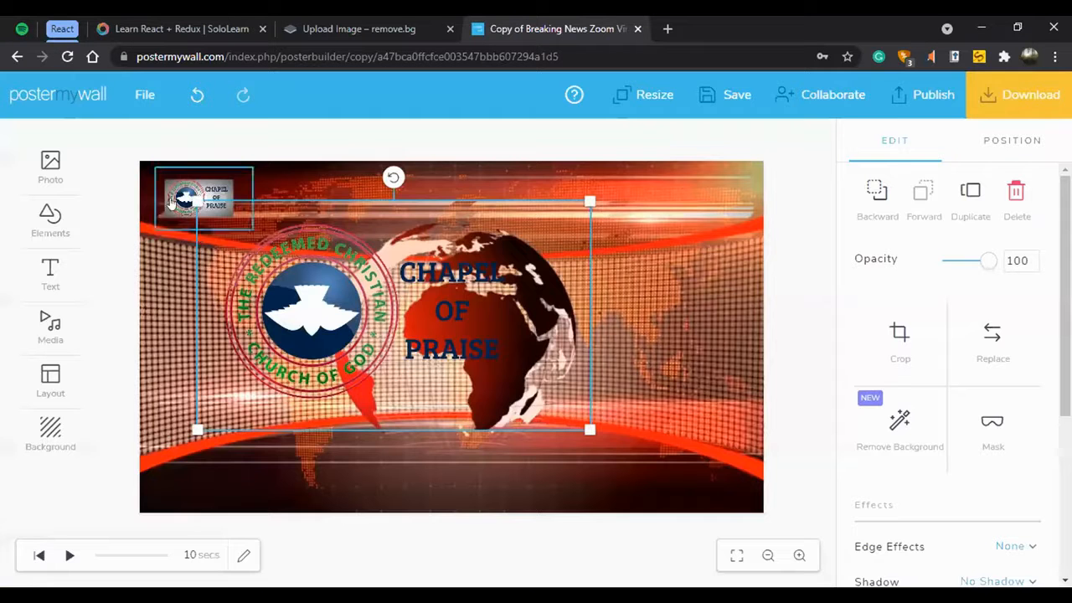
left_click(508, 301)
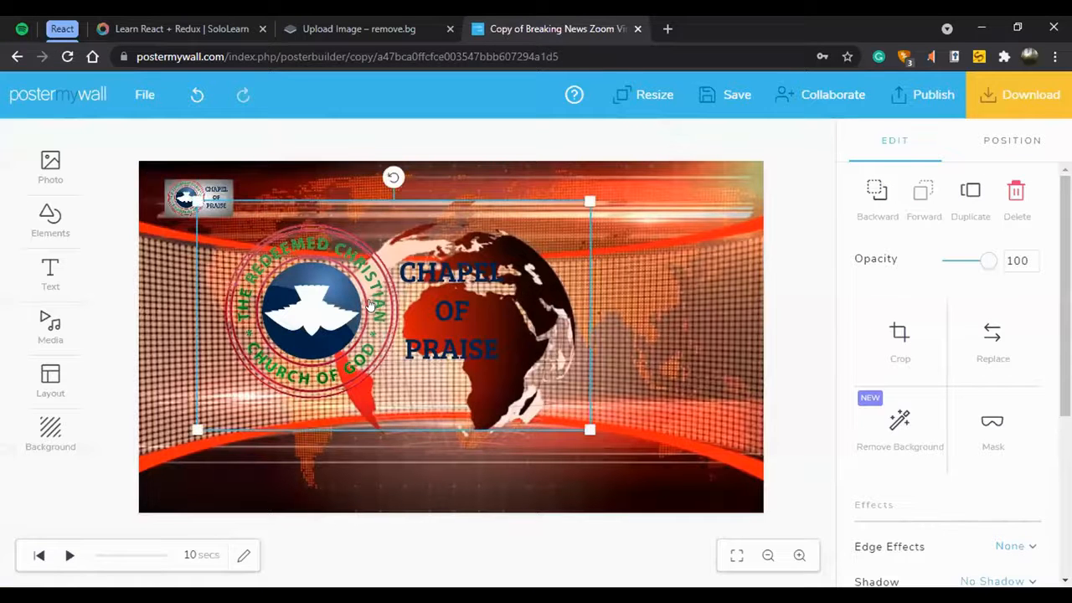
key("Delete")
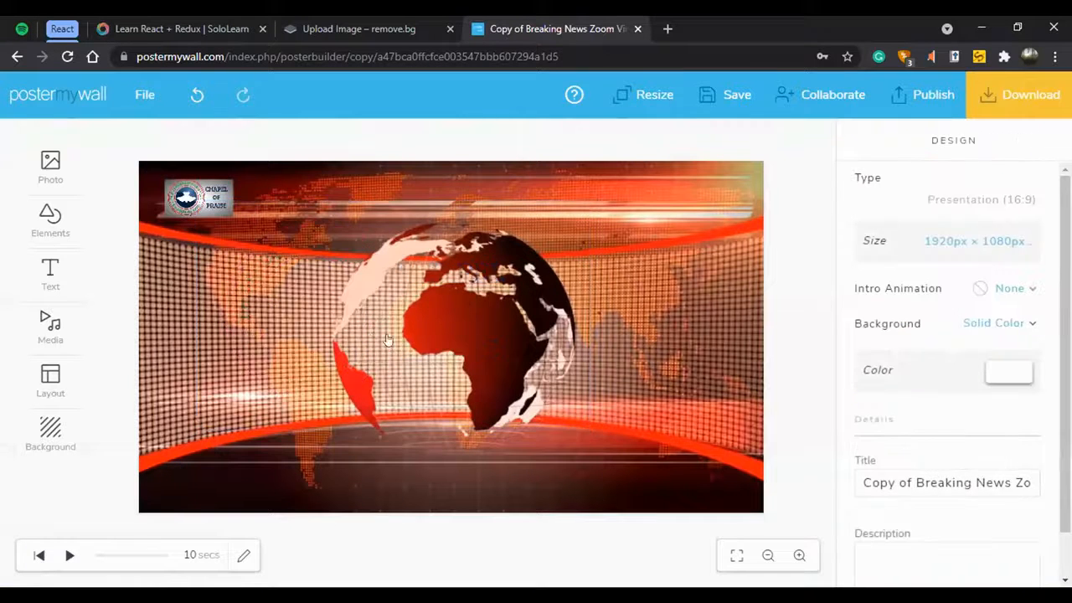
Start a fancy text reading "Announcements" with the Retro effect and Big Apple font.
left_click(71, 269)
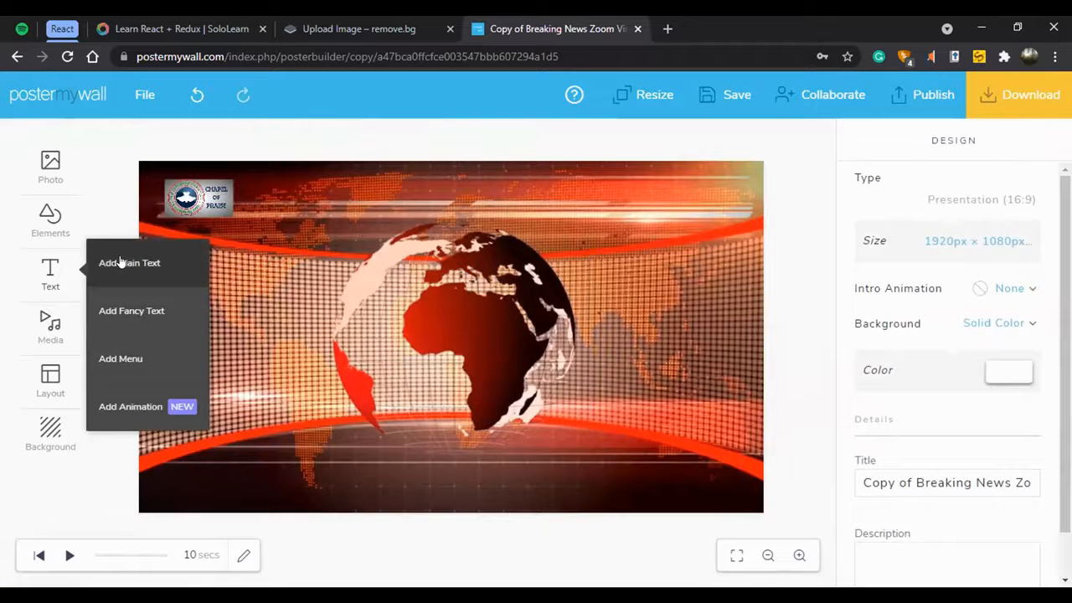
left_click(131, 311)
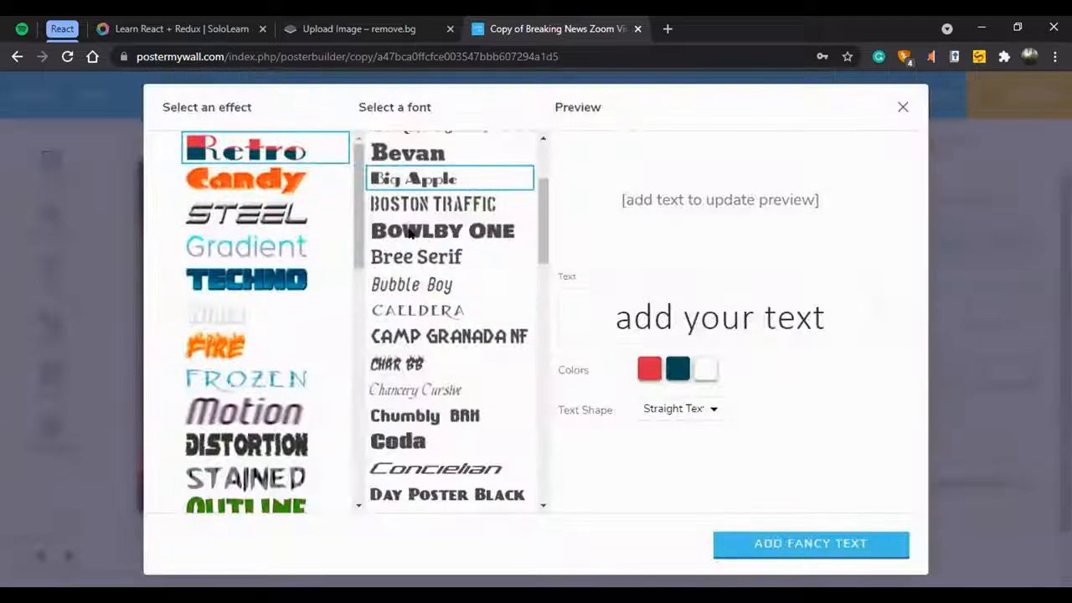
left_click(724, 298)
key("ctrl+a")
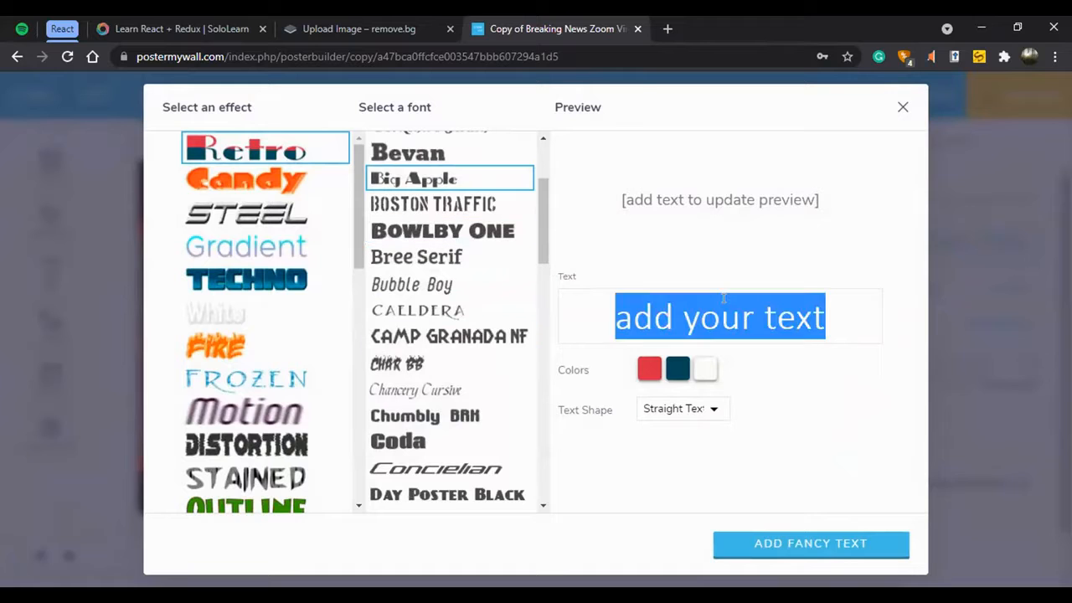
type("Annc")
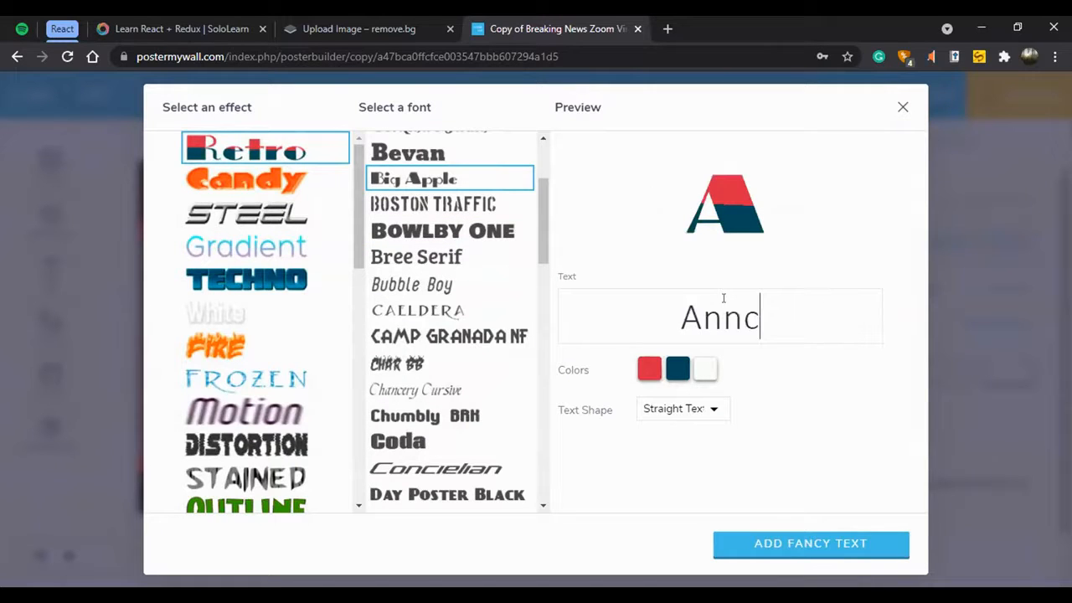
key("BackSpace")
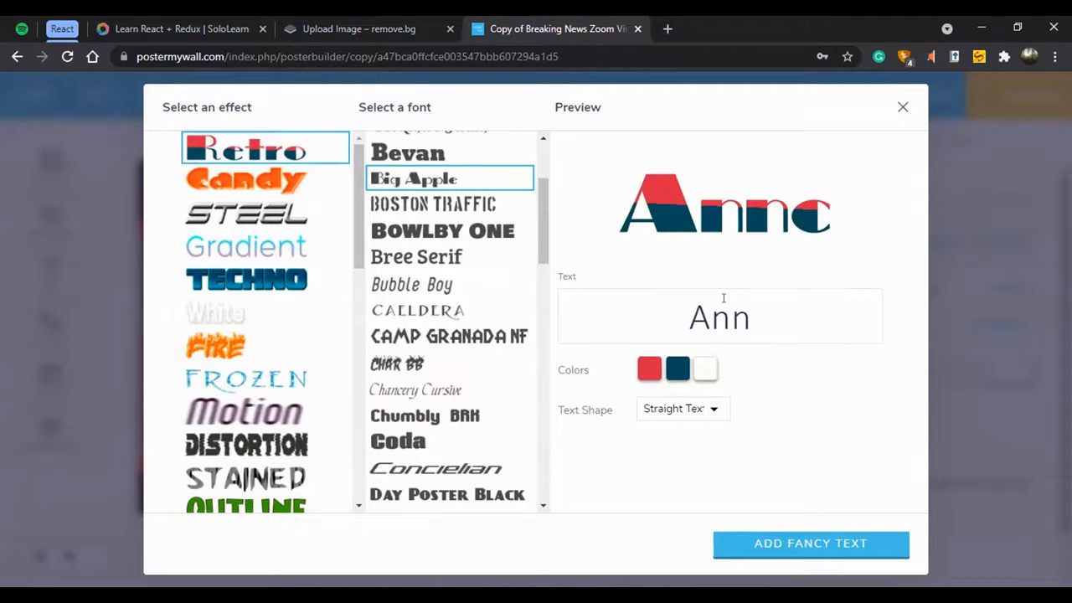
type("ouncements")
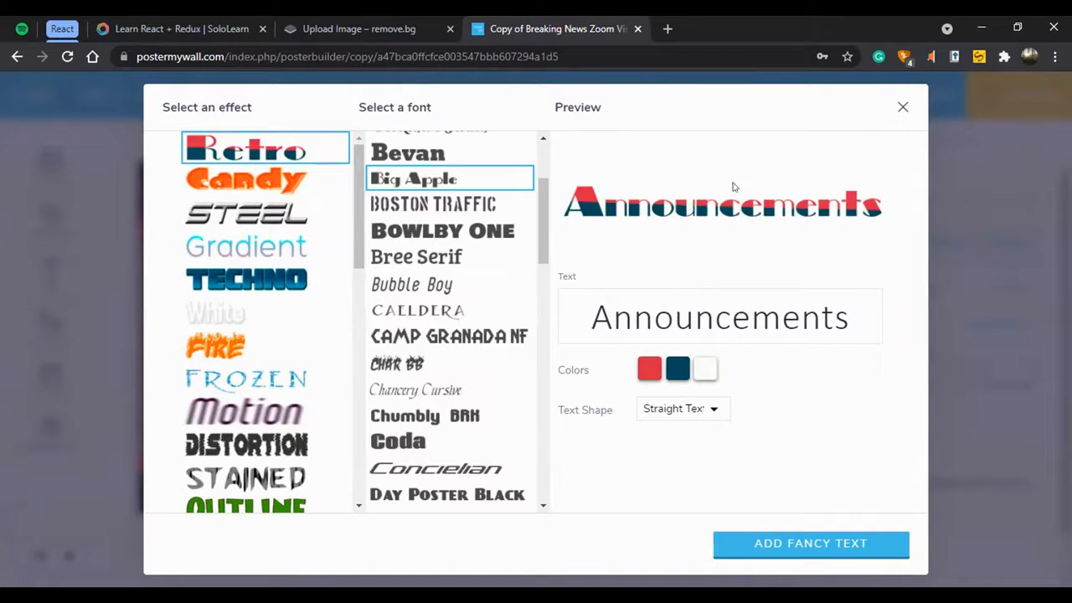
Change the first color of the Announcements fancy text to a slightly deeper red.
left_click(648, 370)
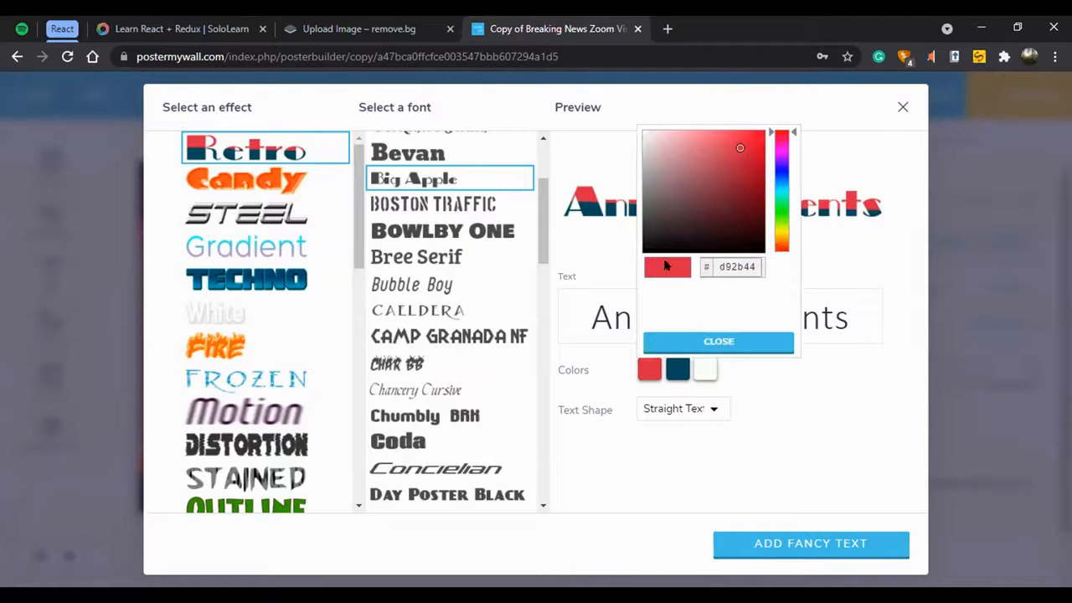
left_click(692, 99)
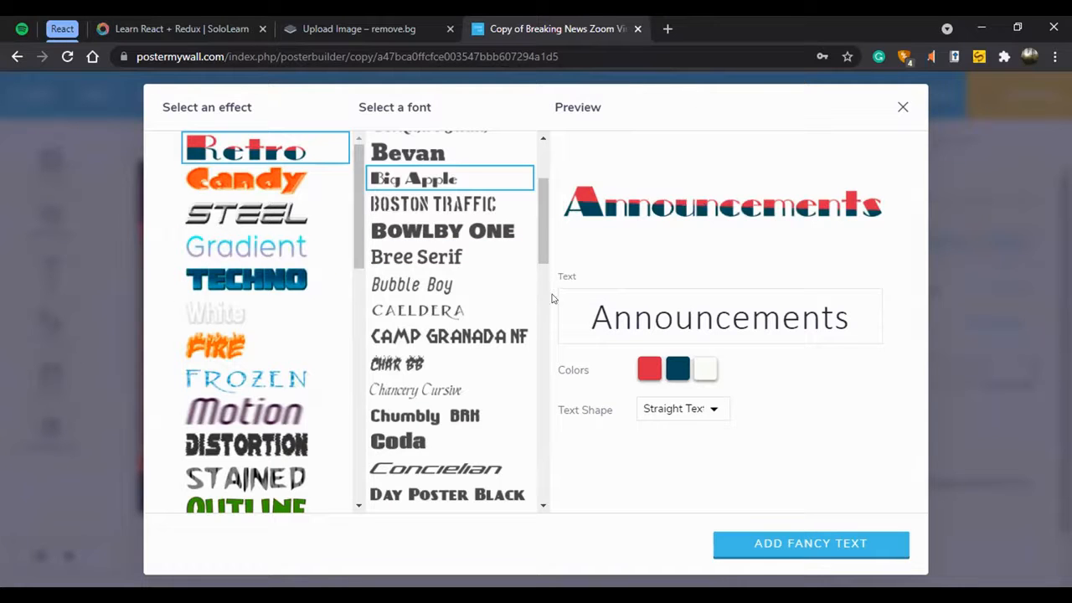
left_click(648, 368)
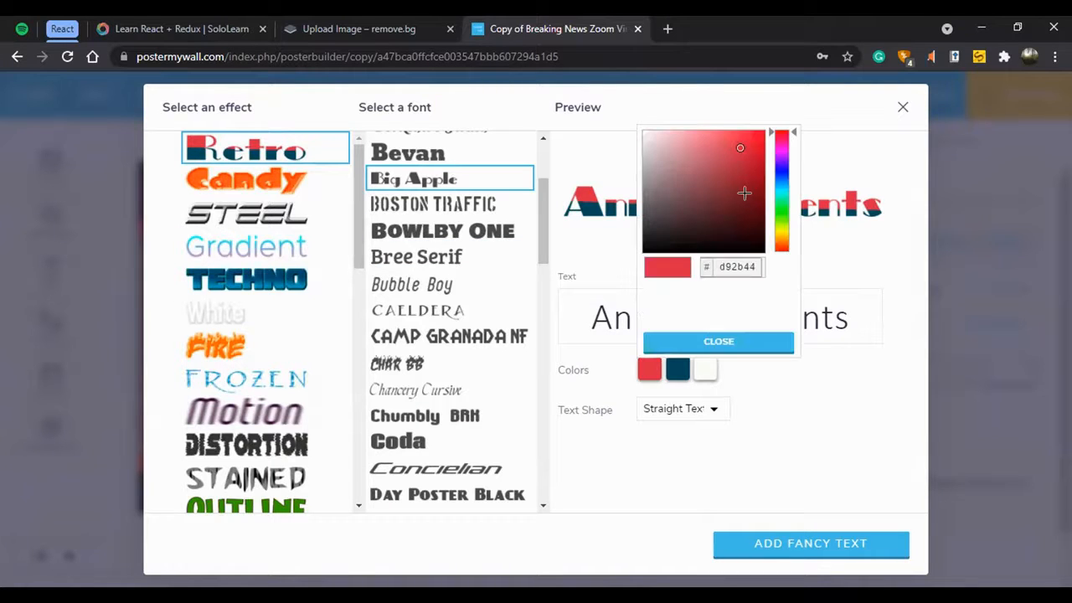
left_click(741, 135)
left_click(744, 156)
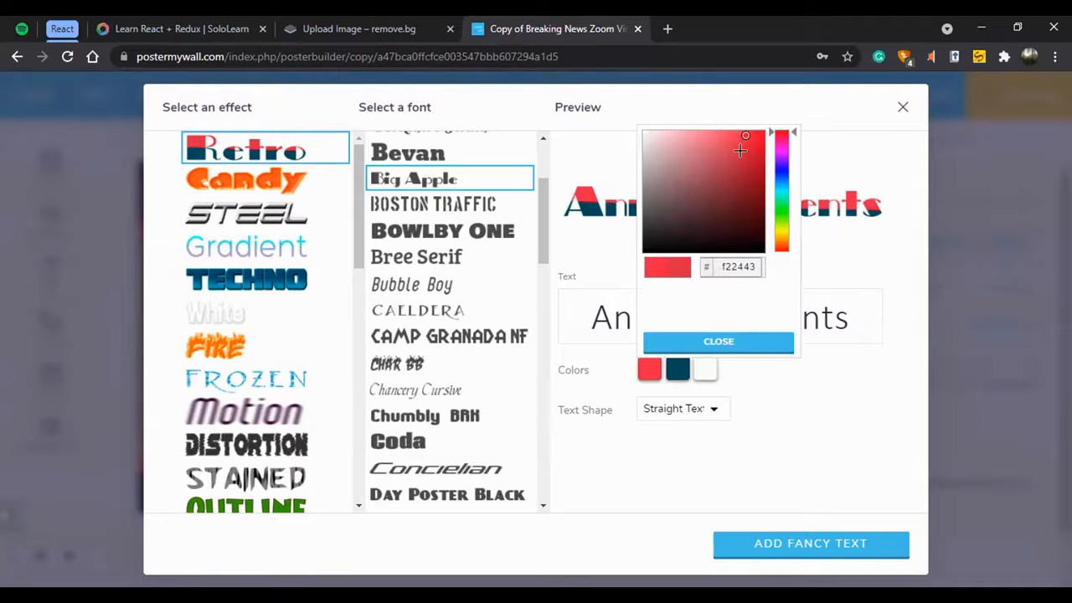
left_click(717, 345)
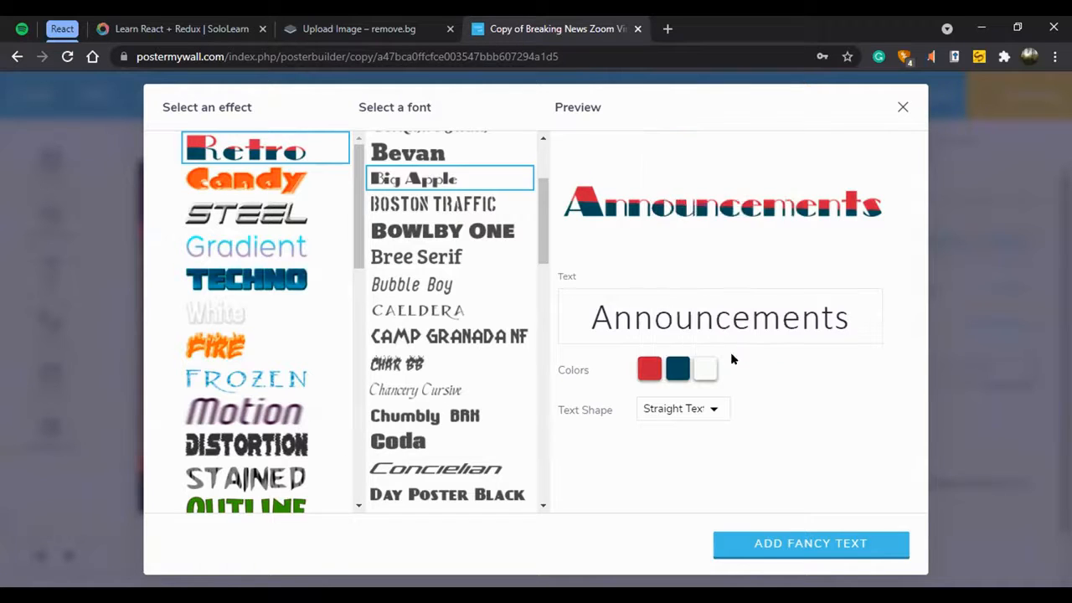
Set the second color of the Announcements fancy text to the gray-blue #789096.
left_click(679, 368)
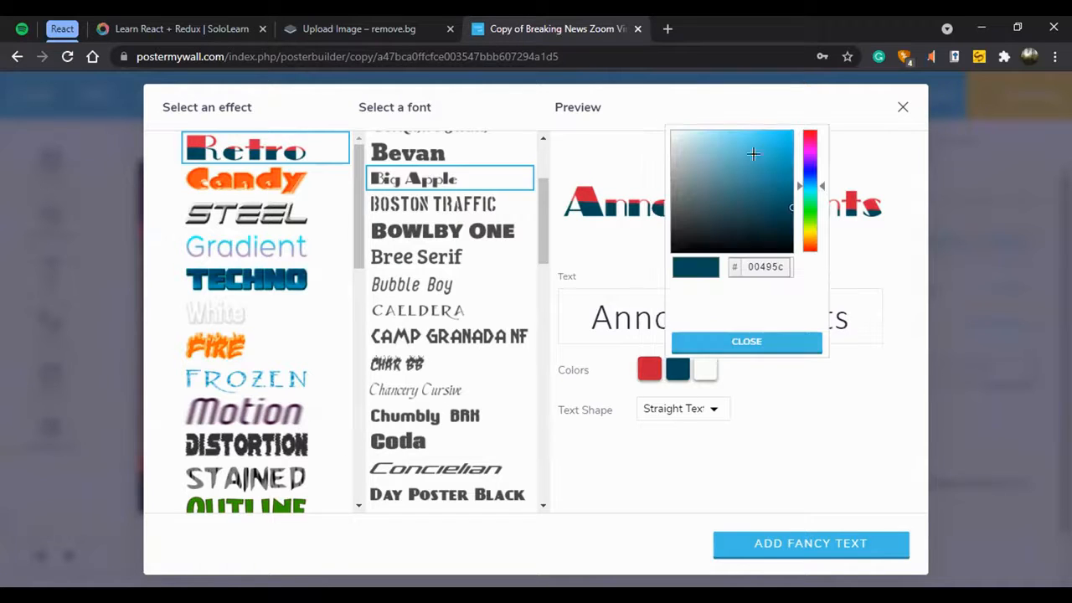
left_click(688, 176)
left_click(725, 342)
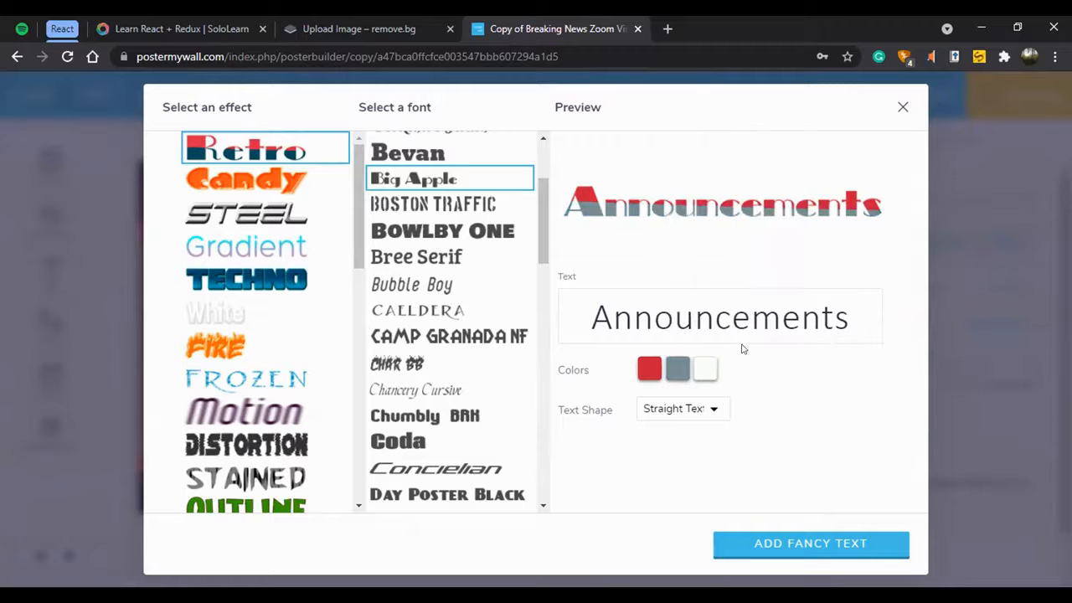
left_click(674, 370)
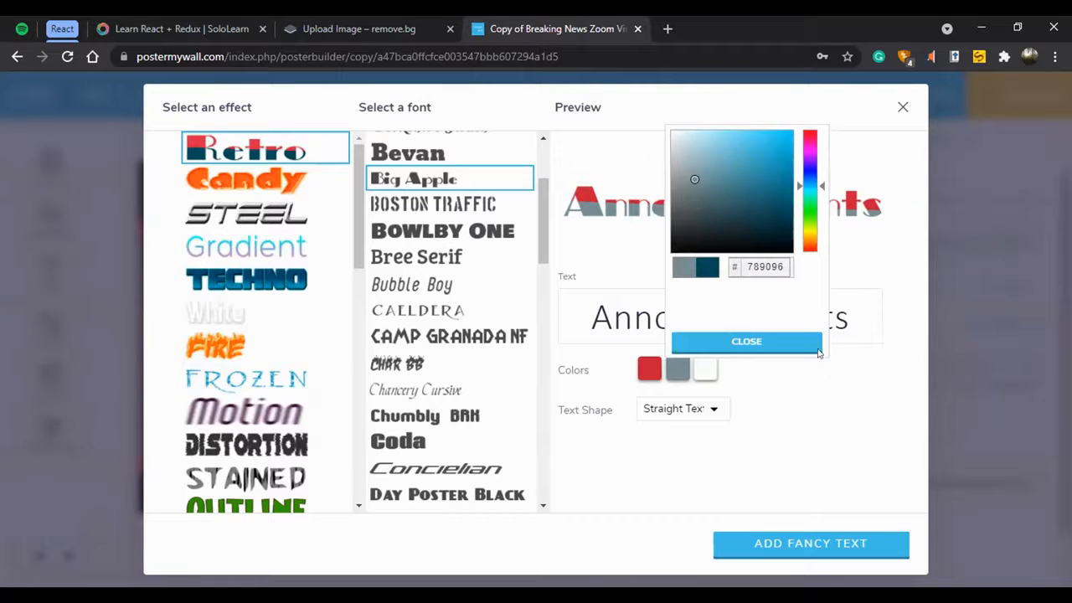
left_click(868, 97)
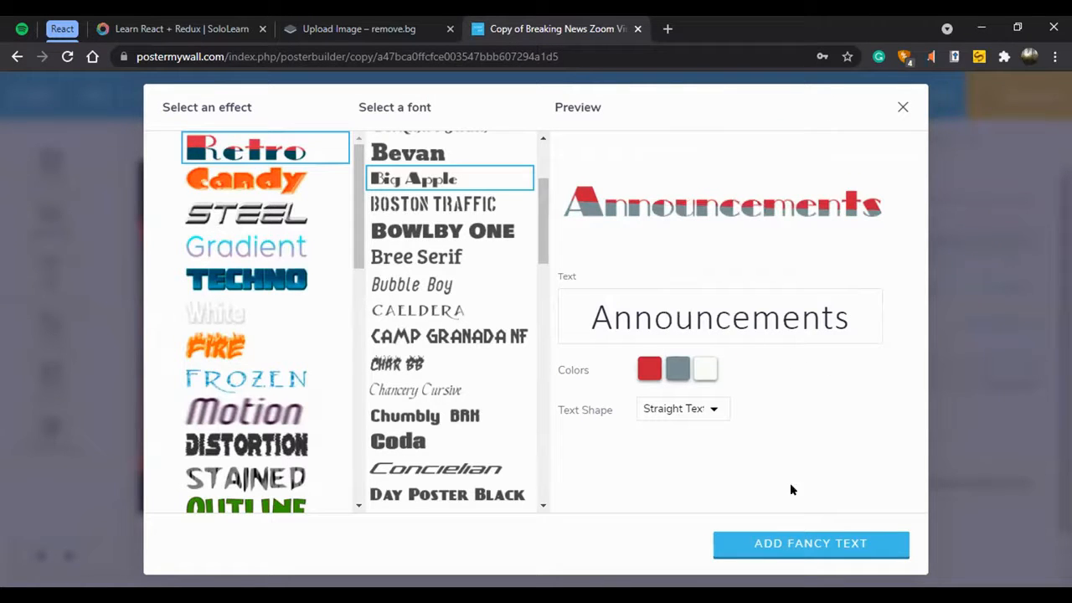
Add the Announcements fancy text to the globe design, shrink it and place it in the lower-left area.
left_click(771, 546)
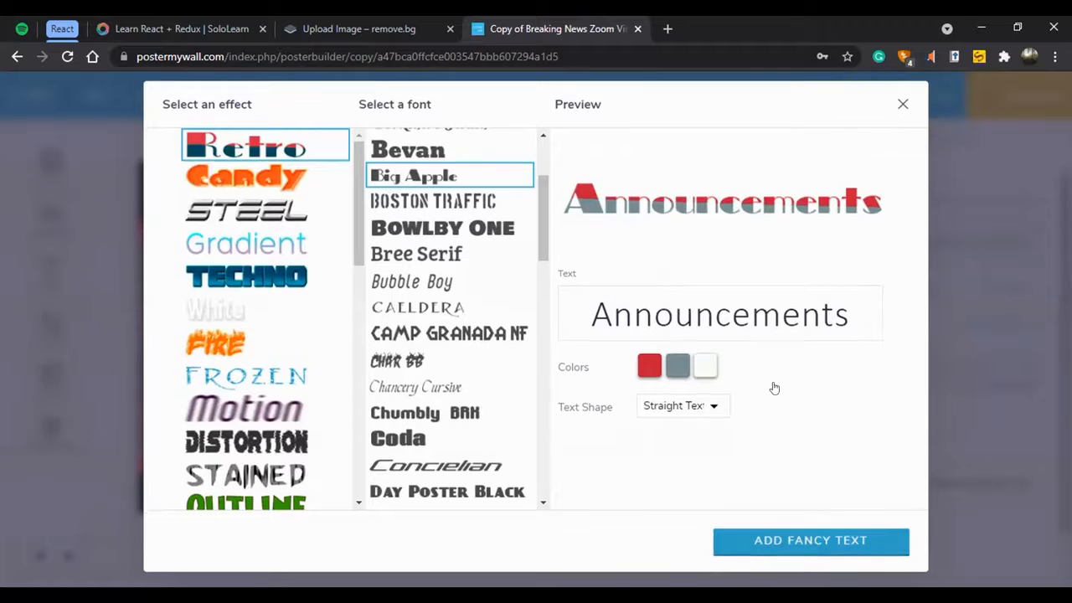
left_click_drag(373, 226, 362, 450)
left_click_drag(505, 425, 440, 433)
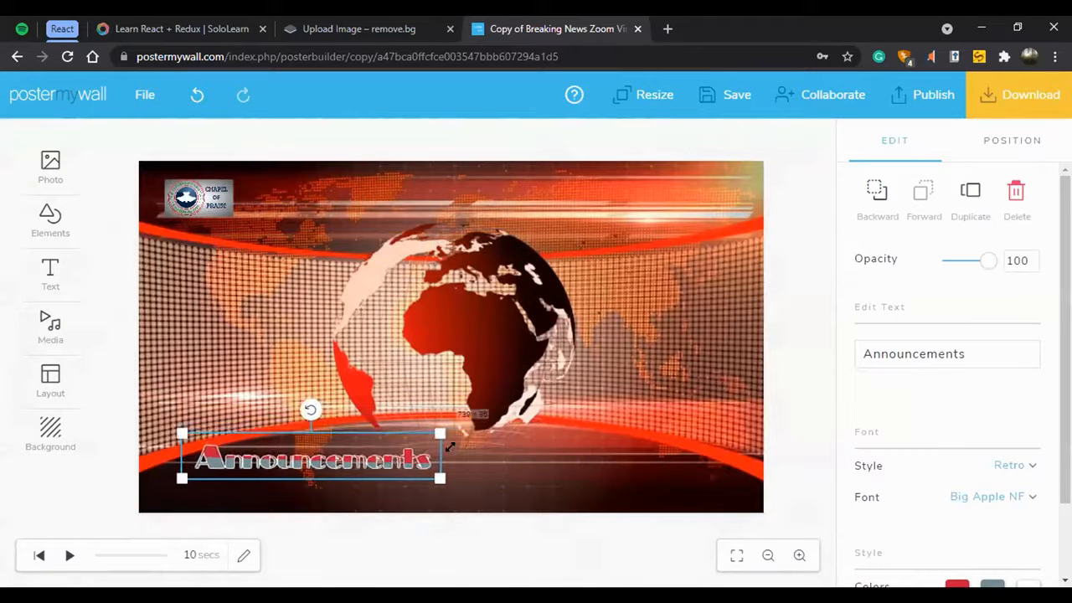
Add the six-second Chapel of Praise video from My Videos to the design, pause playback and deselect the video.
left_click(43, 334)
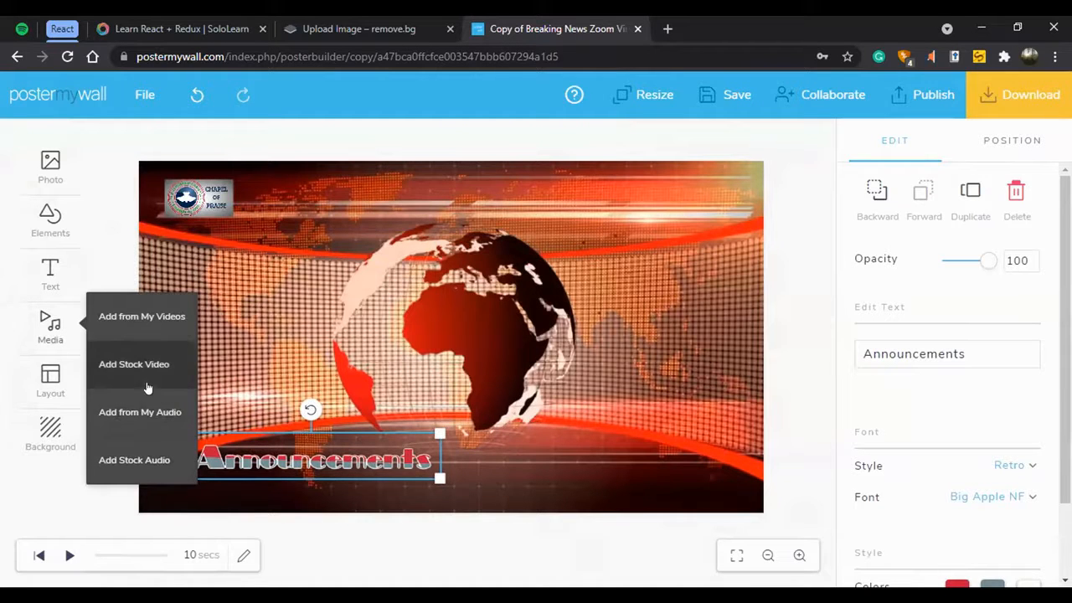
left_click(161, 314)
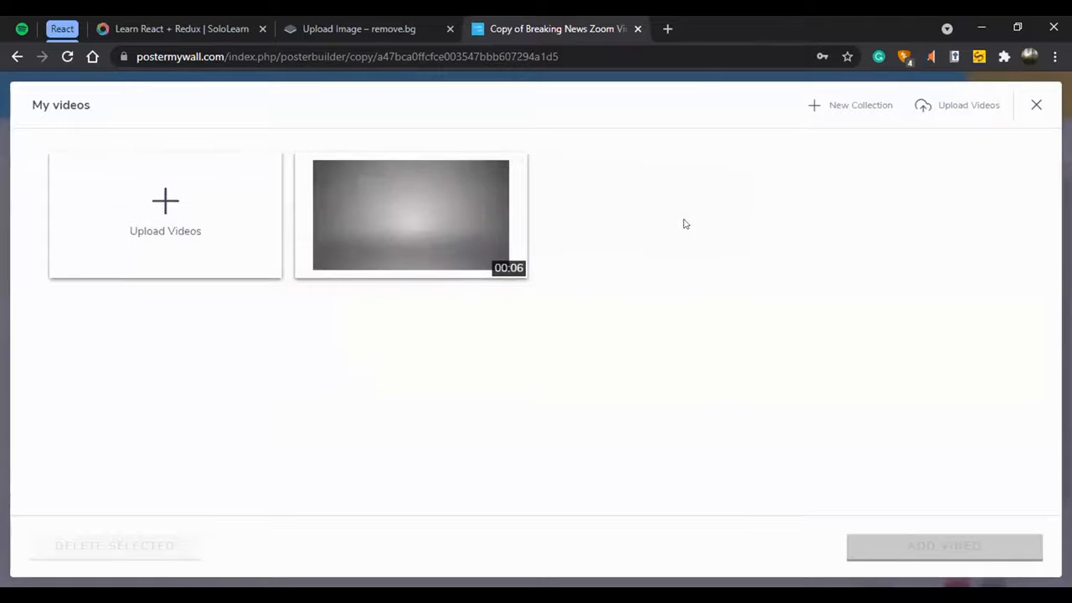
left_click(432, 214)
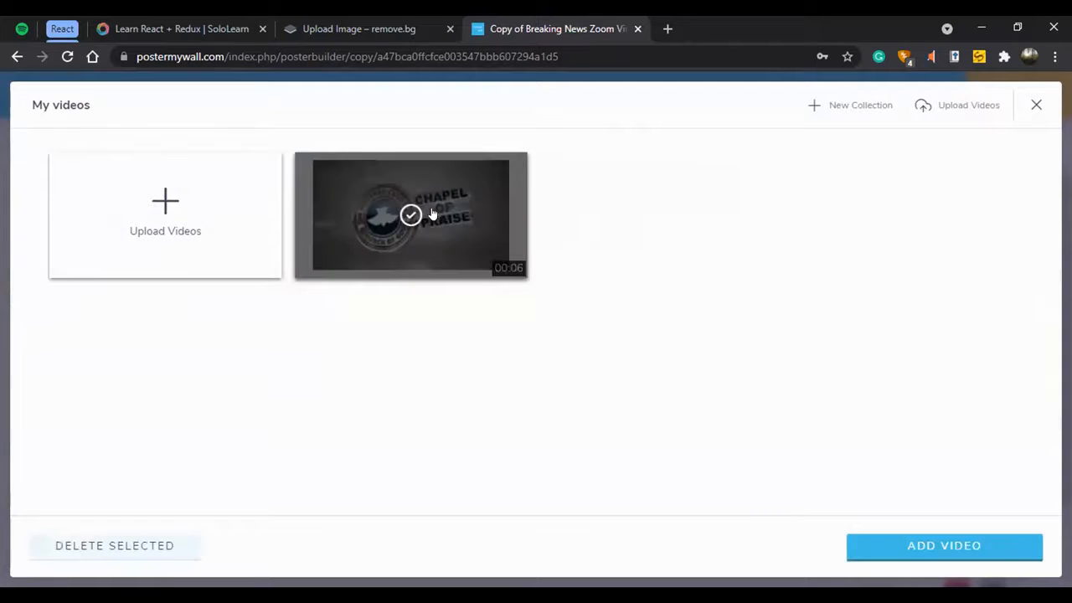
left_click(912, 545)
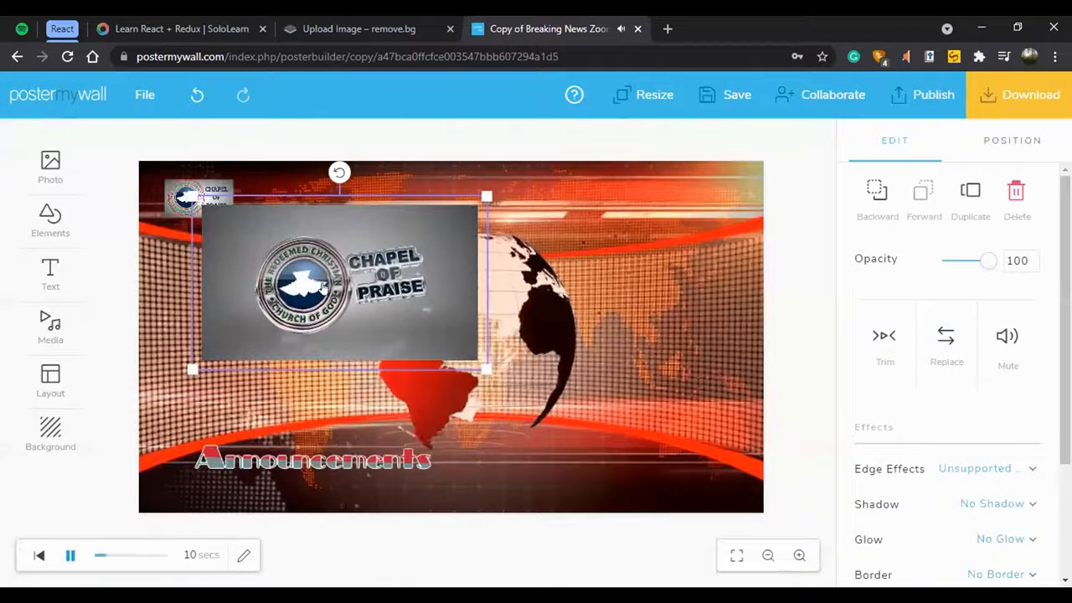
left_click(72, 557)
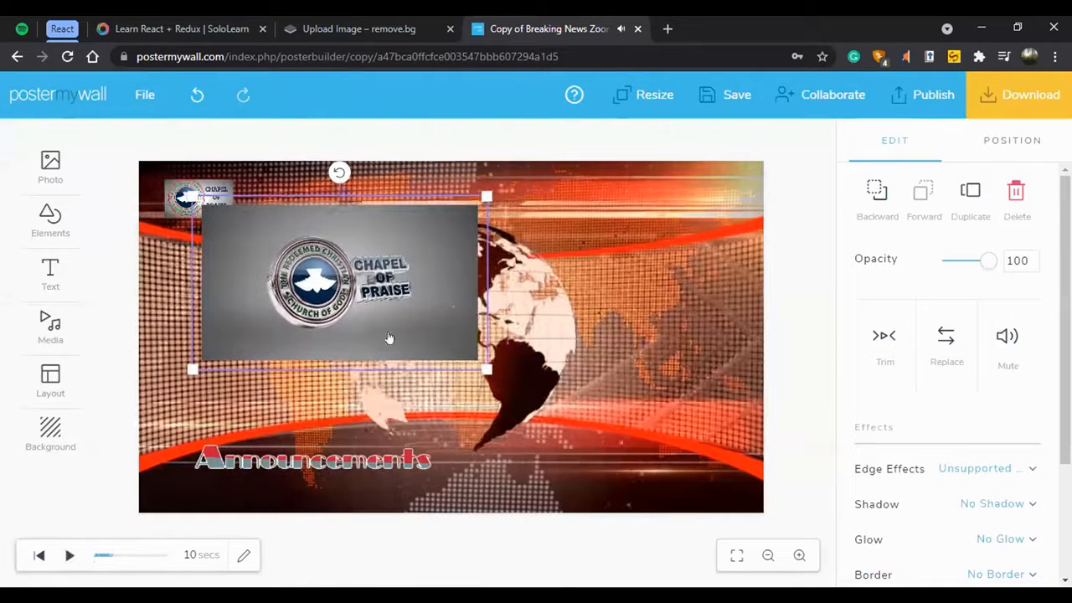
left_click(685, 300)
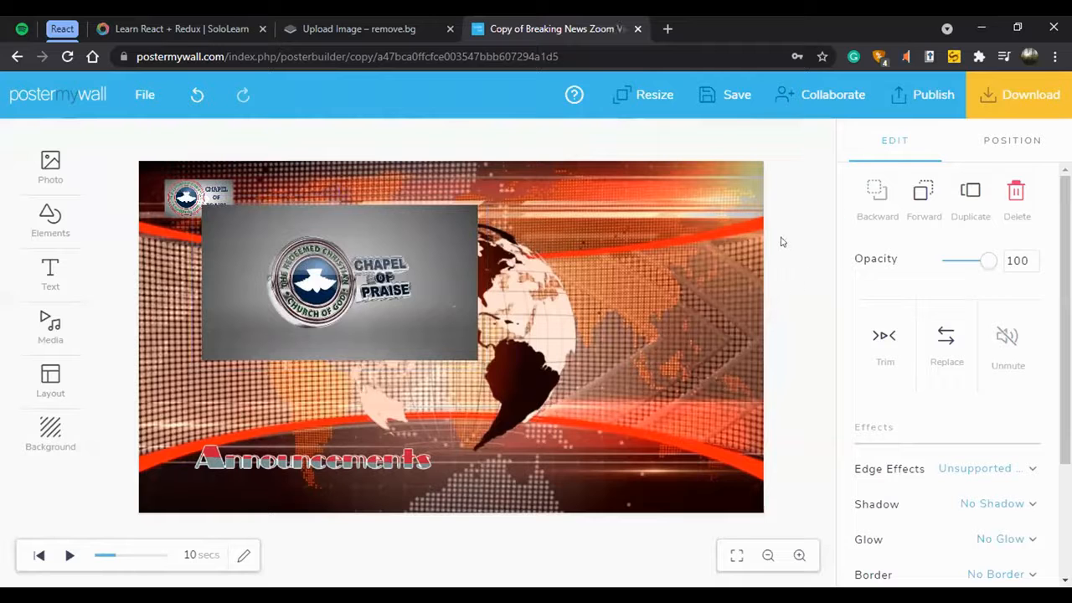
Move the Chapel of Praise video over the globe and preview the design's playback, pausing it at the end.
left_click_drag(369, 260, 543, 310)
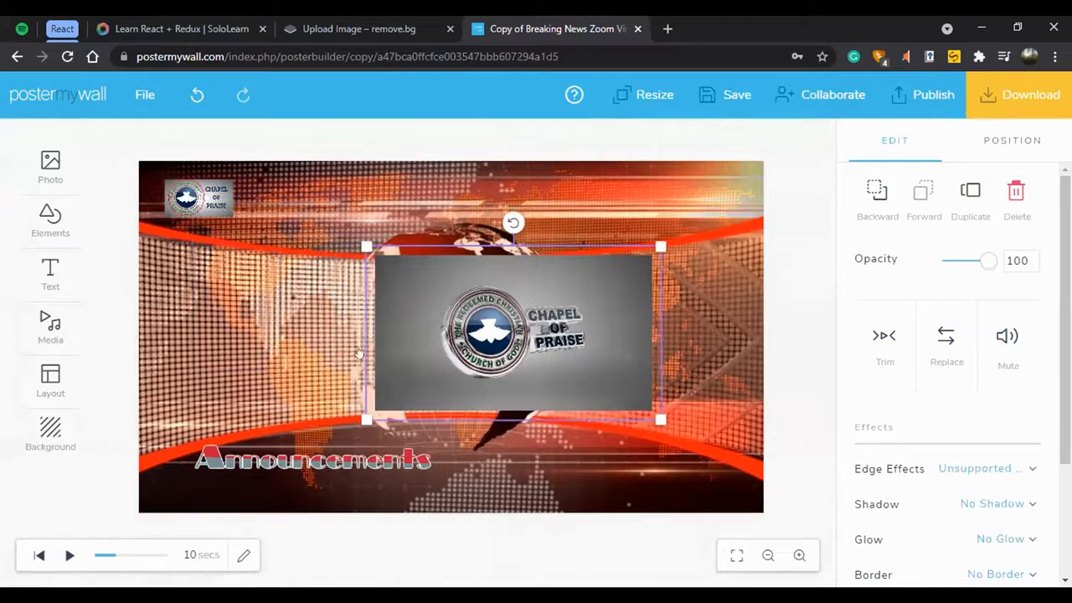
left_click(283, 332)
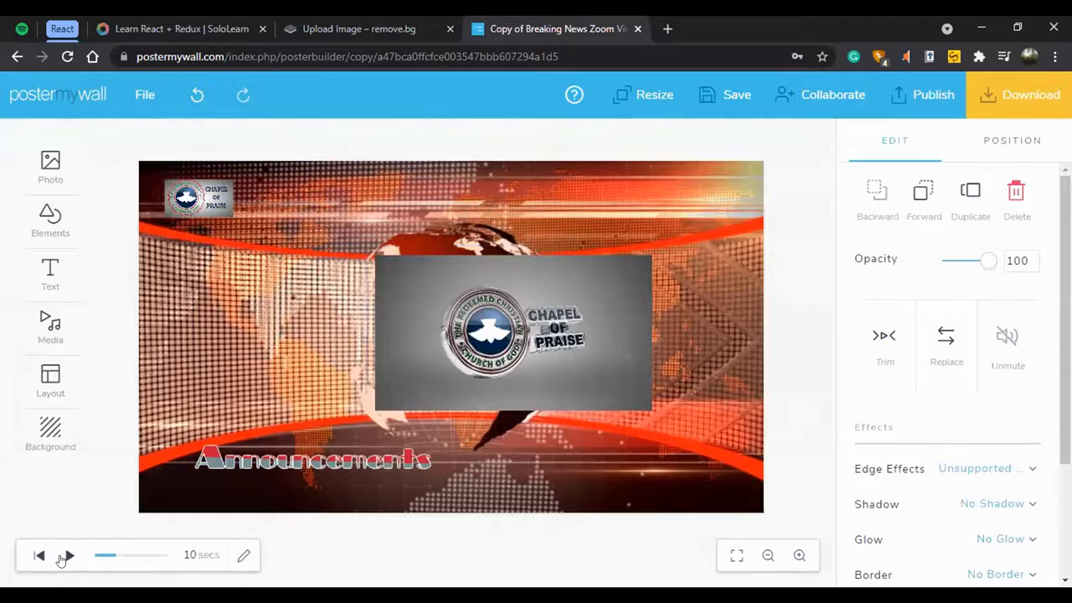
left_click(67, 556)
left_click(67, 556)
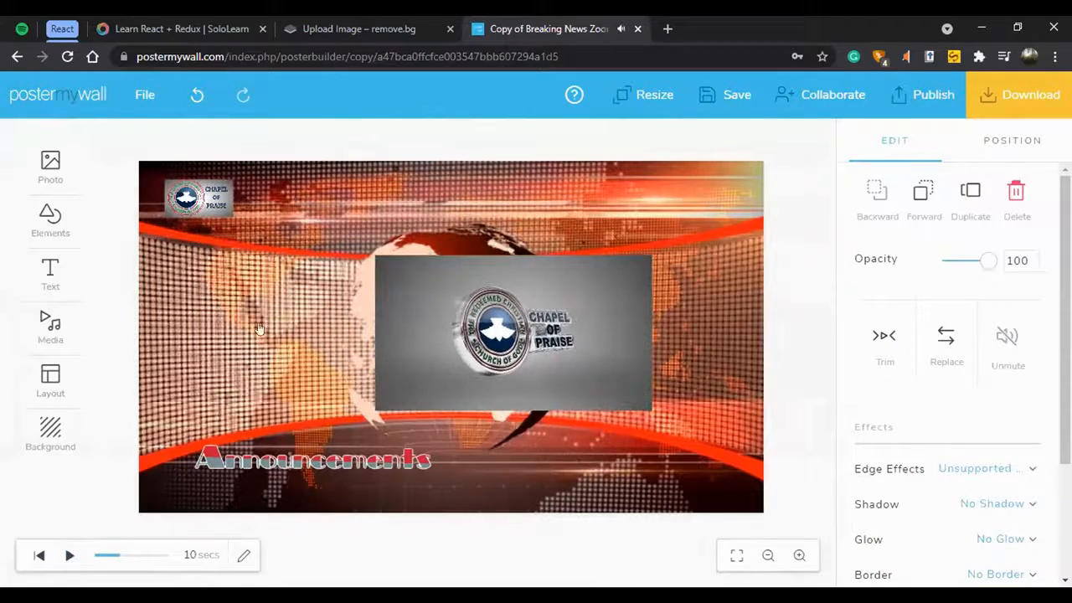
key("space")
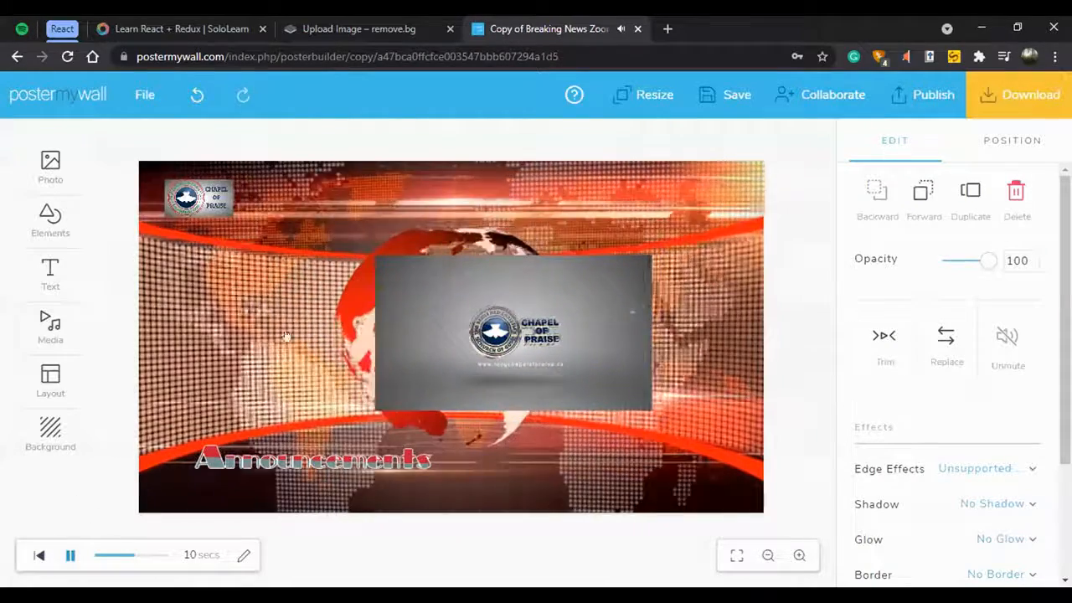
left_click(70, 556)
Shrink the Chapel of Praise video and place it in the lower-right corner of the design.
left_click(435, 353)
left_click_drag(368, 248, 524, 332)
left_click_drag(596, 373, 691, 463)
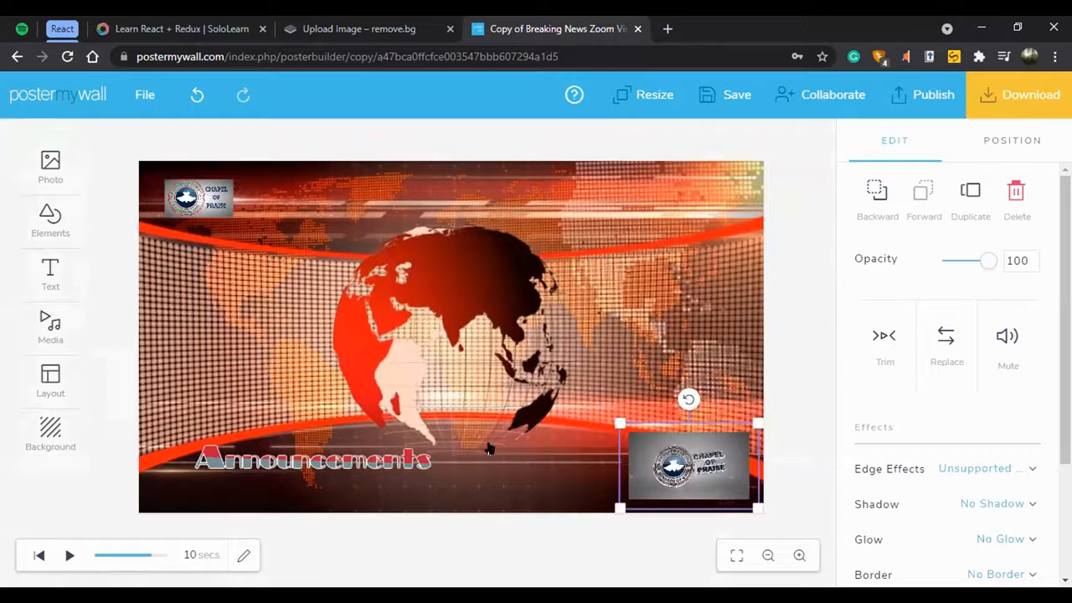
Preview the design's playback with the small video in the corner, then pause it.
left_click(69, 555)
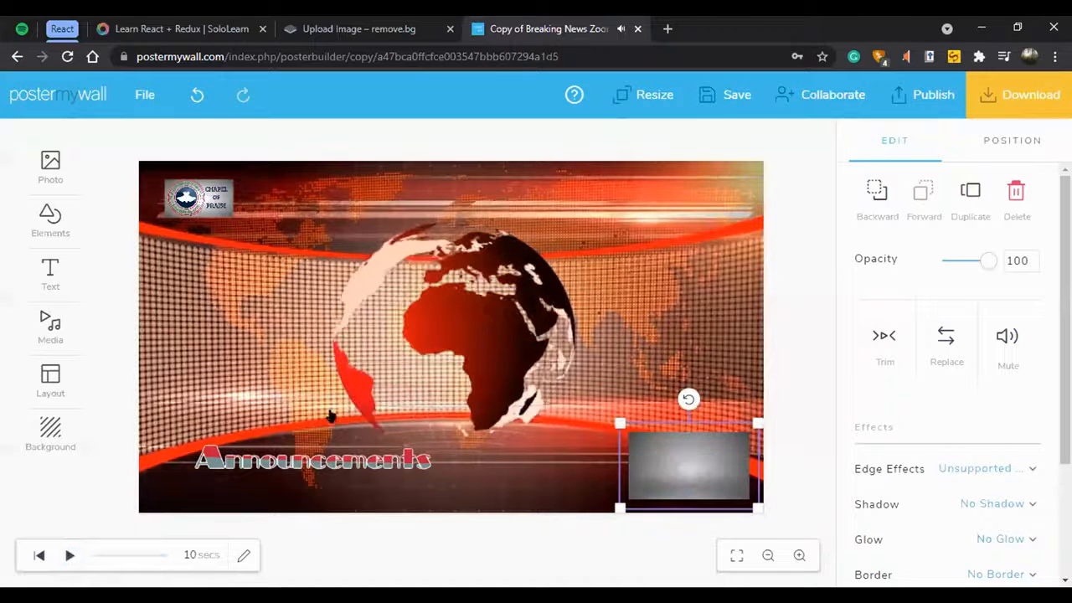
left_click(62, 555)
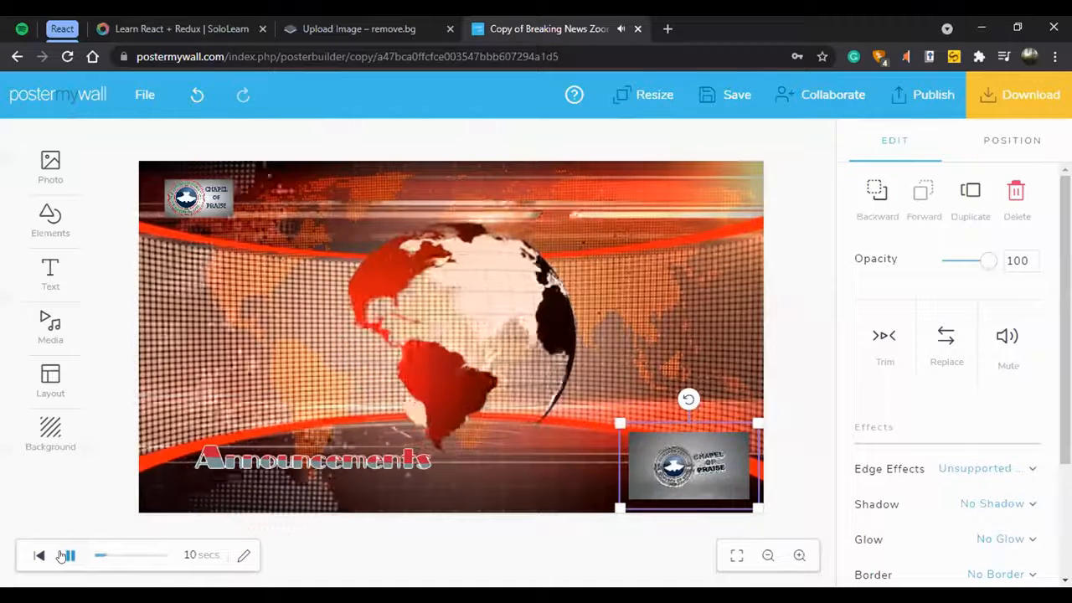
left_click(62, 556)
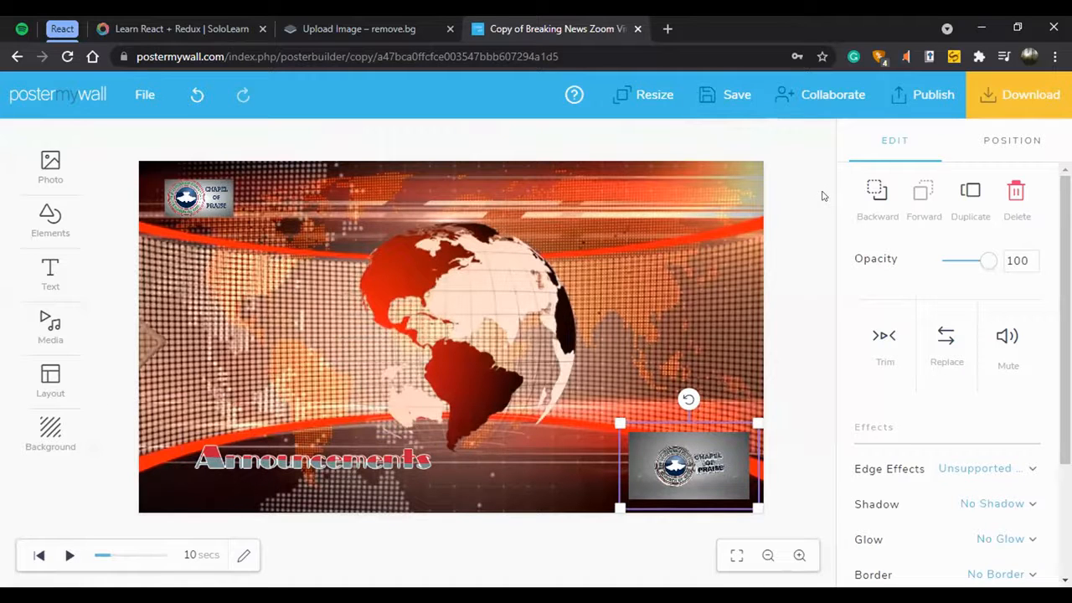
Show the gallery of available shapes and close it without adding one.
left_click(62, 227)
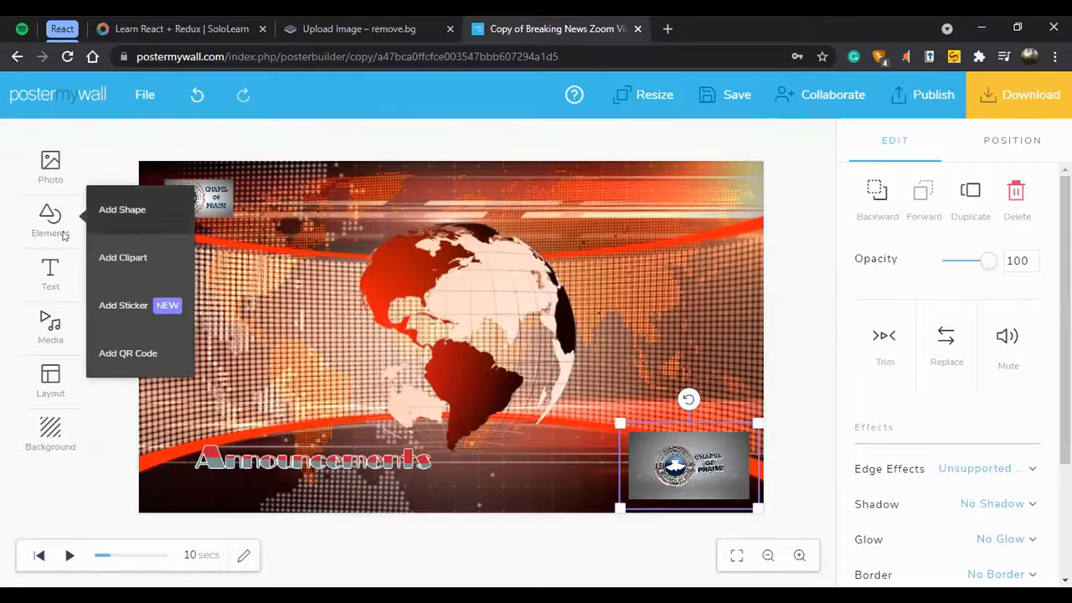
left_click(121, 209)
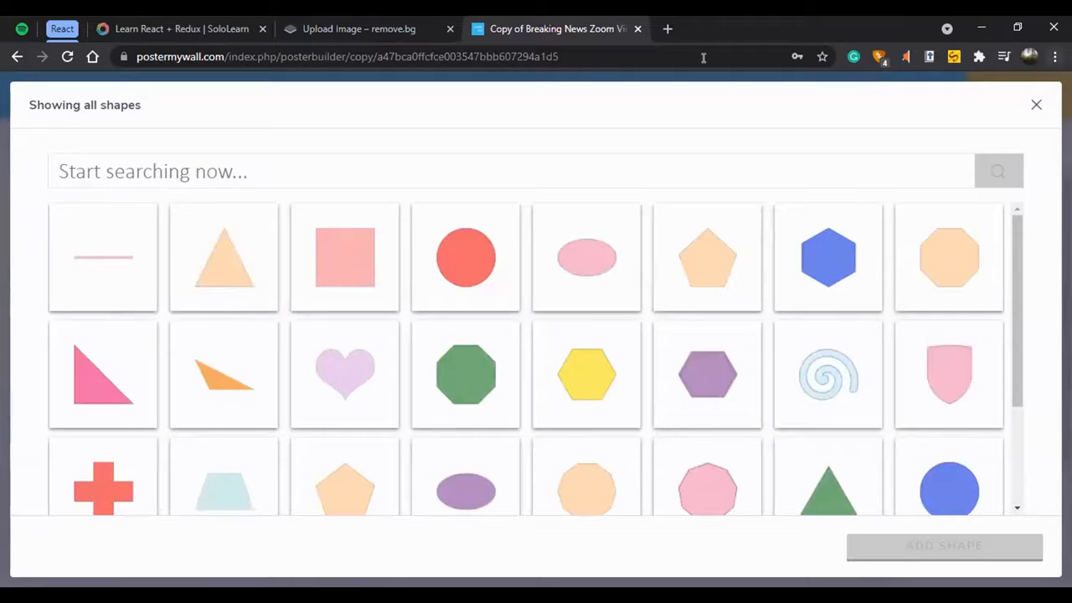
left_click(1036, 102)
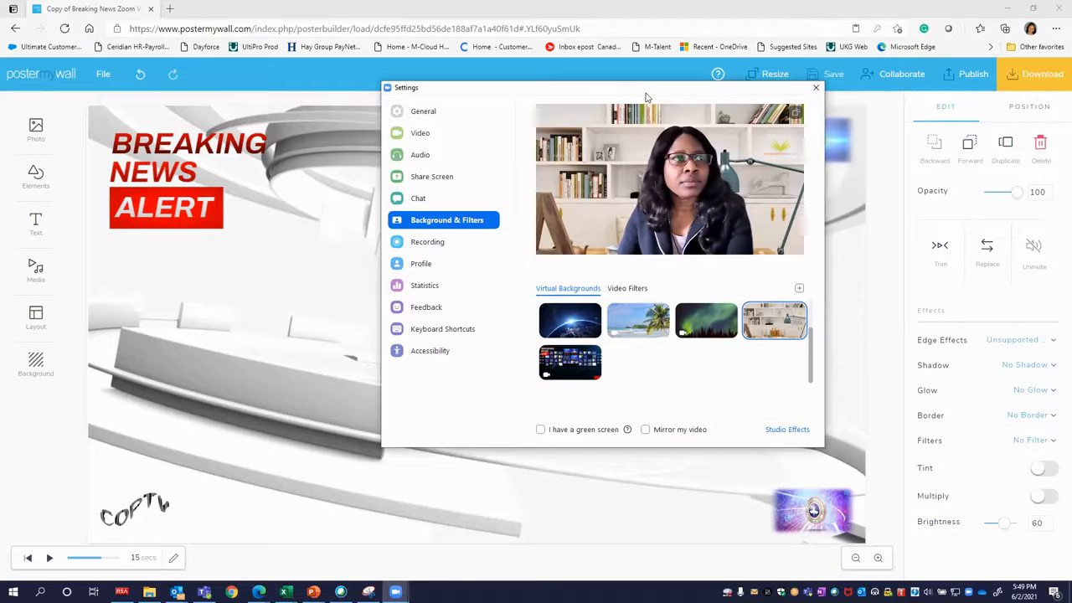
left_click_drag(646, 97, 541, 127)
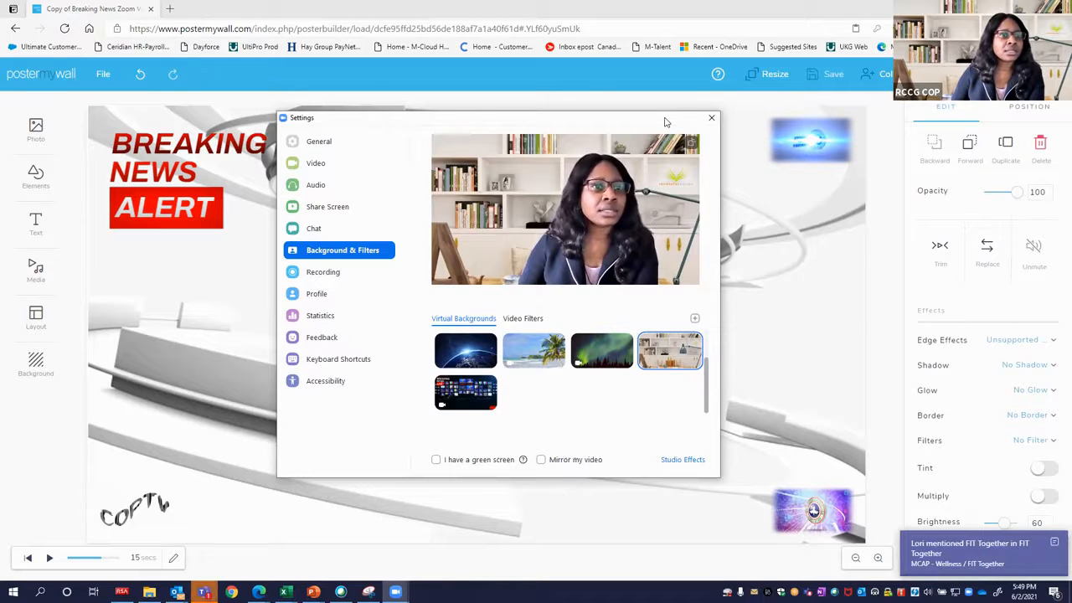
Close the Zoom settings and download the Breaking News design as a free Basic Video with watermark.
left_click(711, 119)
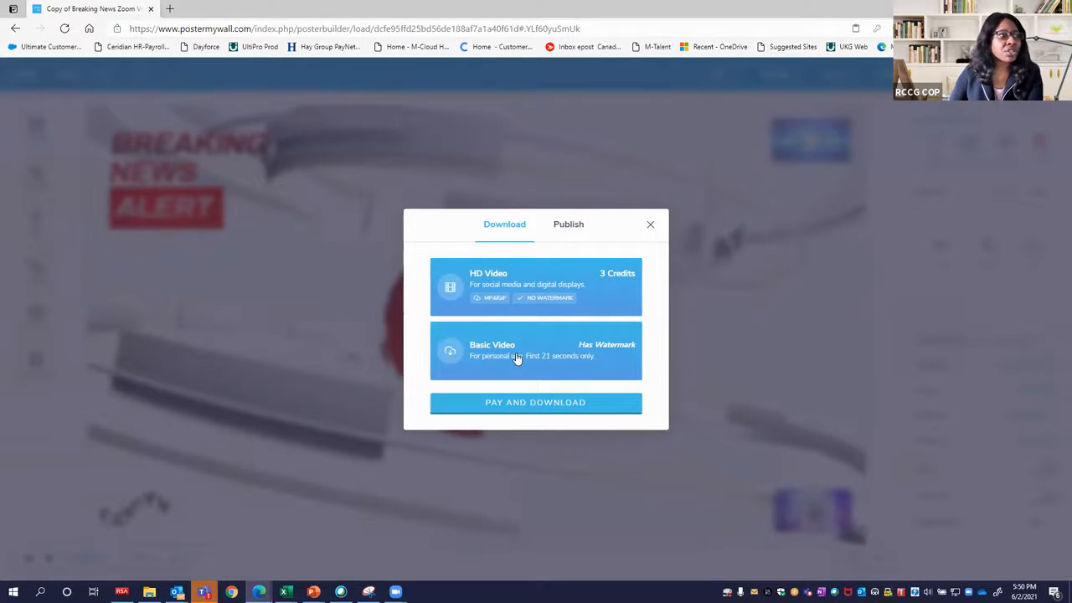
left_click(485, 358)
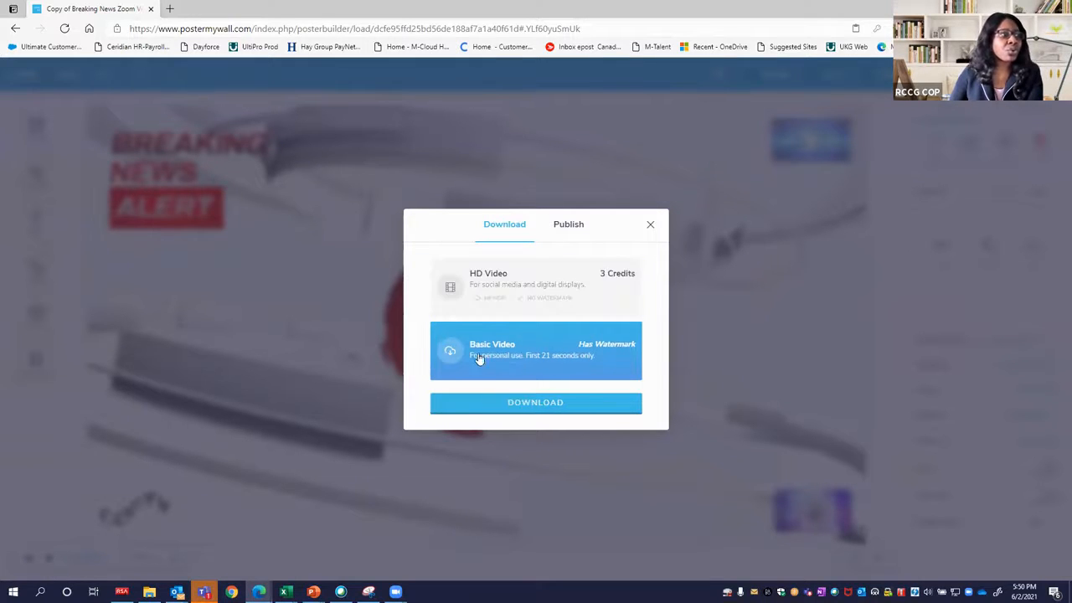
left_click(506, 400)
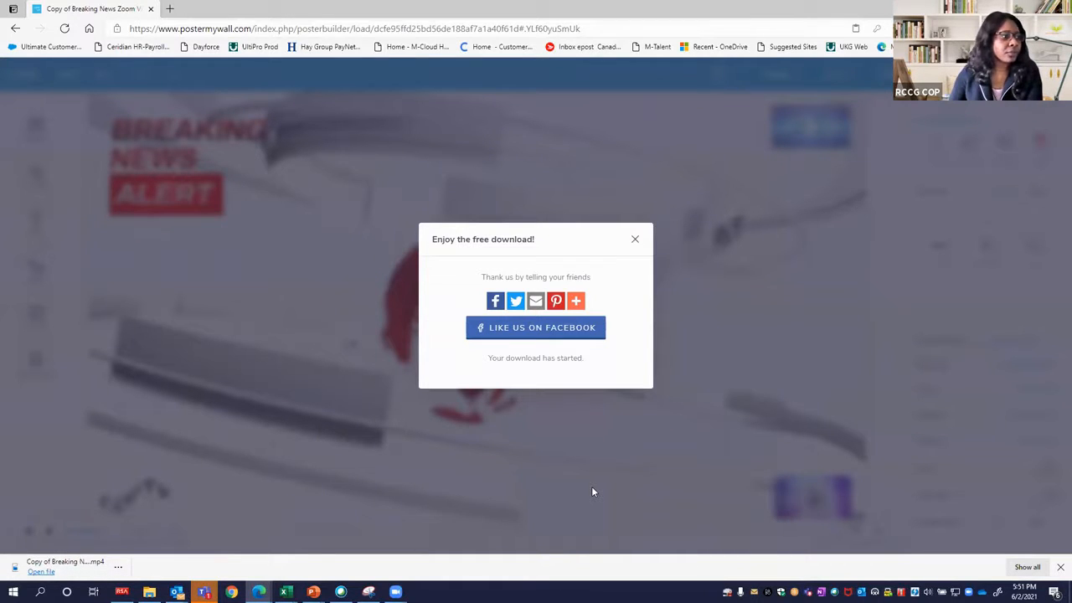
In Zoom's background settings, add the downloaded Copy of Breaking News Zoom Virtual Background video from Downloads as a video background.
left_click(444, 507)
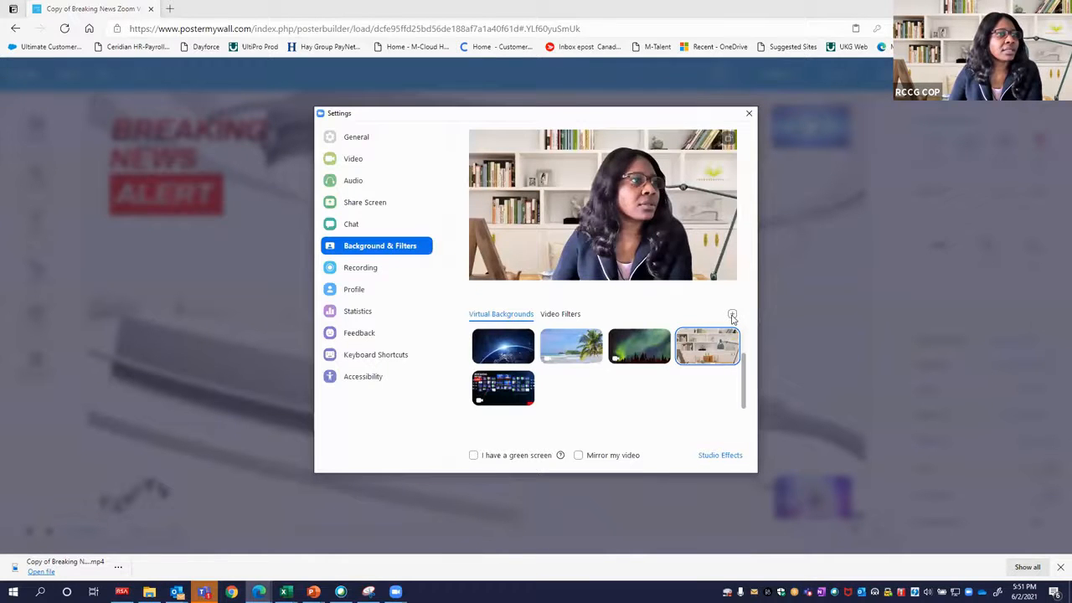
left_click(732, 316)
left_click(749, 351)
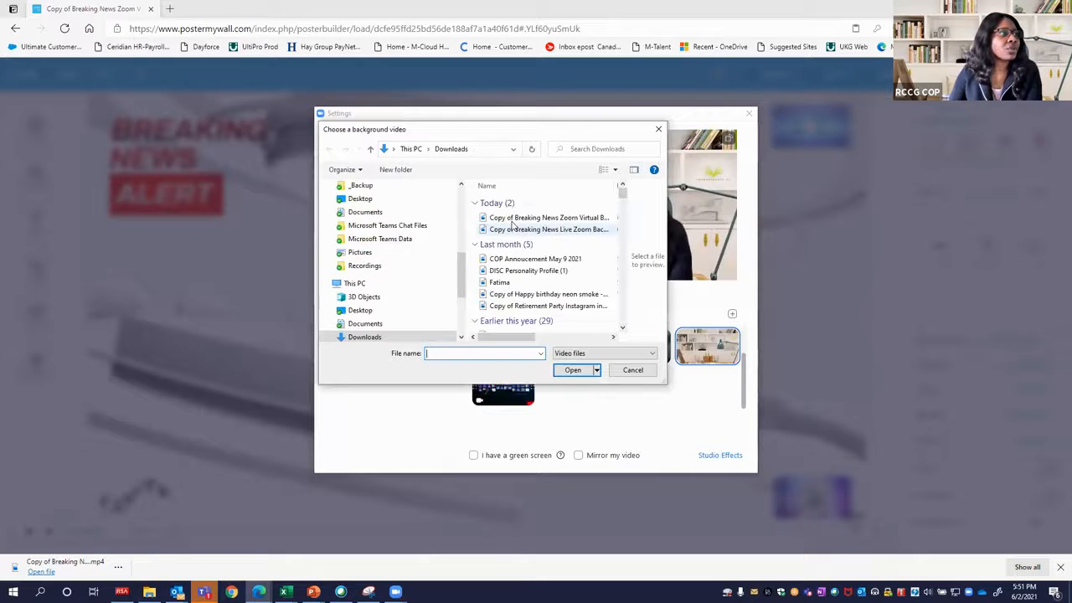
left_click(513, 218)
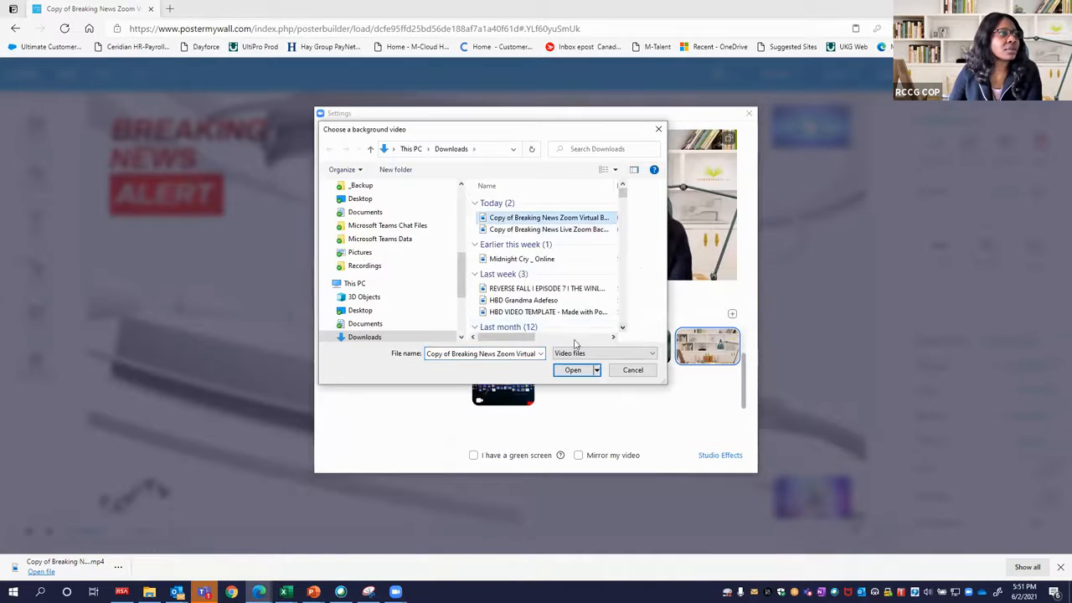
left_click_drag(527, 337, 555, 339)
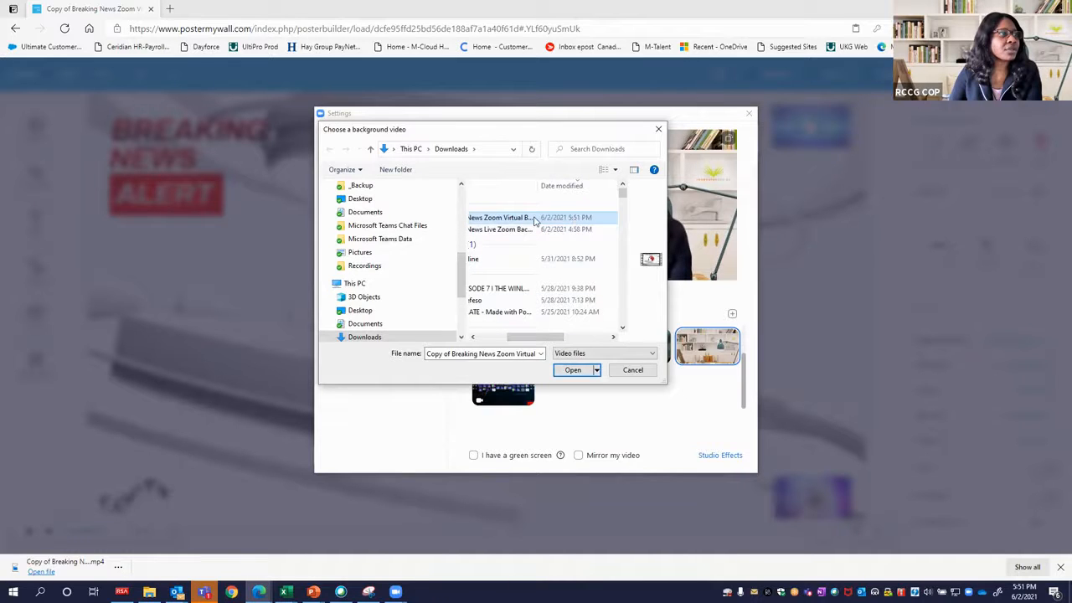
left_click(575, 371)
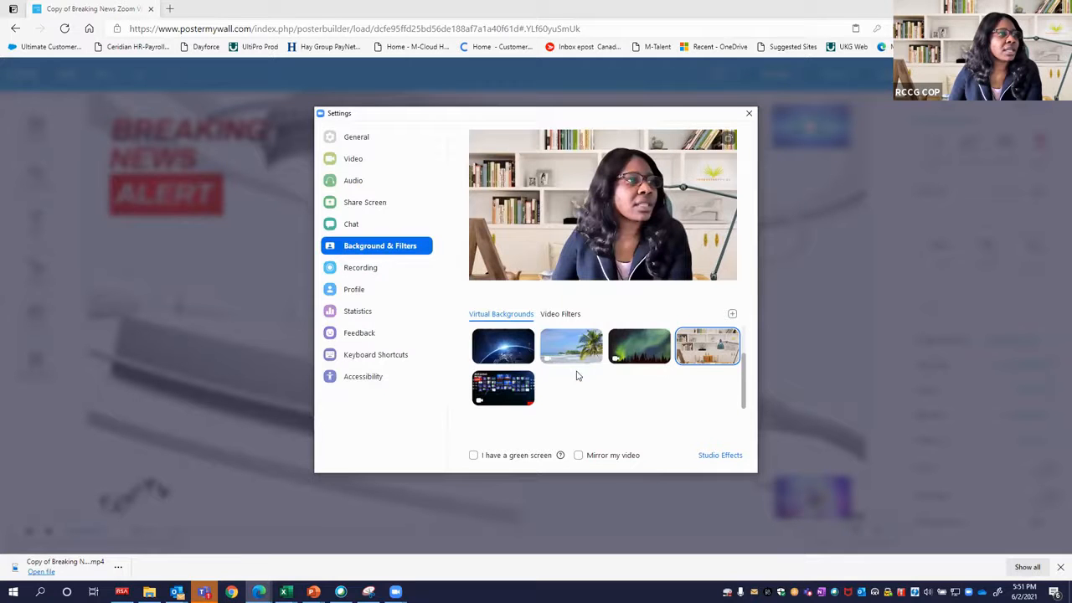
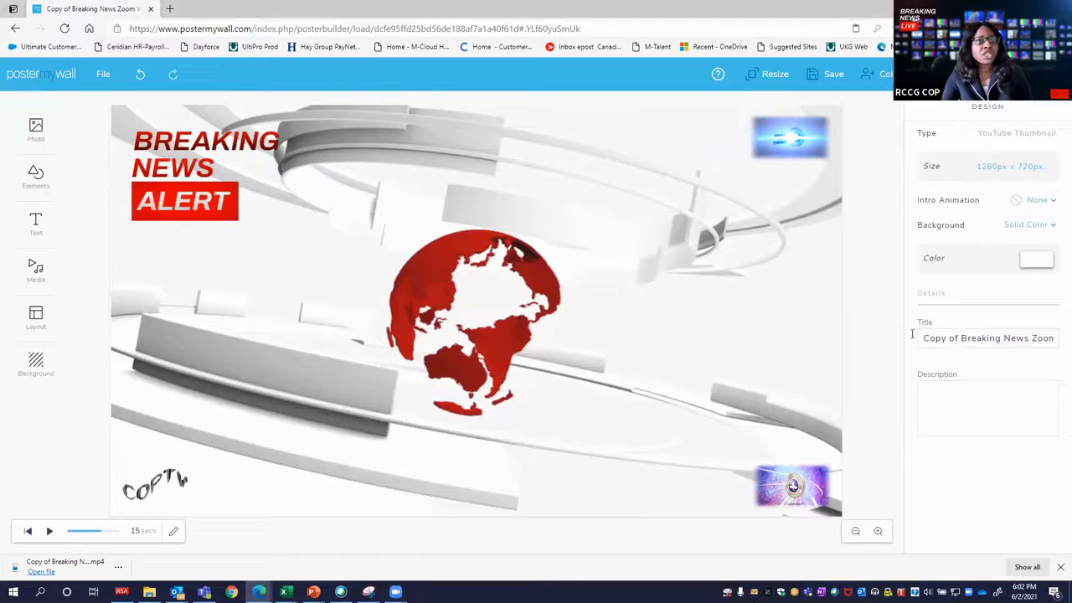
Rename the design's title to "Breaking News Zoom Virtual - White & Red".
mouse_move(922, 338)
left_mouse_down()
mouse_move(957, 337)
mouse_move(921, 337)
left_mouse_up()
key("BackSpace")
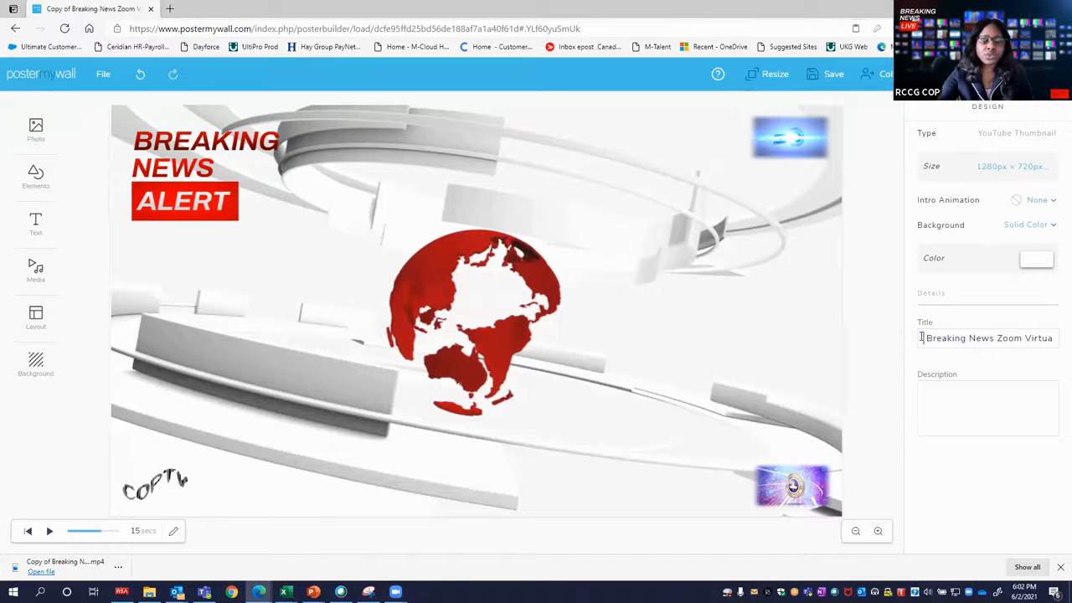
key("Delete")
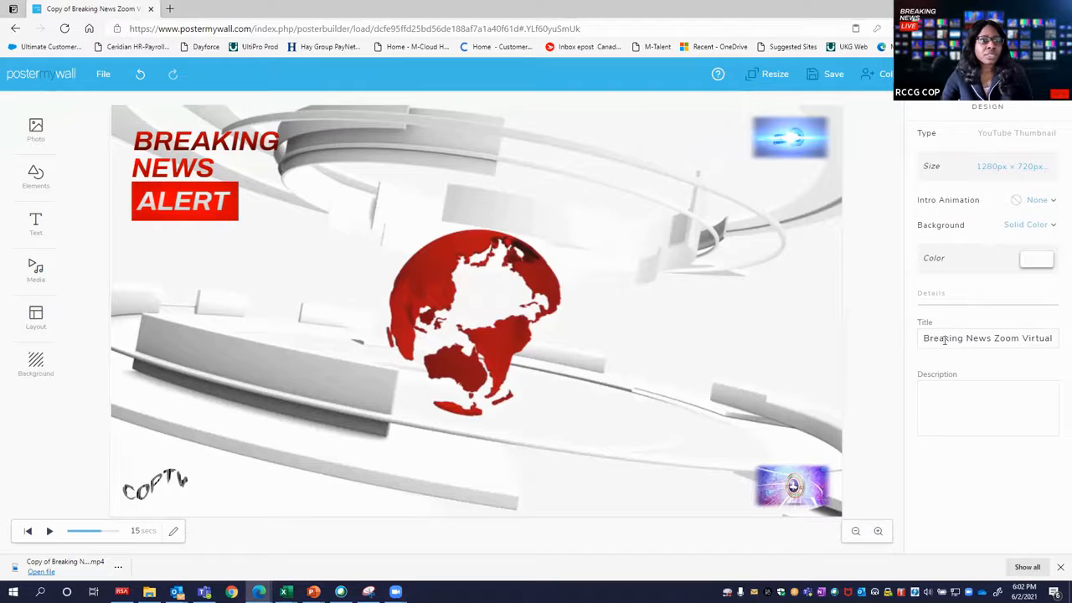
left_click_drag(997, 338, 1014, 338)
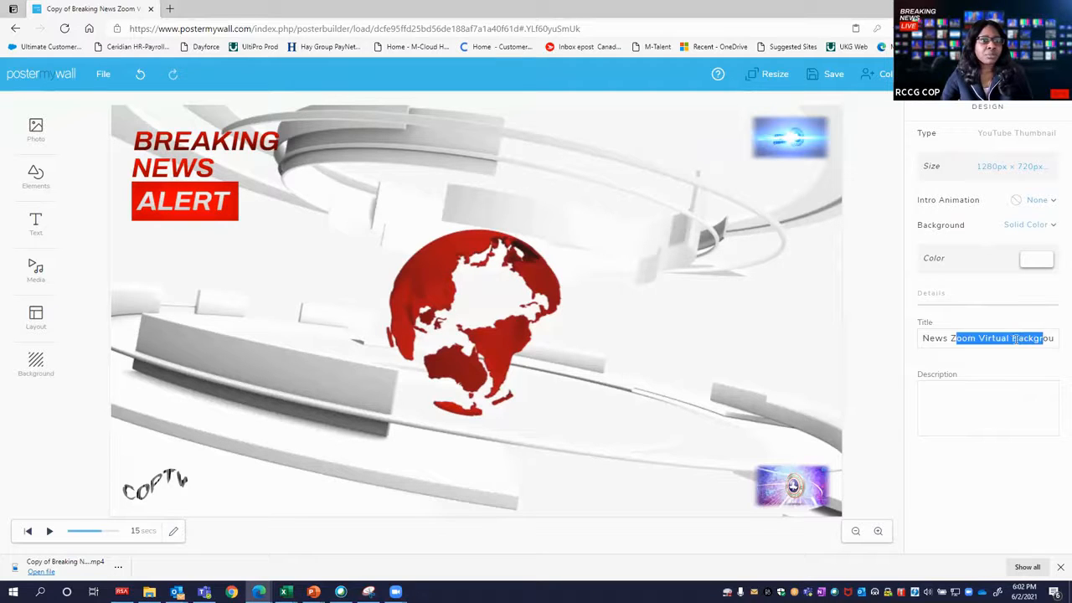
left_click(1011, 339)
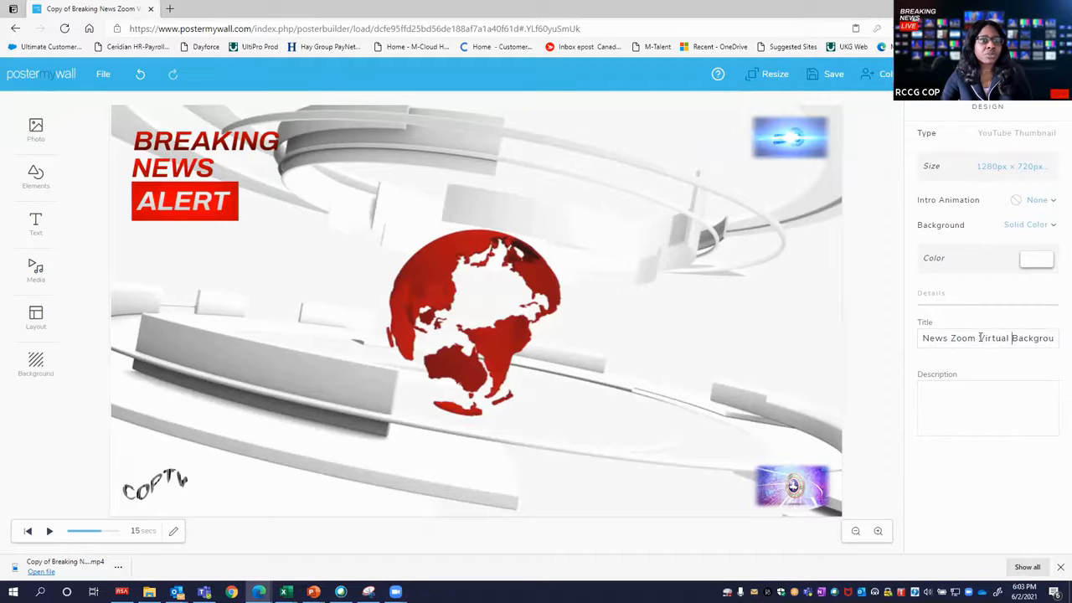
key("shift+End")
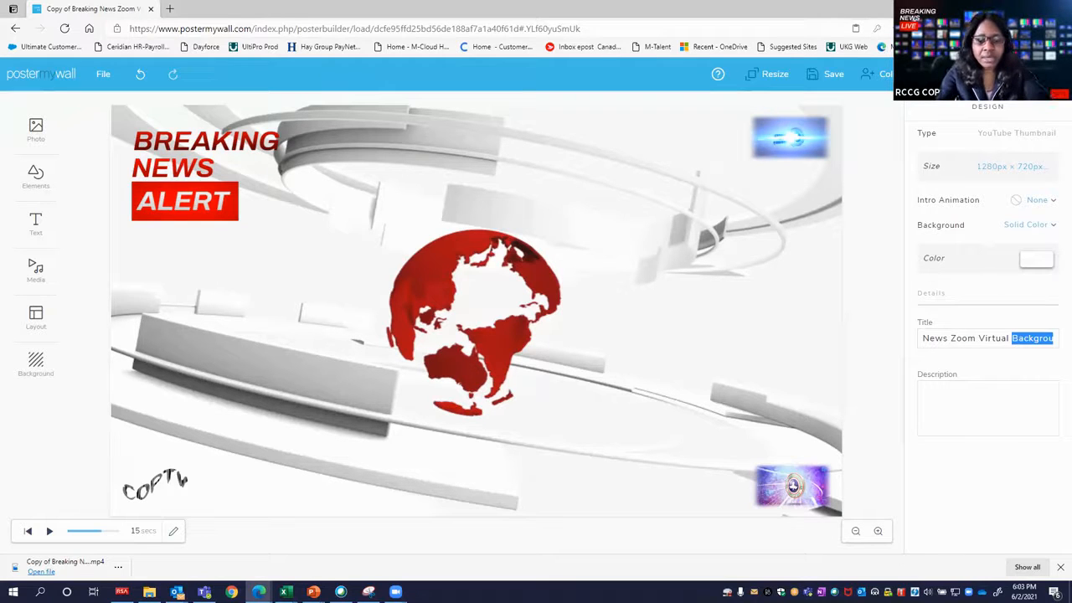
key("BackSpace")
type("- ")
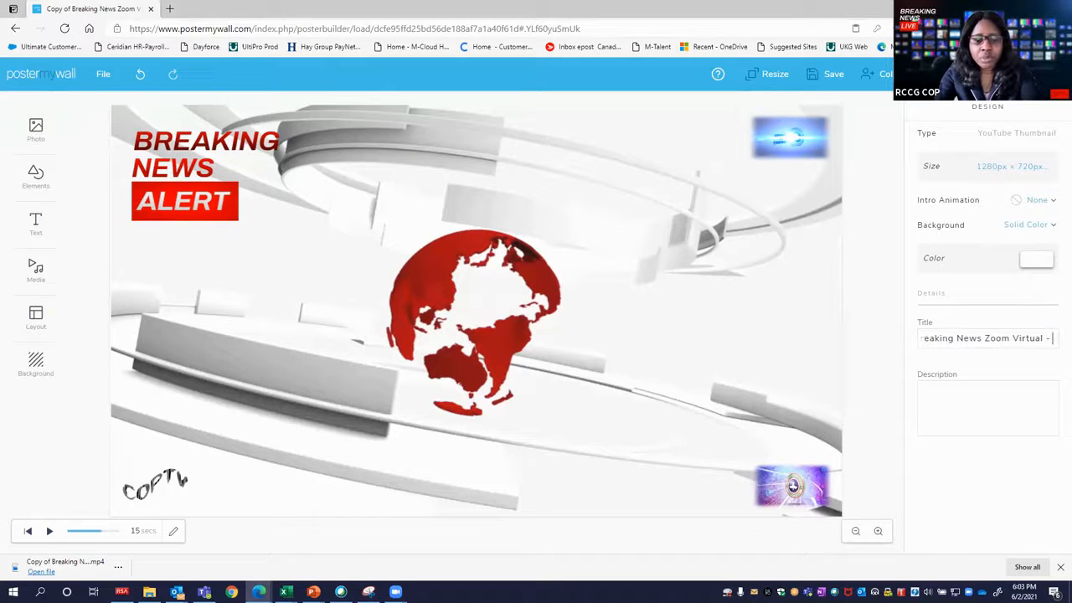
type("White & REd")
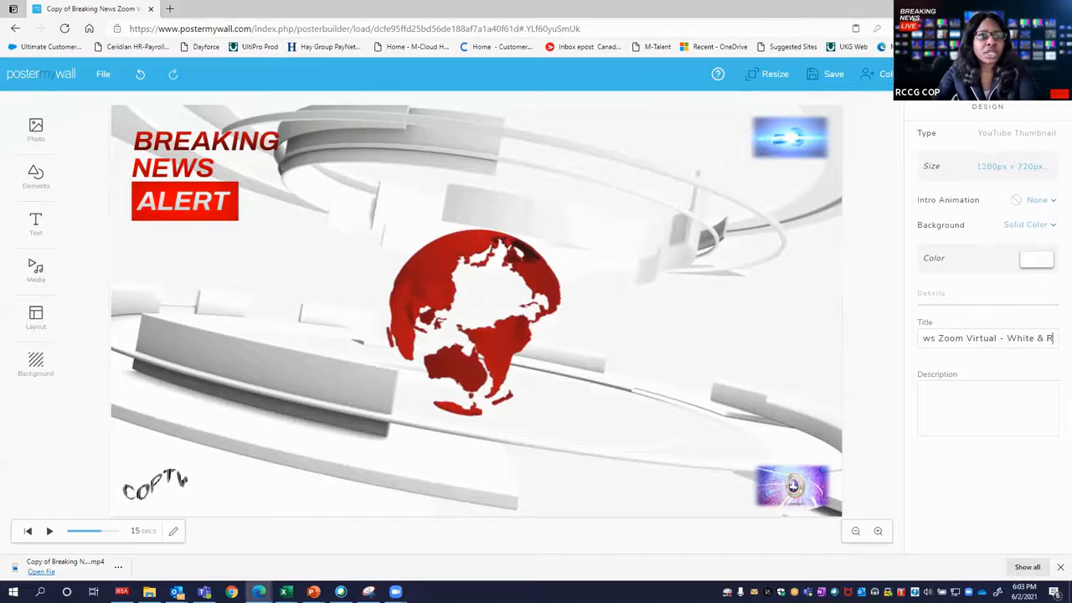
key("BackSpace")
key("BackSpace")
key("BackSpace")
key("BackSpace")
type("ed")
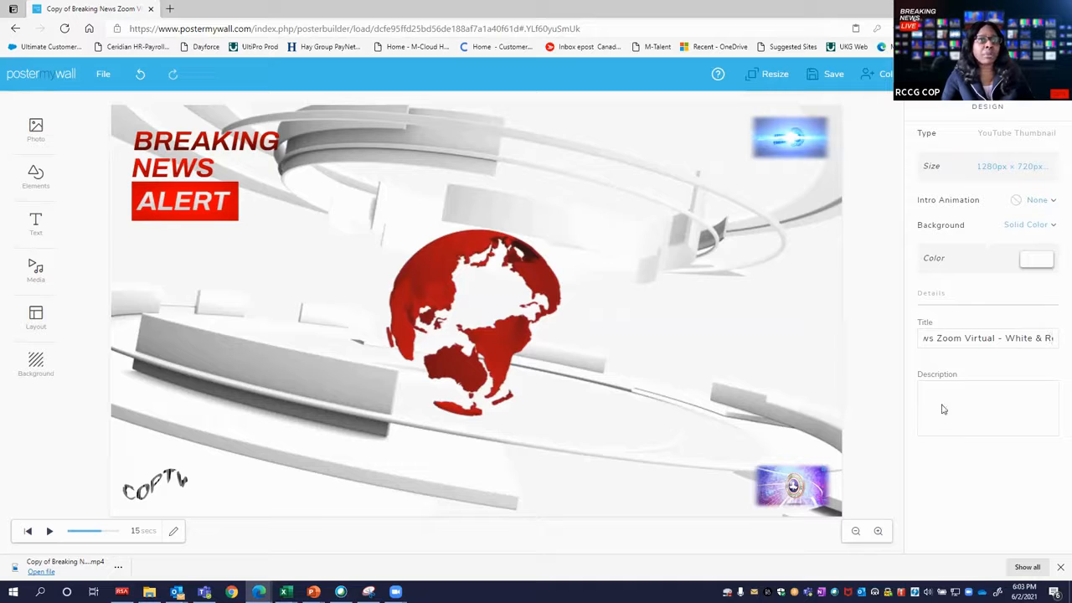
Add the description "Breaking News for Zoom VB COPTV" to the design.
left_click(942, 403)
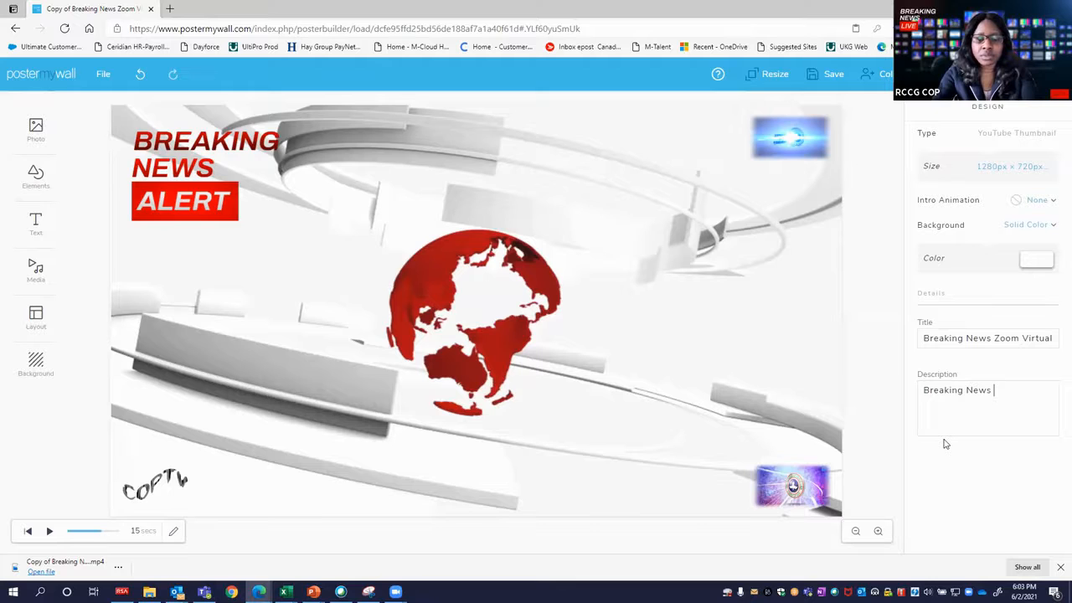
type("Breaking News for X")
key("BackSpace")
type("Zoom V")
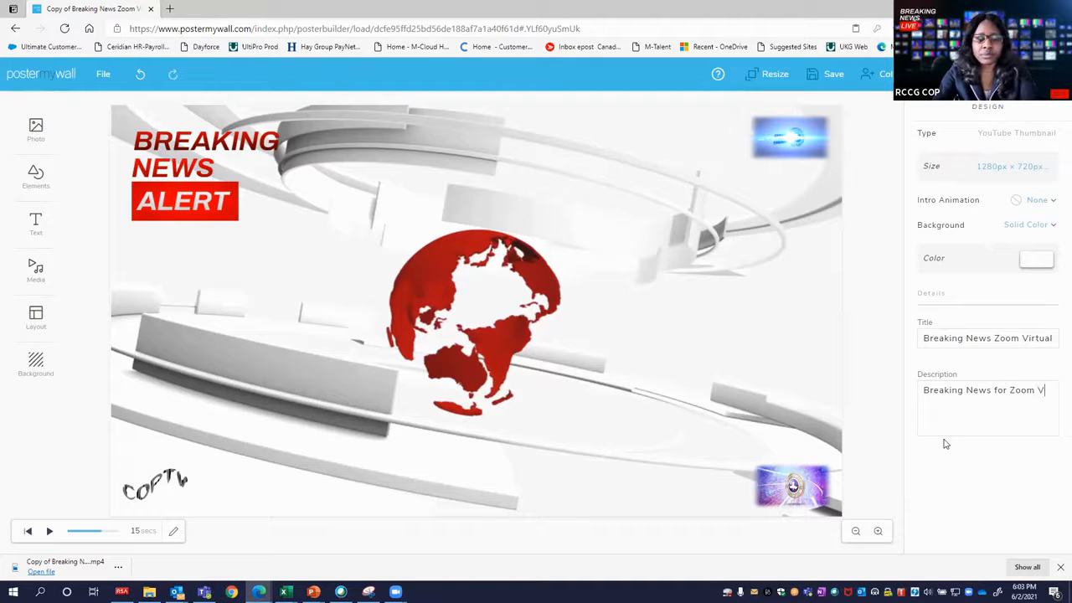
type("B COPTV")
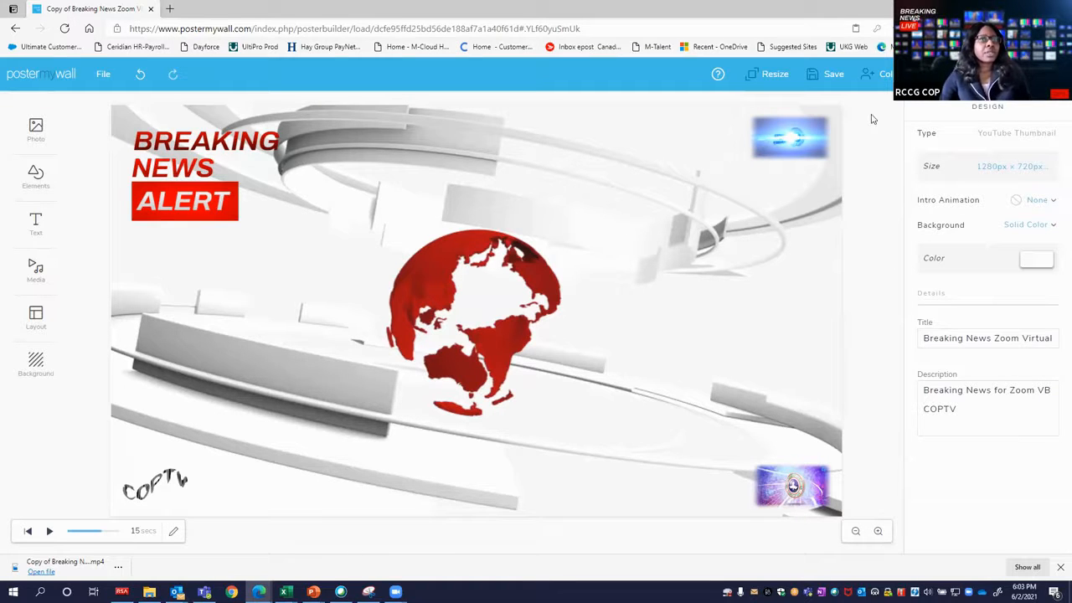
Show the available design sizes and close the list without resizing.
left_click(983, 172)
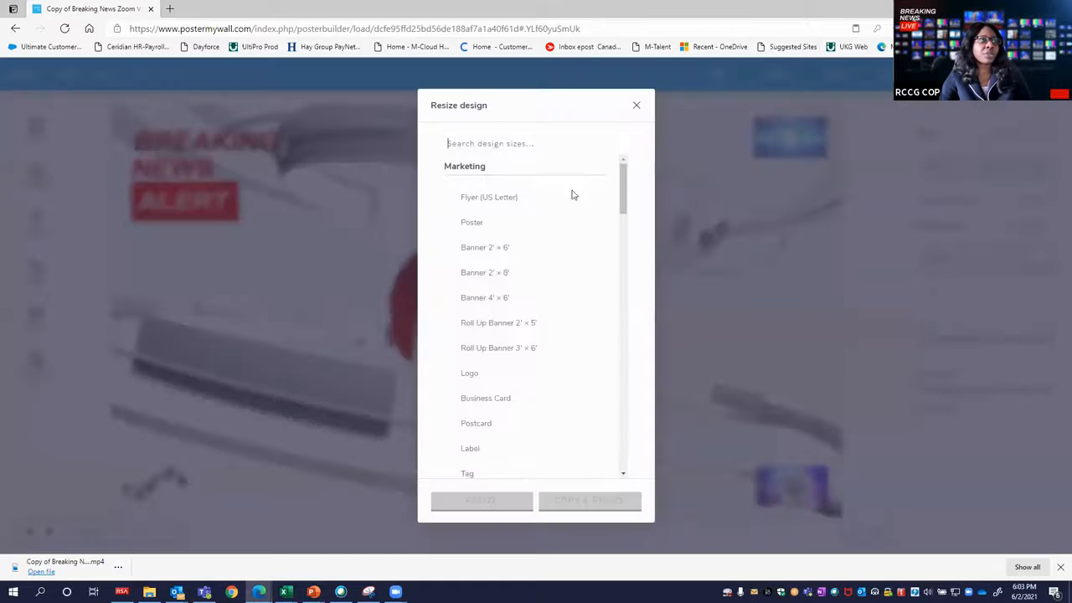
left_click(636, 105)
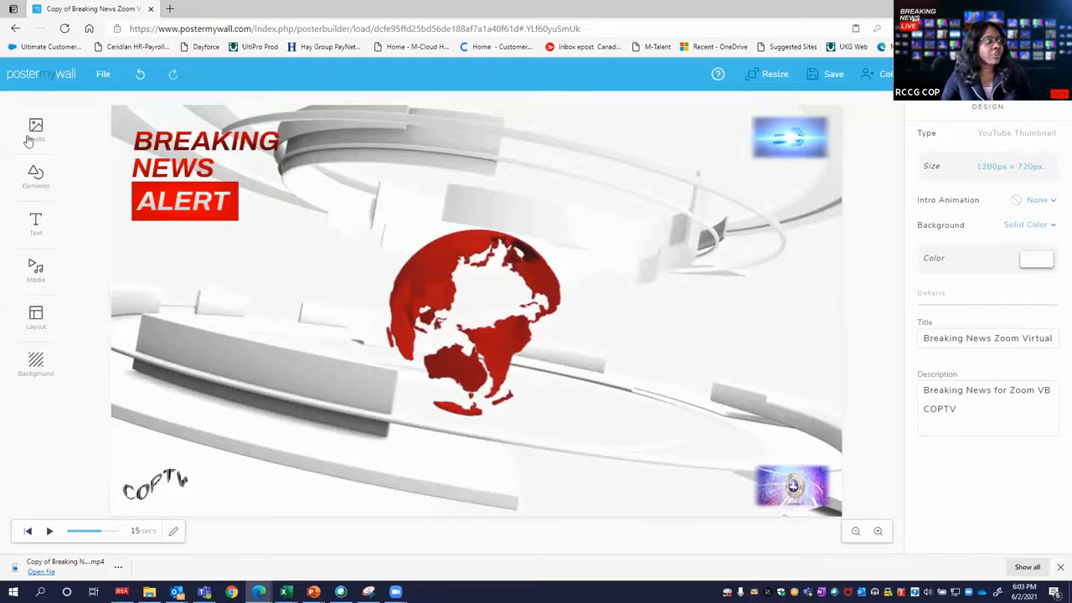
Save the Breaking News design and return to the My designs overview.
left_click(25, 84)
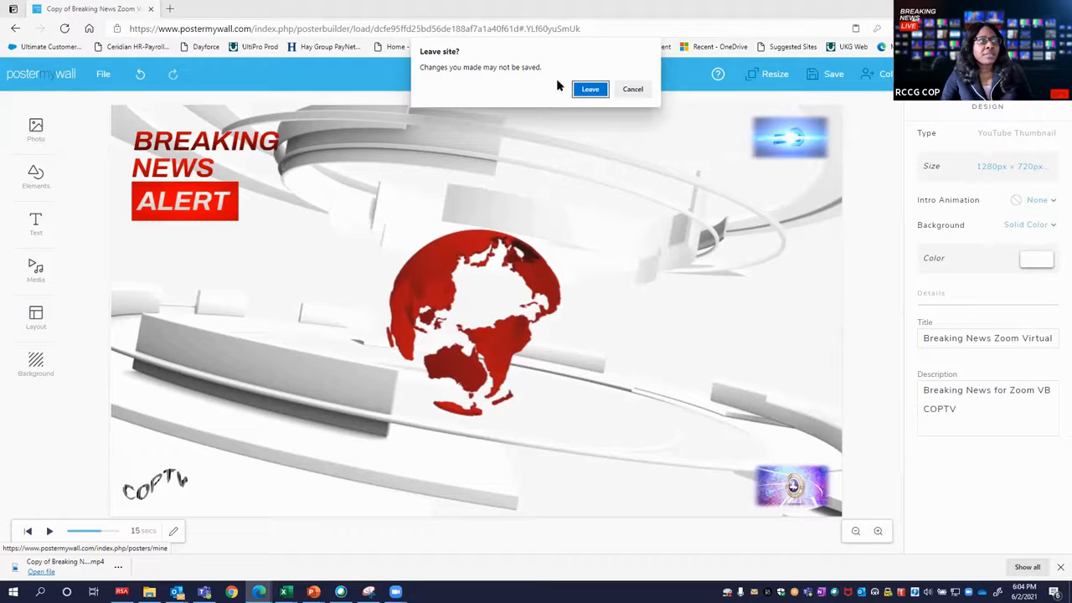
left_click(632, 90)
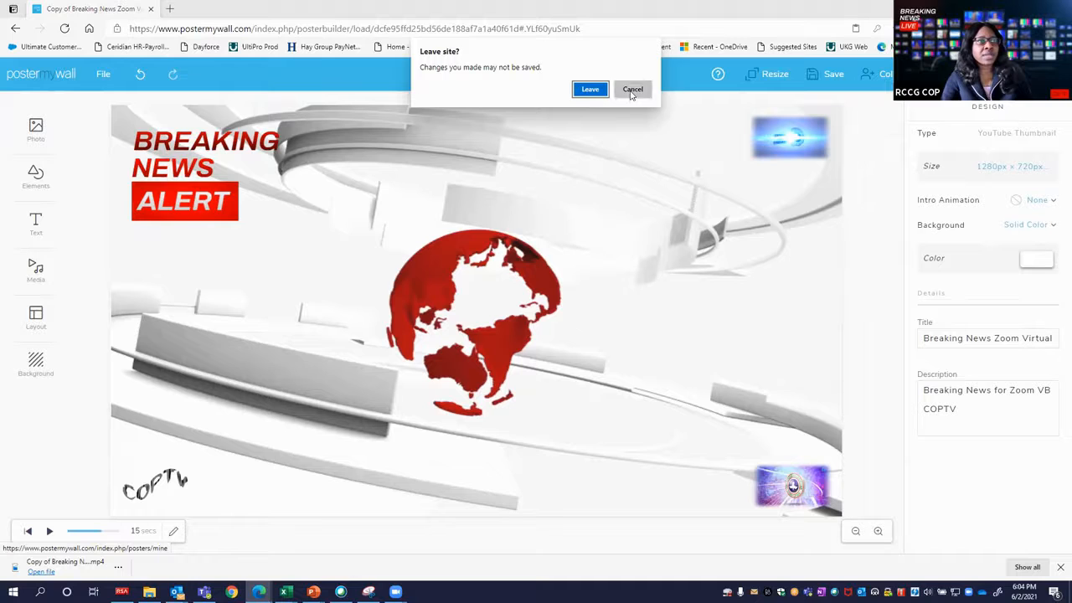
left_click(829, 77)
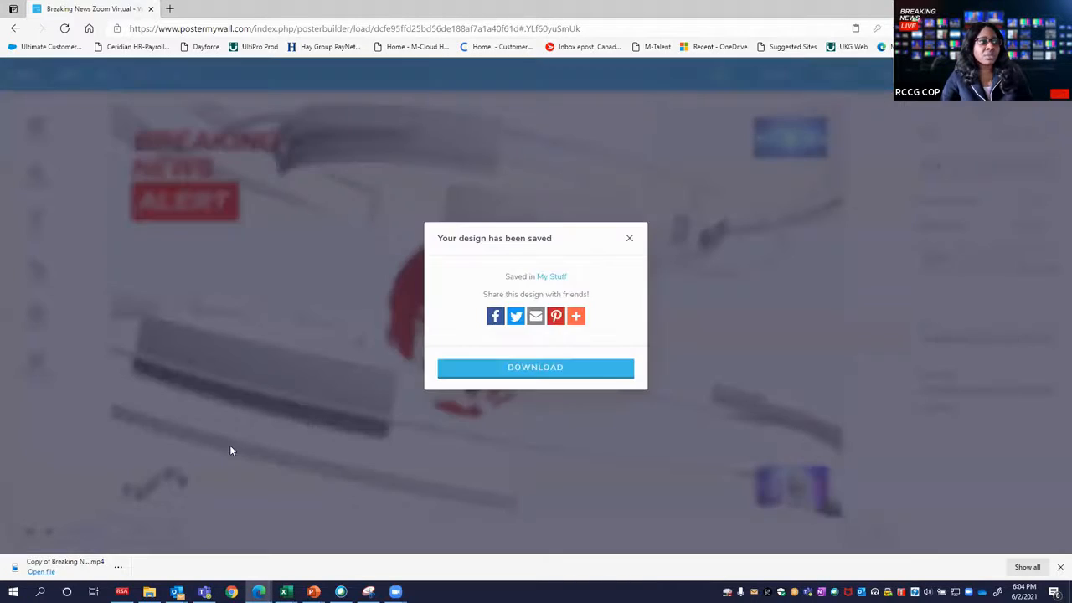
left_click(541, 366)
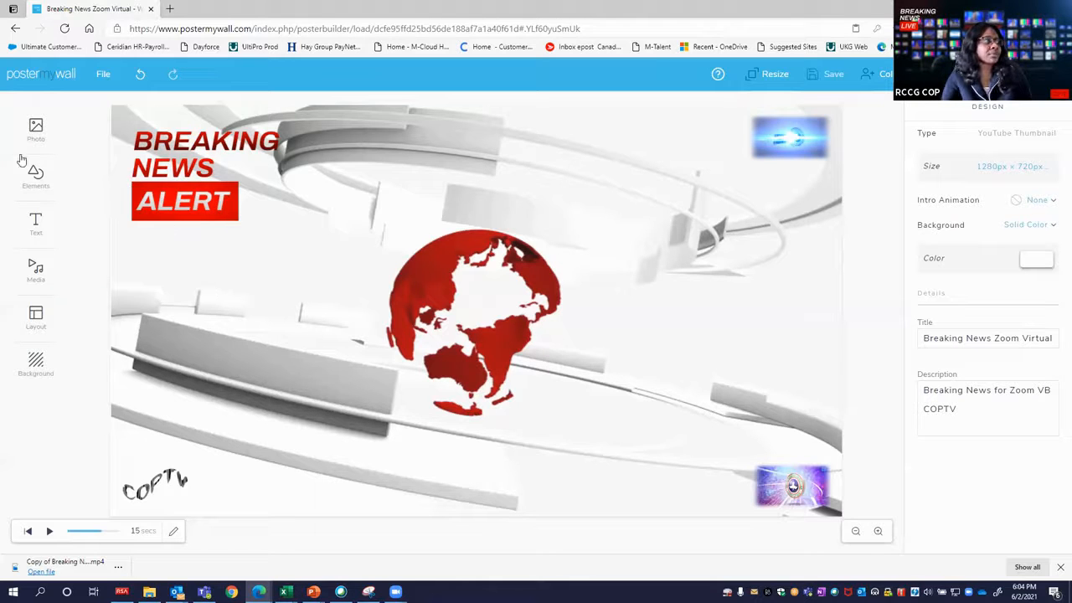
left_click(44, 80)
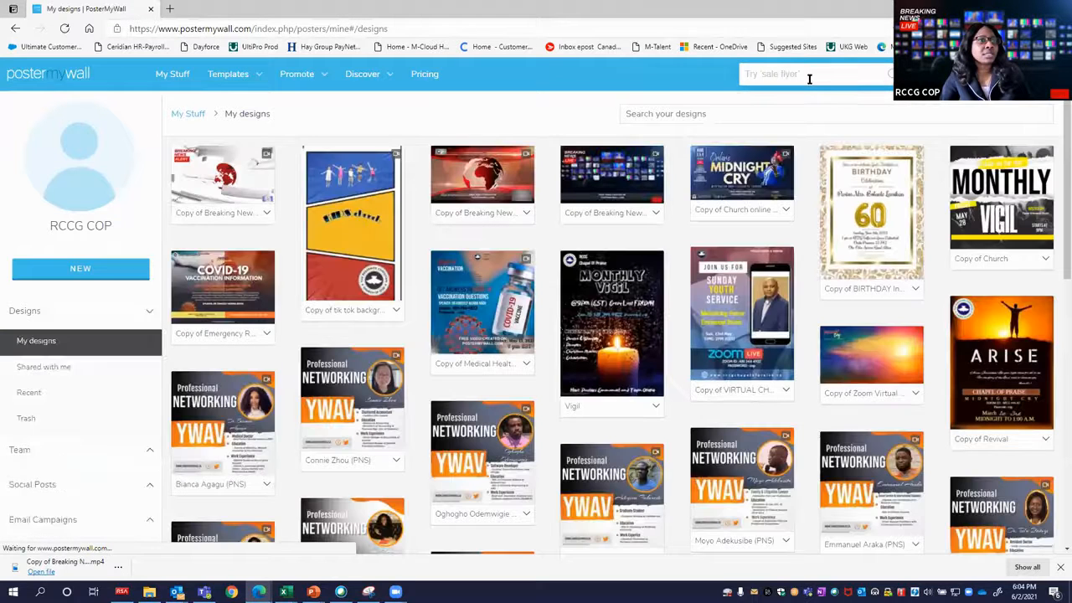
Search the templates for "prayer", browse the results and open the Church online healing prayer Facebook ad template for customizing.
left_click(805, 75)
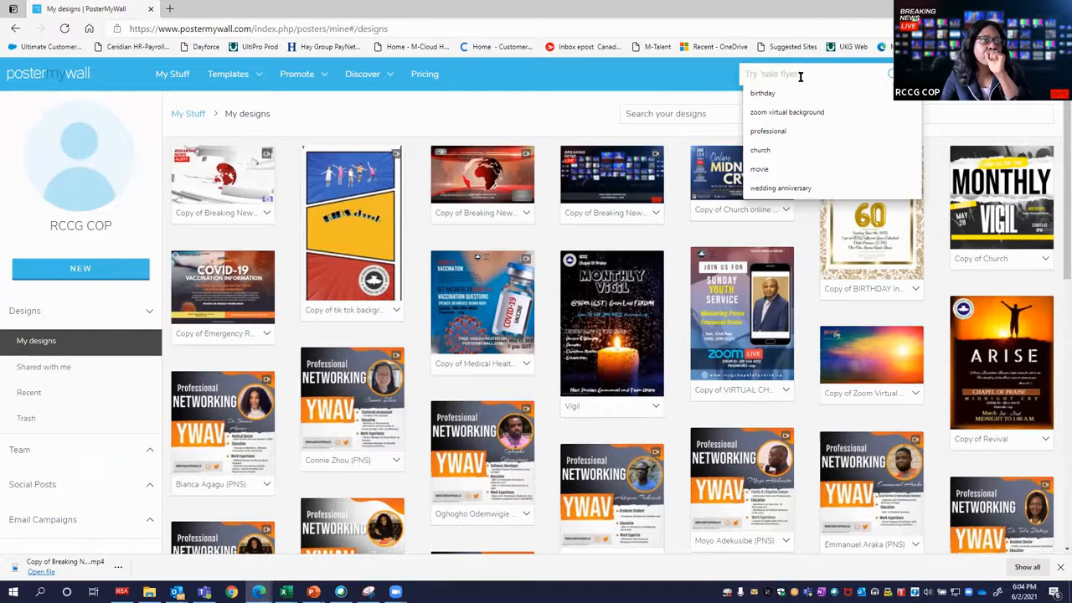
type("prayer")
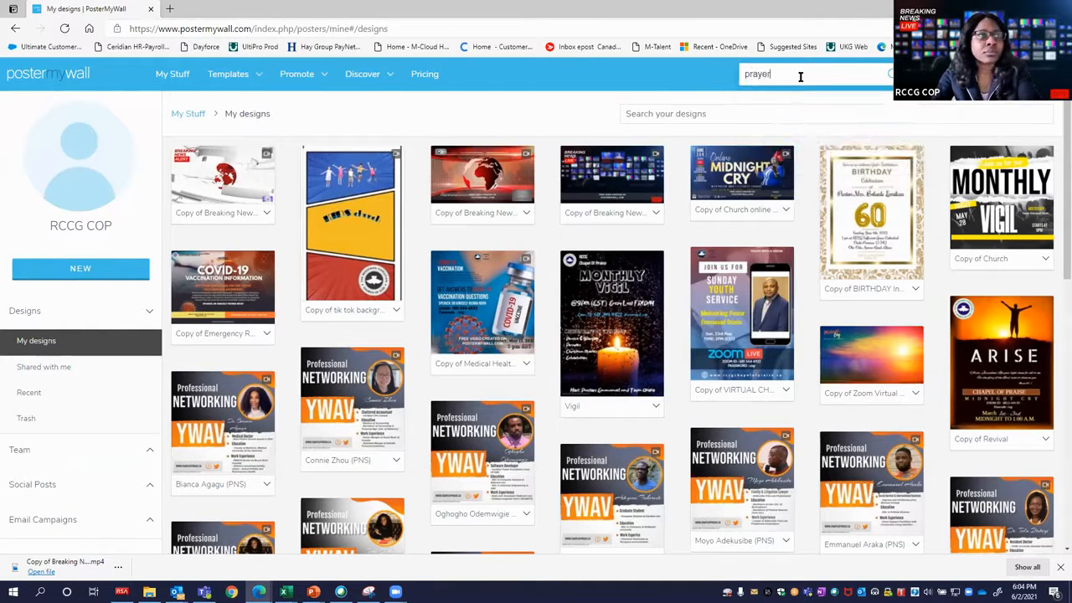
key("Return")
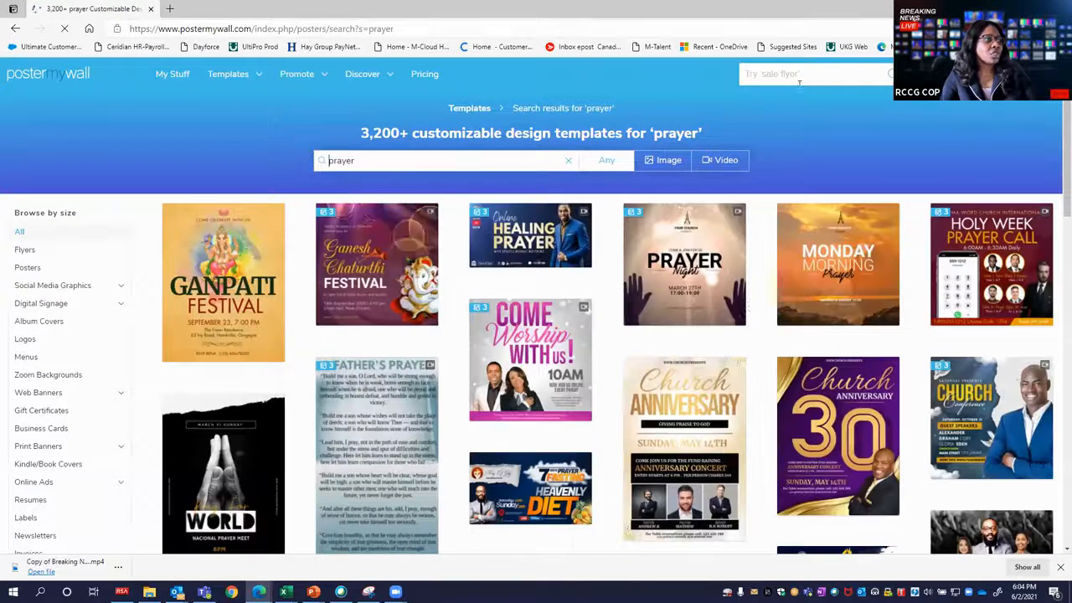
scroll(640, 293, "down", 5)
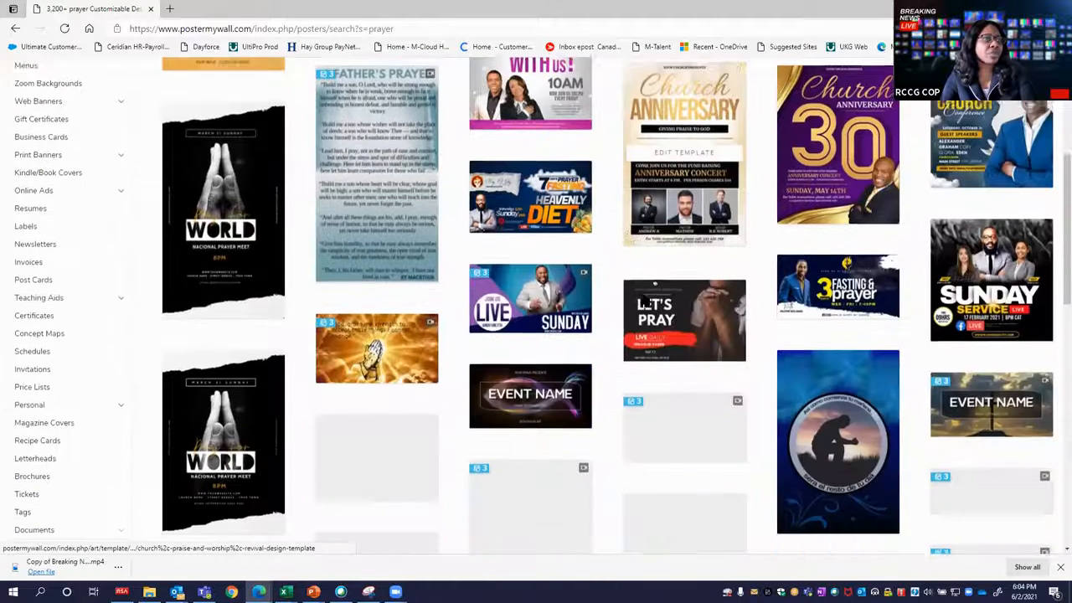
scroll(714, 218, "down", 4)
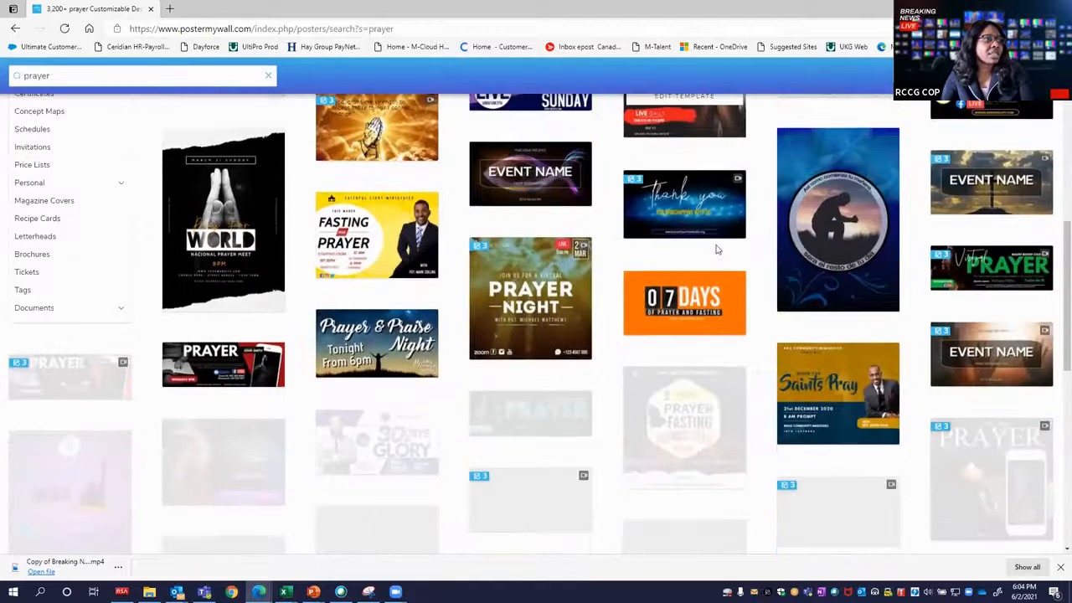
scroll(716, 251, "down", 2)
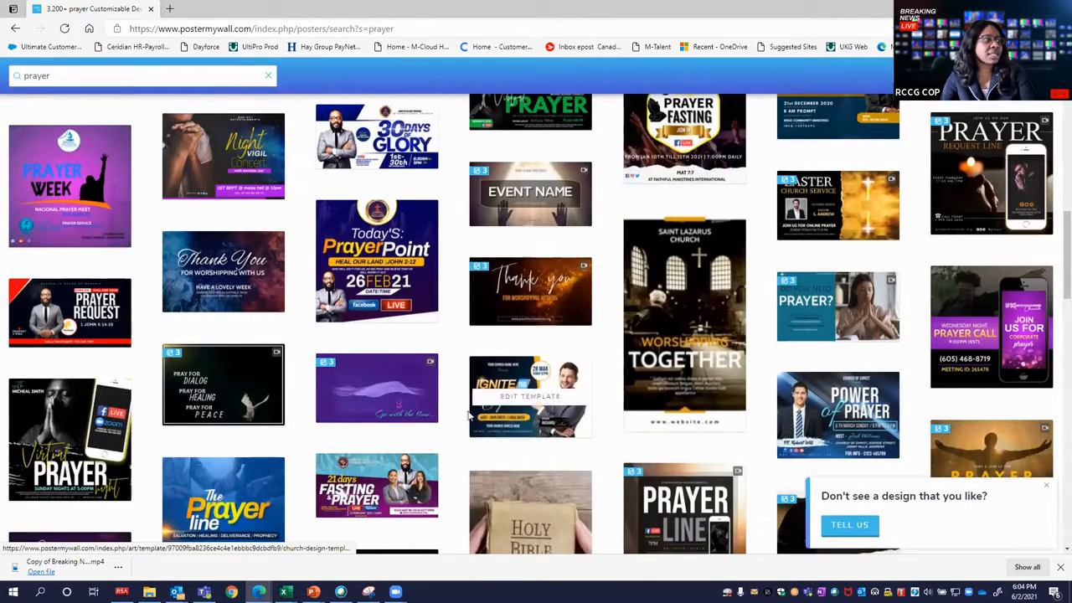
scroll(576, 433, "up", 10)
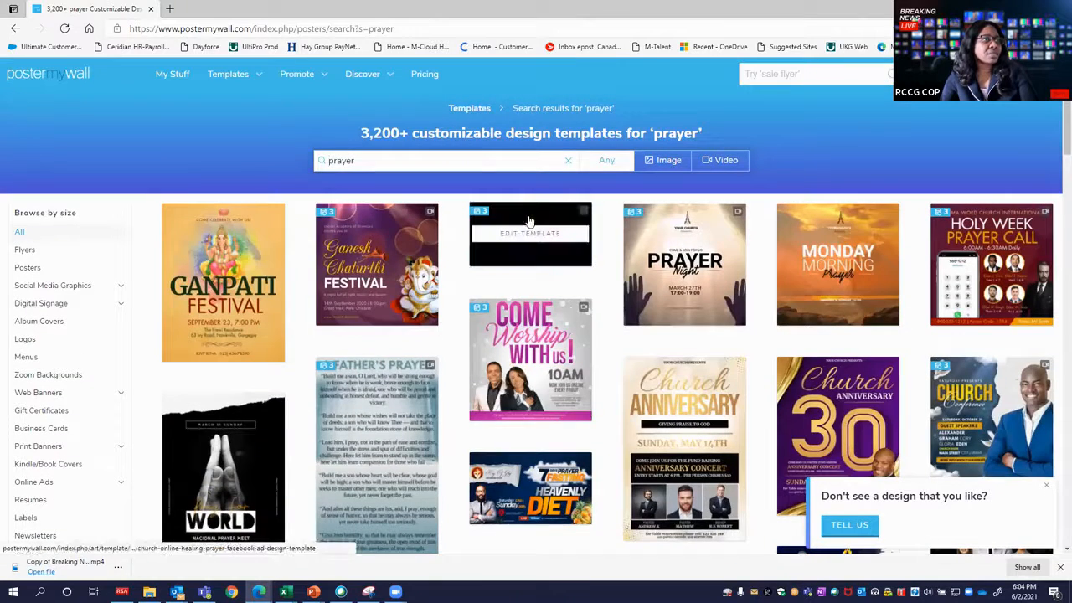
left_click(528, 269)
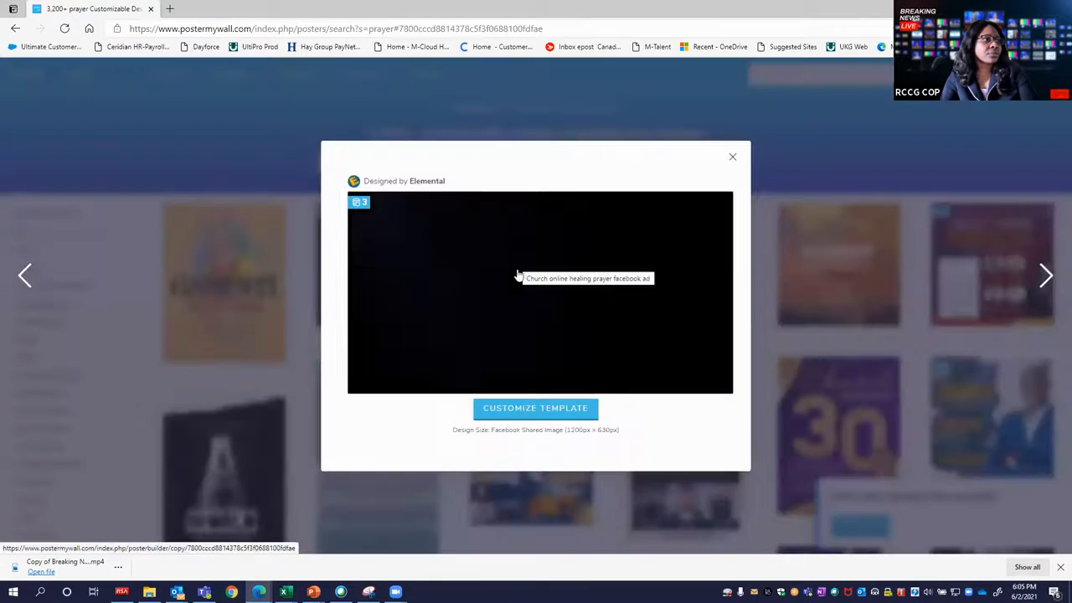
left_click(543, 409)
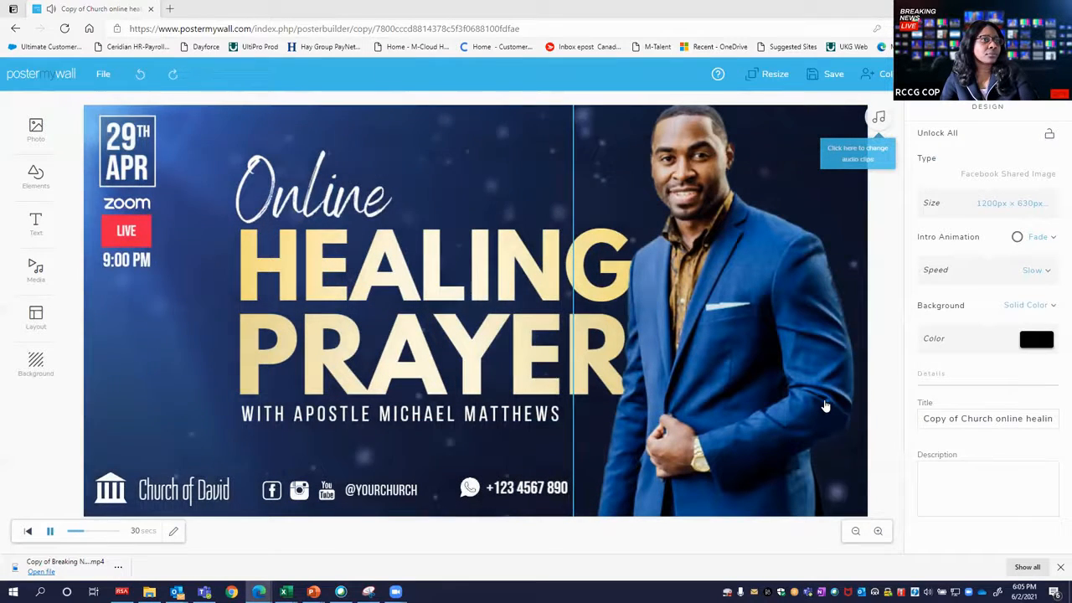
Pause the template's playback and show its audio clip settings.
left_click(50, 530)
left_click(417, 410)
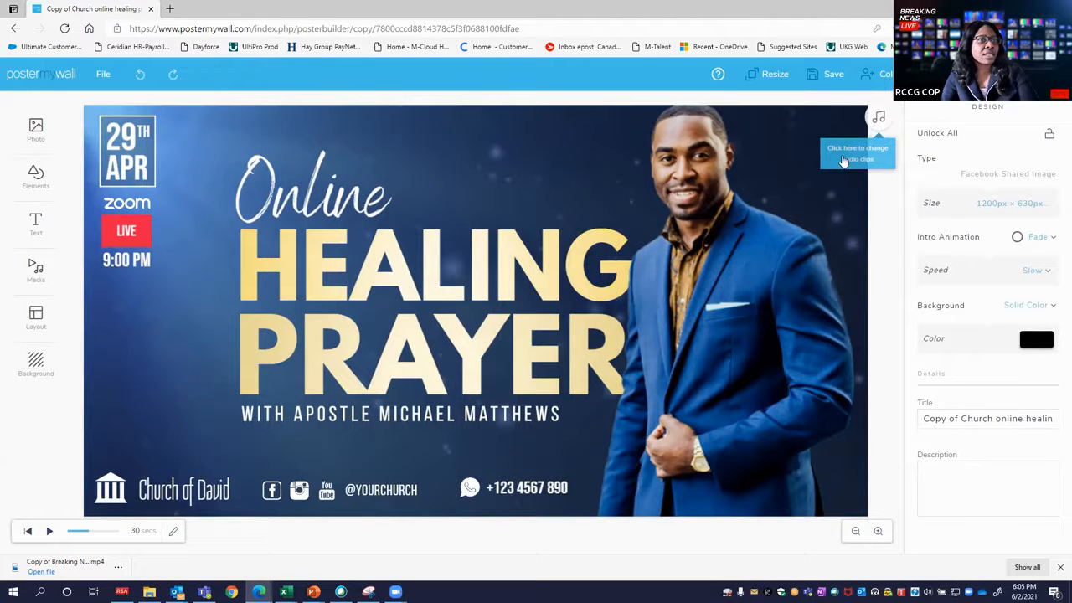
left_click(877, 120)
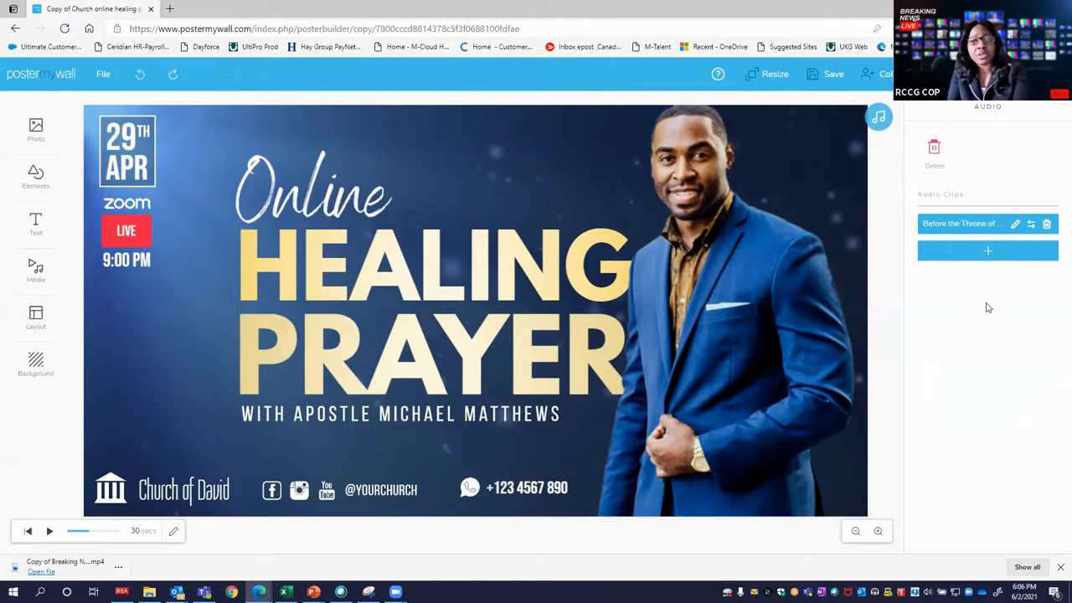
Change the heading HEALING to MIDNIGHT and the heading PRAYER to CRY.
double_click(339, 257)
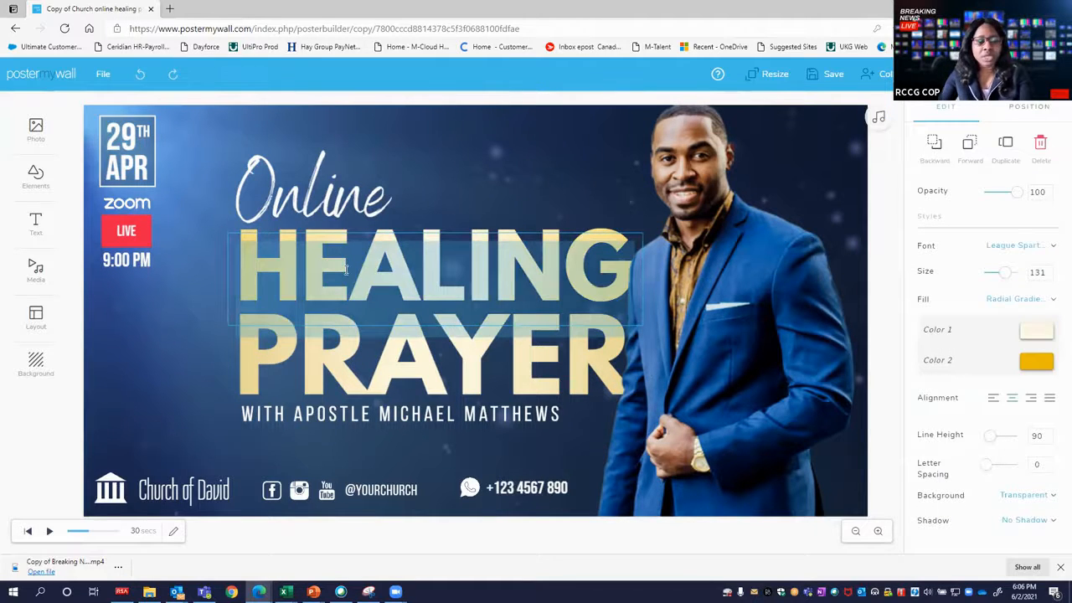
type("MIDNIGHT")
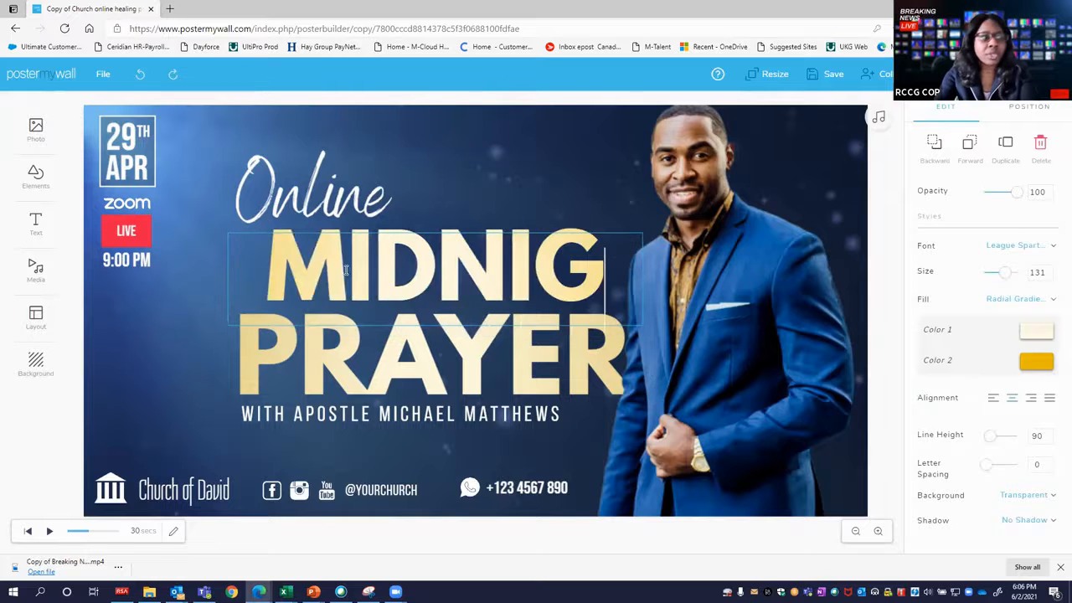
double_click(276, 363)
type("CRY")
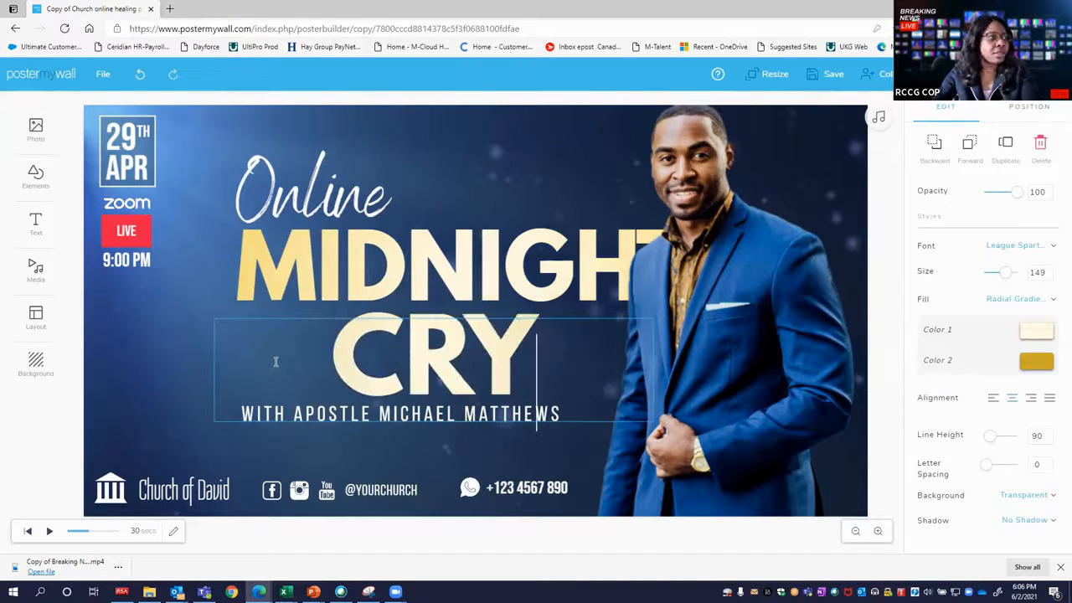
Replace the speaker in the line under CRY with PASTOR MRS followed by the new speaker's full name.
left_click(297, 414)
left_click(315, 414)
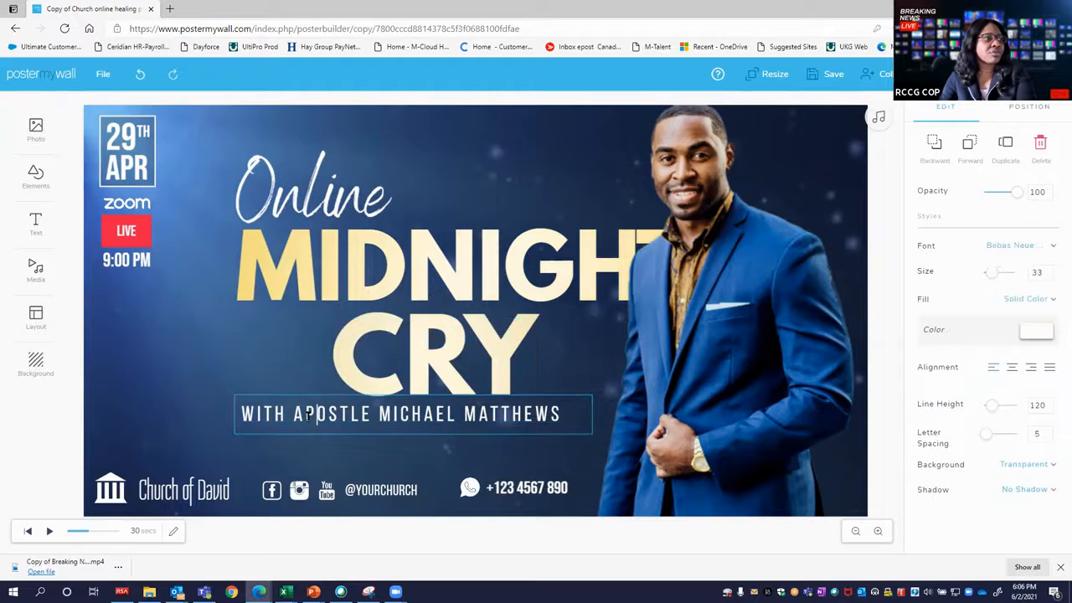
left_click_drag(406, 413, 578, 412)
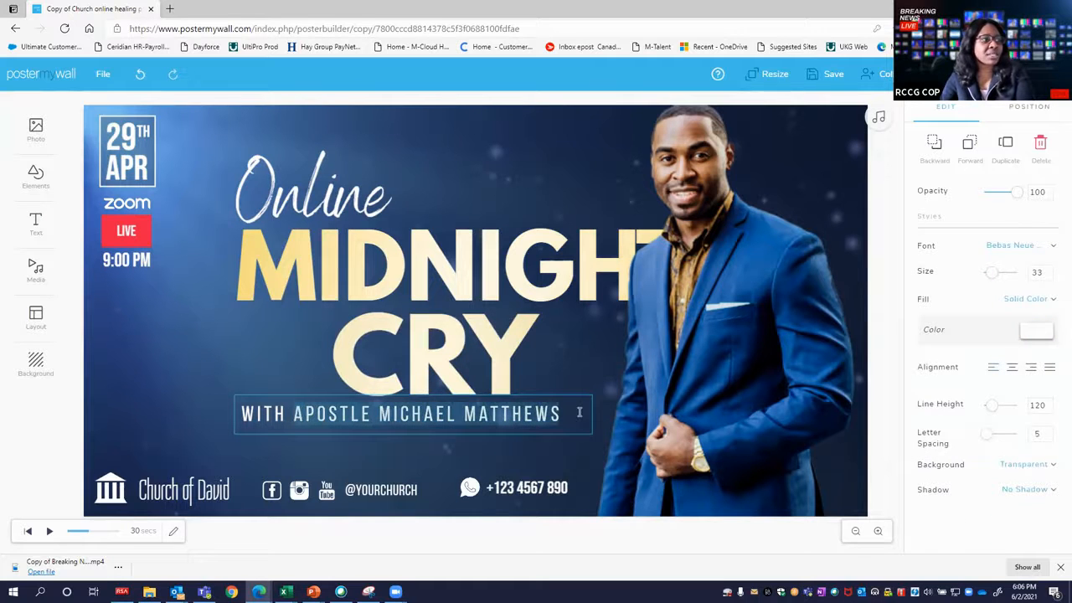
type("PASTOR ")
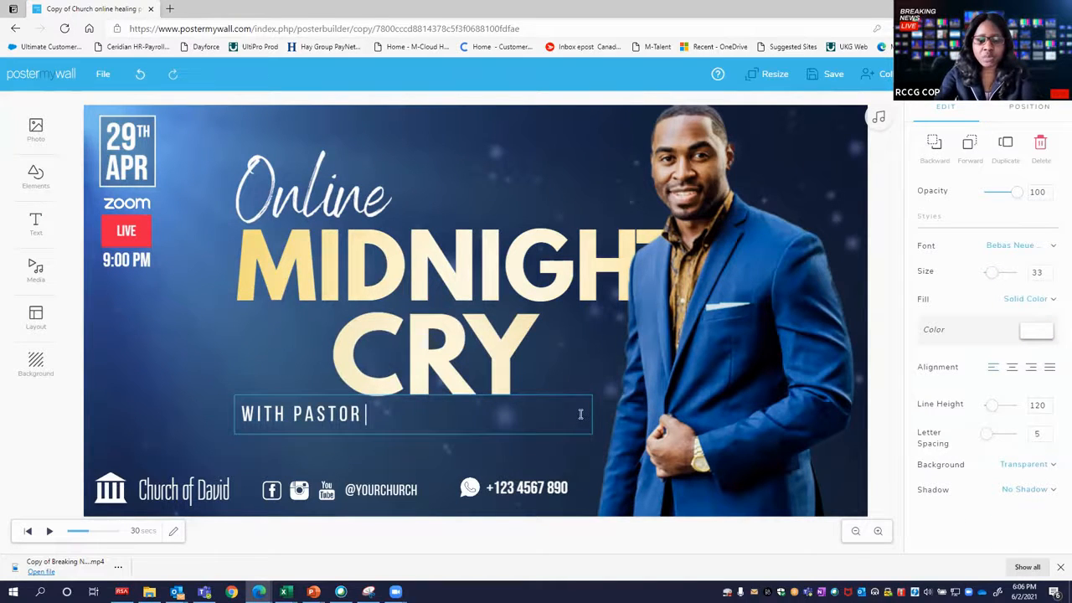
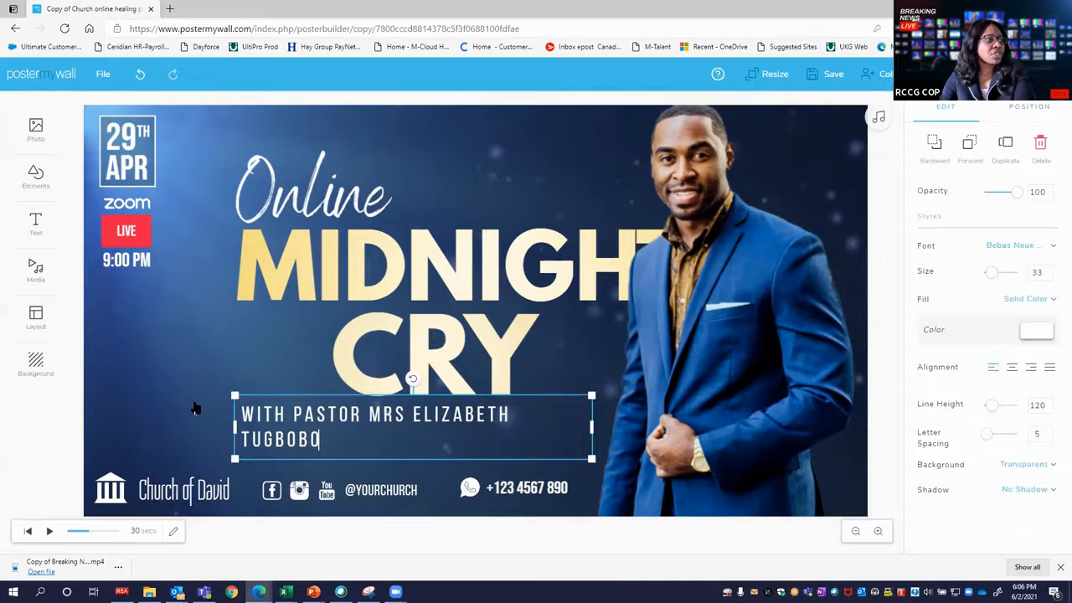
Widen the speaker line's text box so the text fits on one line and reposition it beneath CRY.
left_click(296, 422)
left_click(506, 450)
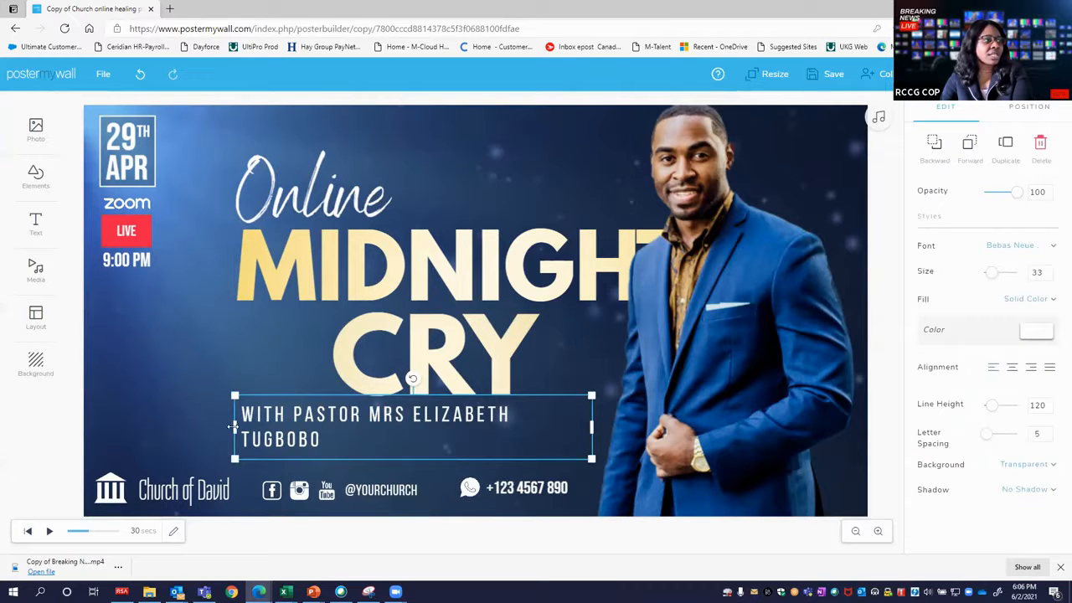
left_click_drag(220, 426, 202, 426)
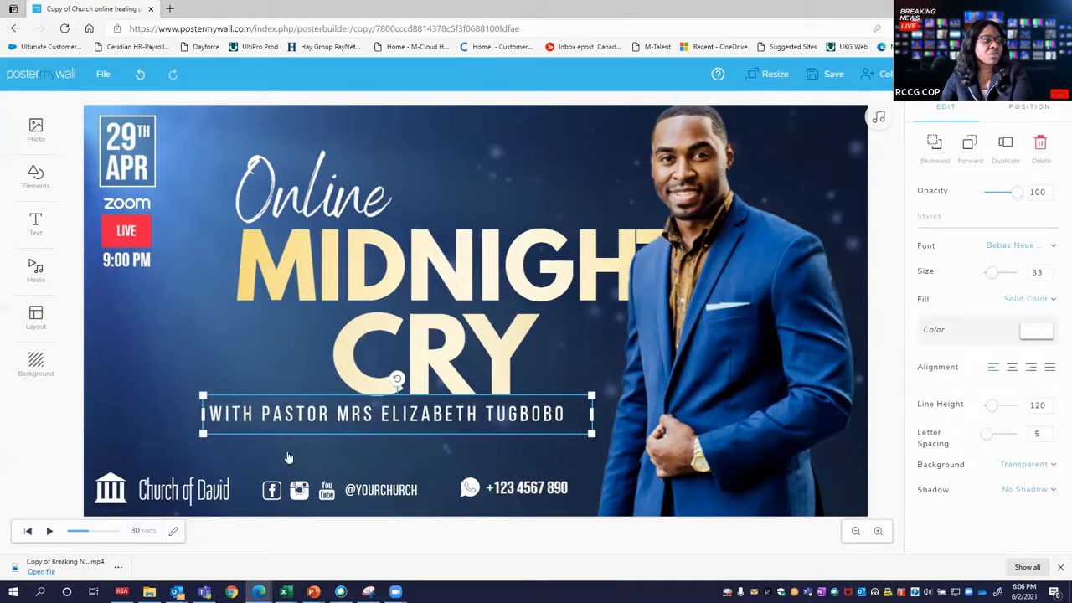
left_click_drag(278, 410, 444, 420)
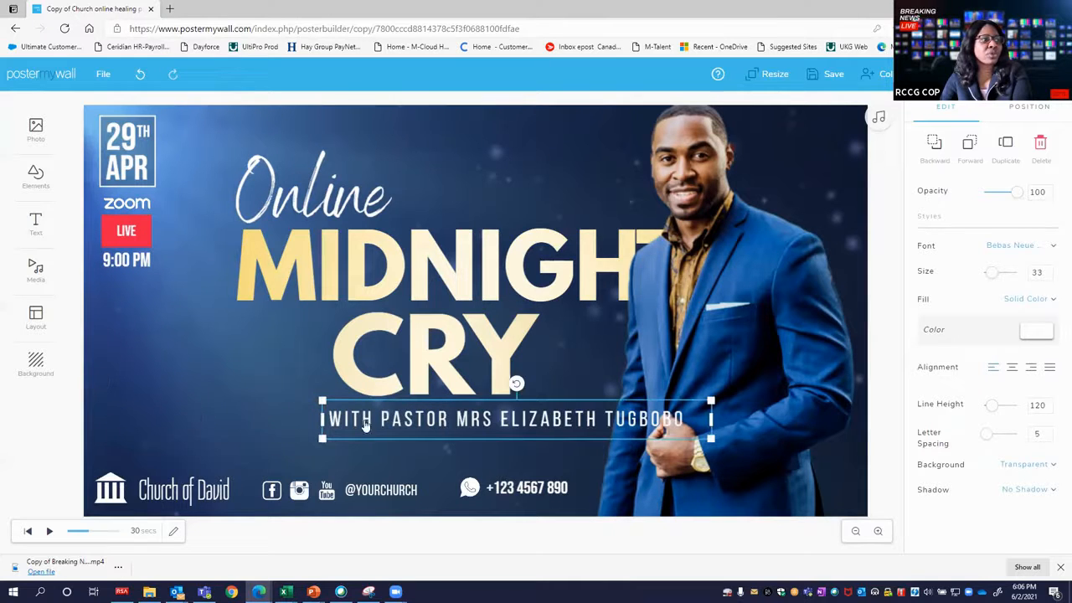
left_click_drag(414, 416, 335, 415)
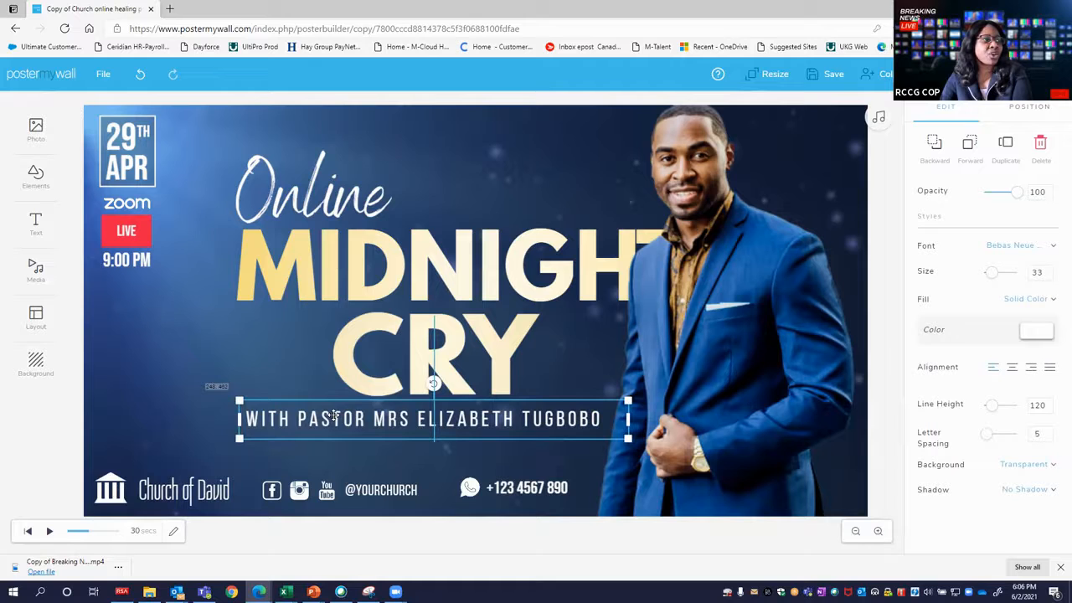
left_click_drag(333, 415, 333, 415)
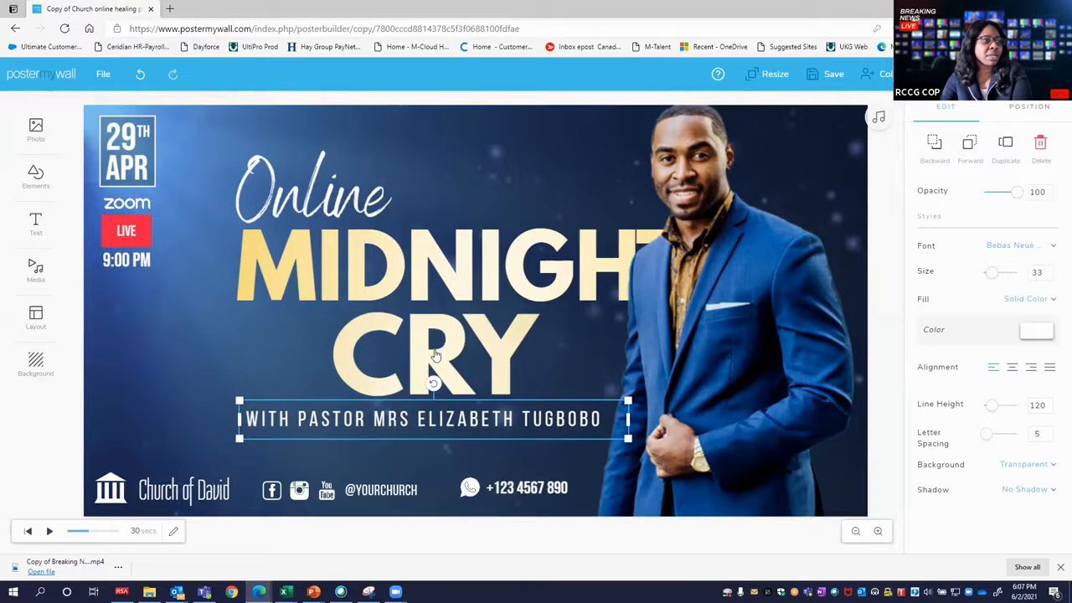
left_click(199, 403)
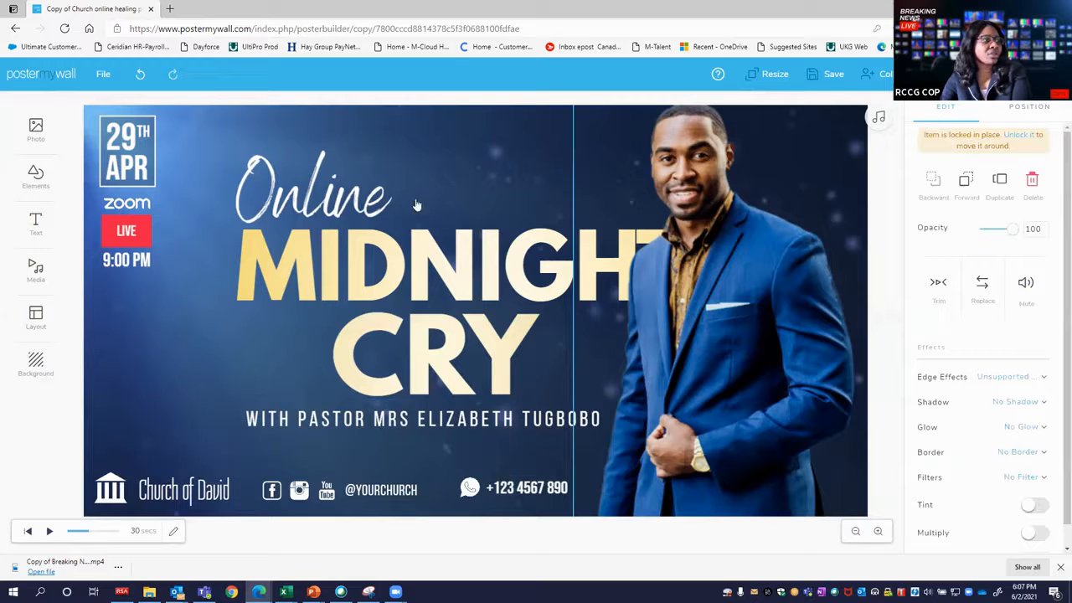
Delete the photo of the man in the blue suit.
left_click(701, 259)
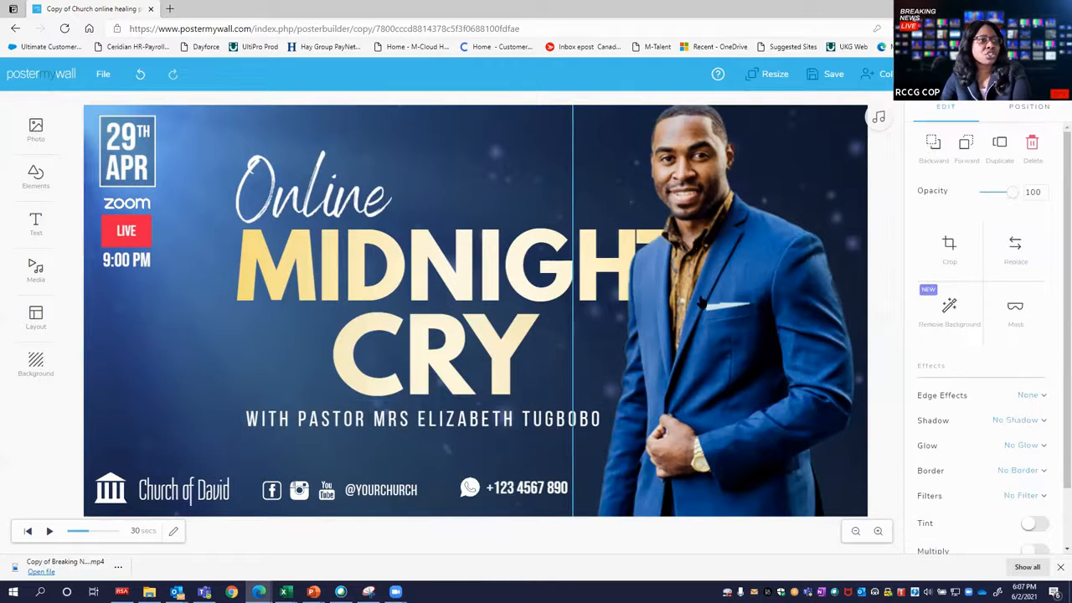
right_click(653, 290)
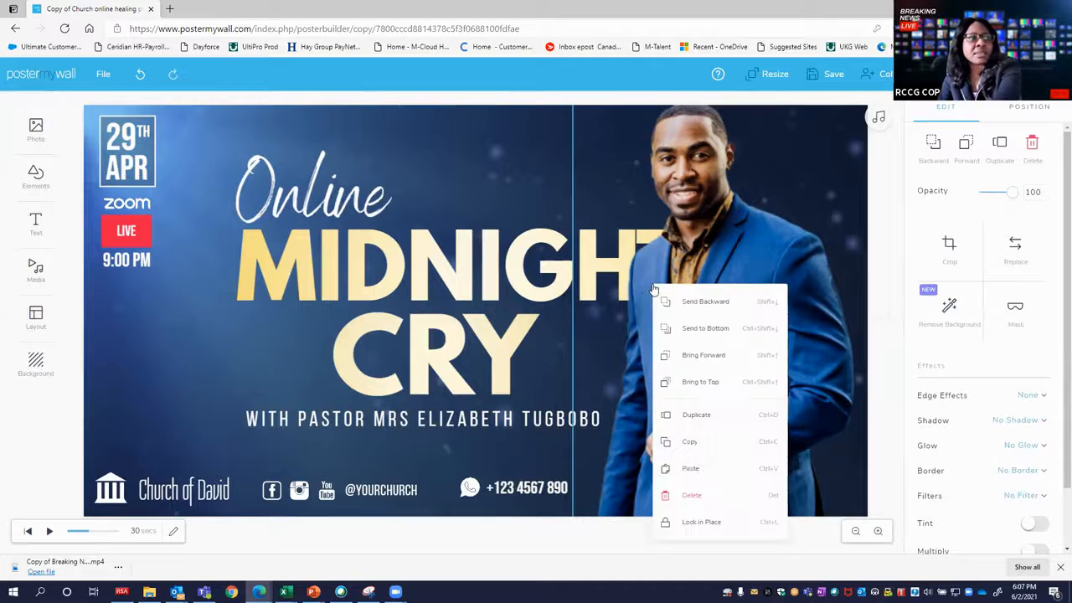
left_click(682, 494)
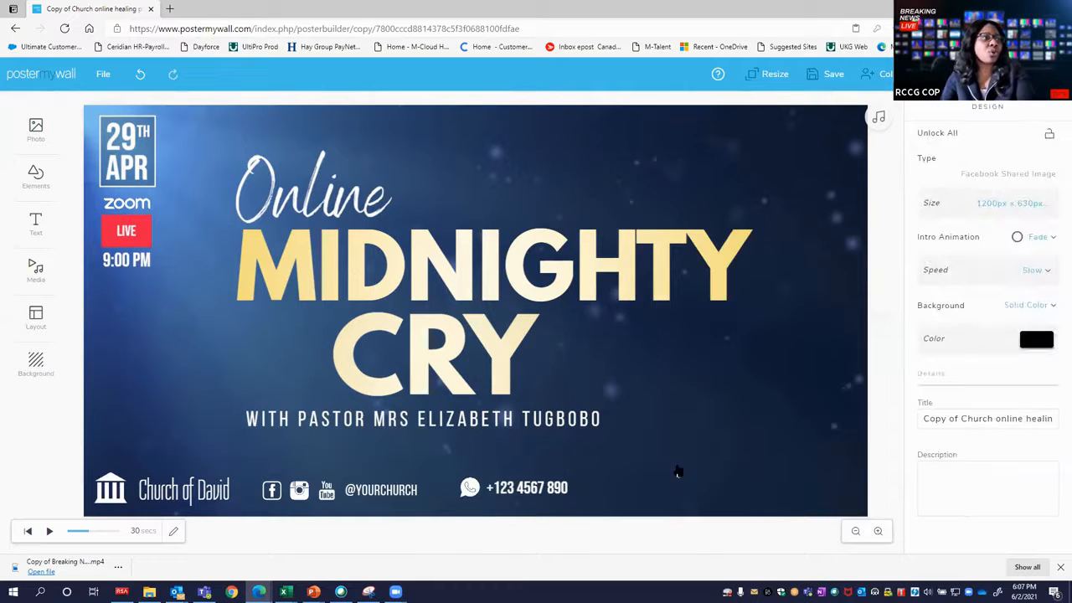
Add the cut-out photo of the woman in the red hat and blue jacket from My photos.
left_click(36, 130)
left_click(111, 134)
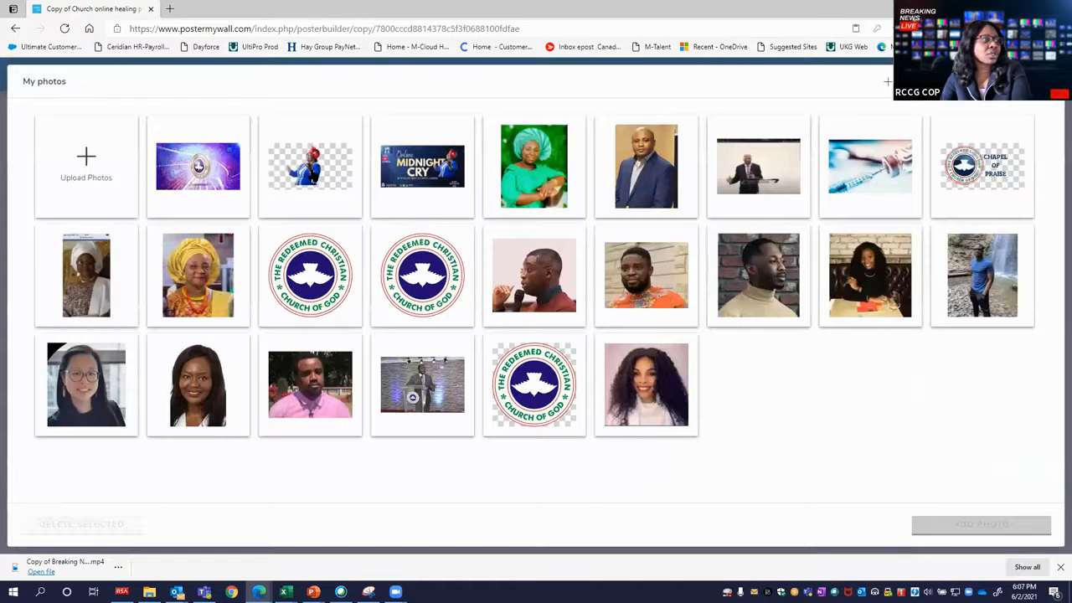
left_click(303, 172)
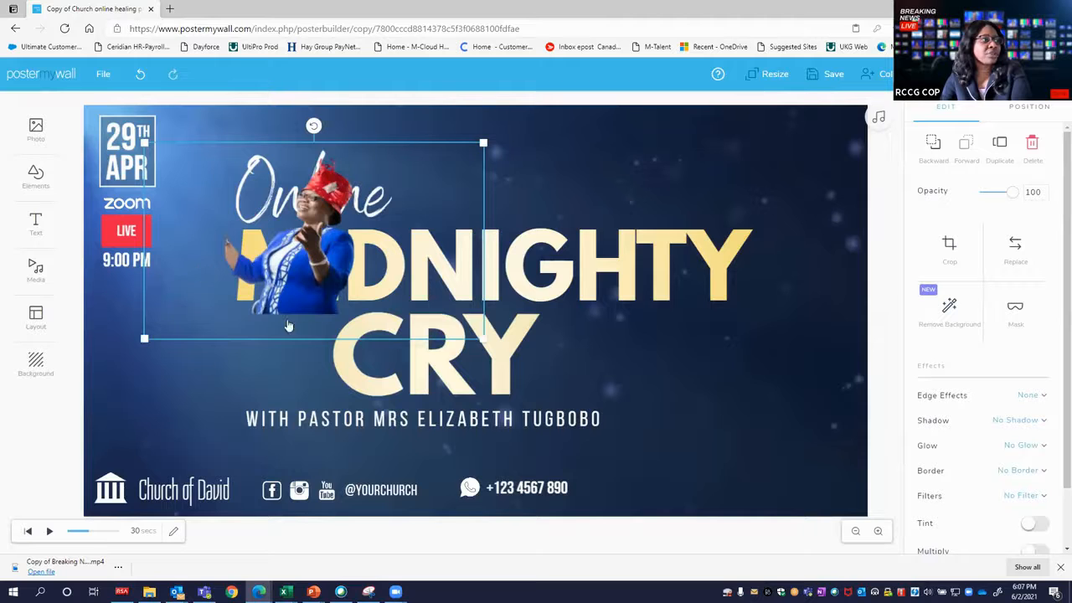
Enlarge the woman's cut-out photo and position it beside the headings, overlapping the end of the upper heading.
left_click_drag(236, 332, 237, 354)
left_click_drag(683, 239, 622, 307)
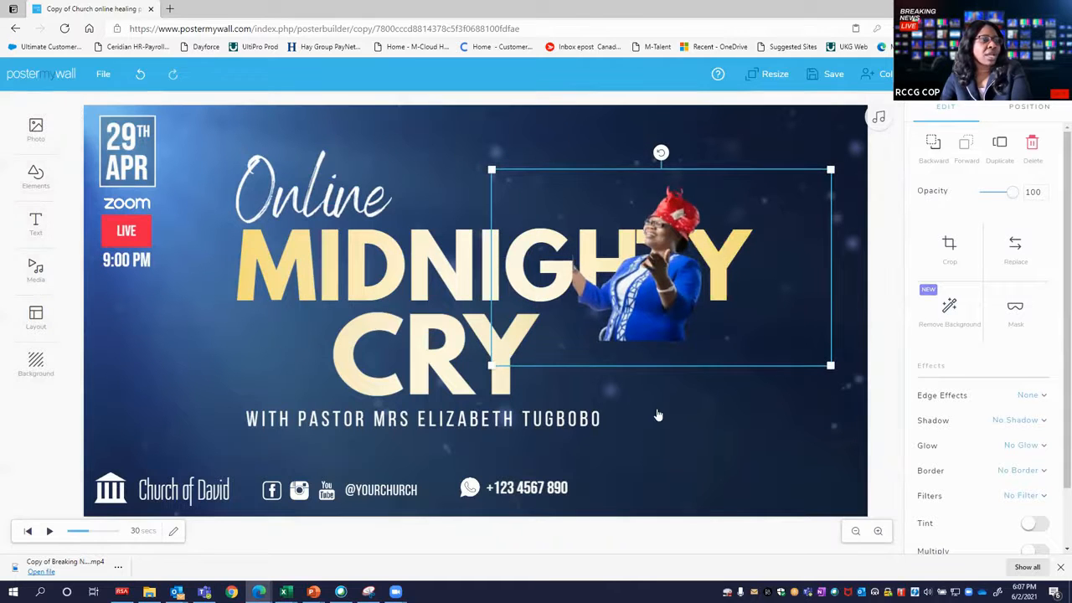
left_click_drag(829, 365, 1069, 502)
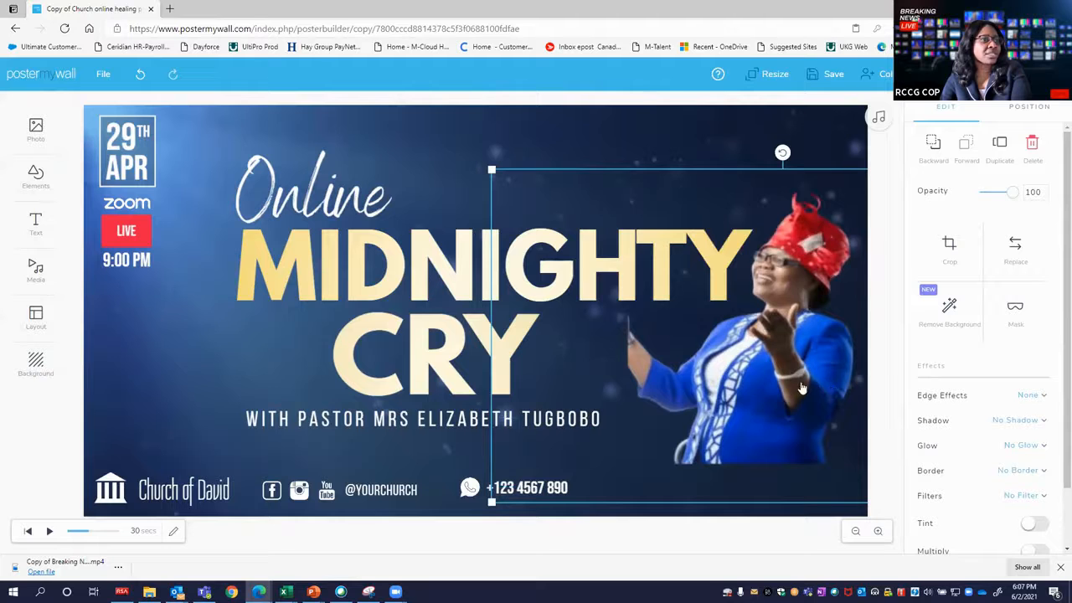
left_click_drag(752, 346, 744, 324)
left_click(793, 481)
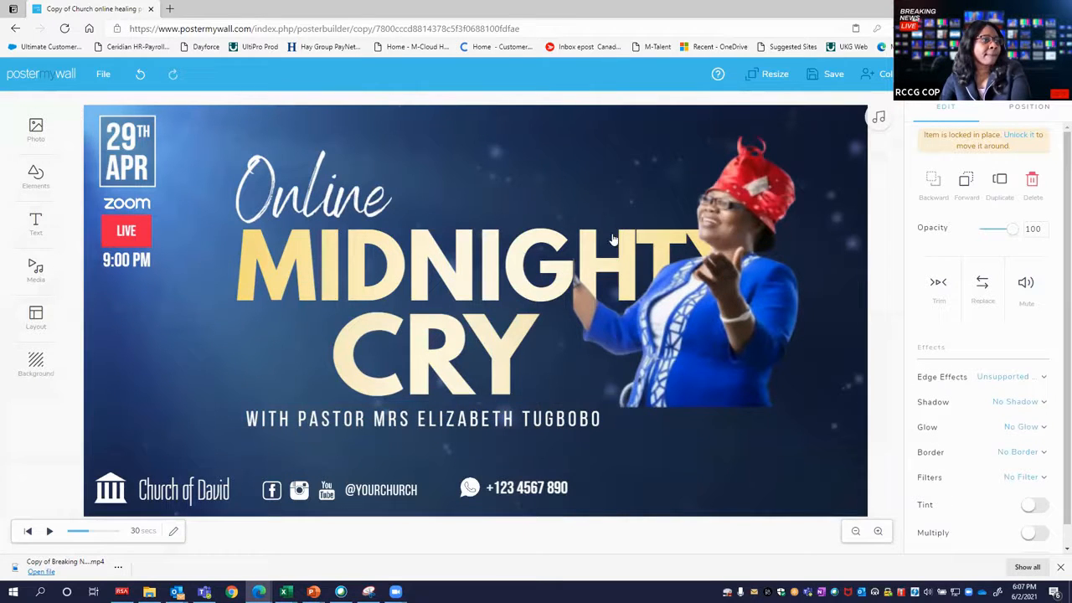
Remove the extra Y from the upper heading so it reads MIDNIGHT.
left_click(648, 240)
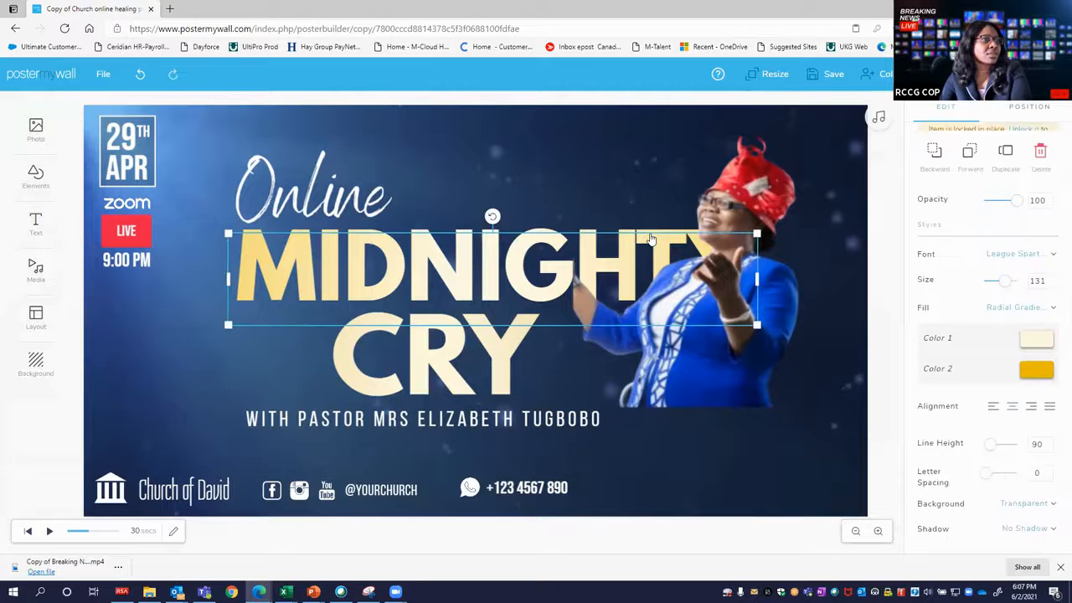
left_click(507, 244)
key("Right")
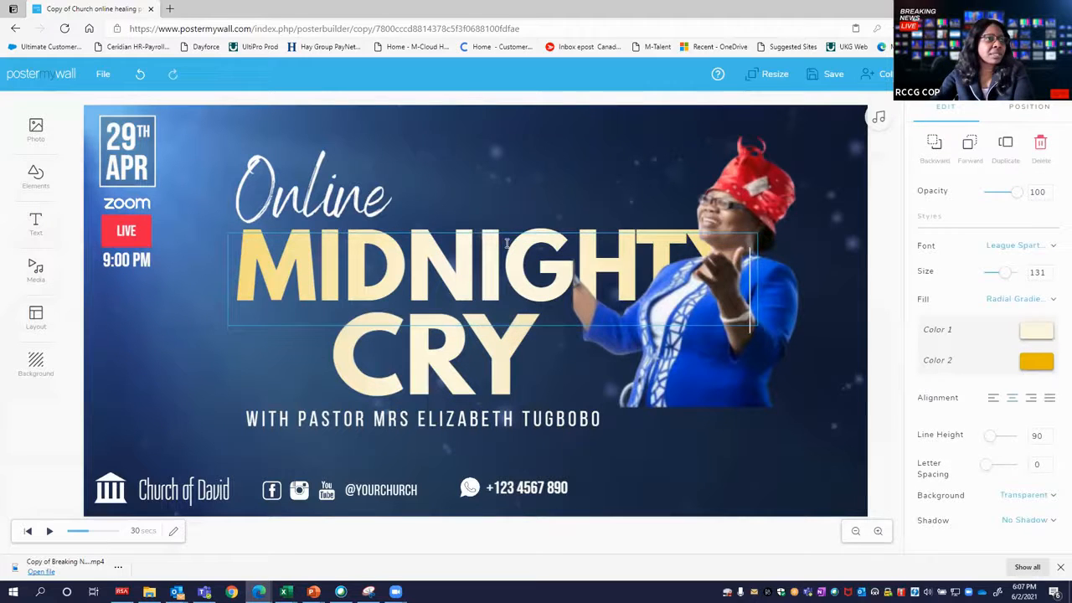
key("BackSpace")
key("Escape")
left_click(277, 317)
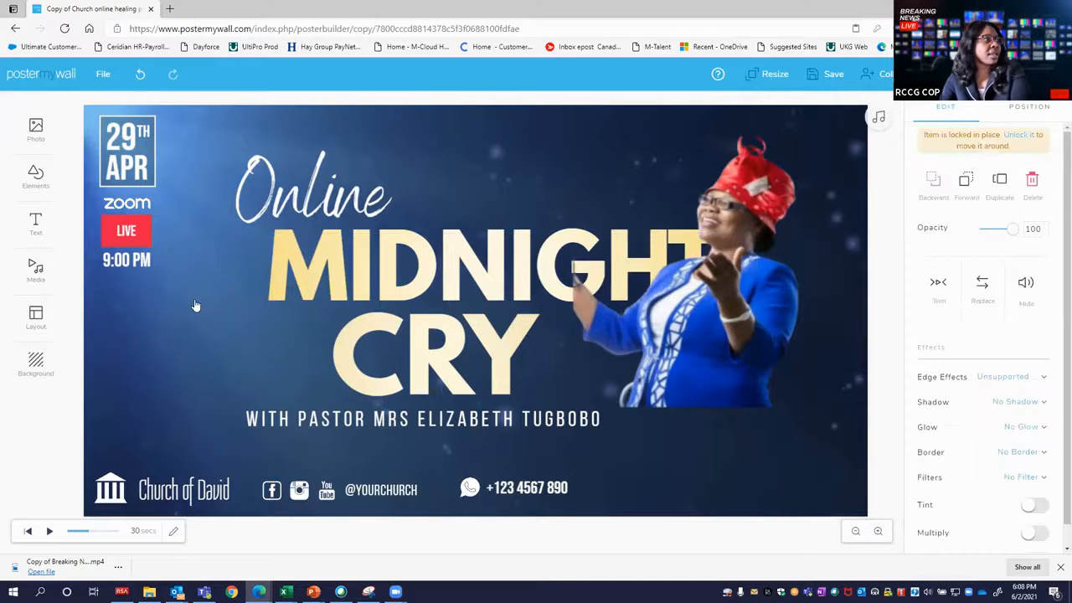
left_click(360, 491)
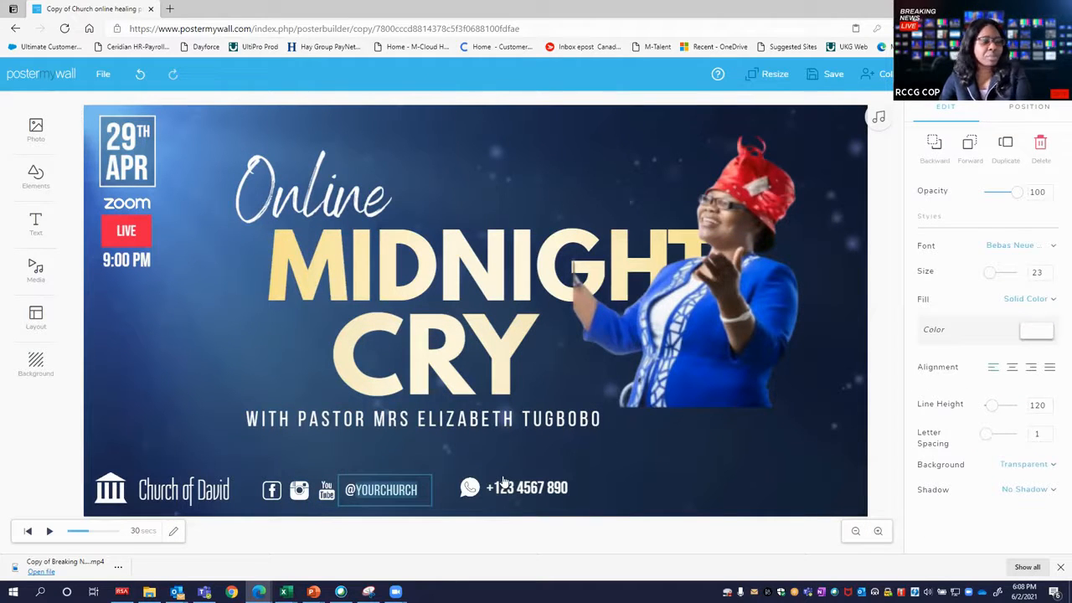
type("COPT")
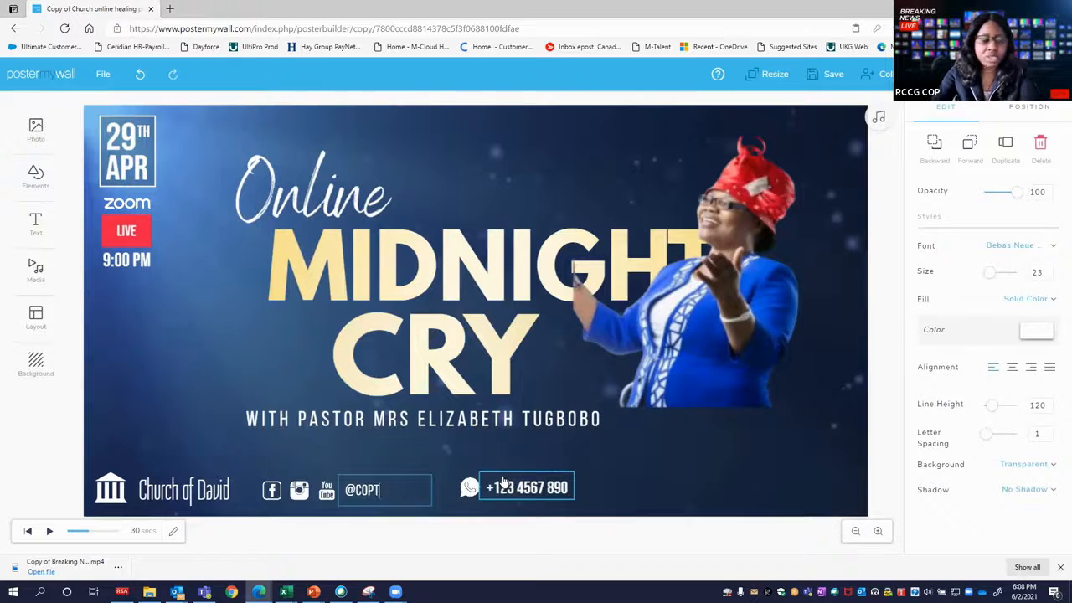
type("V")
left_click(505, 485)
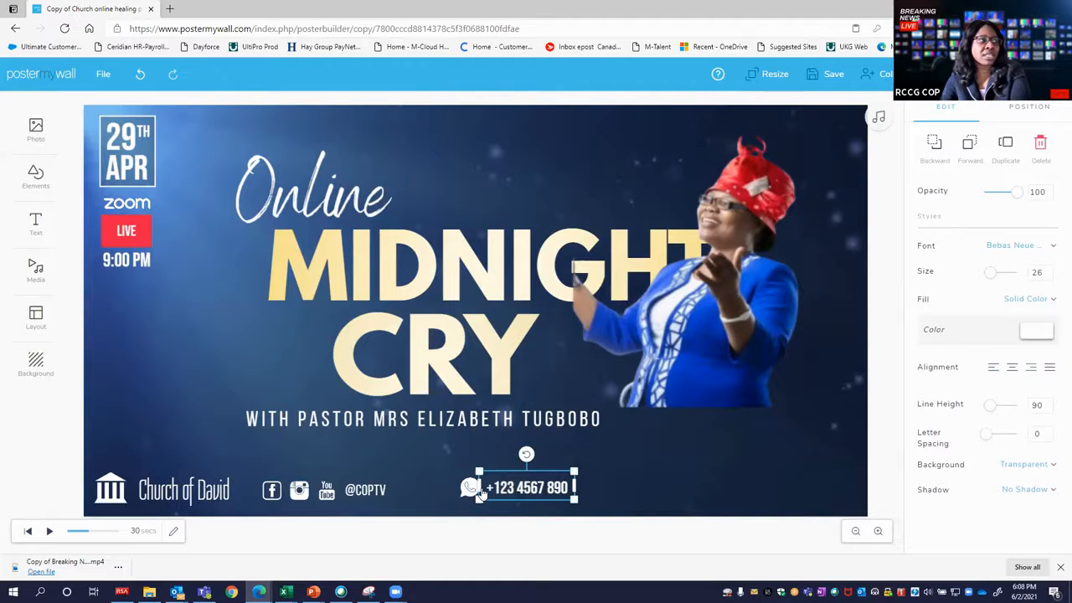
Change the event time under the LIVE badge to 11:55 PM EST.
left_click(117, 261)
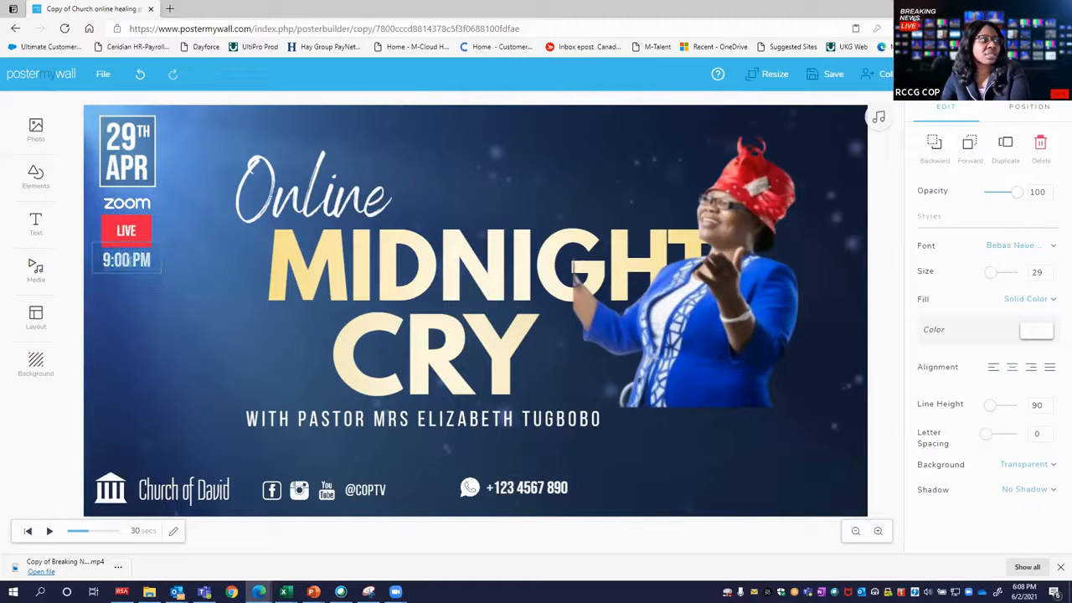
type("11:55")
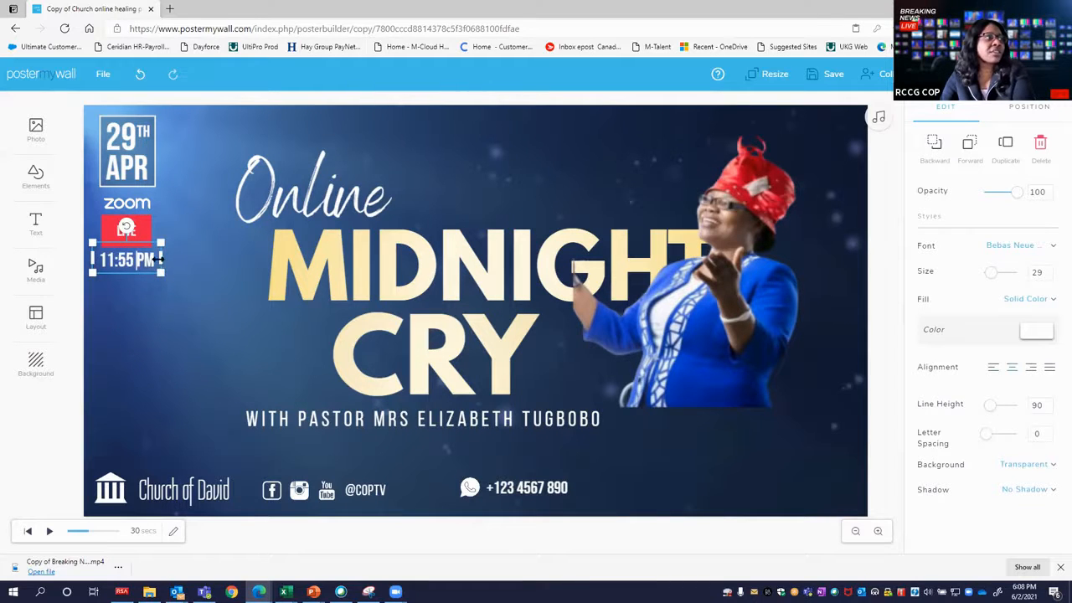
key("Return")
type("EST")
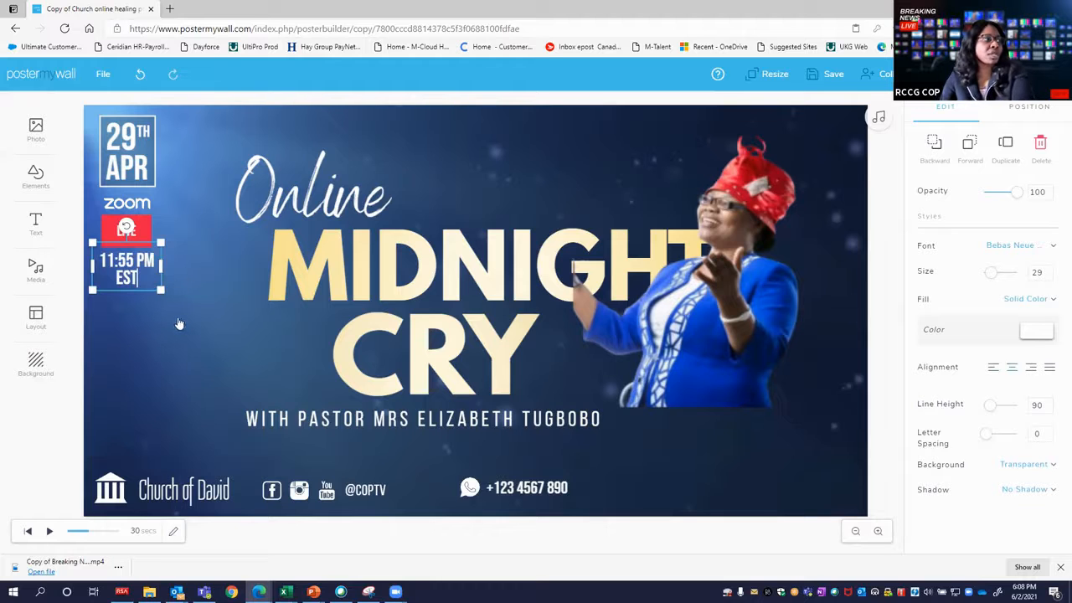
Widen the event time's text box to fit on one line and centre it under the LIVE badge.
left_click(170, 267)
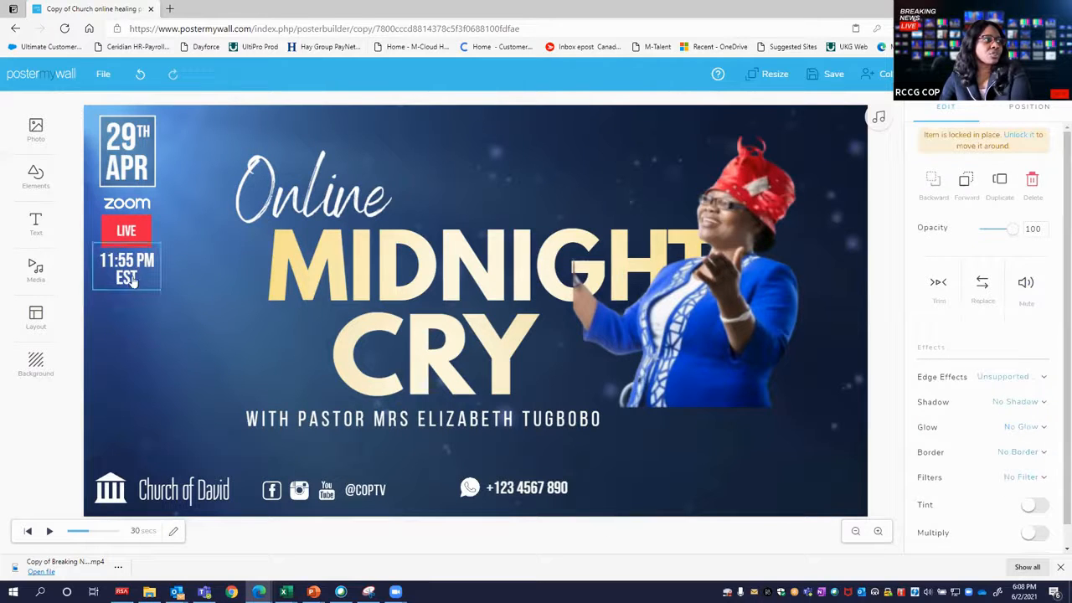
left_click(165, 263)
left_click_drag(161, 261, 135, 259)
left_click(159, 314)
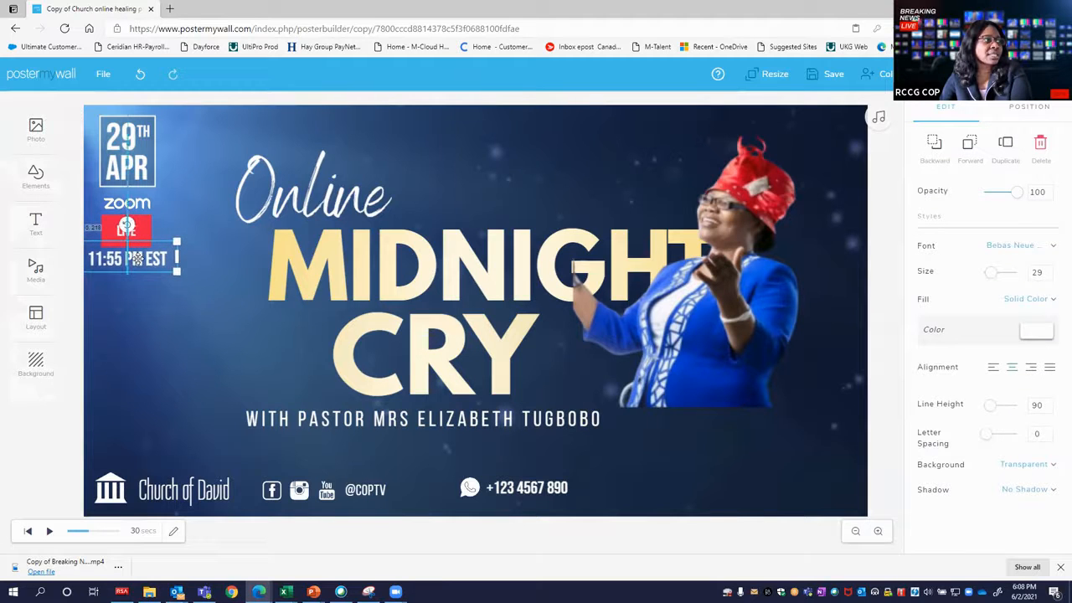
Set the day number in the date box to 3.
left_click(126, 140)
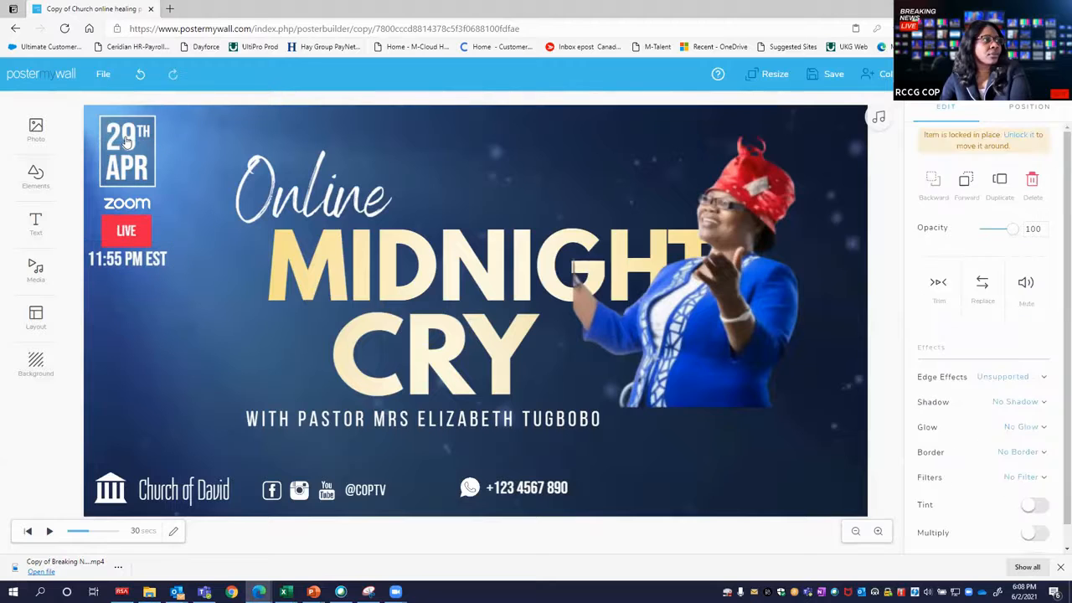
left_click(125, 139)
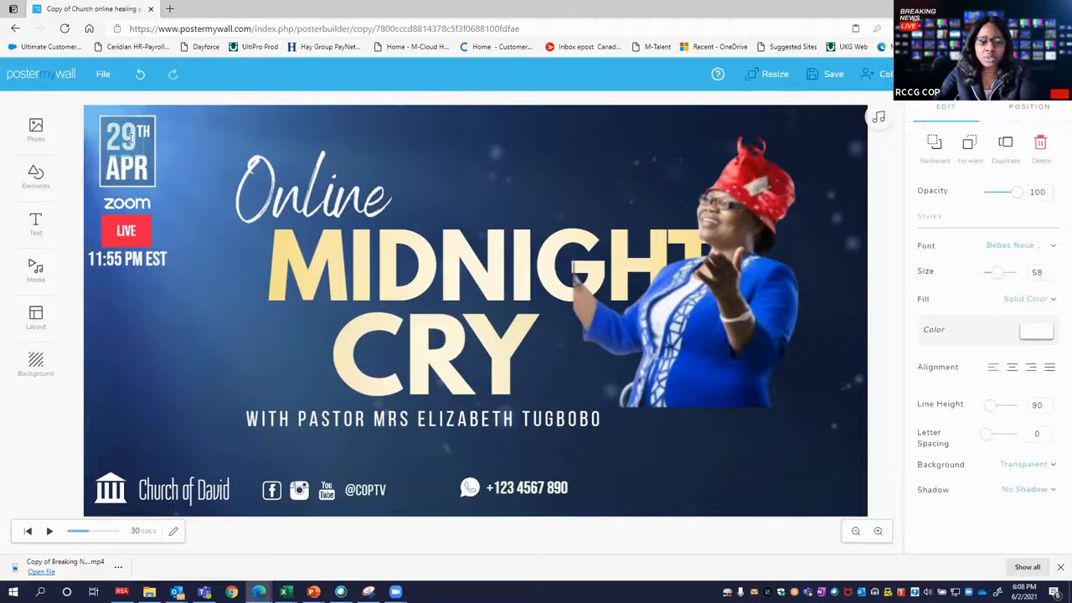
double_click(130, 140)
type("4")
double_click(130, 139)
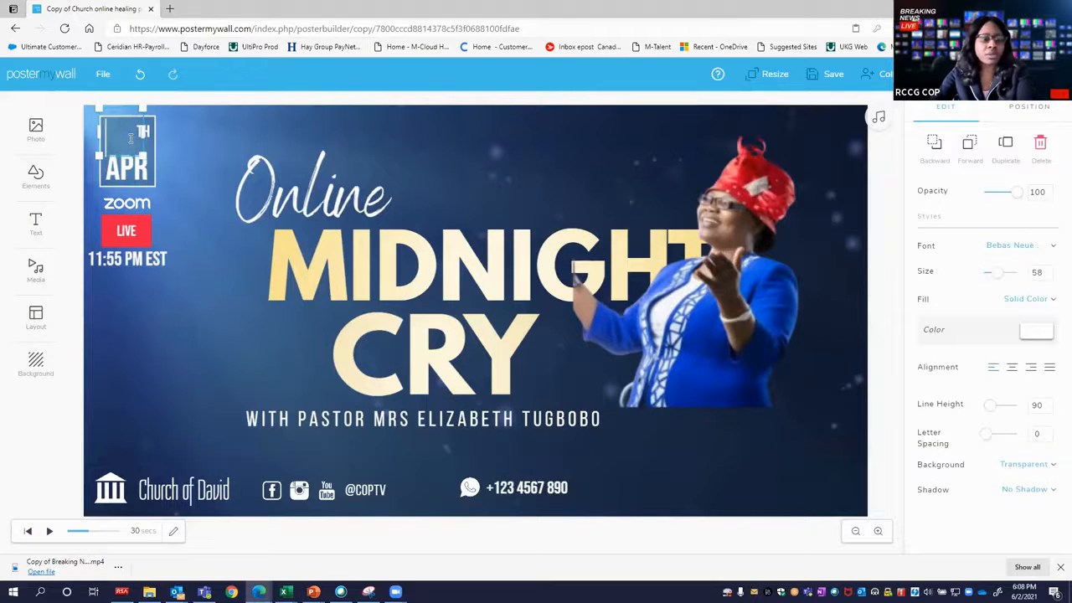
type("3")
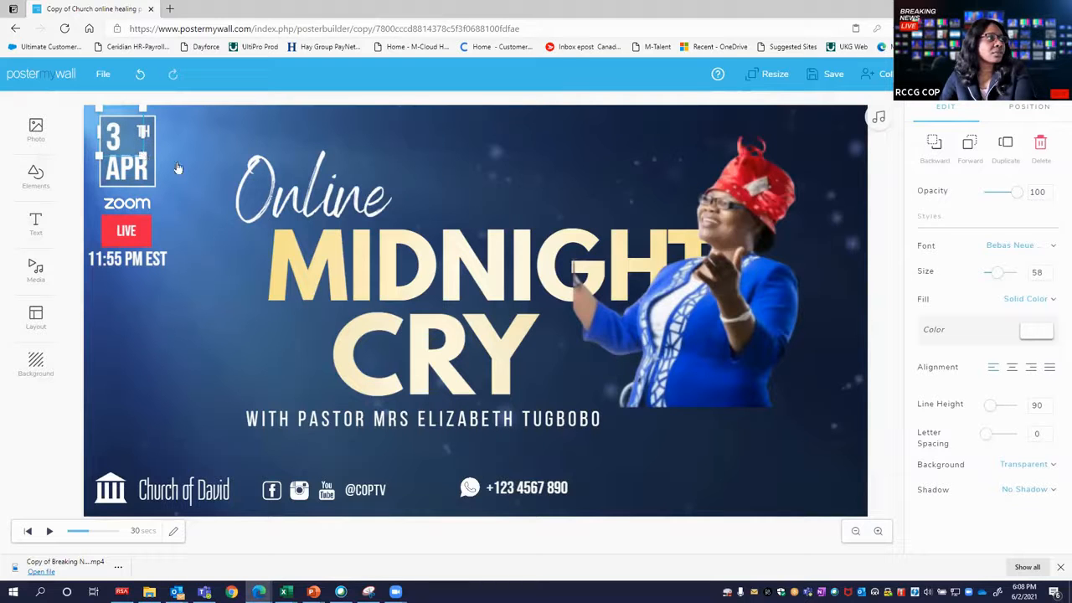
Change the ordinal suffix beside the day number in the date box to RD.
left_click(144, 136)
left_click(144, 132)
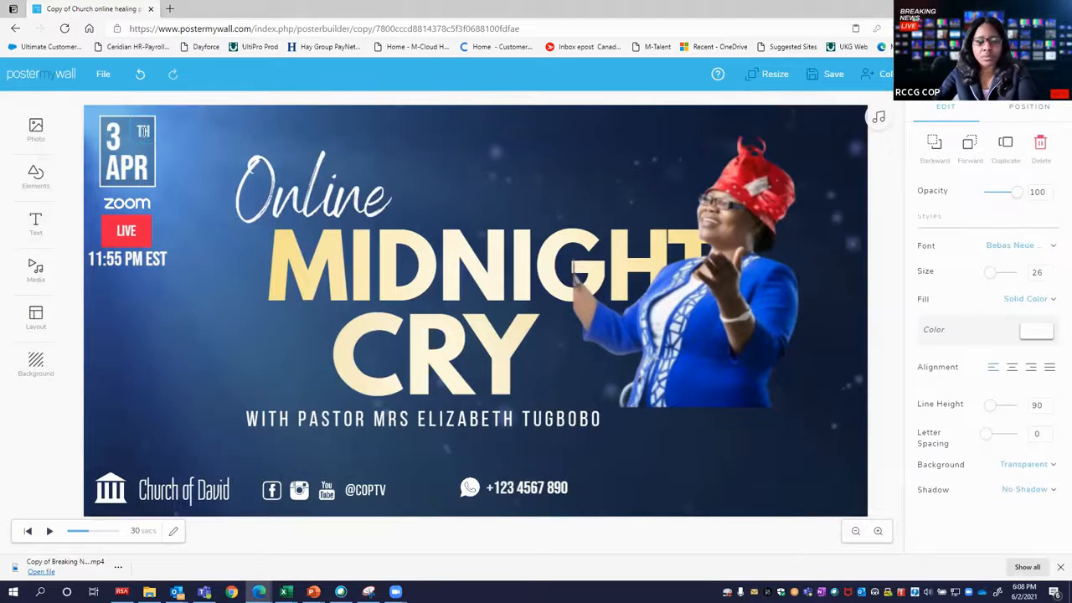
type("RD")
left_click(198, 213)
Change the month in the date box to JUN.
left_click(138, 167)
left_click(131, 162)
double_click(132, 163)
key("BackSpace")
type("JUN")
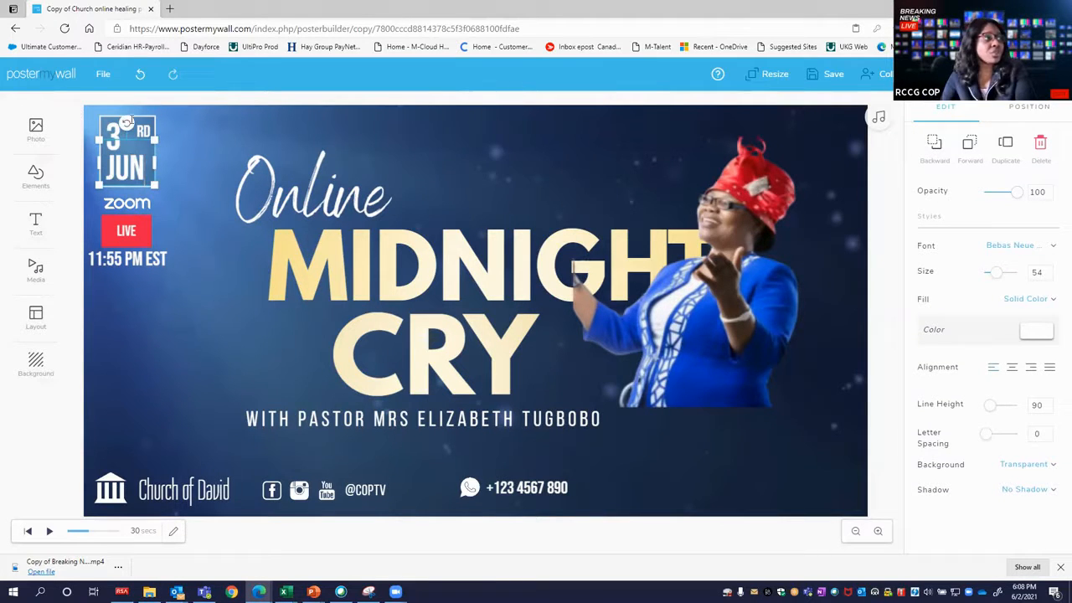
double_click(122, 165)
left_click(137, 169)
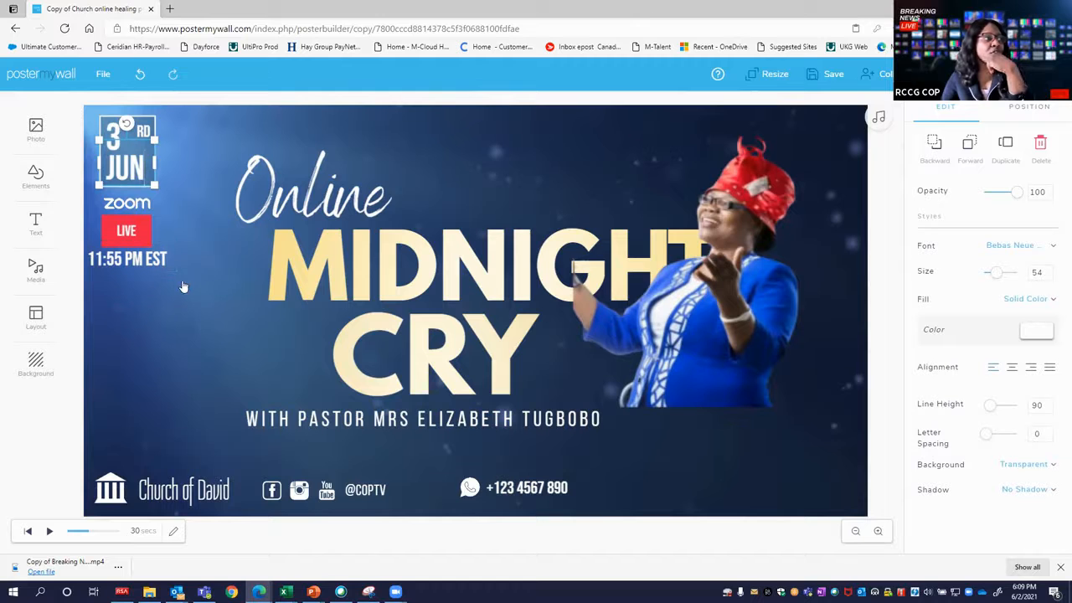
left_click(147, 241)
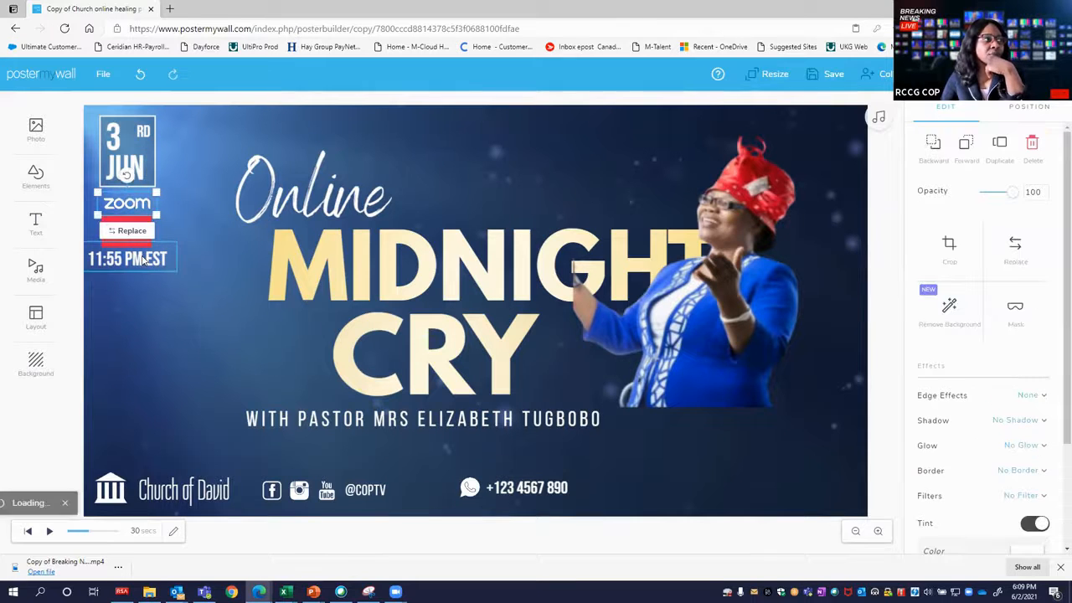
left_click(130, 230)
left_click(696, 190)
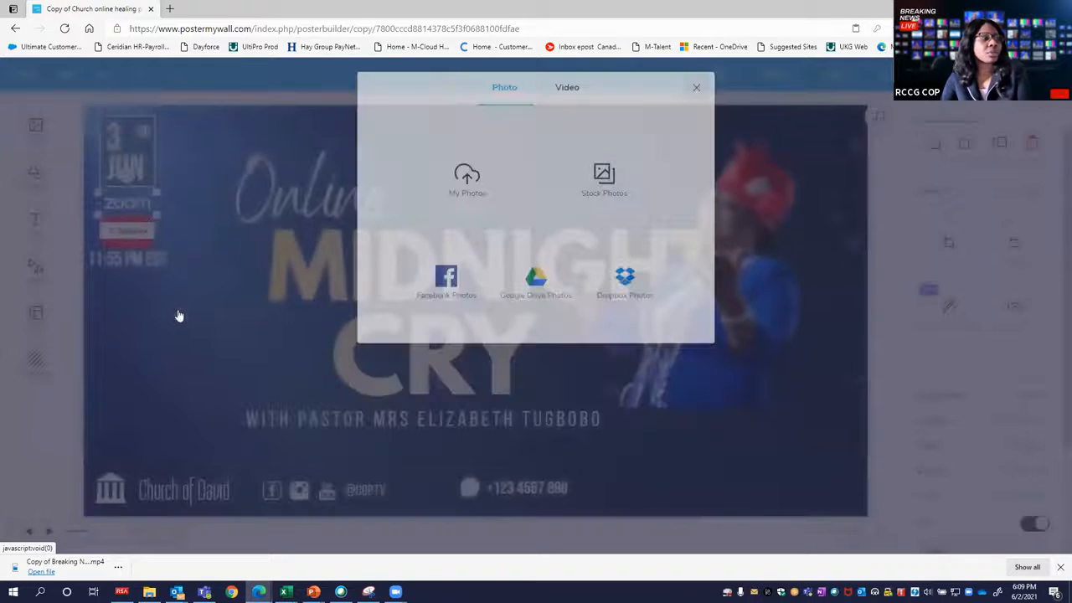
left_click(144, 266)
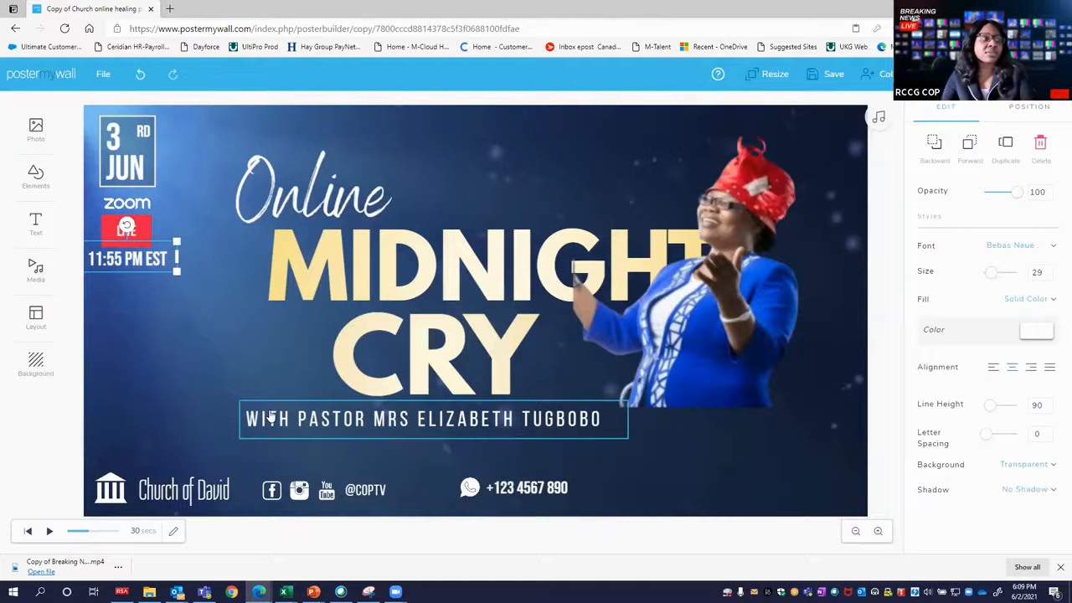
left_click(421, 287)
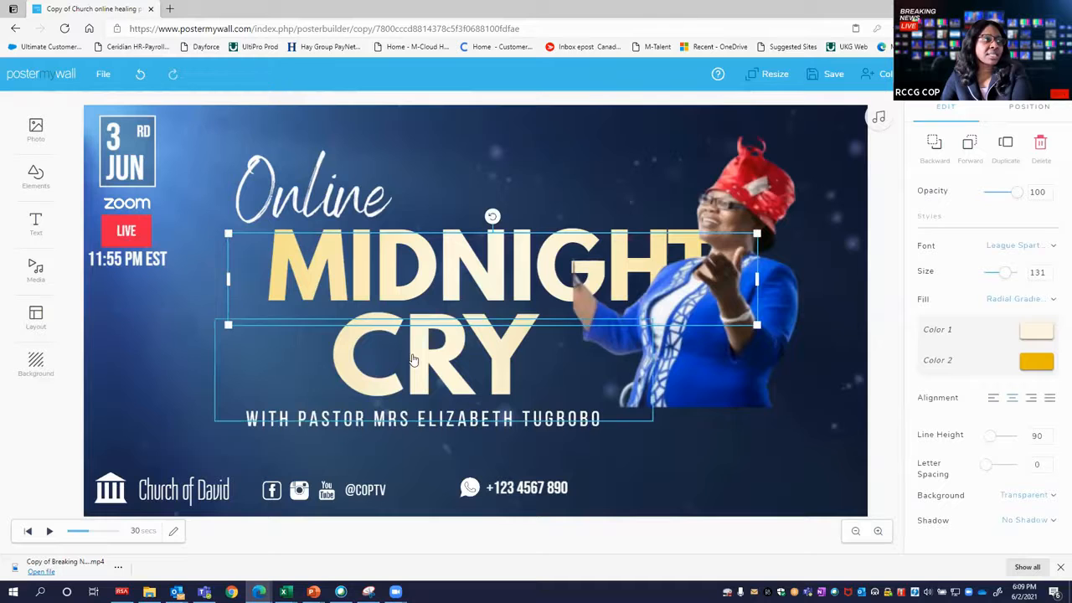
left_click(467, 368)
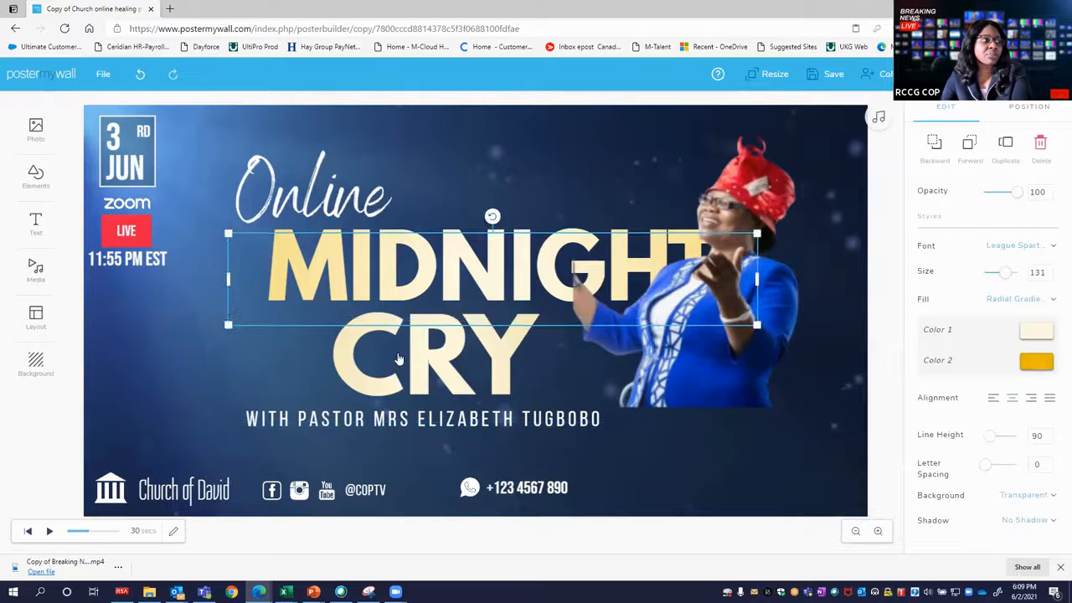
left_click(348, 324)
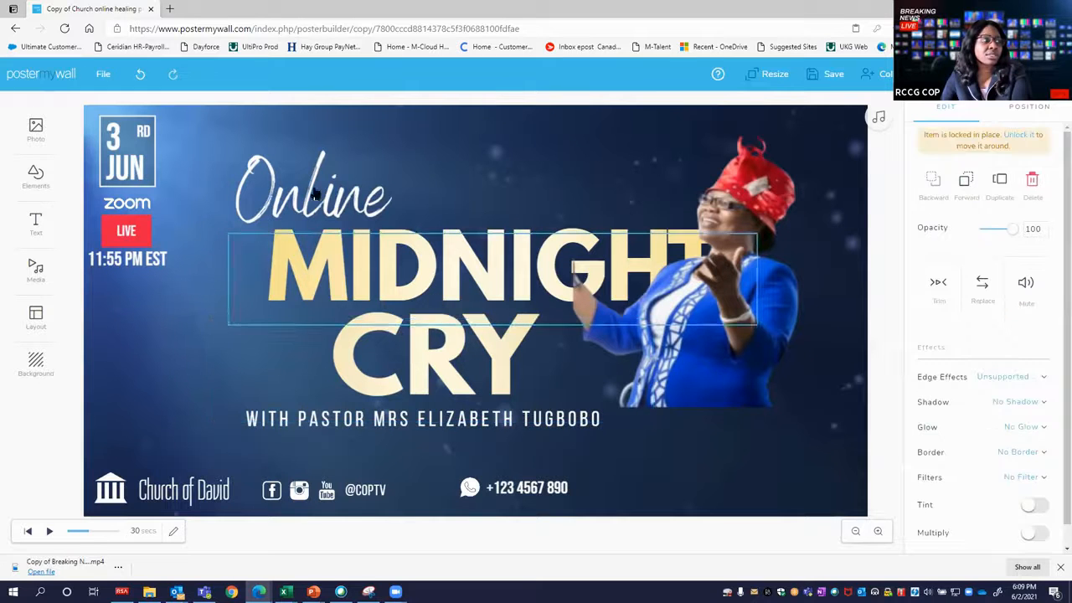
Narrow the event time's text box so EST wraps to a second line, centred under the LIVE badge.
left_click(141, 258)
left_click(135, 260)
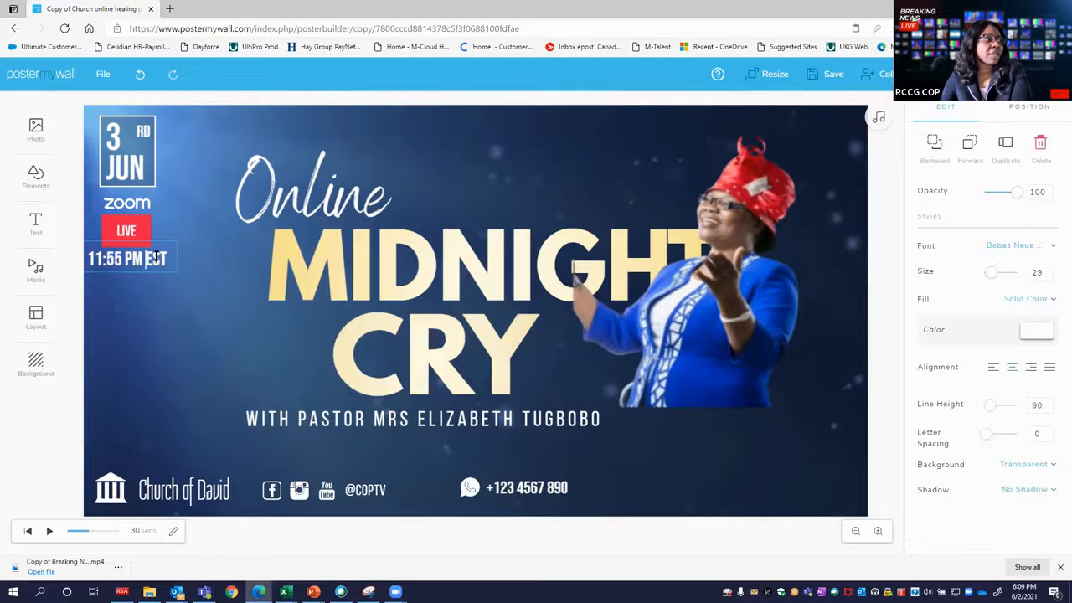
left_click(153, 252)
left_click(161, 258)
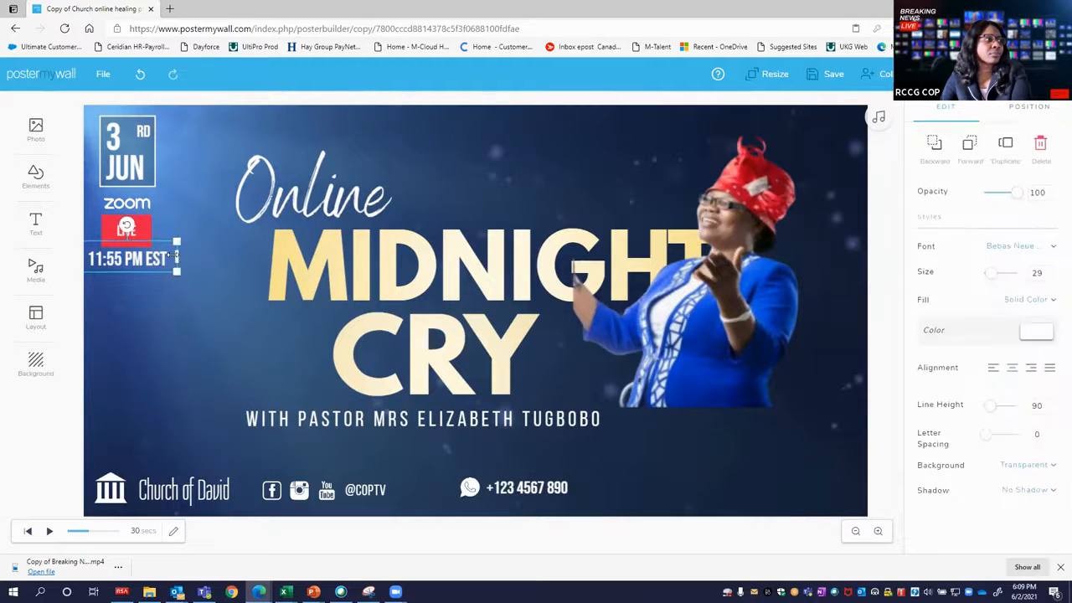
left_click_drag(177, 256, 136, 268)
left_click(126, 275)
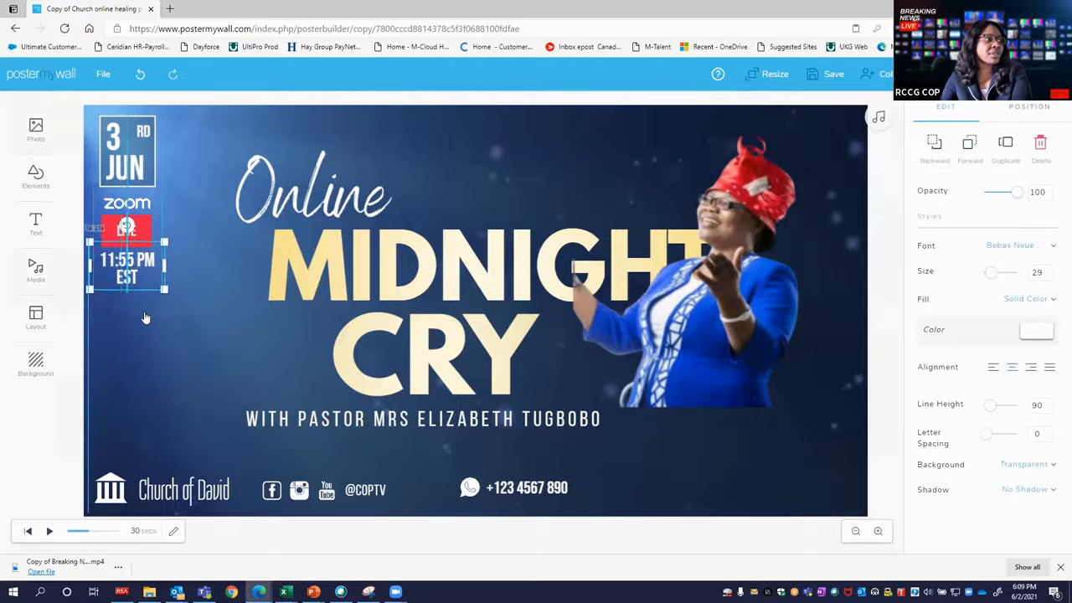
Try to recolour only the word EST in the event time text with magenta c720c7.
left_click(127, 271)
left_click(128, 272)
left_click(128, 272)
left_click_drag(116, 277, 148, 276)
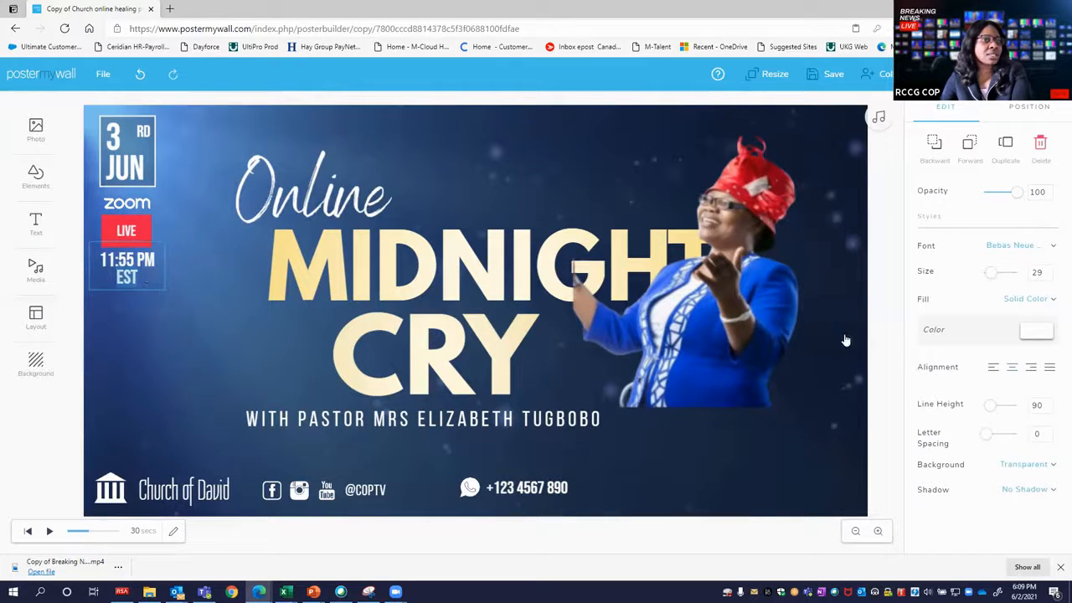
left_click(1029, 332)
left_click(980, 361)
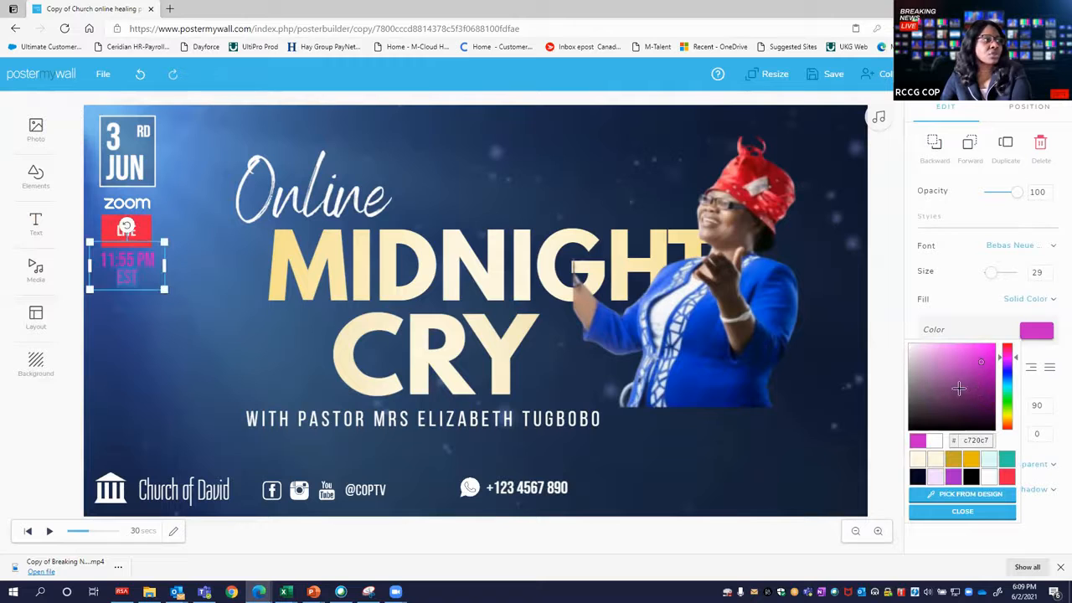
left_click(143, 312)
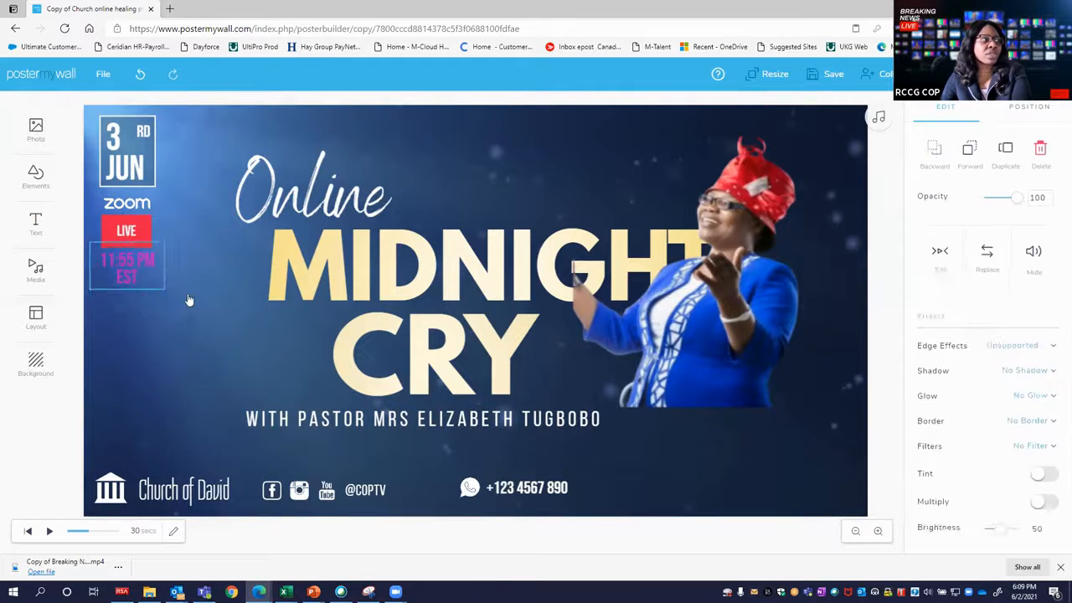
left_click(126, 264)
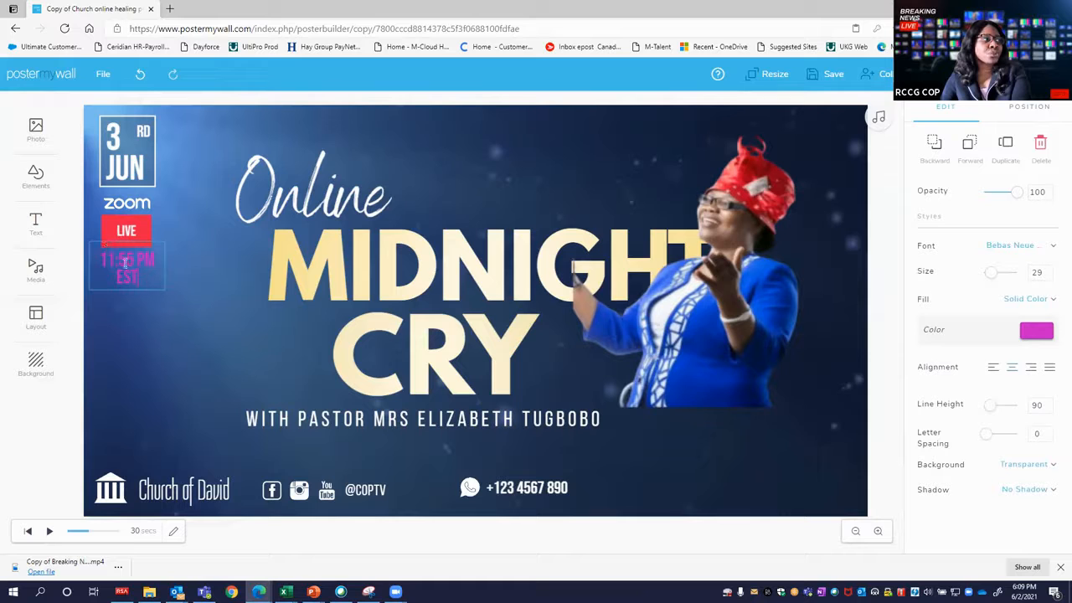
left_click(143, 311)
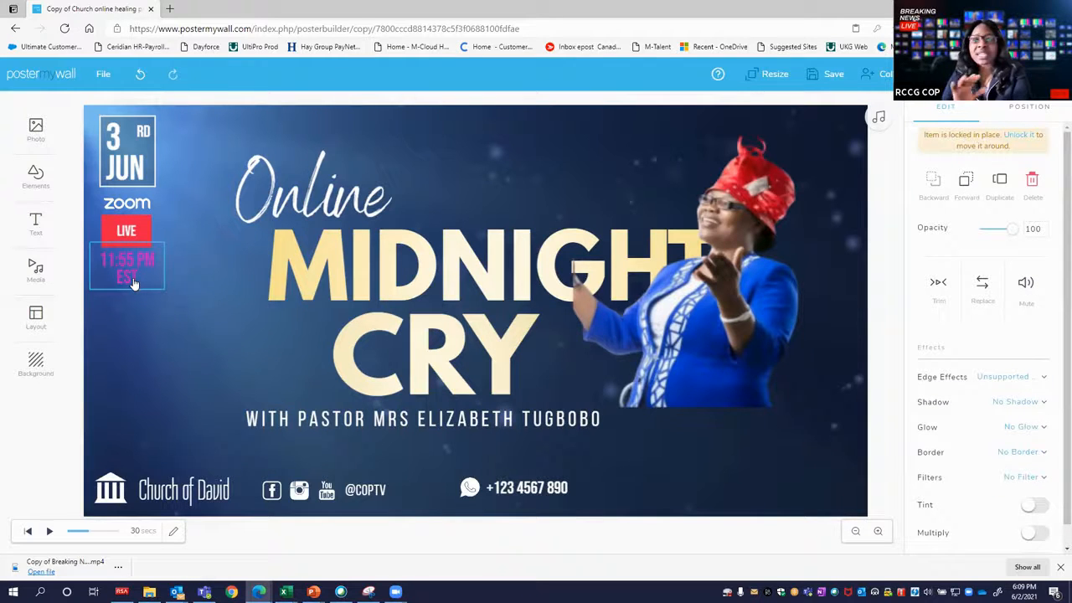
Duplicate the event time text and place the copy directly below the original.
left_click(132, 281)
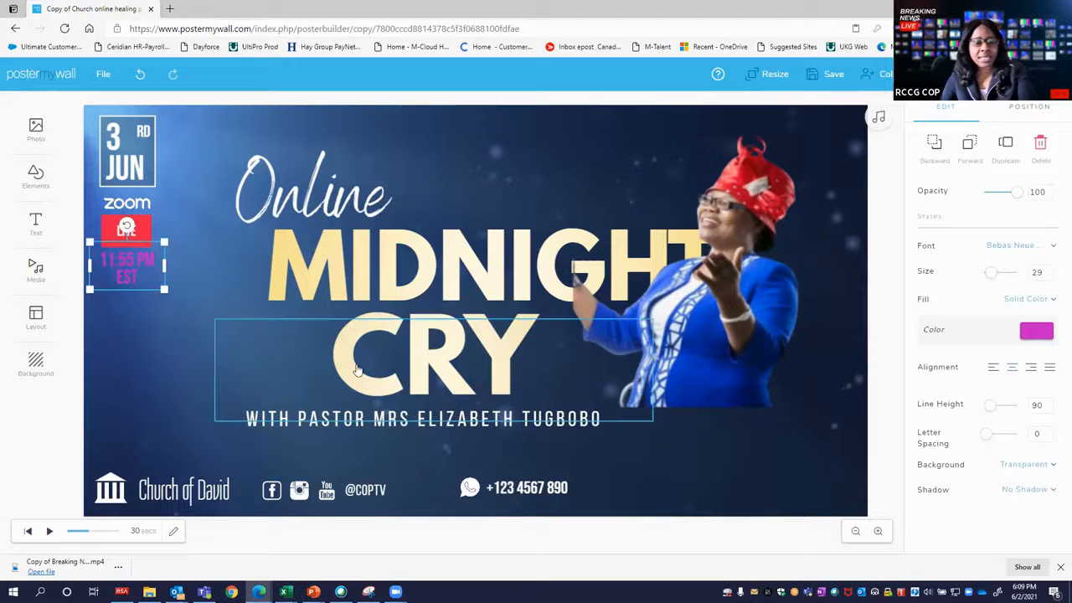
key("ctrl+v")
left_click_drag(145, 295, 139, 312)
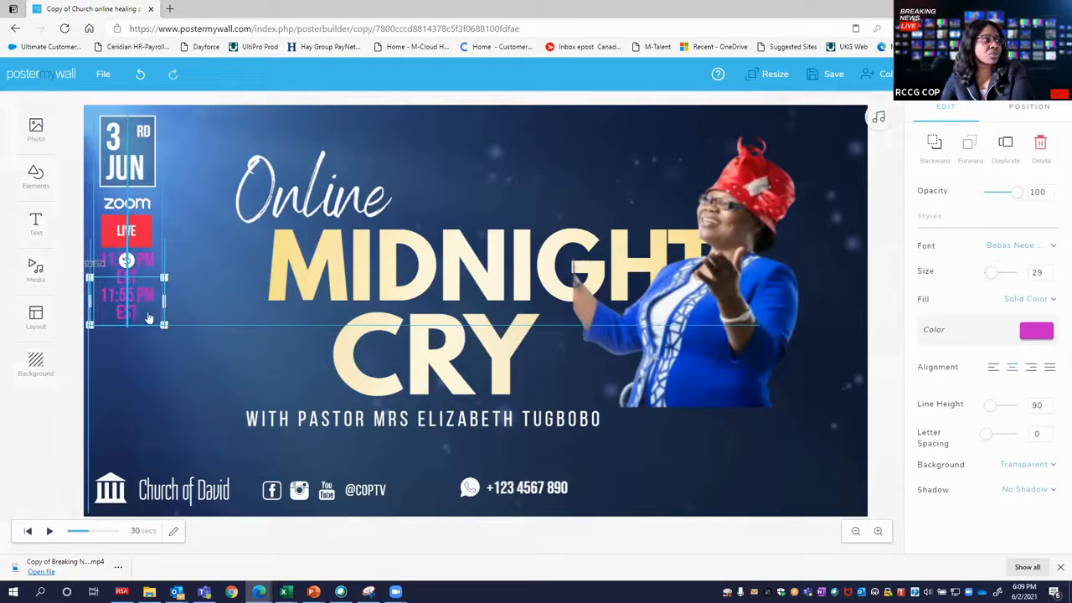
Remove EST from the original event time text, keeping only 11:55 PM.
left_click(147, 265)
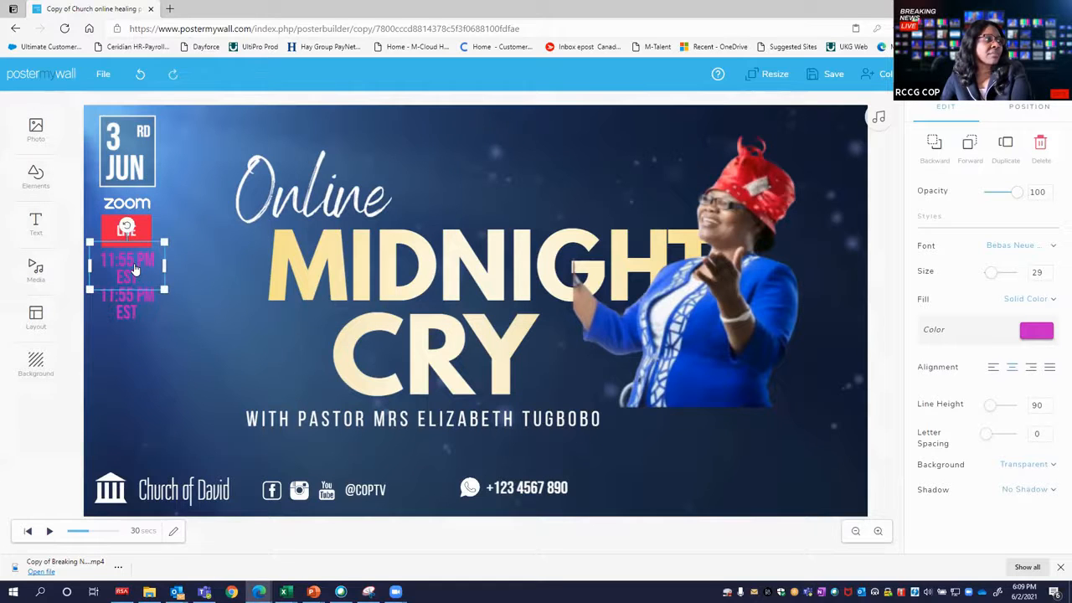
double_click(147, 268)
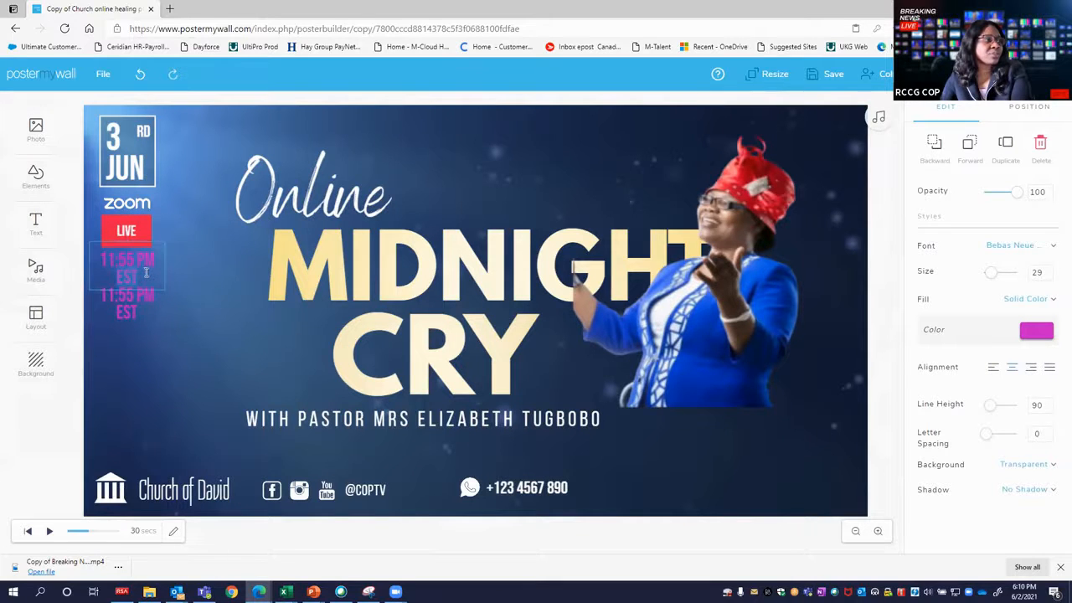
key("BackSpace")
key("BackSpace")
key("BackSpace")
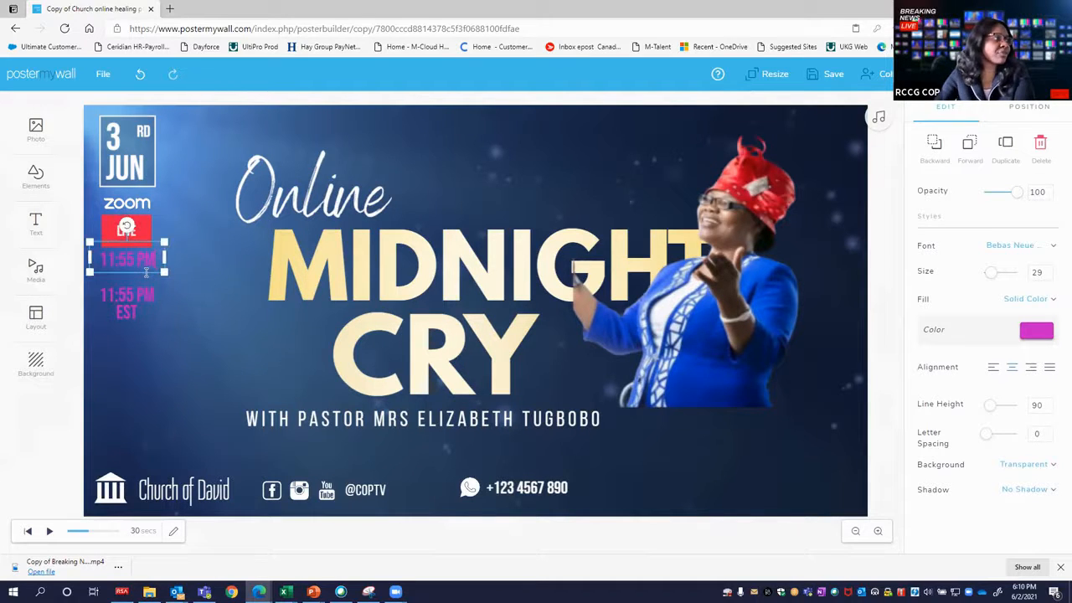
Reduce the duplicated time text to just EST and move it up beneath 11:55 PM.
double_click(143, 291)
left_click(153, 290)
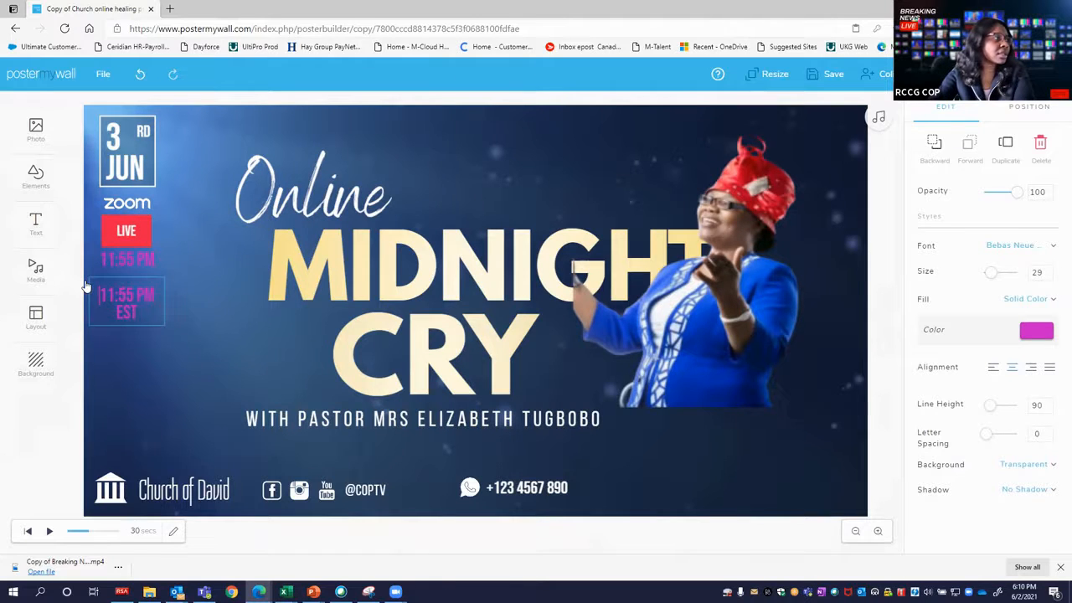
key("Delete")
key("Delete")
key("Delete")
key("Delete")
key("Delete")
key("Delete")
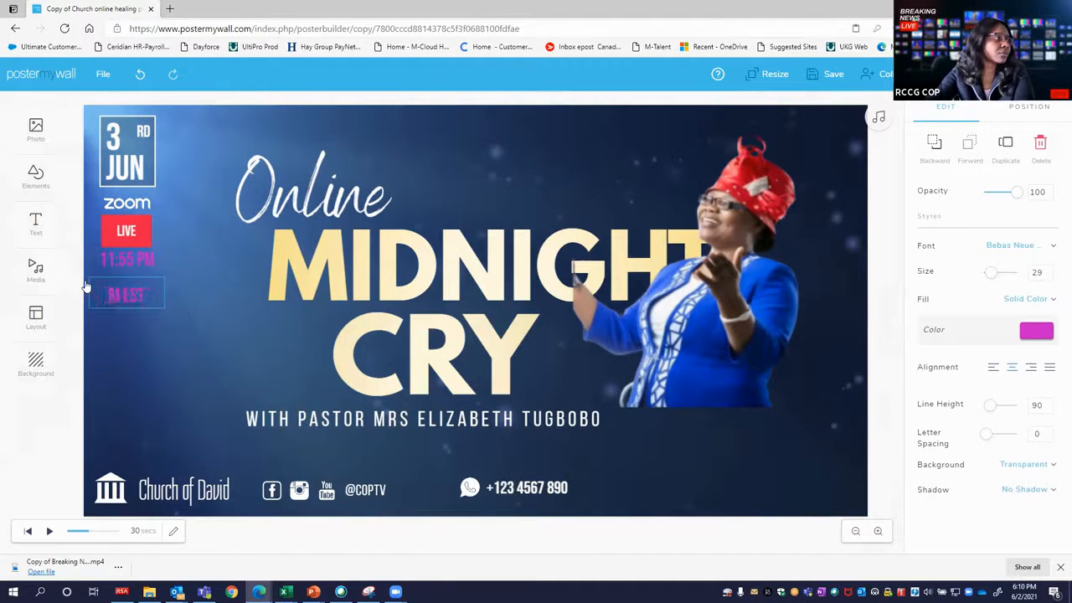
left_click(126, 301)
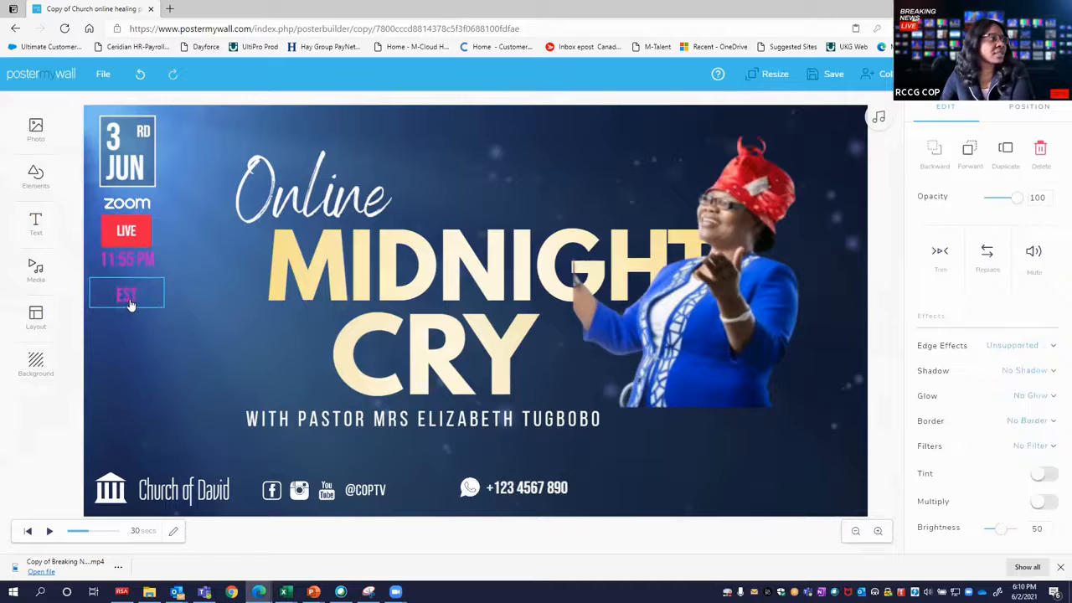
left_click(124, 289)
left_click_drag(123, 286, 124, 282)
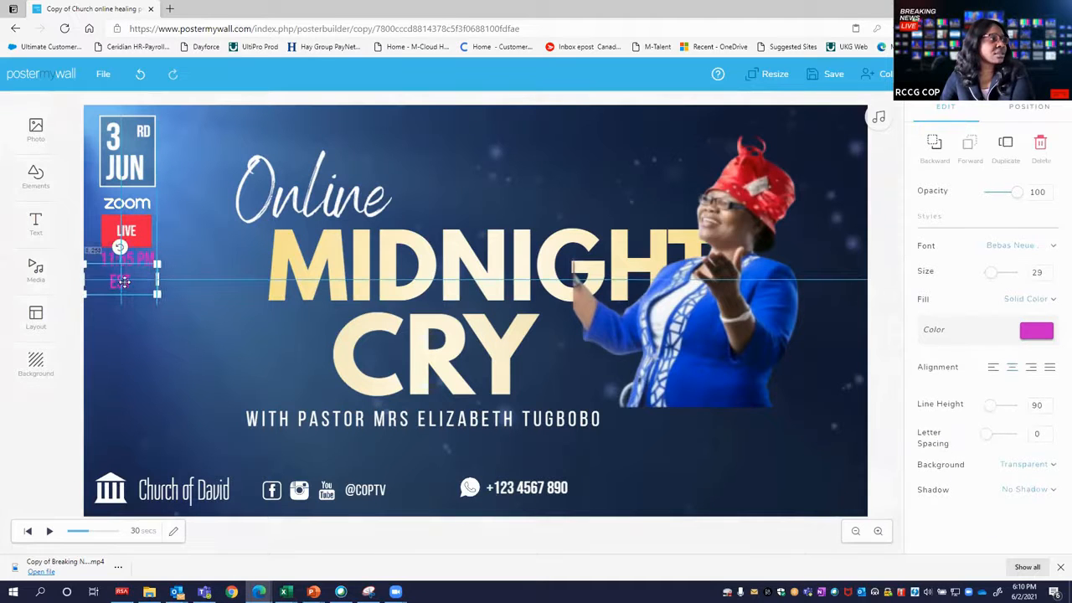
left_click(143, 311)
Colour the 11:55 PM text white and the separate EST text golden yellow.
left_click(135, 262)
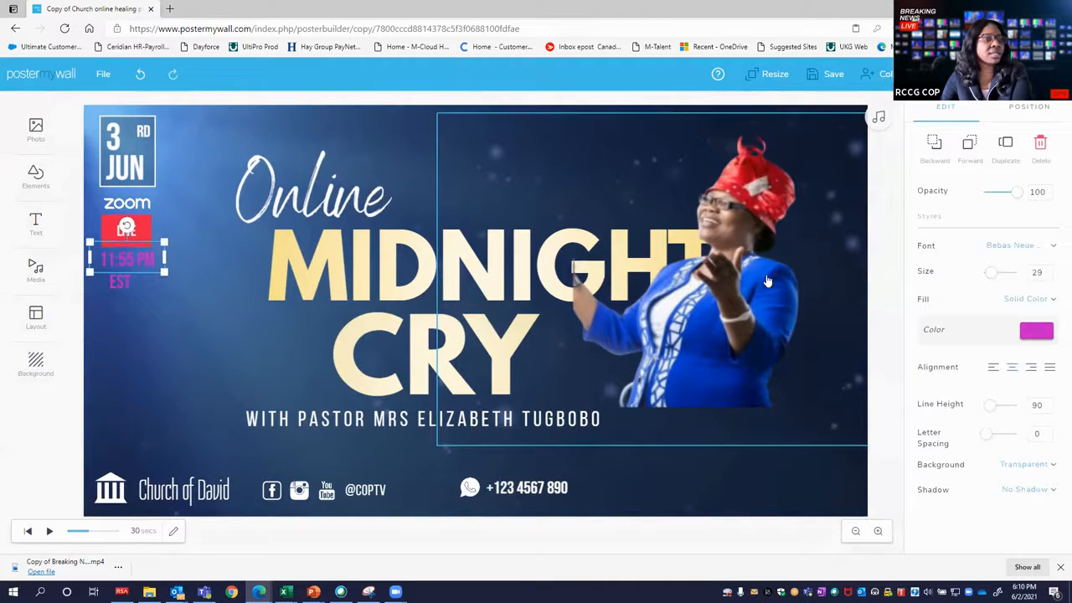
left_click(1036, 330)
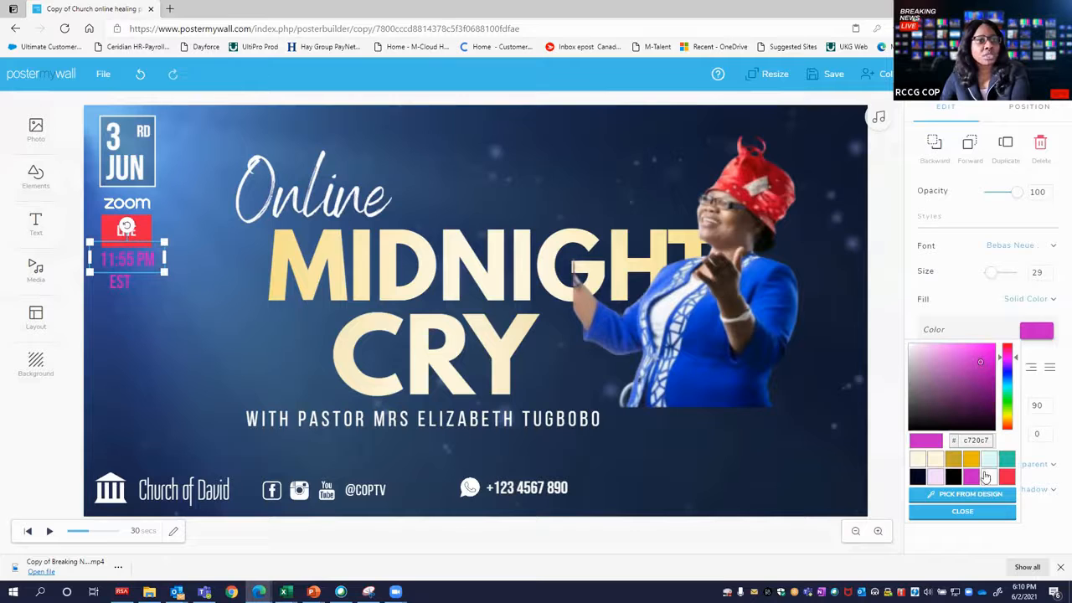
left_click(987, 476)
left_click(116, 285)
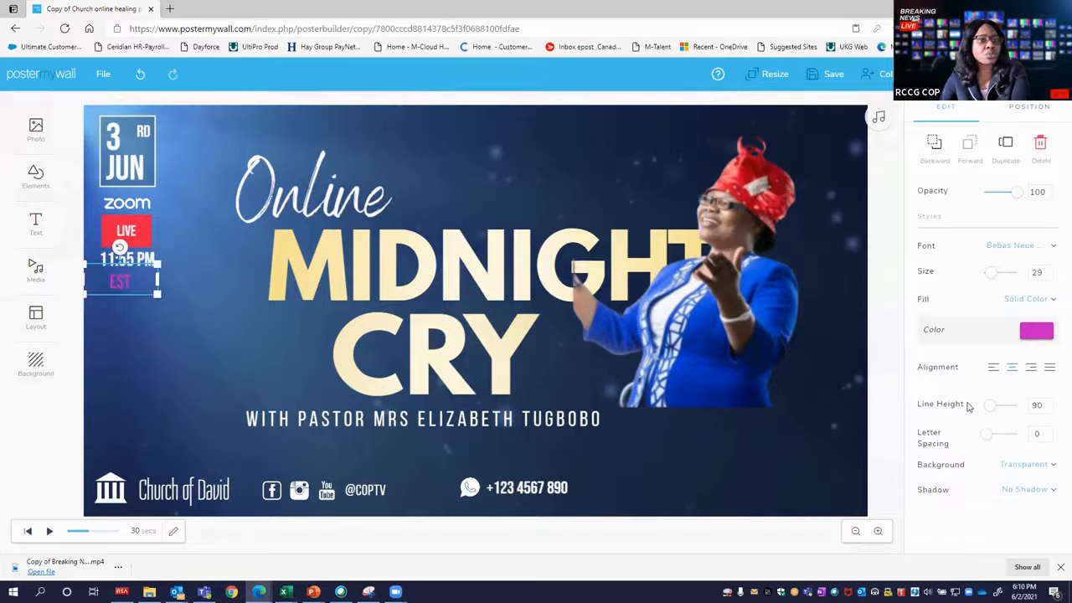
left_click(1037, 335)
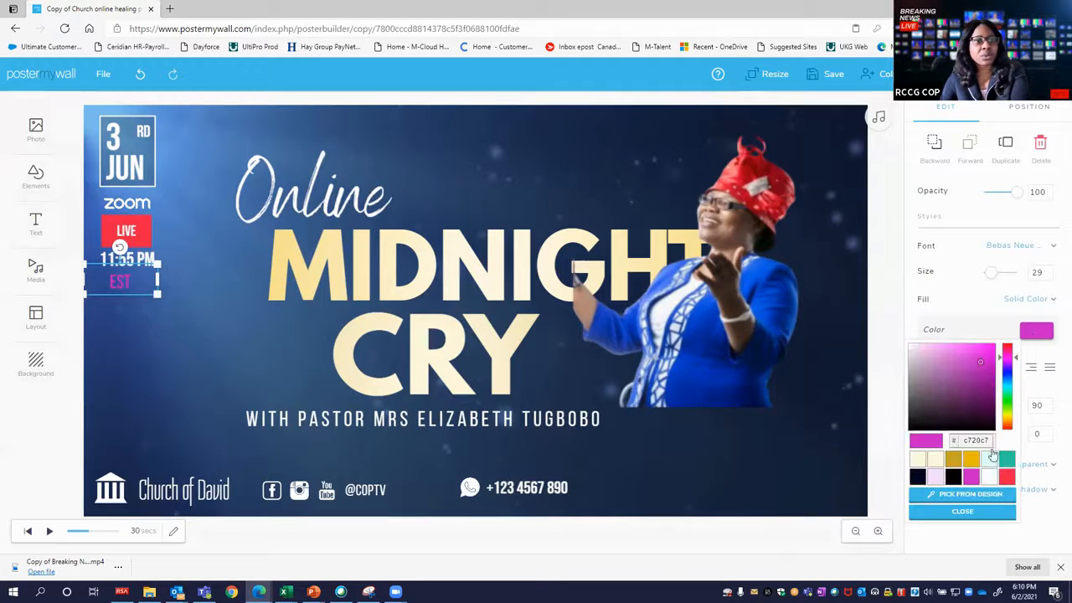
left_click(973, 460)
left_click(214, 340)
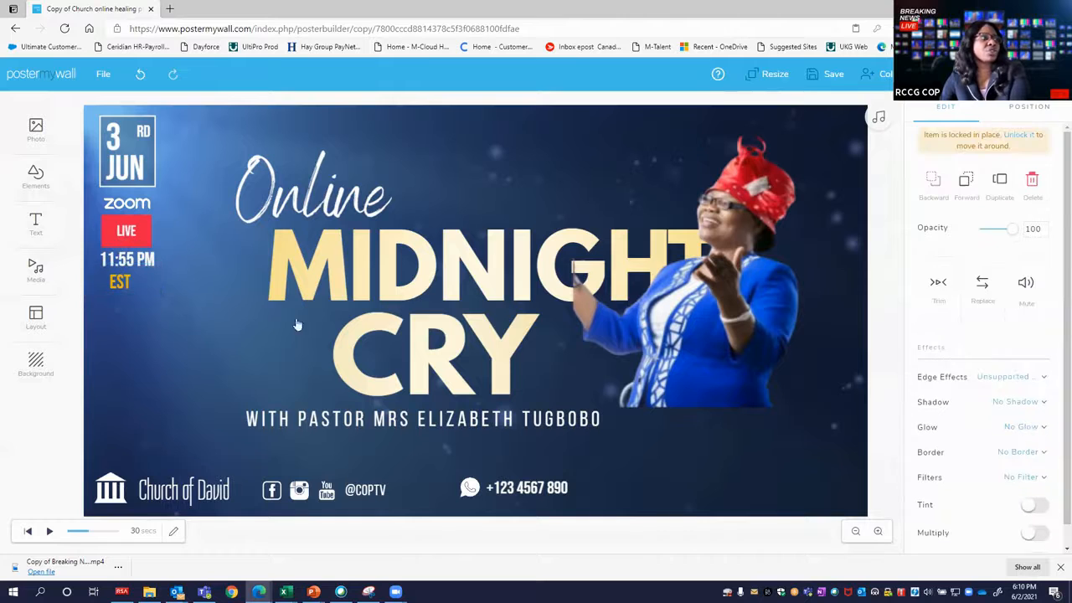
Move the EST text up beside 11:55 PM so both sit on one line.
left_click(122, 281)
left_click_drag(122, 282, 169, 259)
left_click(122, 295)
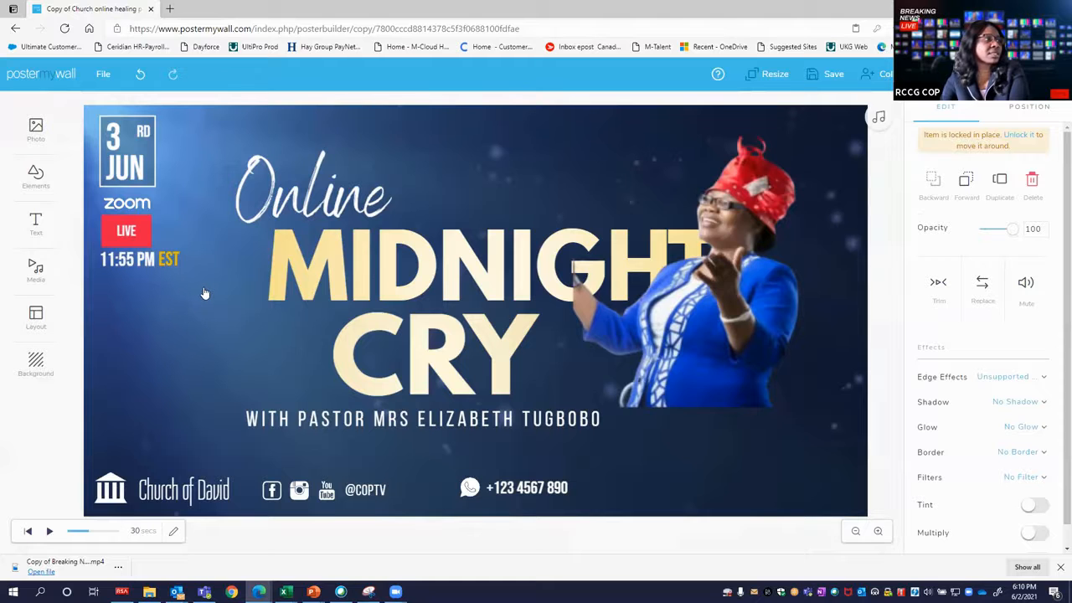
Shift the day number 3 slightly closer to its RD suffix within the date box.
left_click(113, 138)
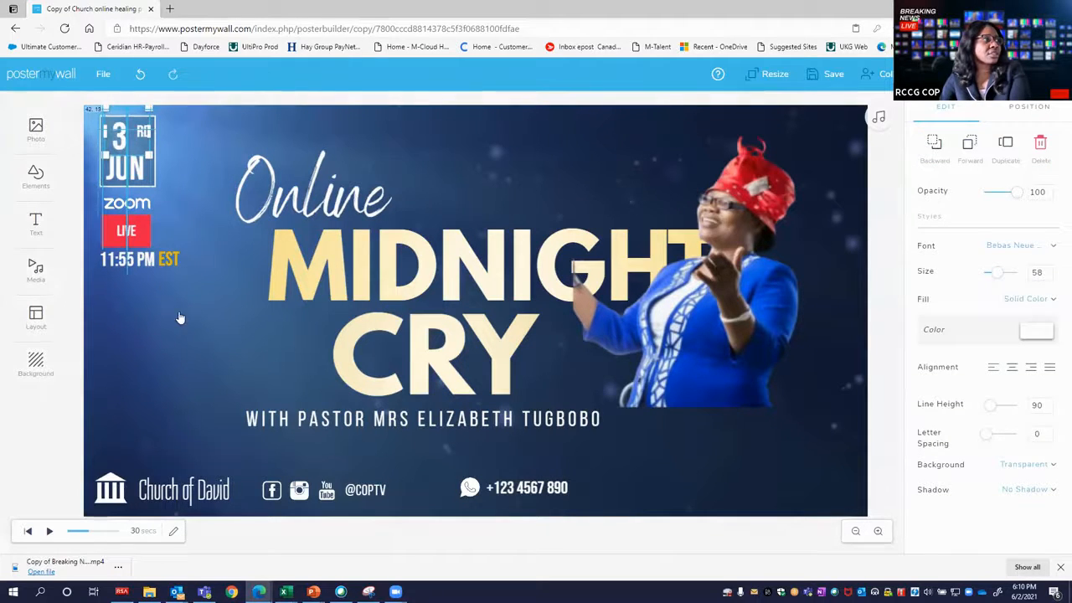
left_click(612, 314)
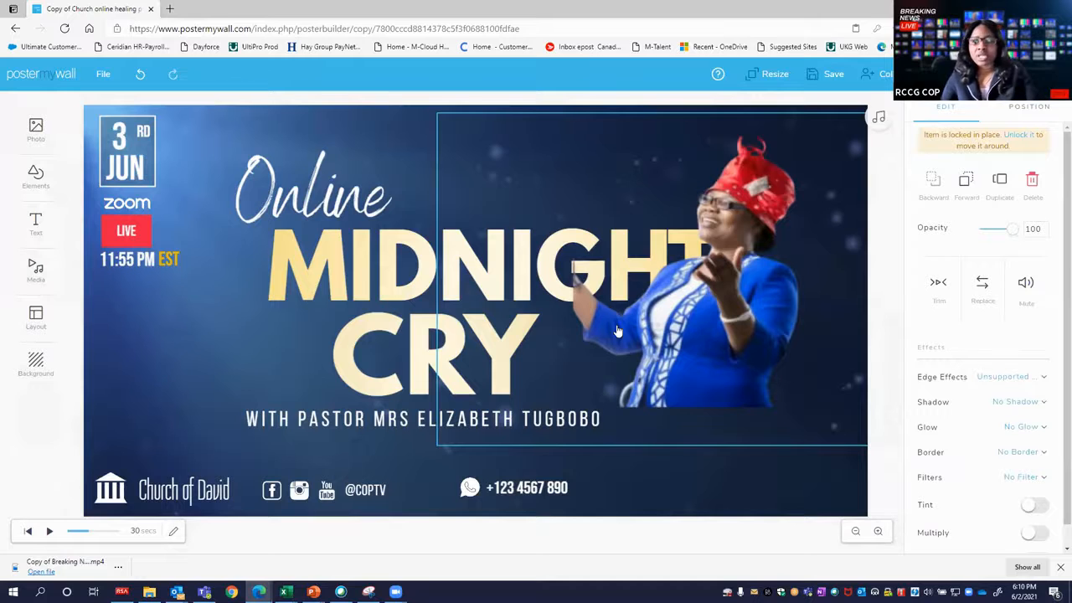
left_click(521, 489)
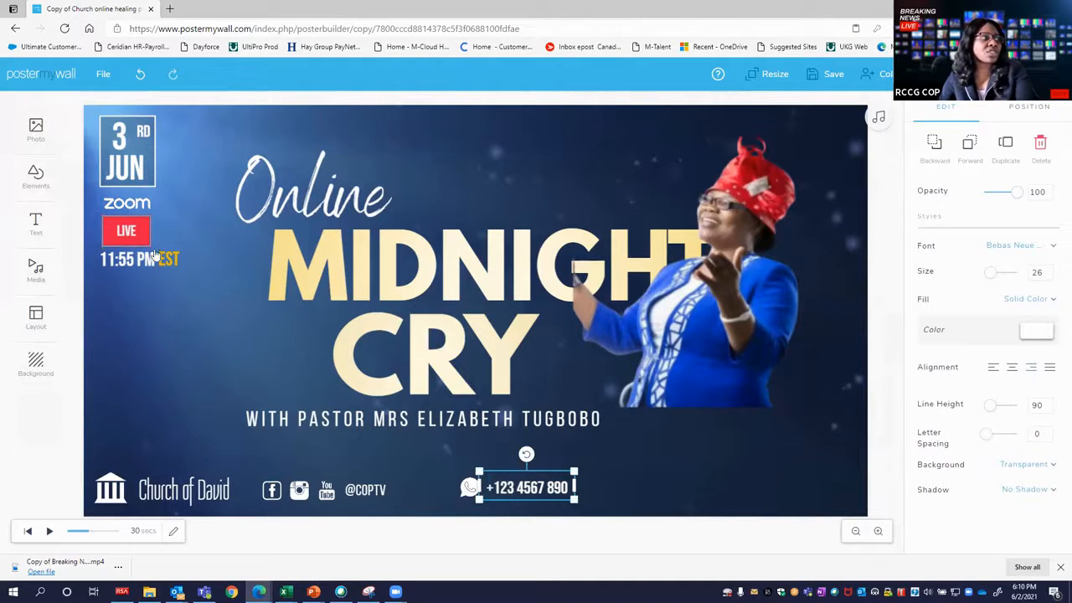
Replace the placeholder phone number in the poster's footer with the Zoom meeting ID.
left_click(495, 494)
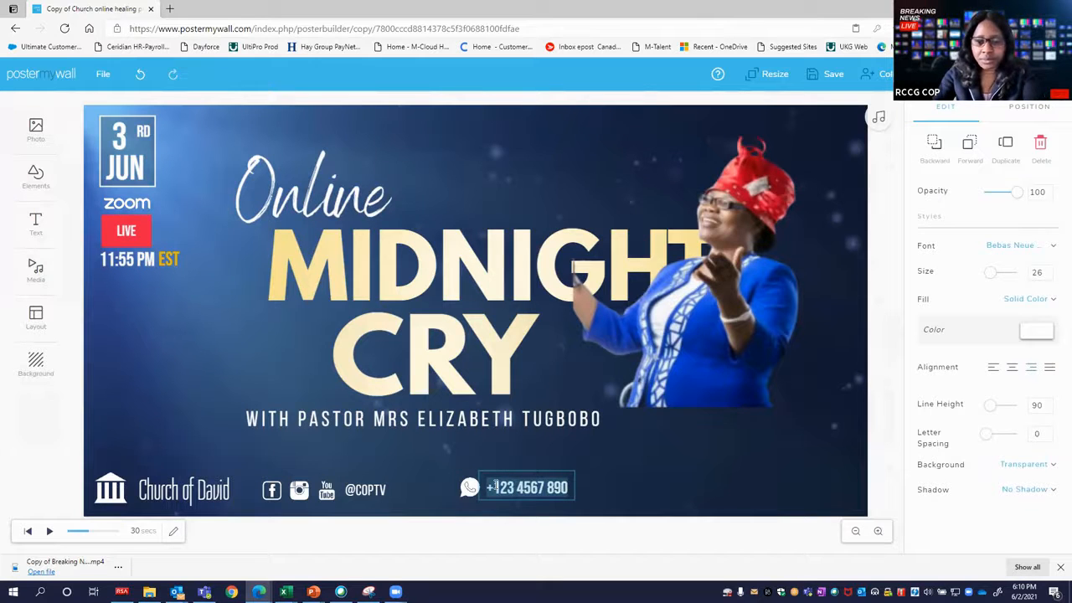
key("BackSpace")
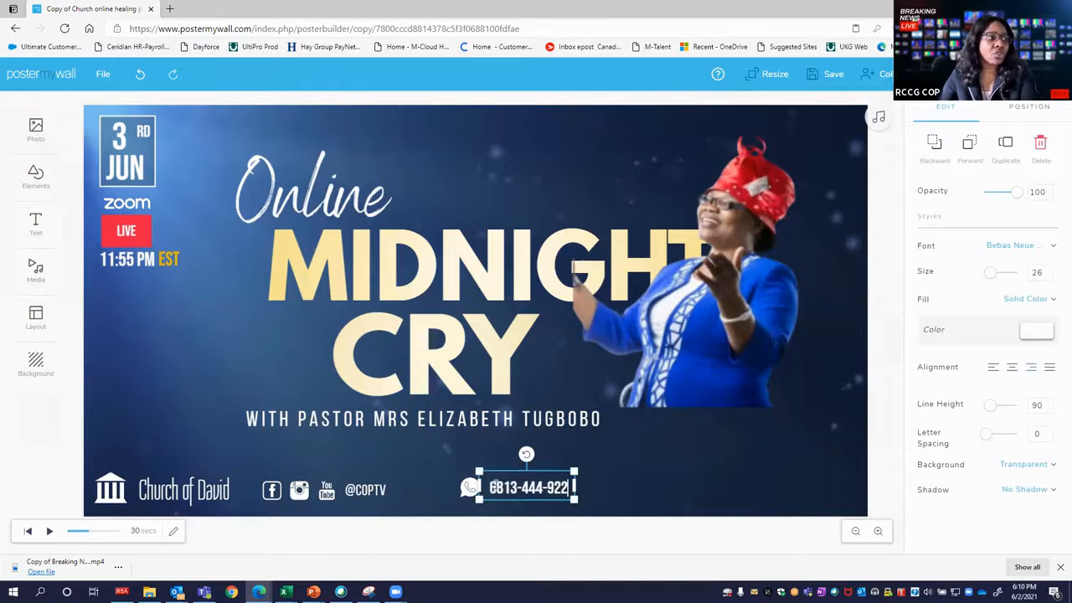
Delete the WhatsApp icon beside the meeting ID and place a copy of the Zoom logo directly above the ID.
left_click(449, 497)
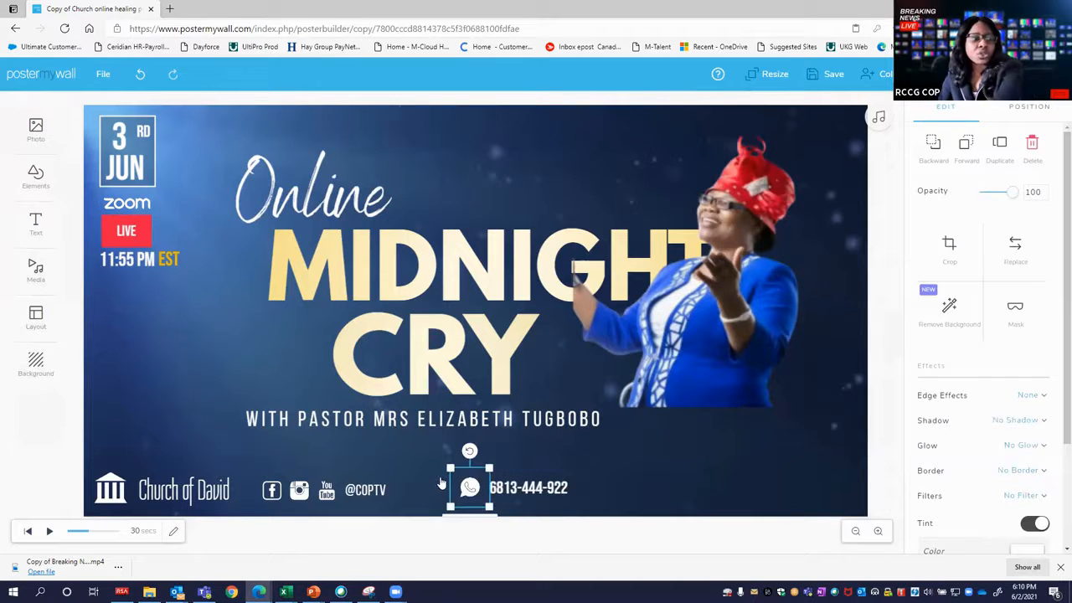
left_click(257, 370)
left_click(127, 203)
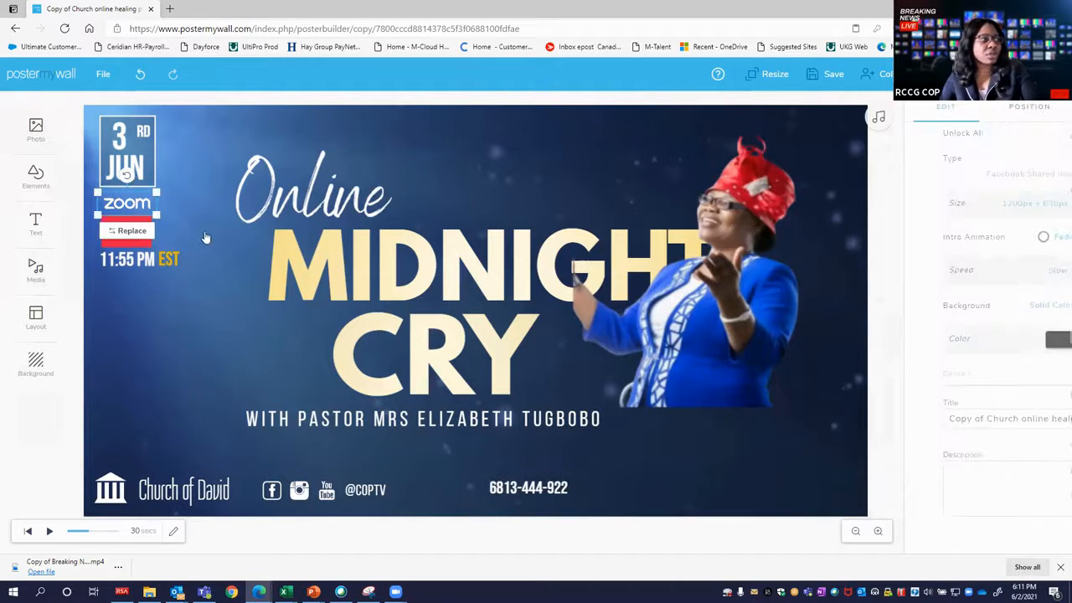
left_click_drag(129, 205, 527, 471)
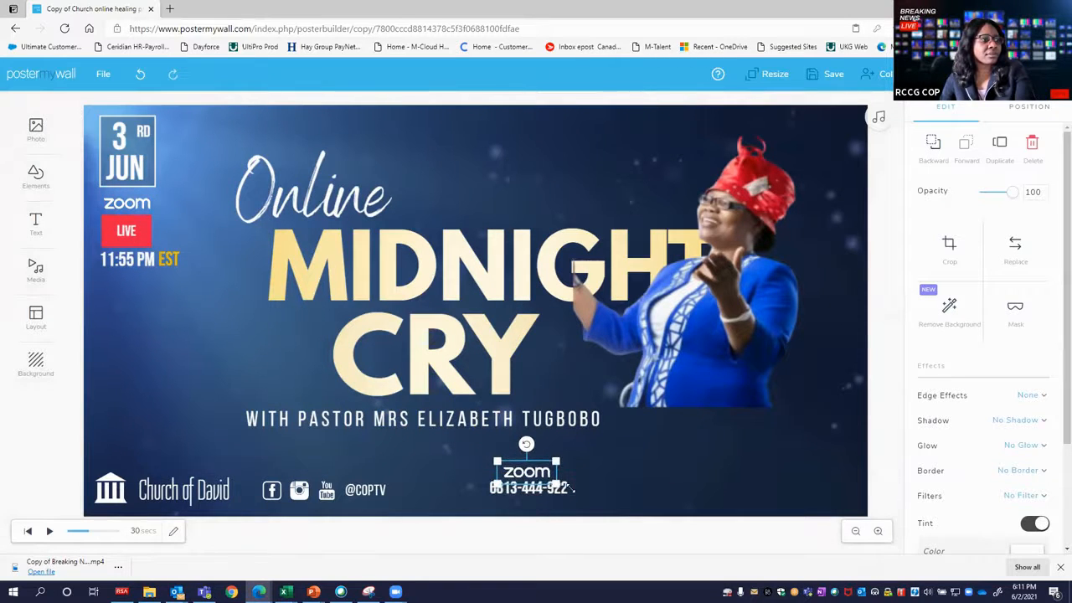
Add a second line below the meeting ID with the label CODE: and the meeting passcode.
left_click(565, 492)
left_click(567, 488)
key("Return")
key("BackSpace")
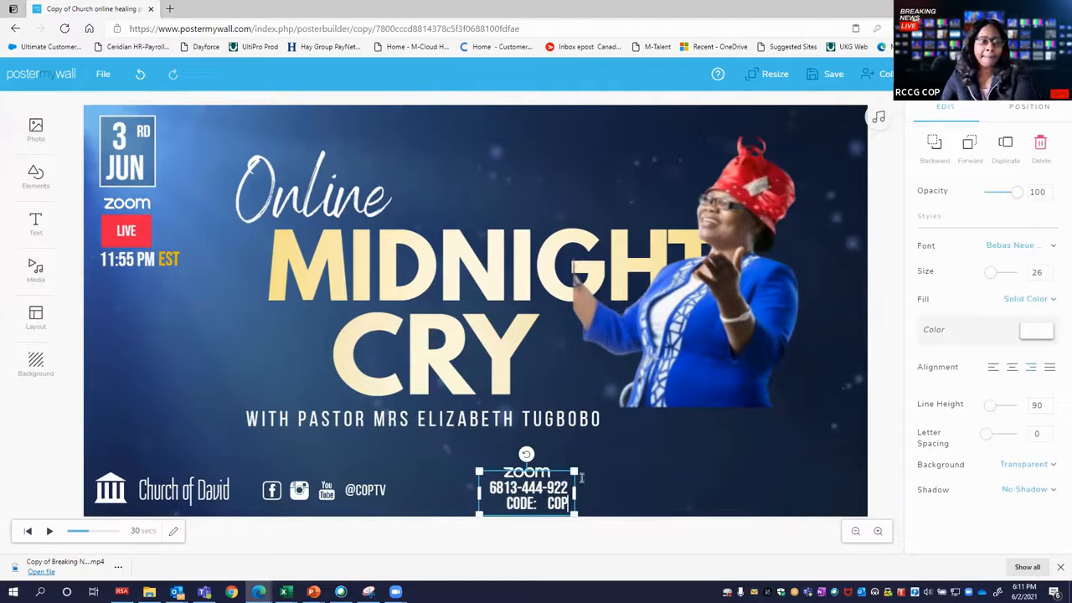
left_click(634, 499)
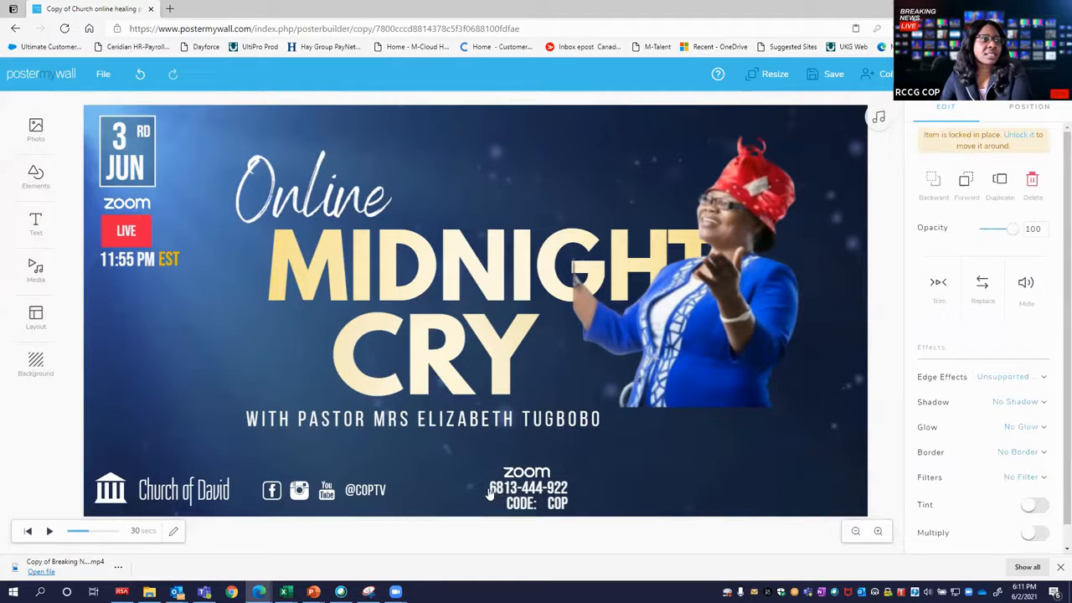
Centre-align the meeting ID and code text beneath the Zoom logo.
left_click(538, 494)
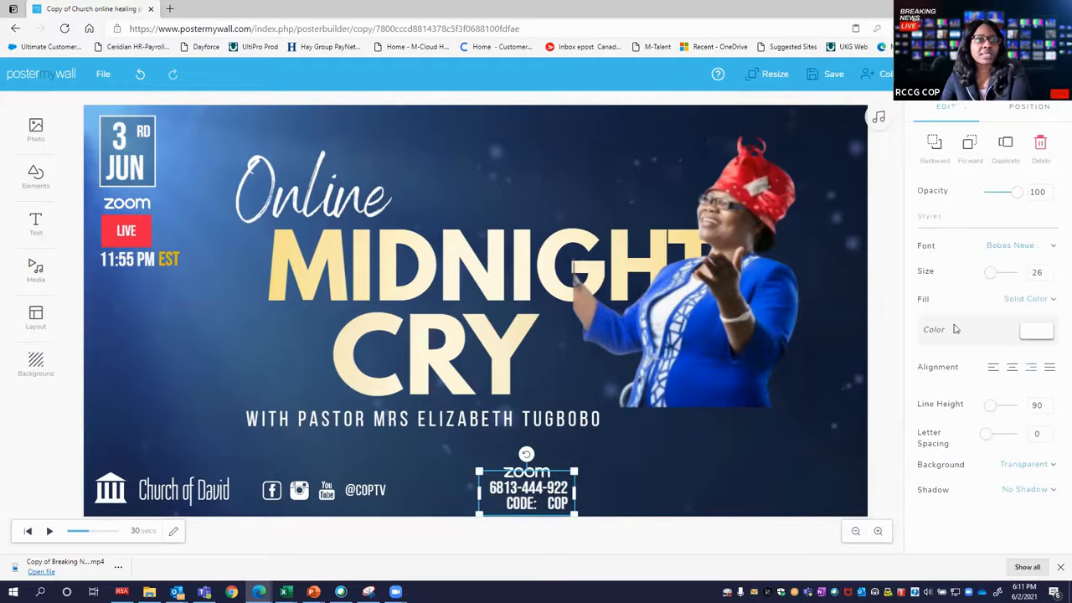
left_click(991, 368)
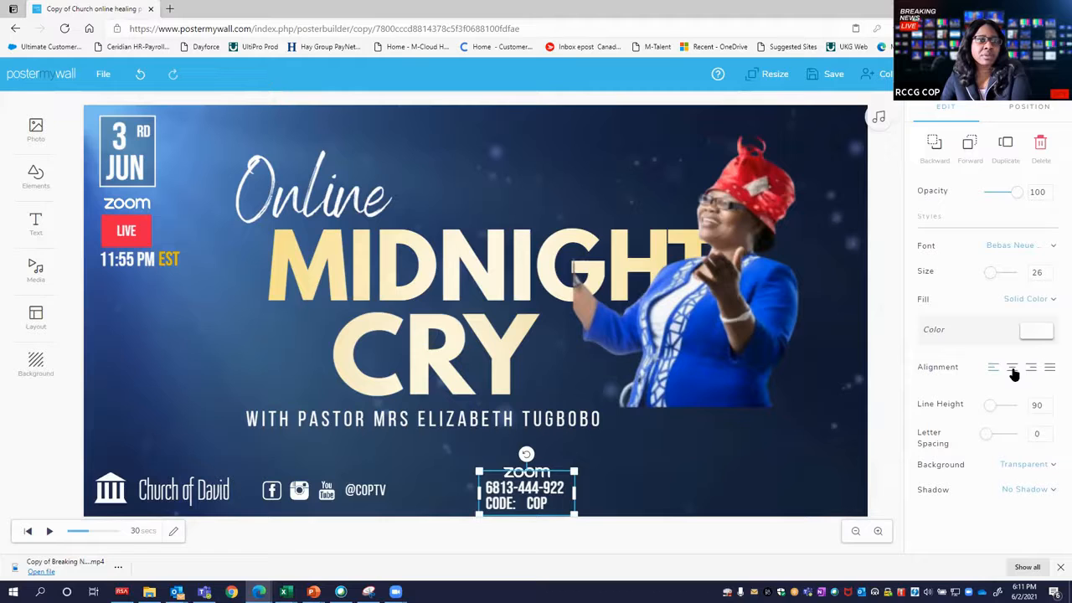
left_click(1012, 373)
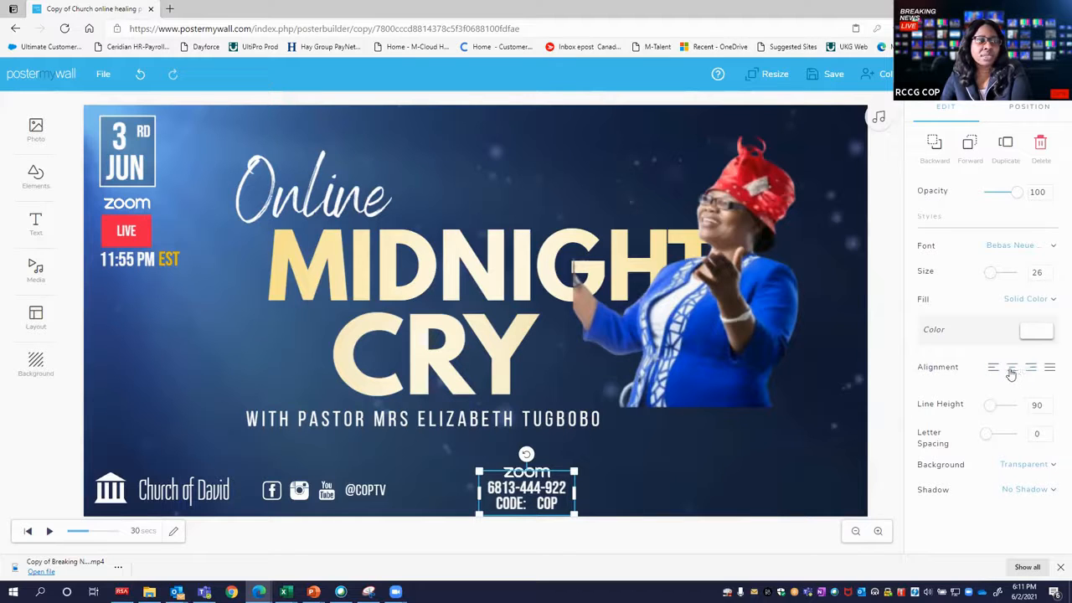
left_click(802, 461)
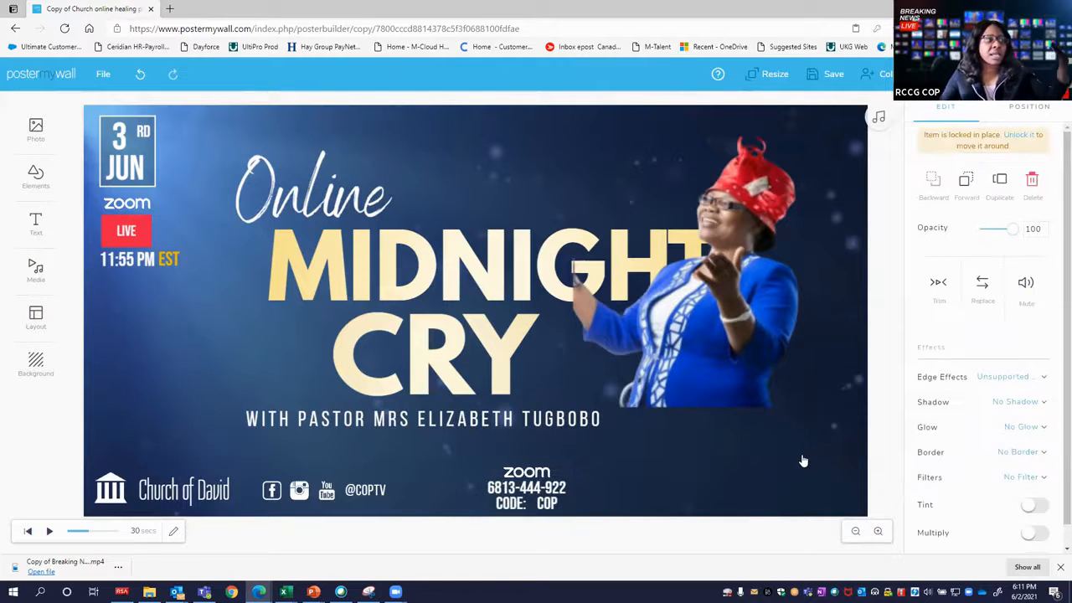
Change the church name from Church of David to Chapel of Praise while previewing the animated background.
left_click(50, 534)
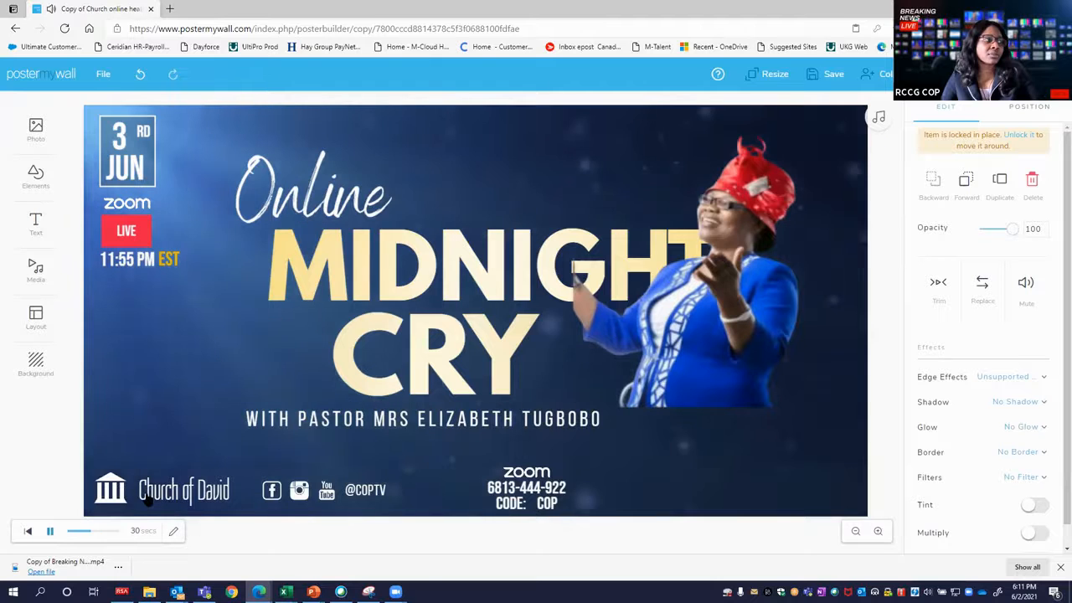
left_click(167, 490)
triple_click(169, 488)
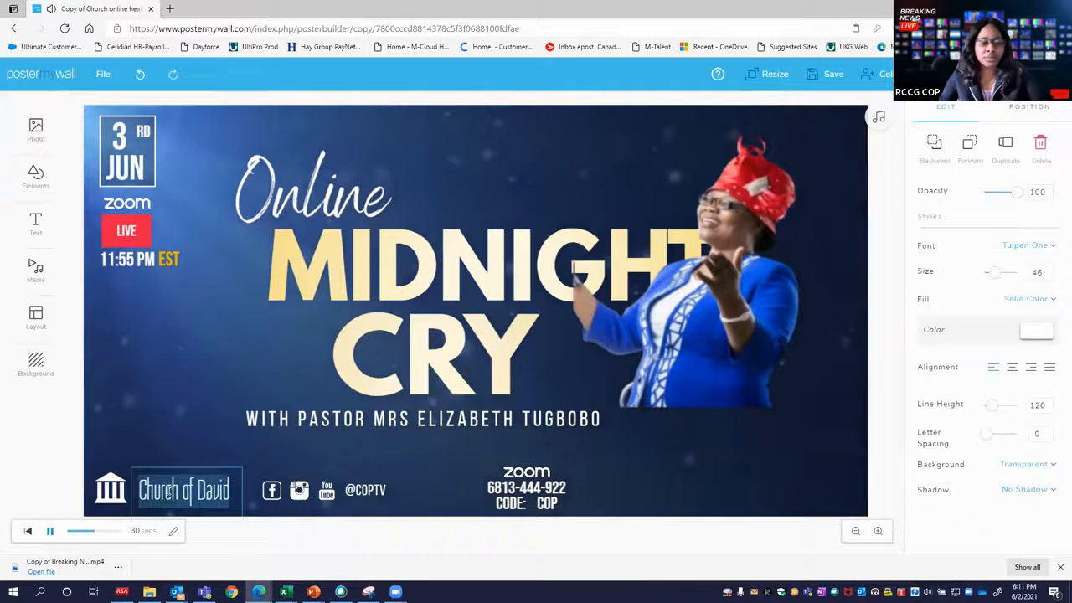
type("Cha")
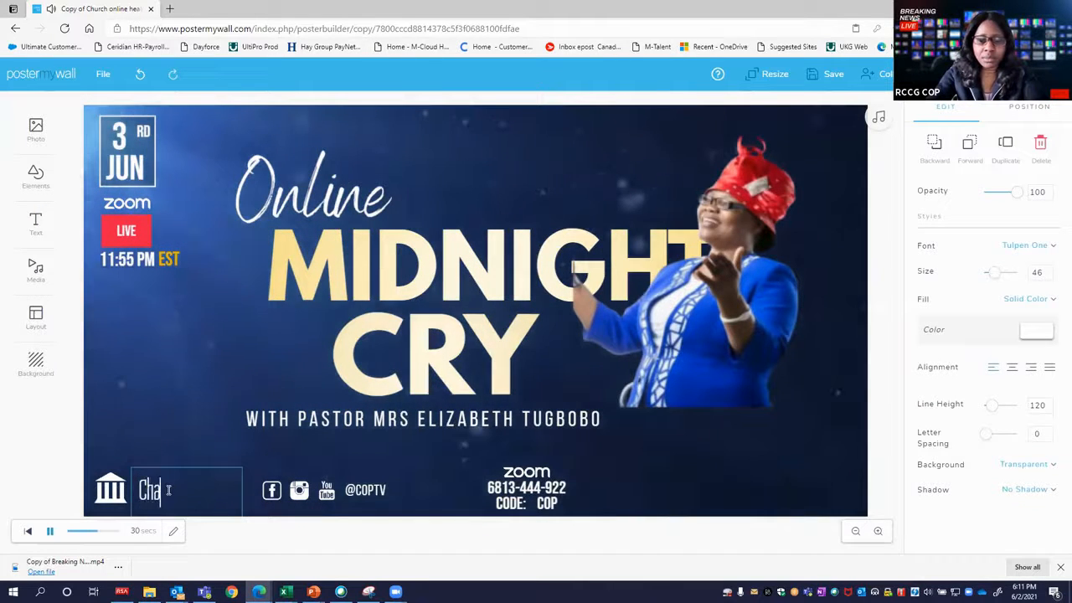
type("pel of Praise")
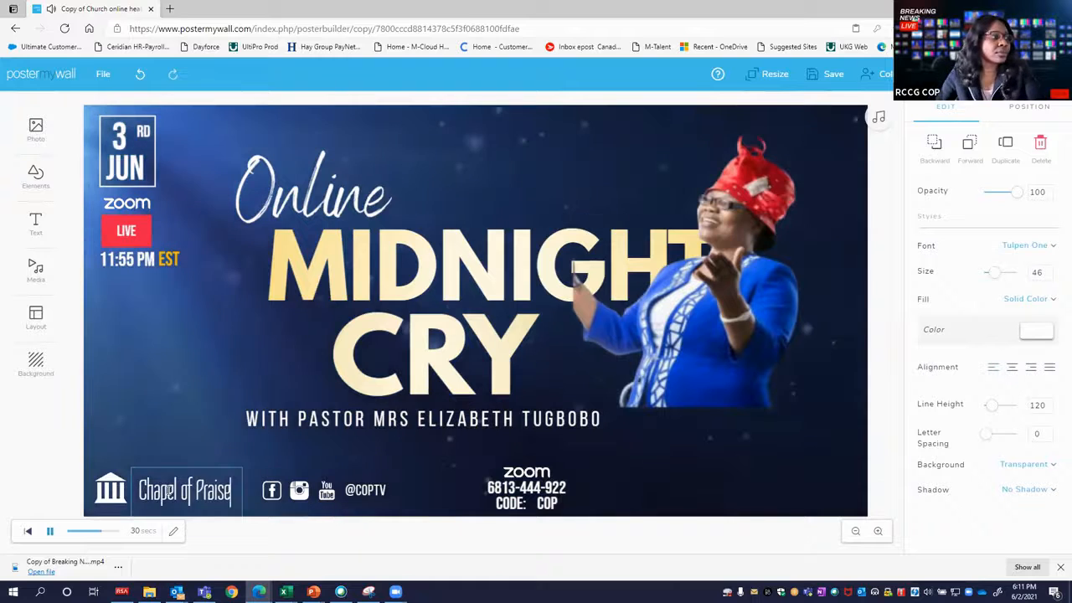
left_click(160, 470)
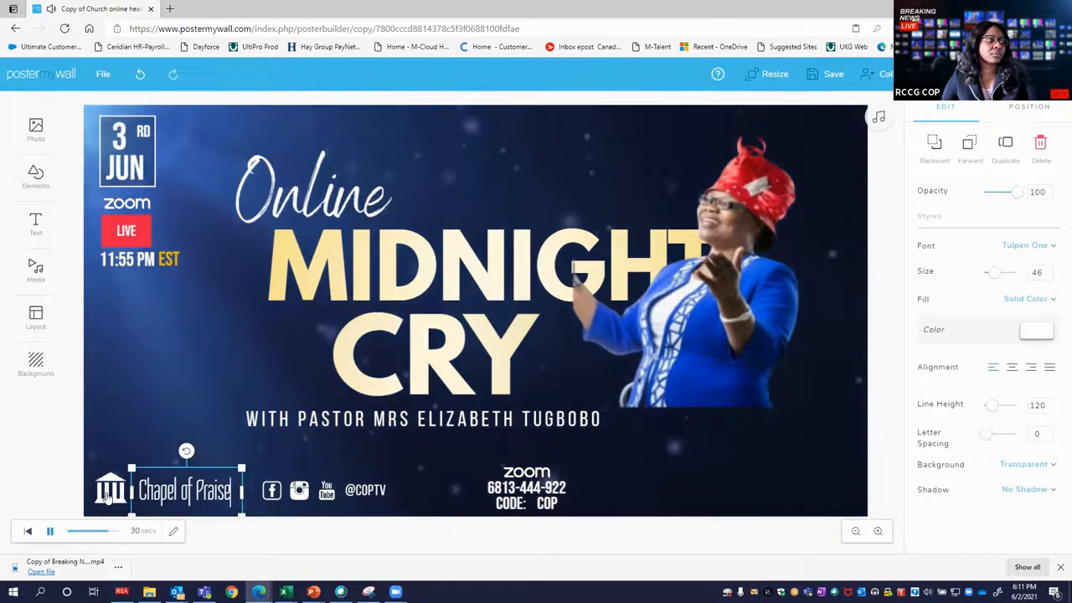
left_click(50, 531)
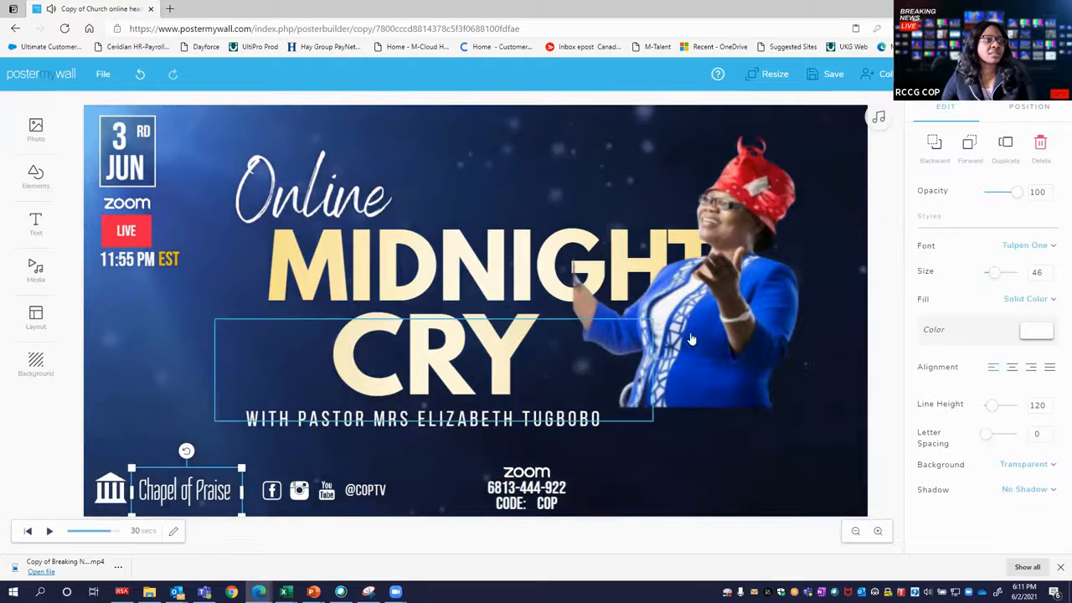
Shift the speaker's photo to the right so it covers less of the word MIDNIGHT.
left_click(719, 328)
key("Right")
key("Right")
key("Right")
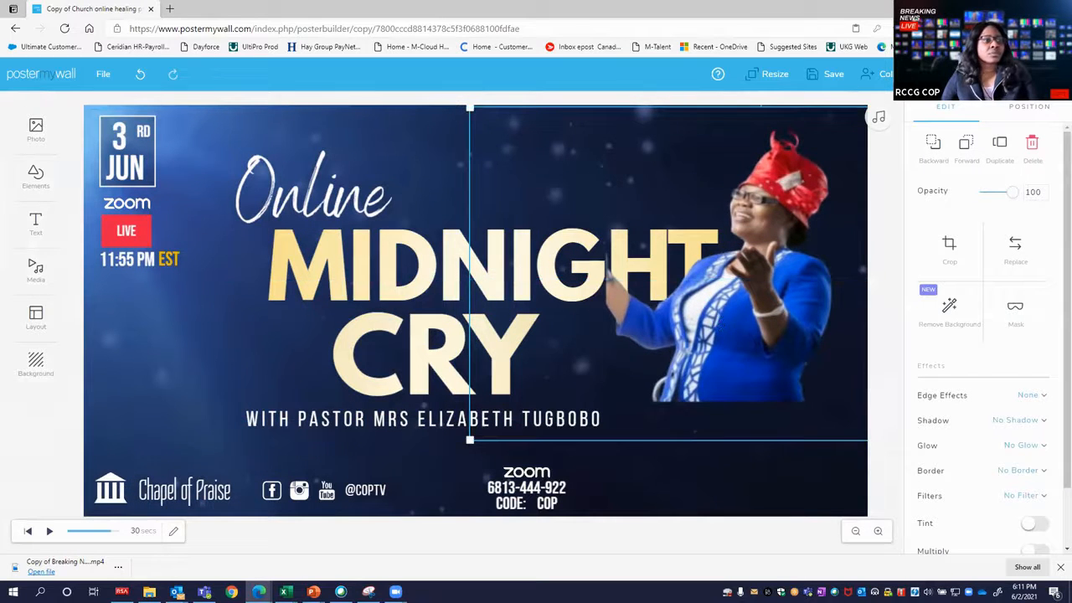
Deselect the photo and capture the whole poster as a rectangular snip with Snipping Tool.
left_click(711, 474)
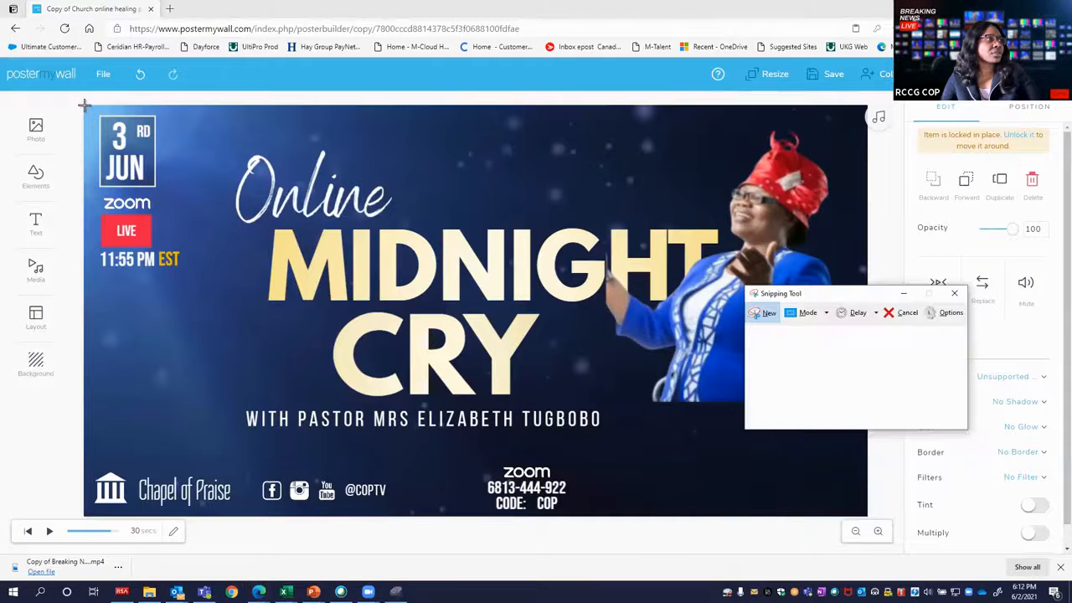
left_click_drag(85, 105, 863, 510)
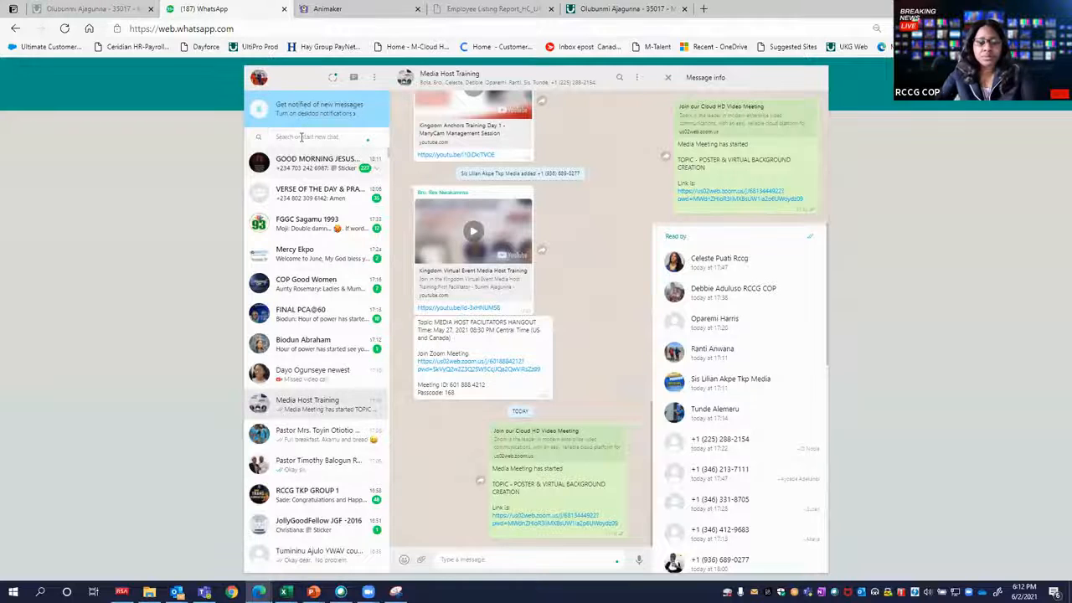
Search the WhatsApp Web chats for the work contact's name and open that conversation.
left_click(300, 138)
type("soc")
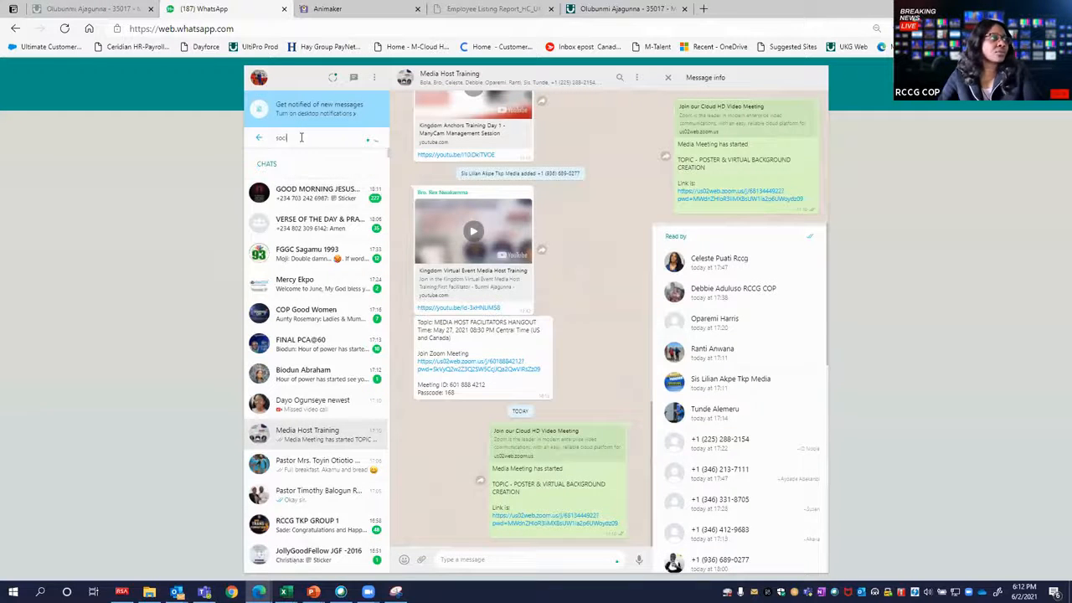
type("i")
key("ctrl+a")
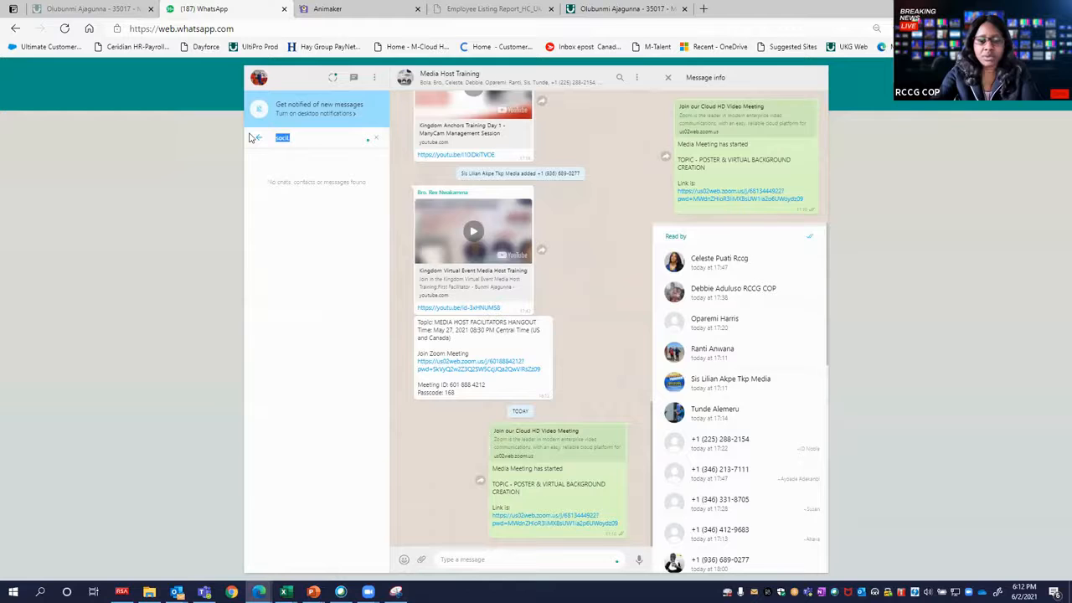
type("BUNM")
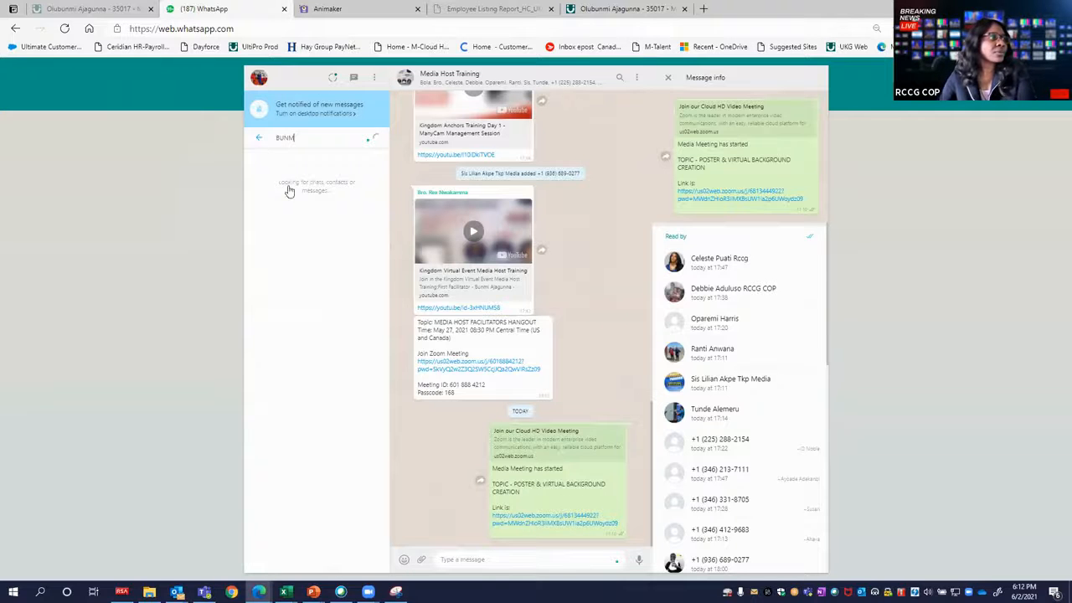
type("I")
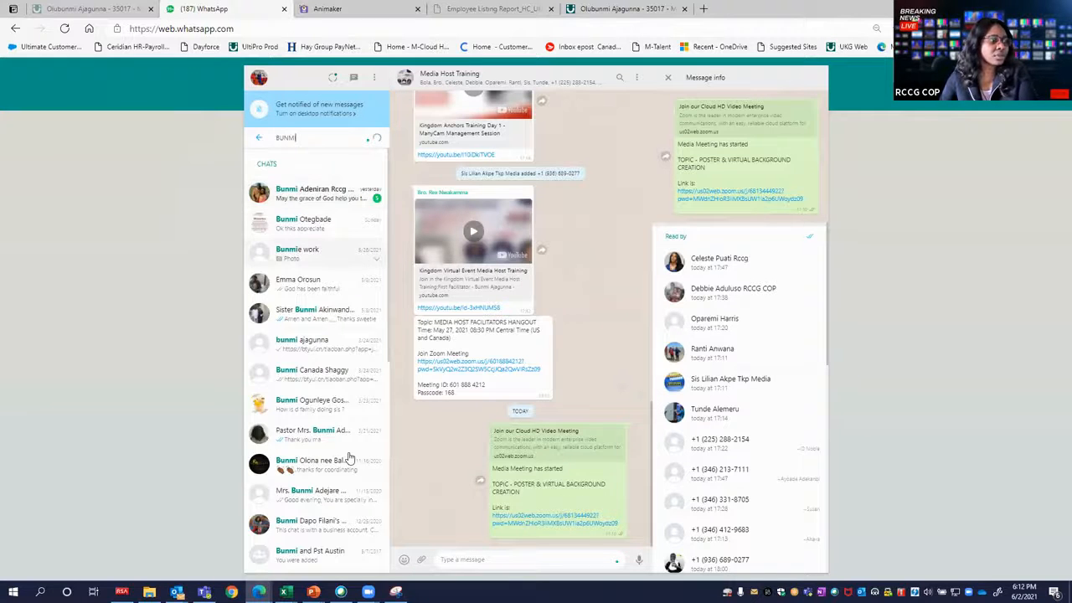
left_click(327, 254)
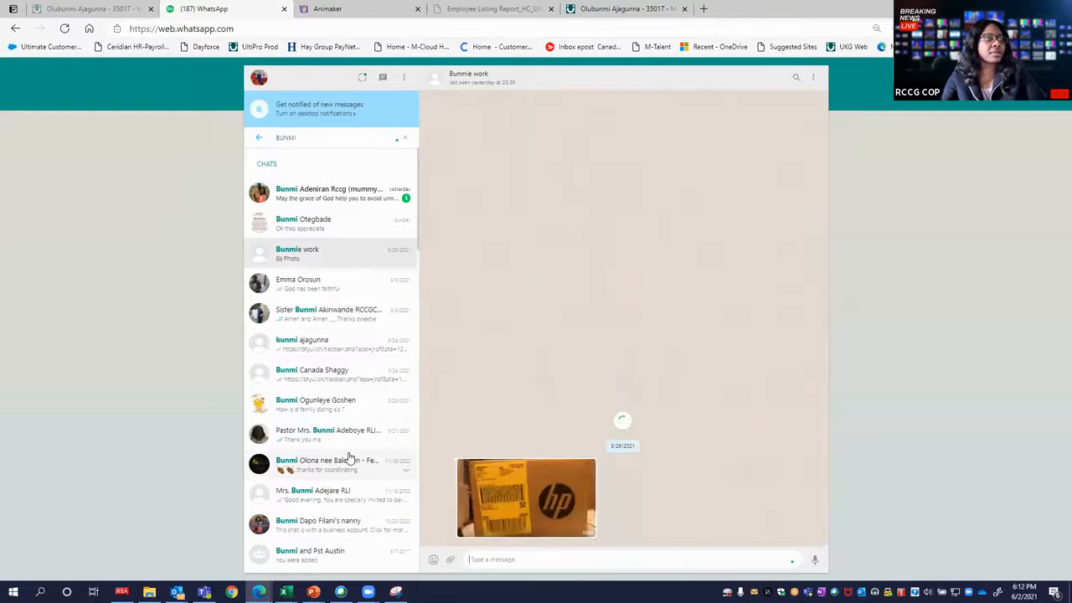
Send the captured poster image in the open chat and view the sent picture enlarged.
key("ctrl+v")
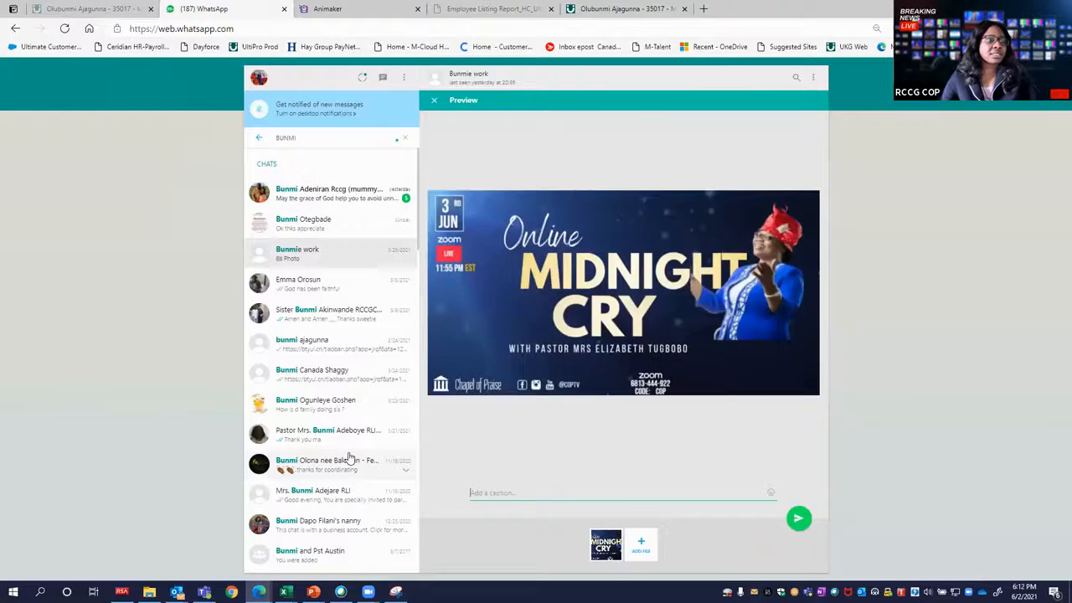
key("Escape")
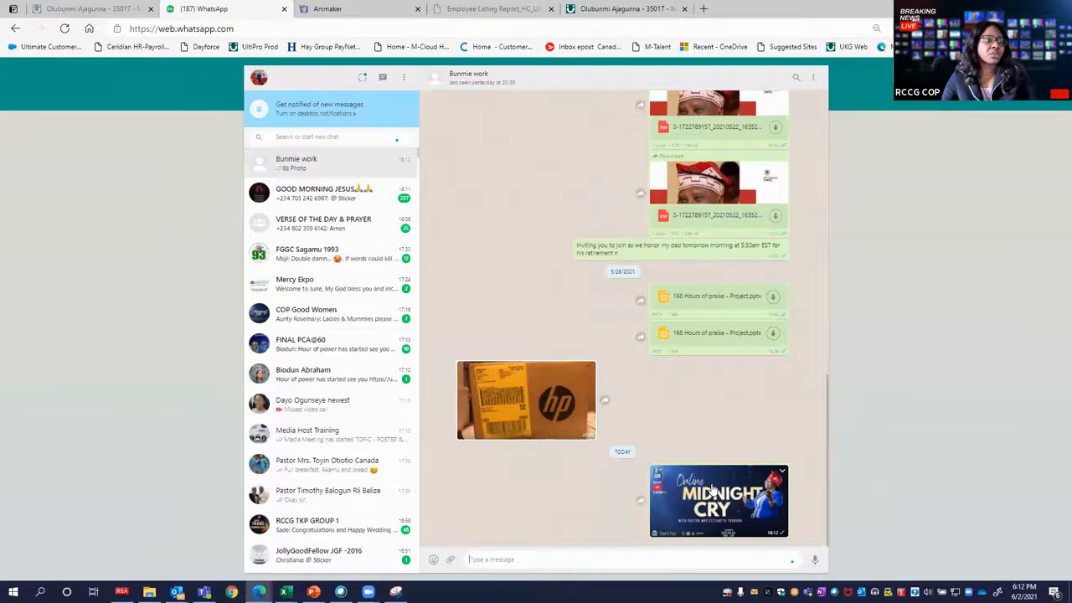
left_click(710, 489)
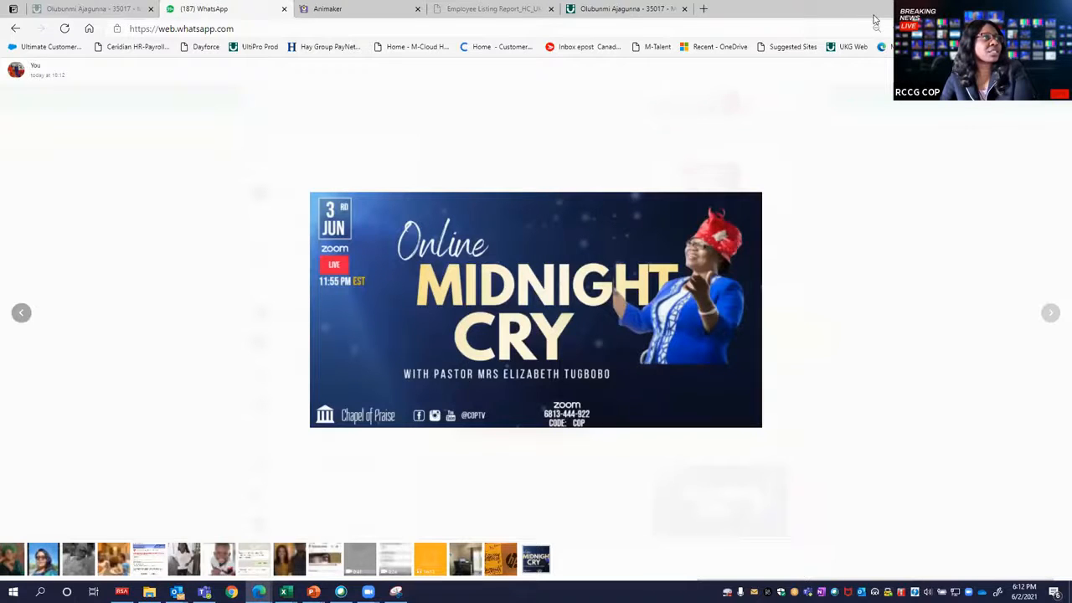
key("alt+Tab")
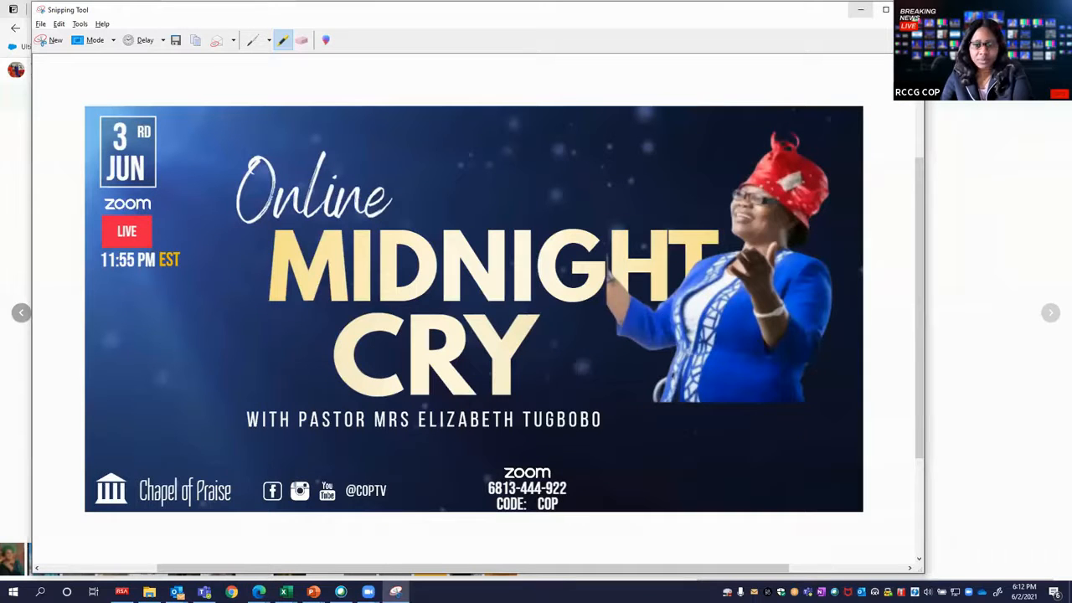